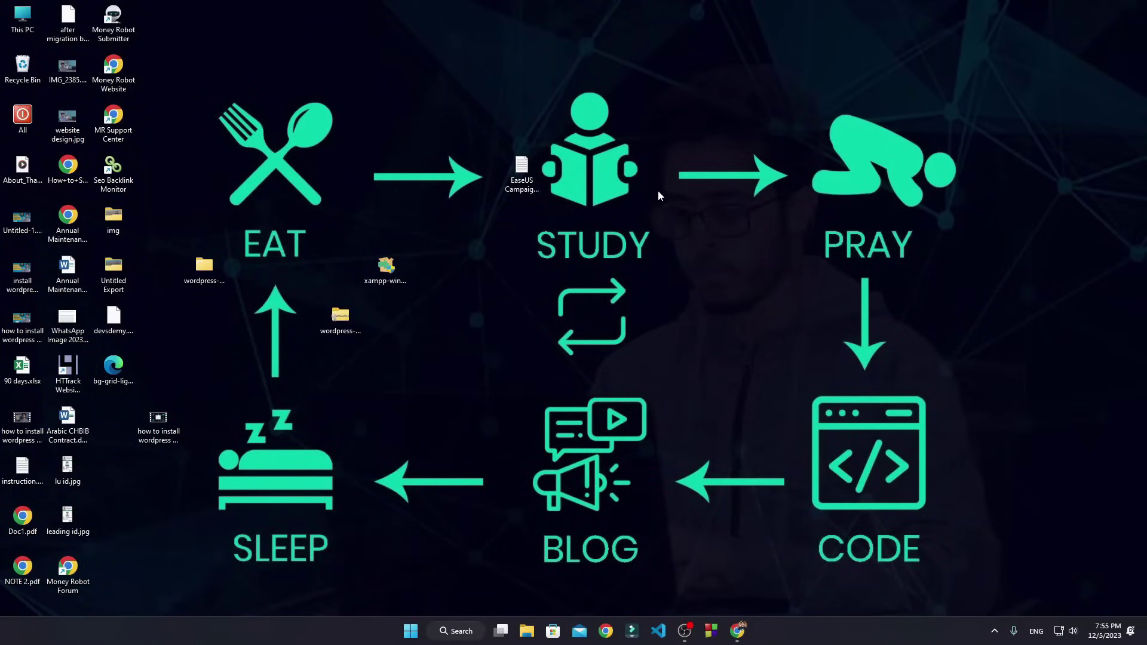
- Open Chrome in a maximized window and load hostinger.com
left_click(606, 632)
left_click(626, 284)
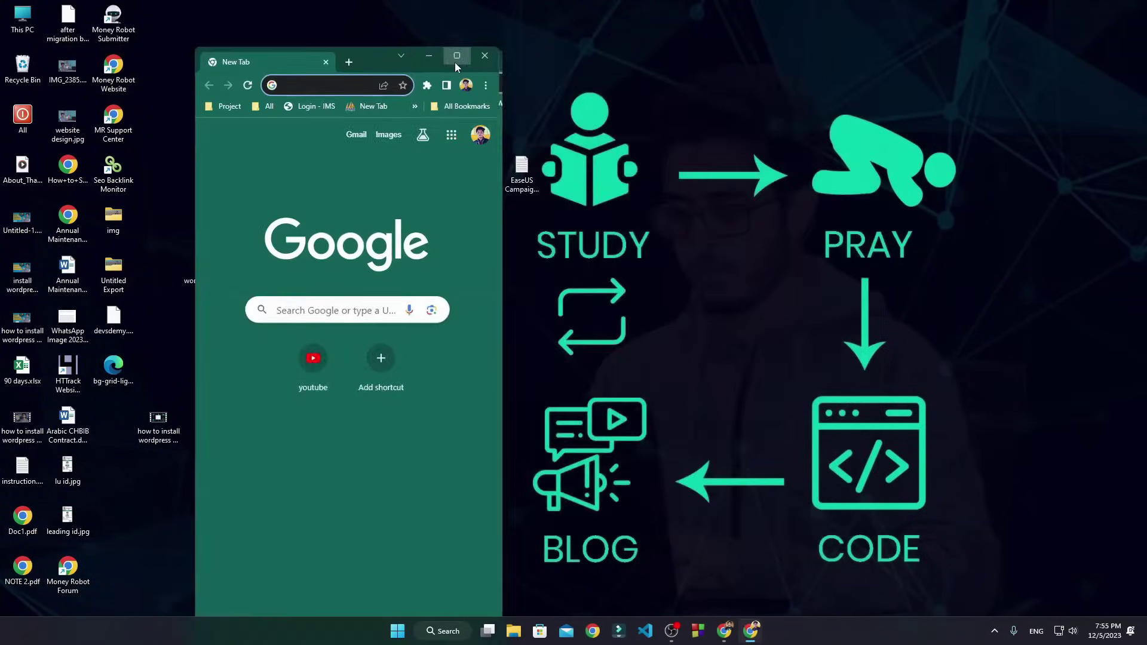
left_click(455, 58)
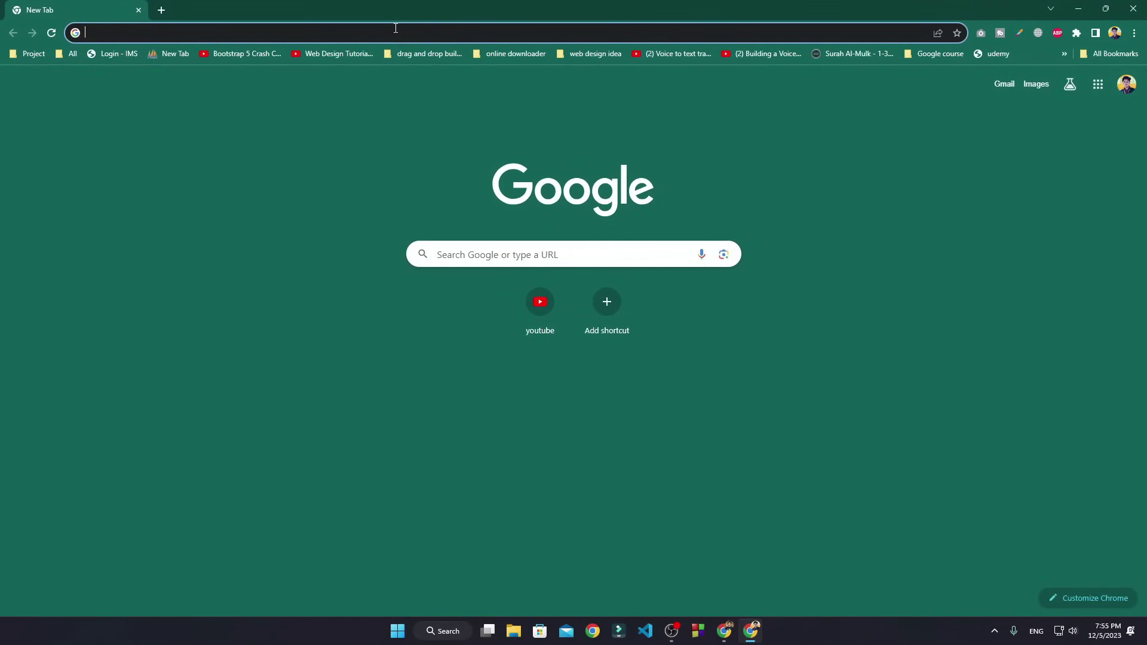
type("hostinger.com")
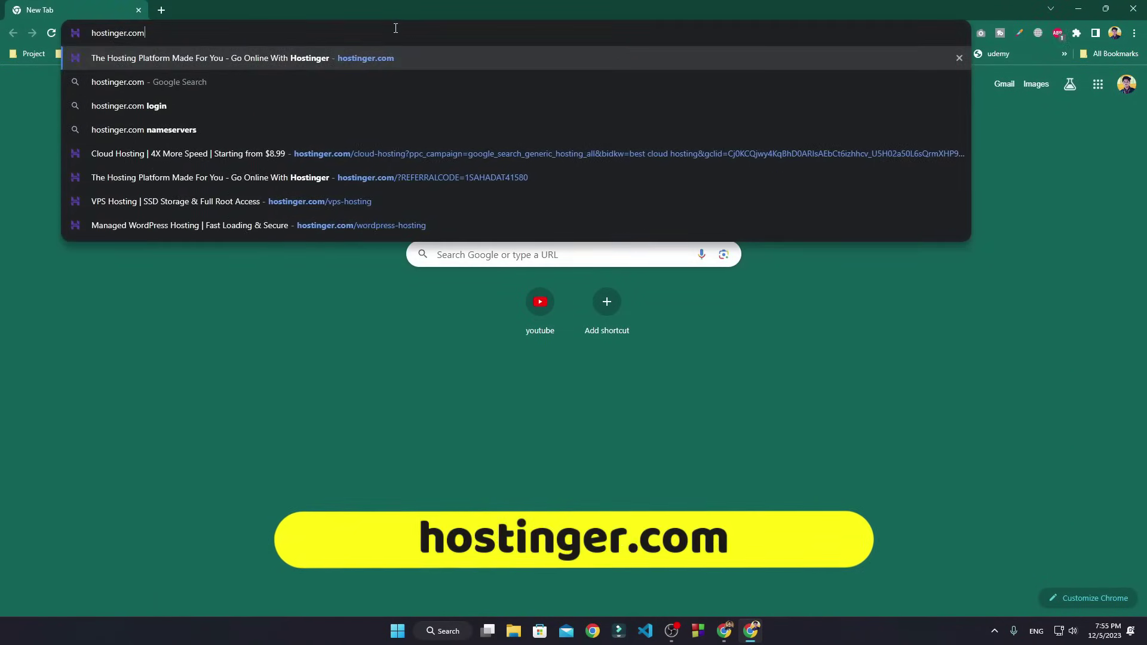
key("Return")
- Go to Hosting > VPS Hosting and bring the KVM plan cards into view
mouse_move(951, 72)
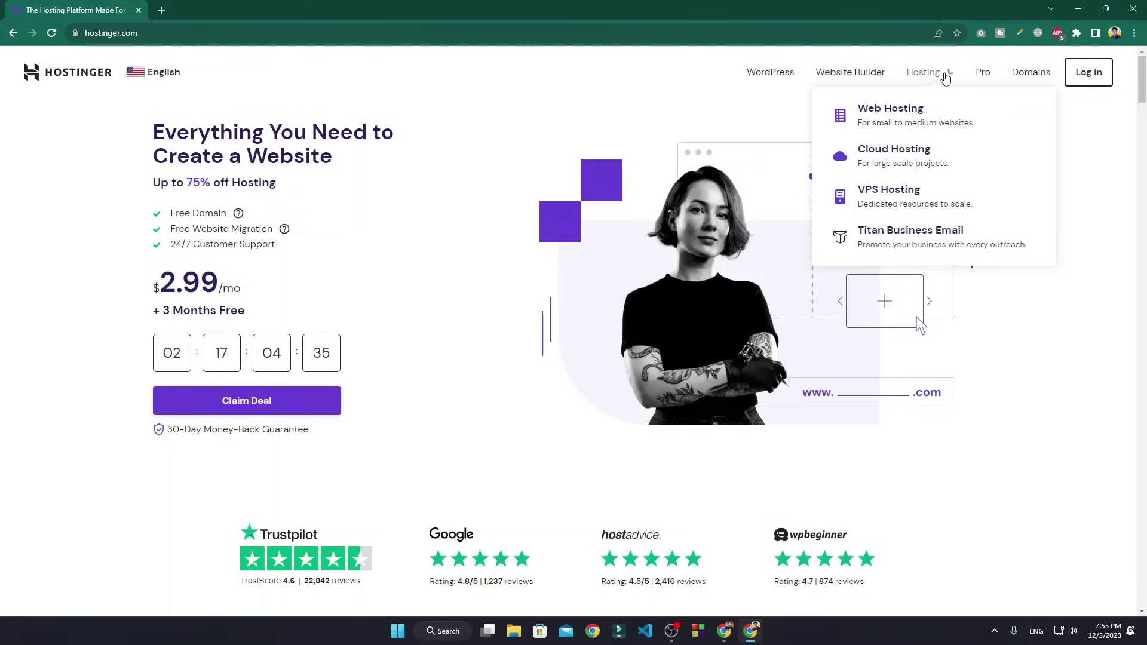
left_click(874, 198)
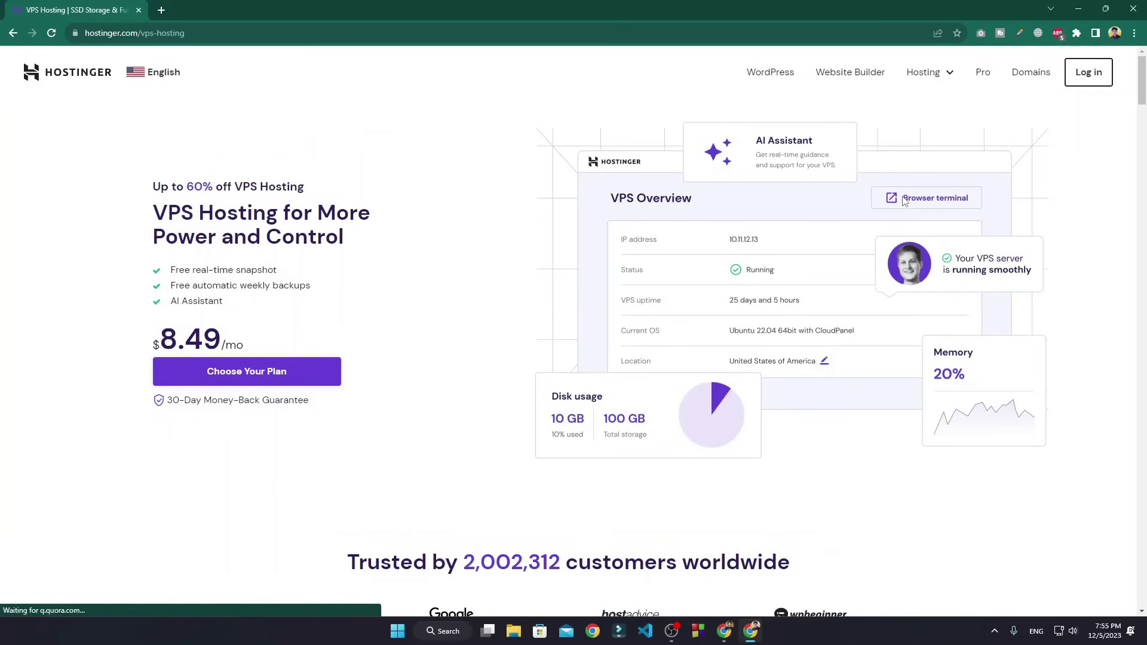
left_click(269, 373)
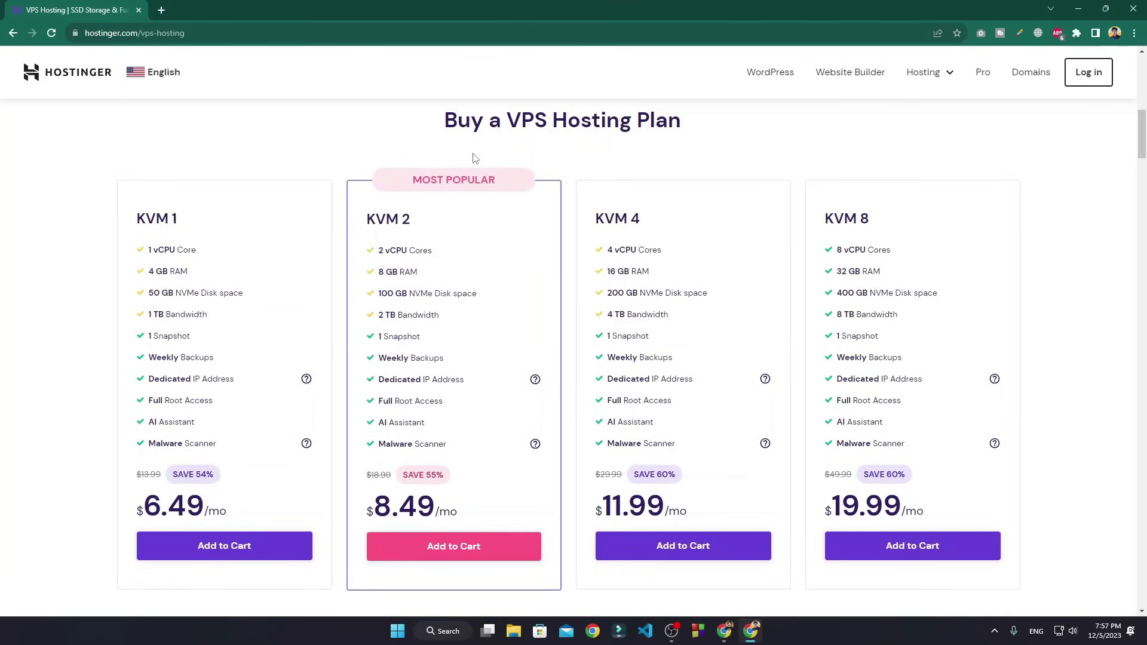
- Point out the KVM 2 plan name, 2 vCPU cores, 100 GB NVMe disk and 2 TB bandwidth
left_click_drag(367, 213, 538, 210)
left_click(426, 223)
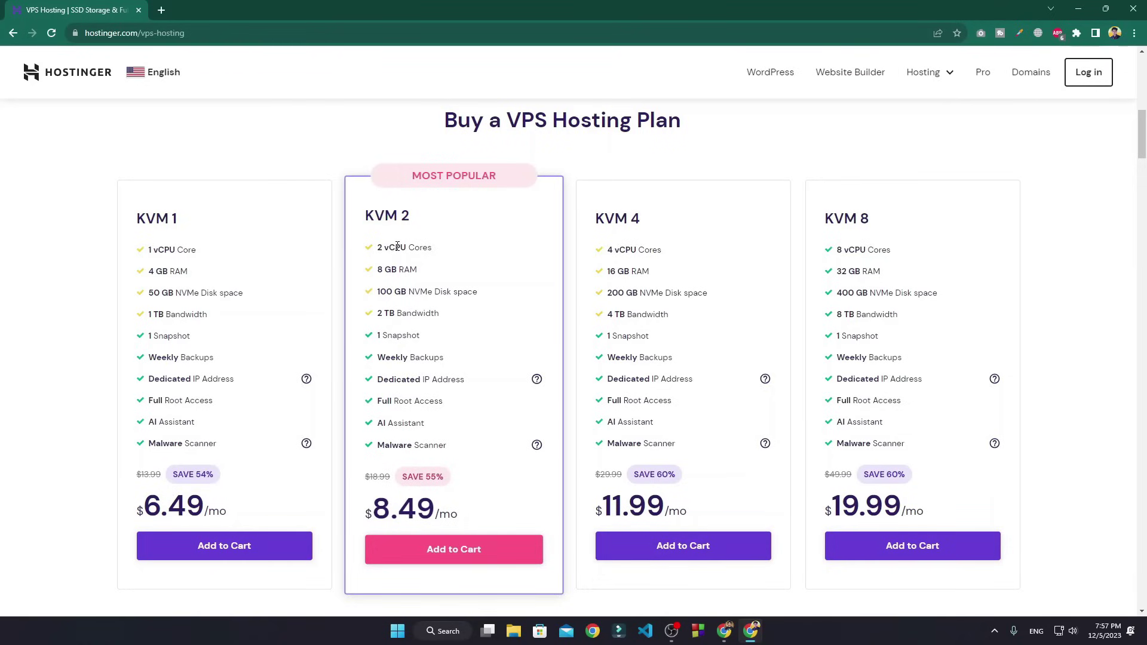
left_click_drag(377, 247, 452, 275)
left_click_drag(374, 296, 491, 300)
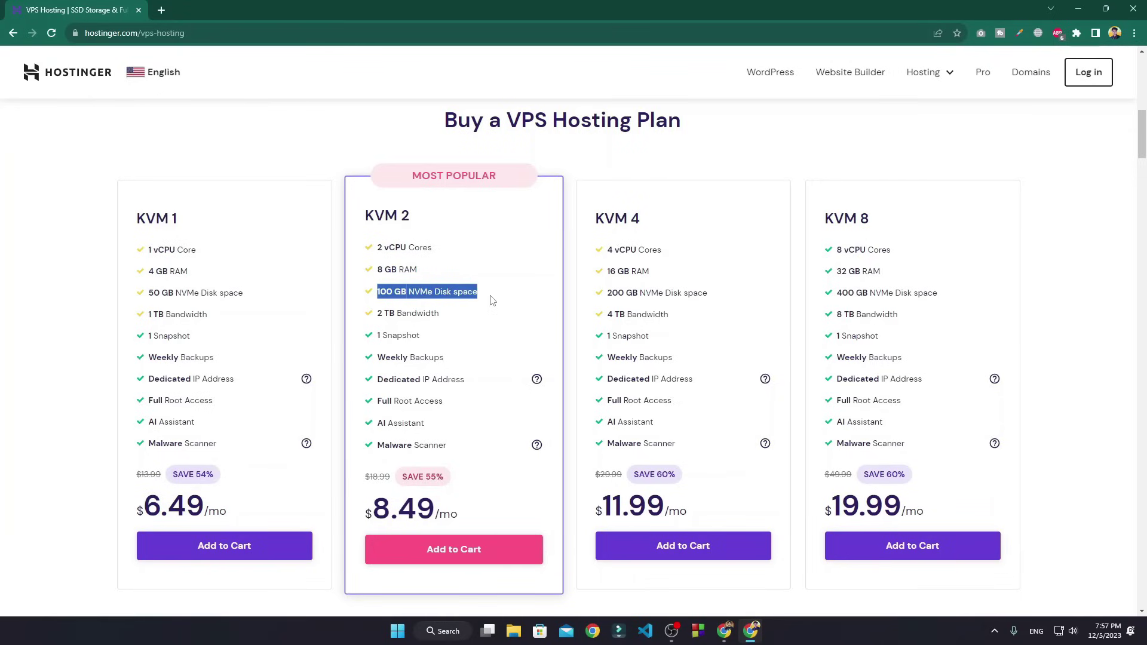
left_click(491, 297)
left_click_drag(378, 313, 481, 315)
left_click(466, 320)
- Point out the KVM 2 snapshot, weekly backups and AI Assistant features
mouse_move(378, 336)
left_mouse_down()
mouse_move(470, 338)
mouse_move(376, 358)
left_mouse_up()
left_click(451, 366)
left_click_drag(442, 380, 377, 402)
left_click(454, 431)
left_click_drag(443, 432, 369, 428)
left_click(491, 428)
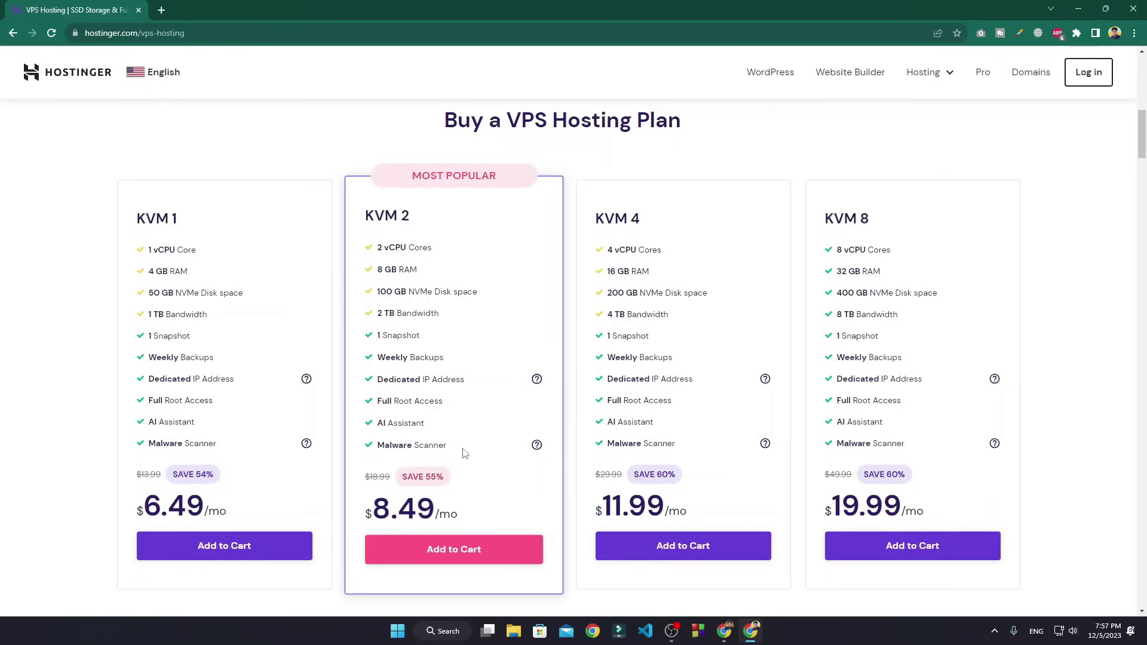
left_click_drag(450, 448, 363, 447)
left_click(476, 463)
- Show the KVM 2 SAVE 55% discount badge and original $18.99 price
scroll(504, 538, "down", 2)
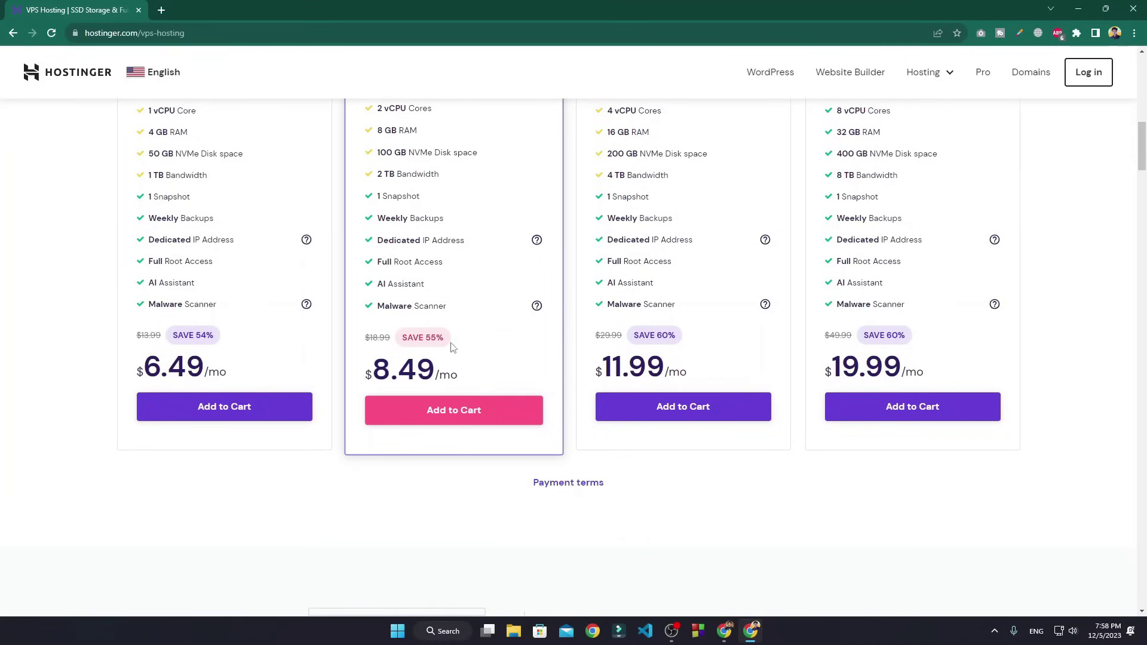
left_click_drag(449, 339, 402, 334)
left_click_drag(391, 342, 364, 339)
left_click(377, 337)
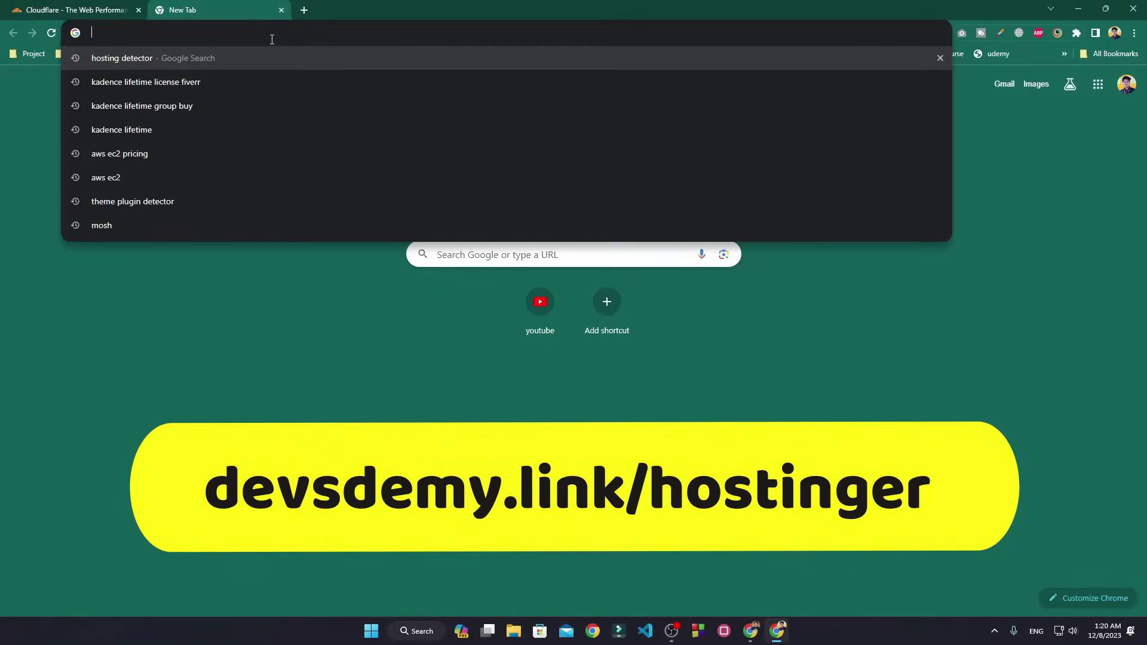
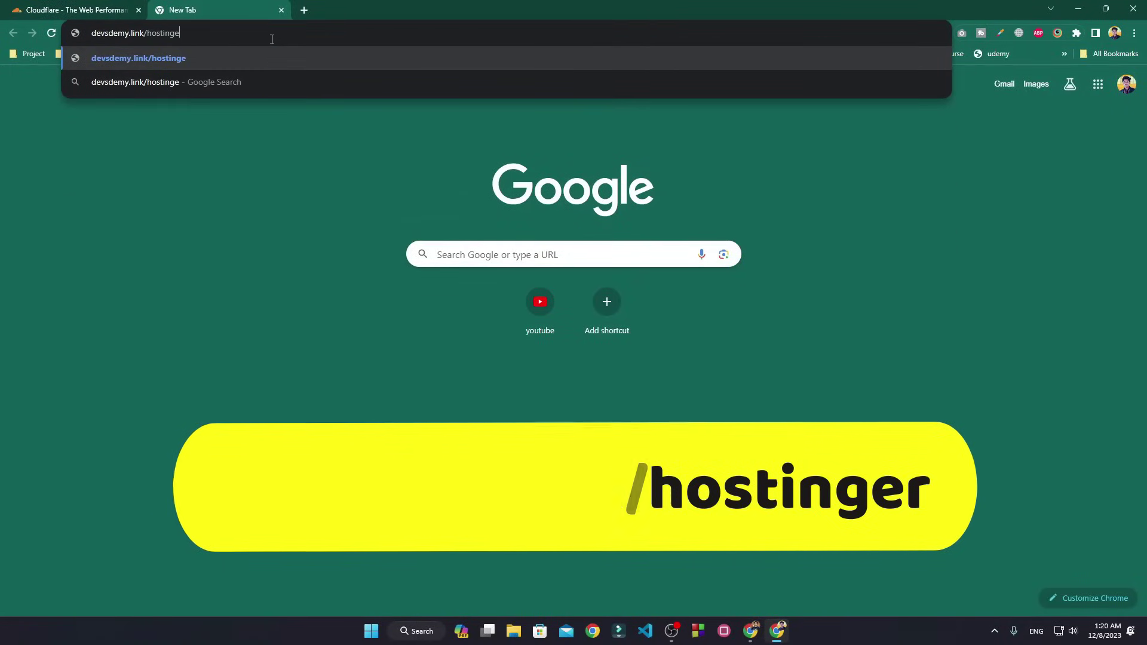
key("Return")
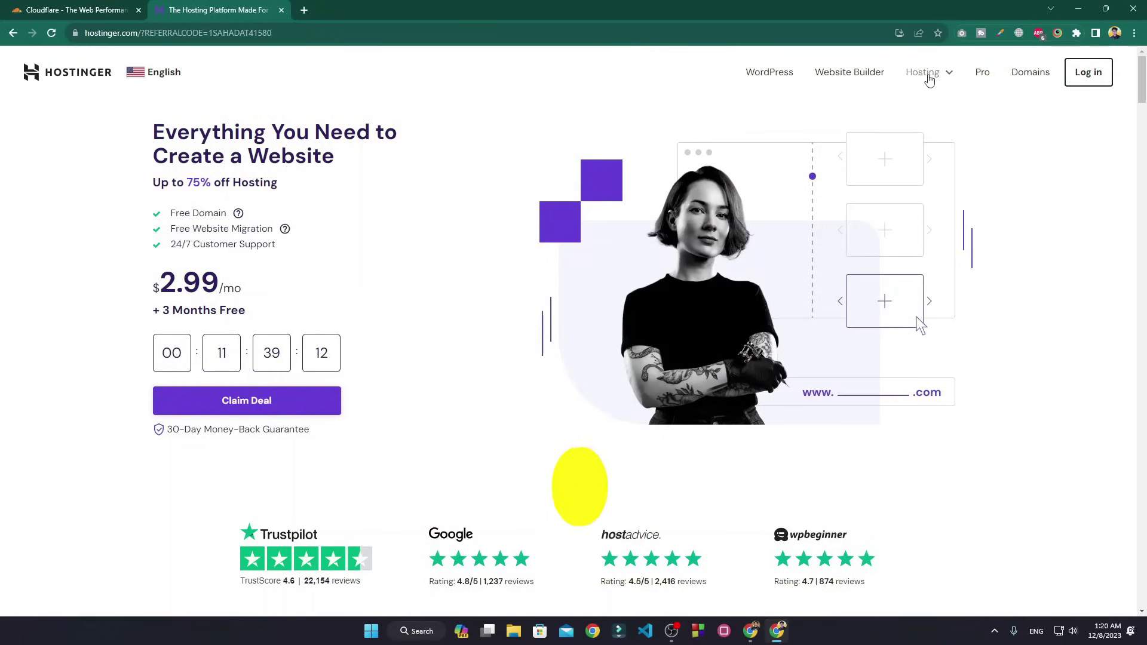
mouse_move(930, 72)
left_click(888, 196)
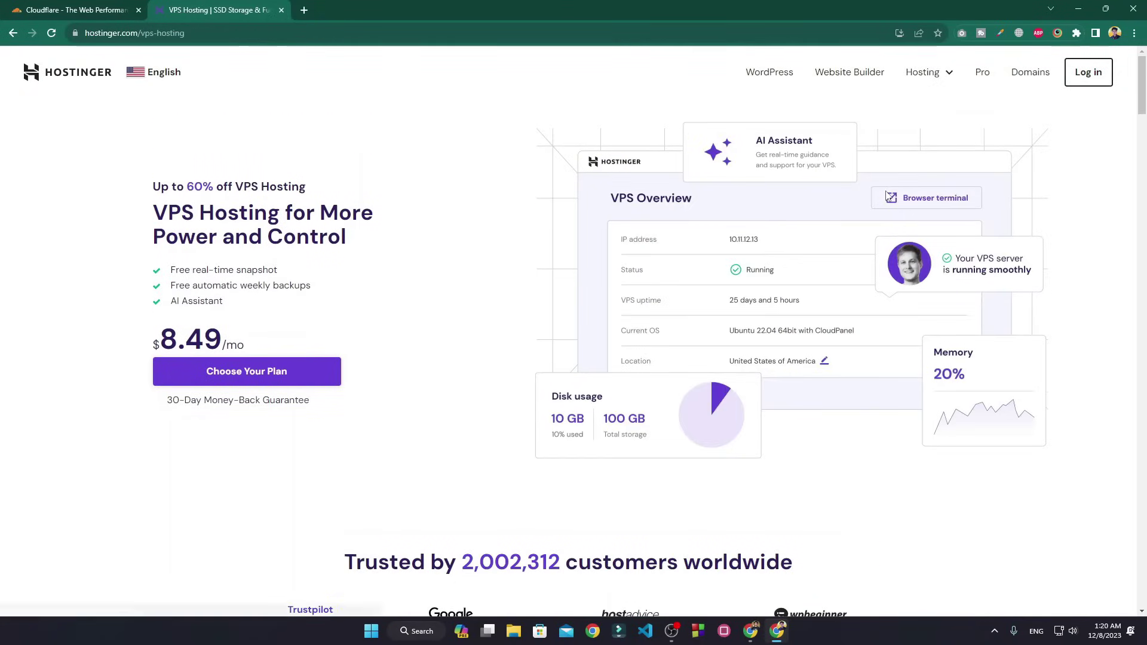
left_click(256, 377)
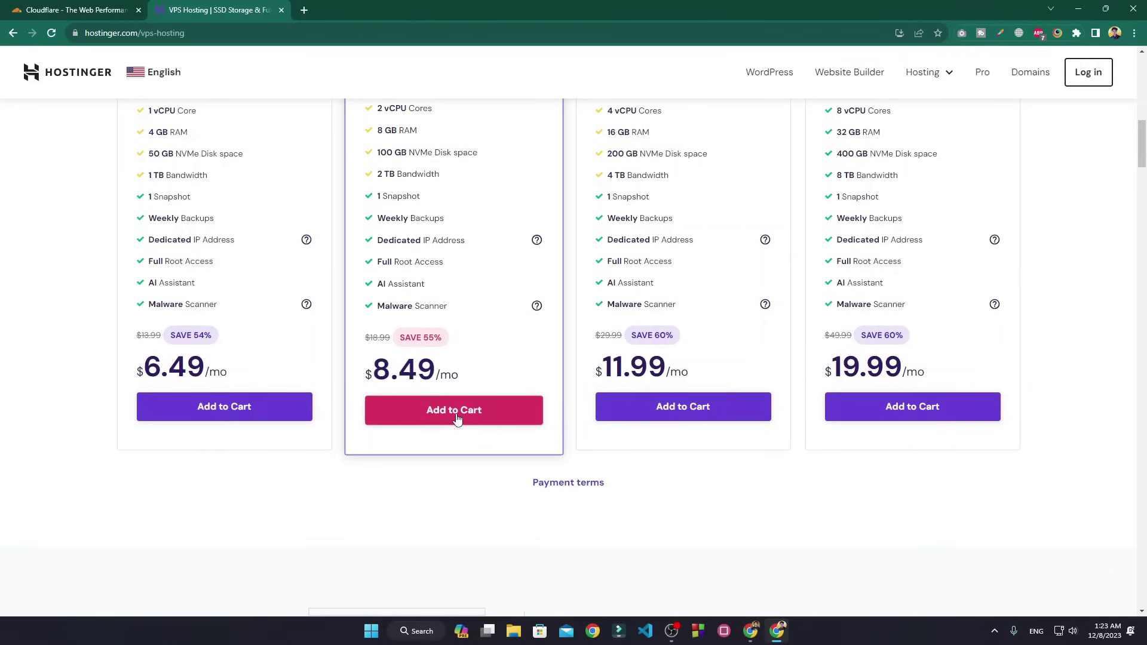
left_click(457, 418)
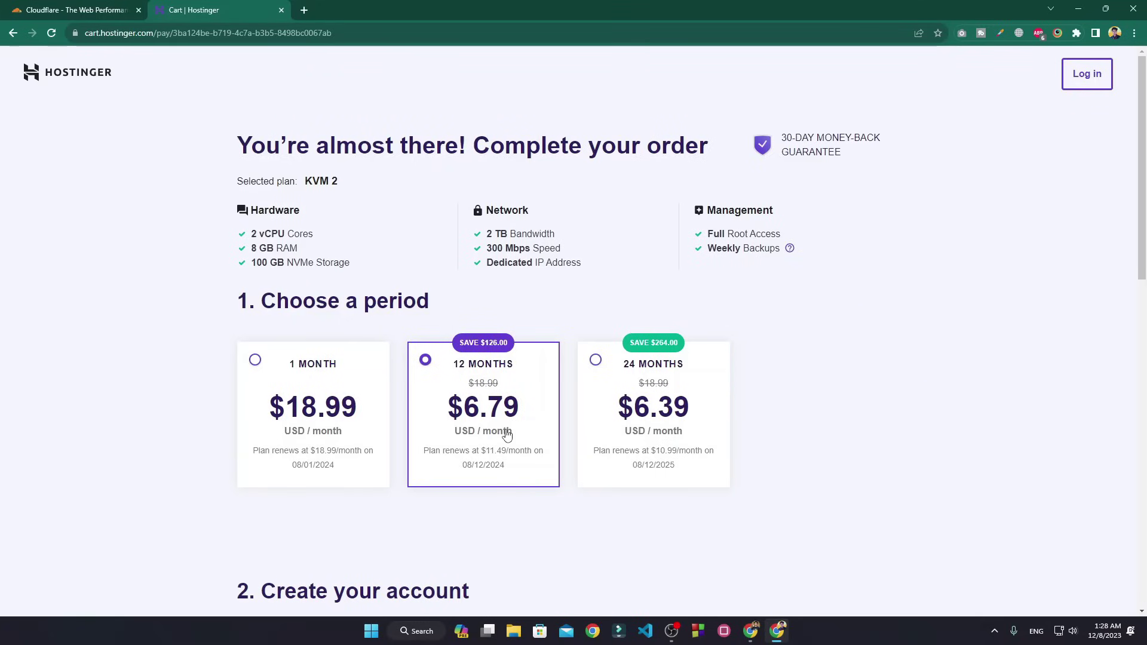
- Under Create your account, enter the account e-mail address and a requirement-meeting password
scroll(538, 286, "down", 7)
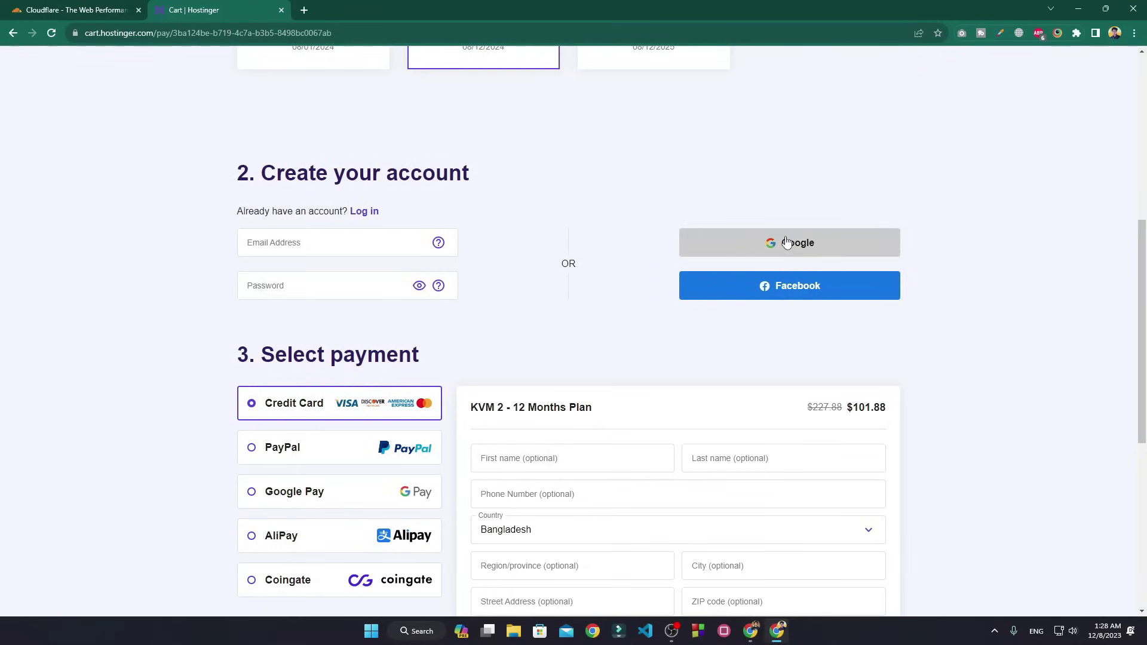
left_click(287, 242)
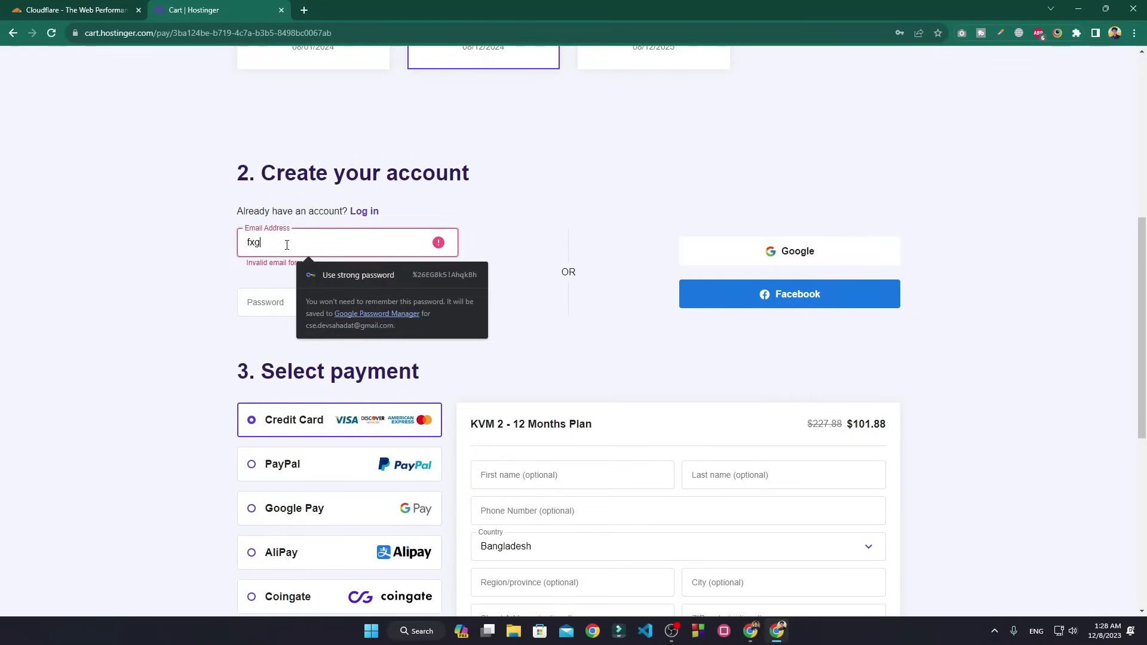
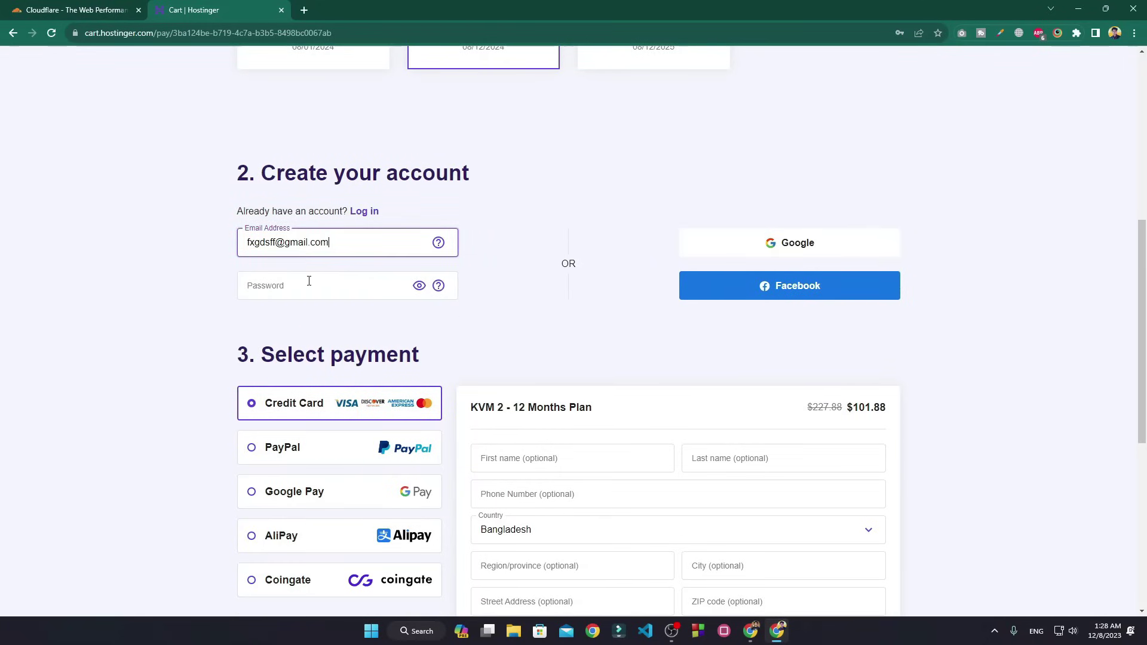
left_click(309, 280)
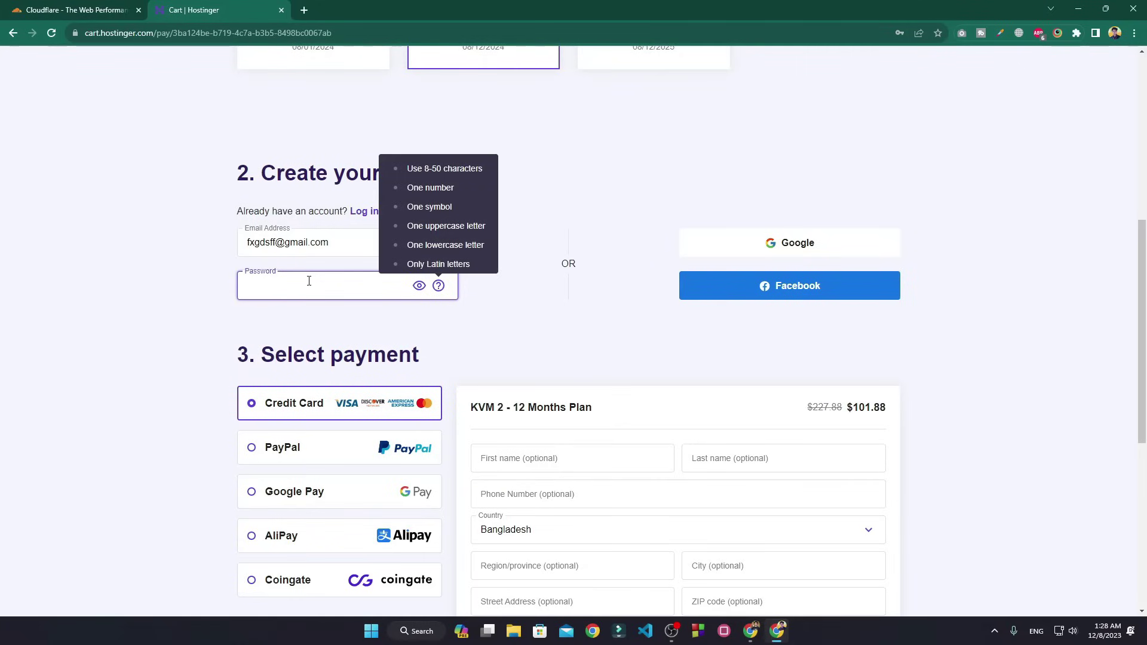
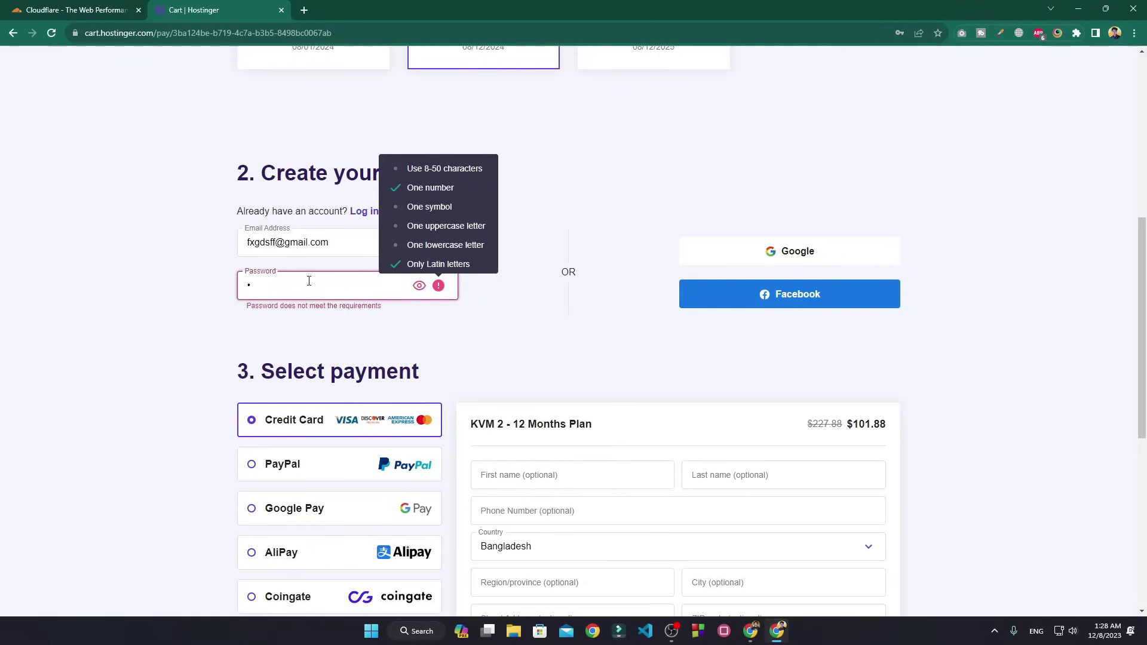
left_click(443, 337)
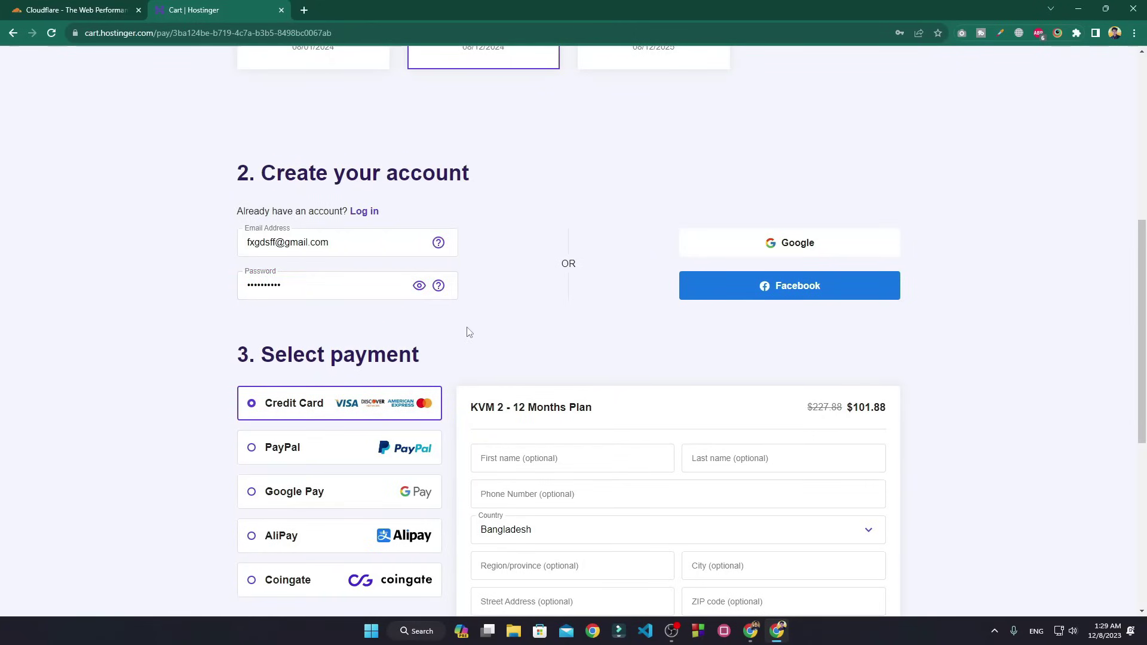
scroll(469, 333, "down", 3)
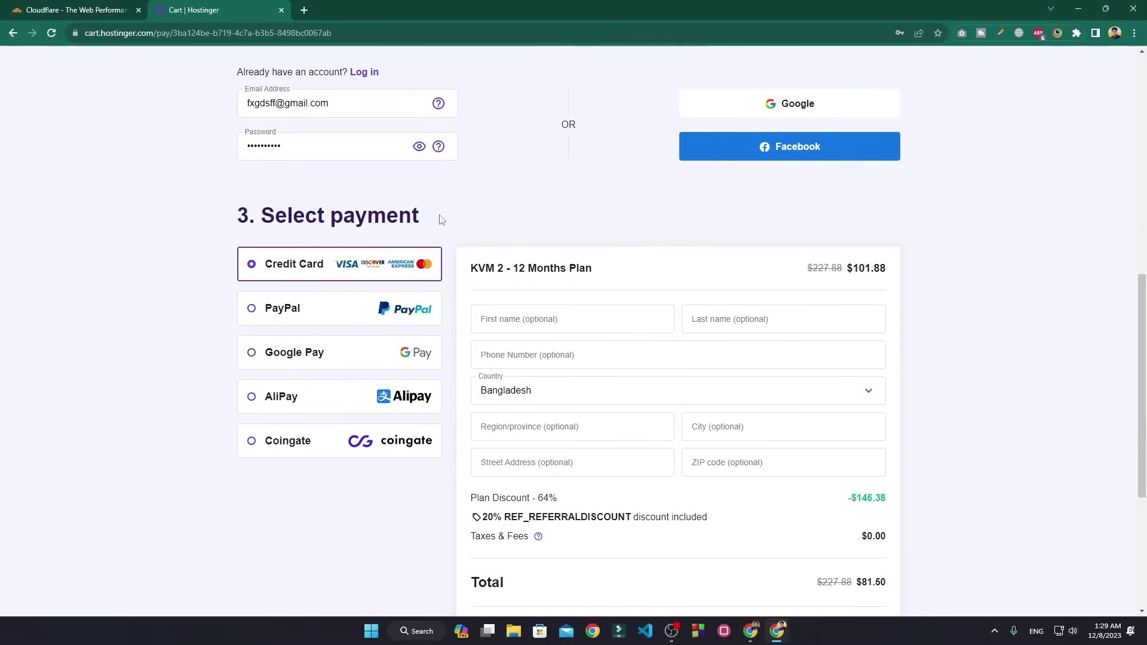
- Fill in the billing first name, last name and phone number, skipping the optional address fields
scroll(383, 218, "down", 2)
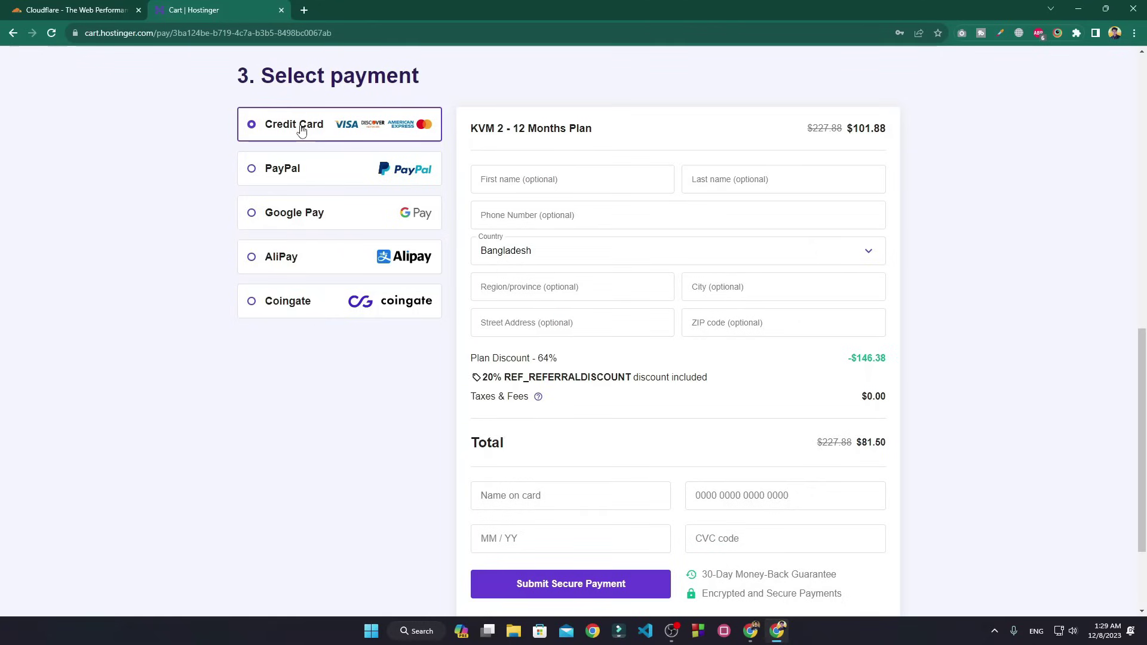
left_click(561, 182)
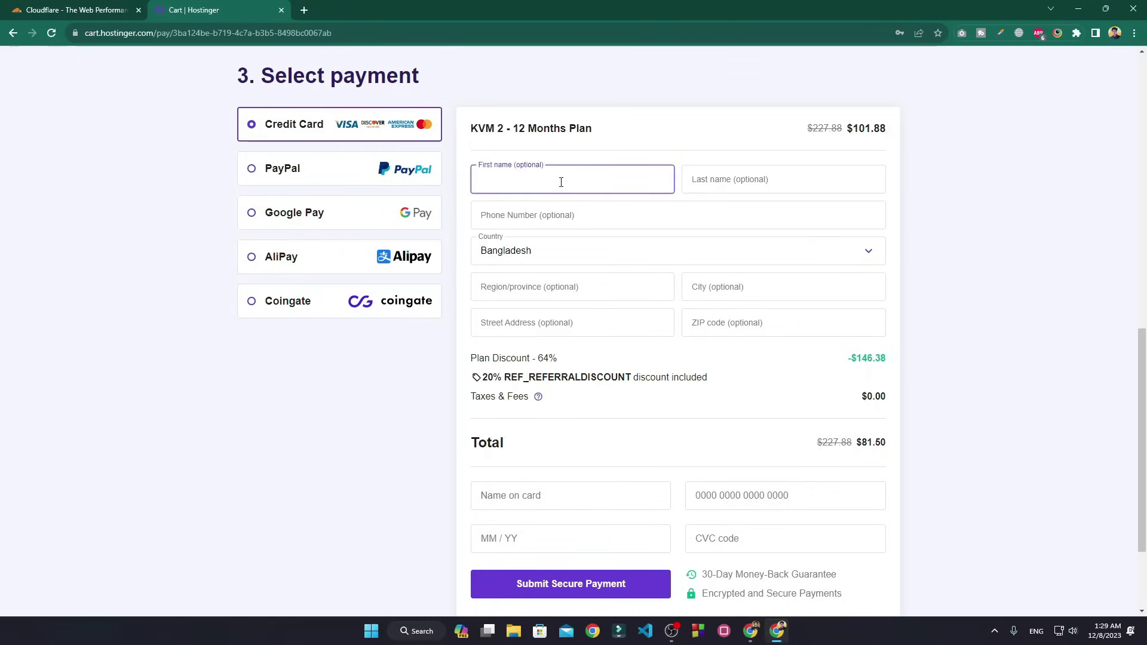
type("Md Sahadat")
left_click(769, 185)
type("Husain")
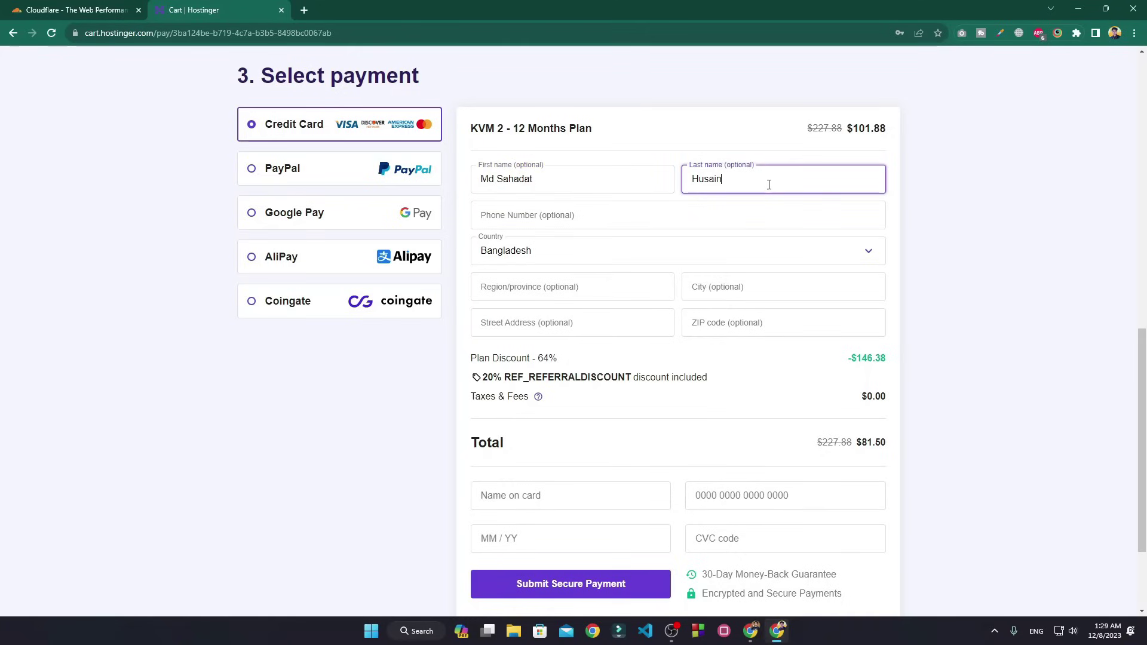
left_click(538, 217)
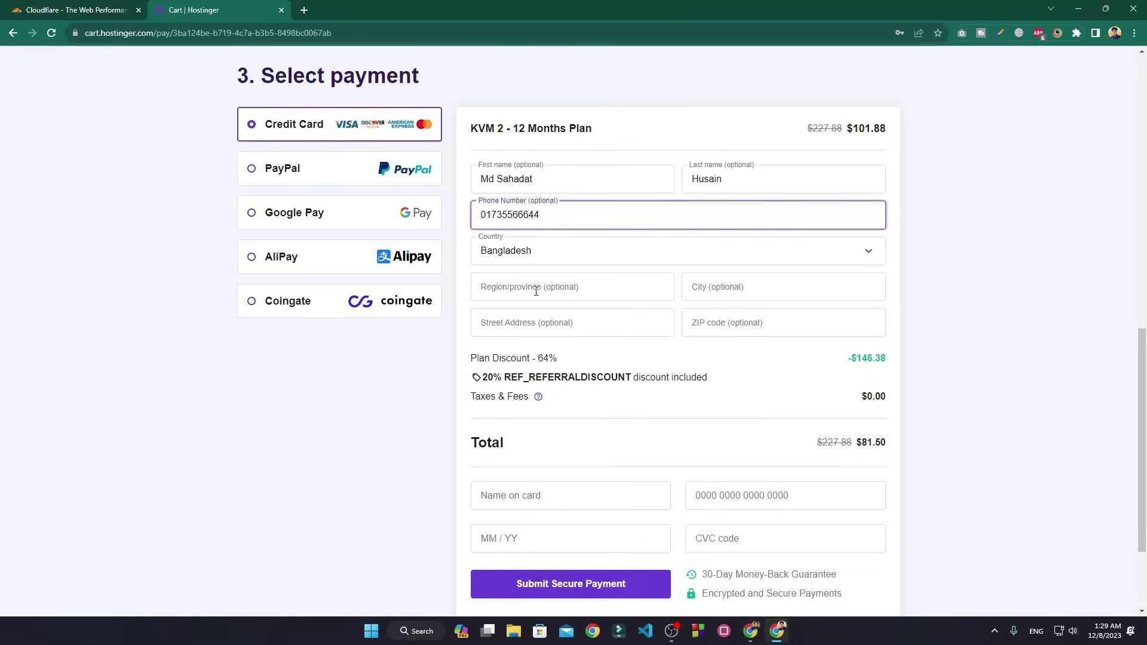
left_click(538, 289)
left_click(778, 288)
left_click(518, 327)
left_click(742, 322)
- Review the 20% referral discount, the $101.88 plan price and the $81.50 total
scroll(484, 237, "down", 2)
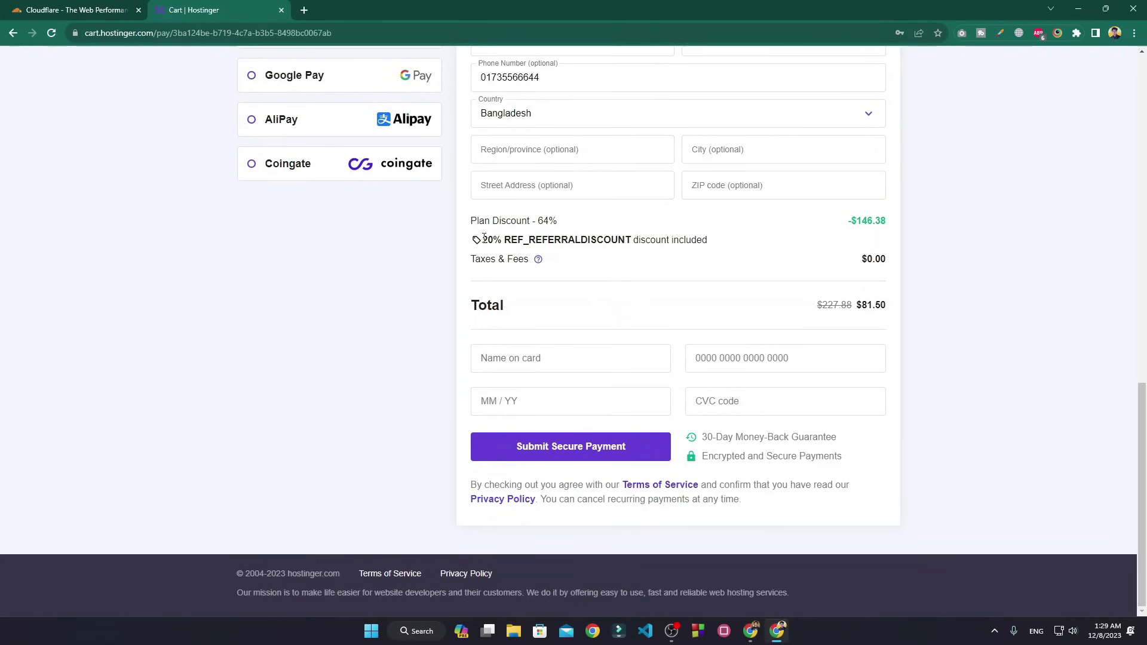
left_click_drag(484, 238, 713, 251)
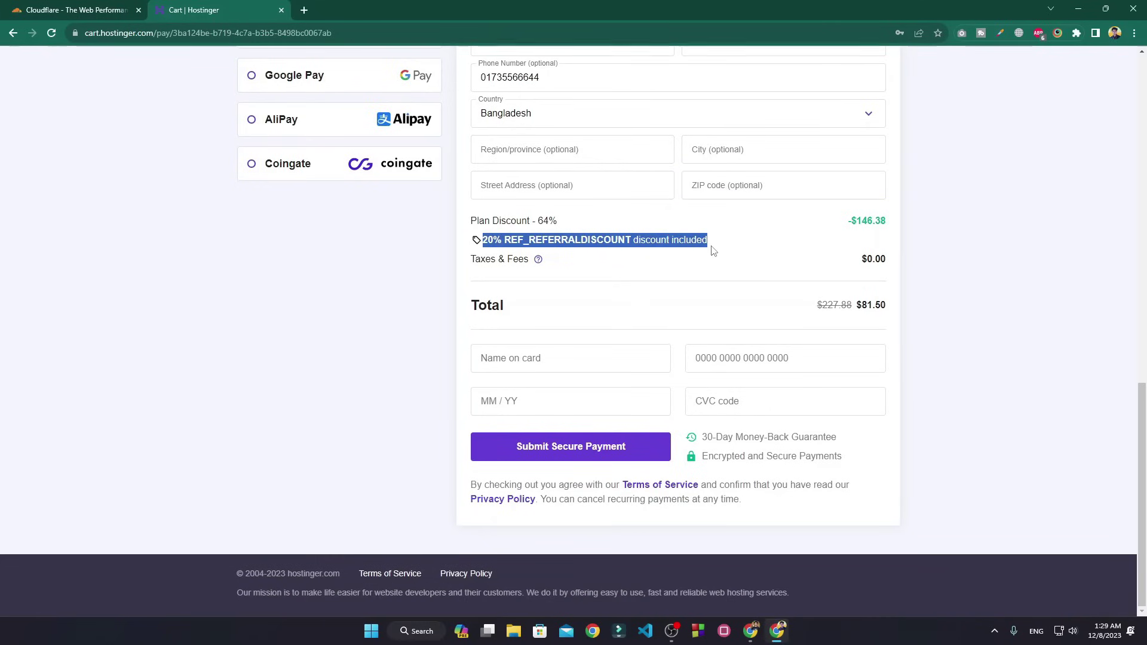
left_click(841, 254)
scroll(840, 254, "up", 2)
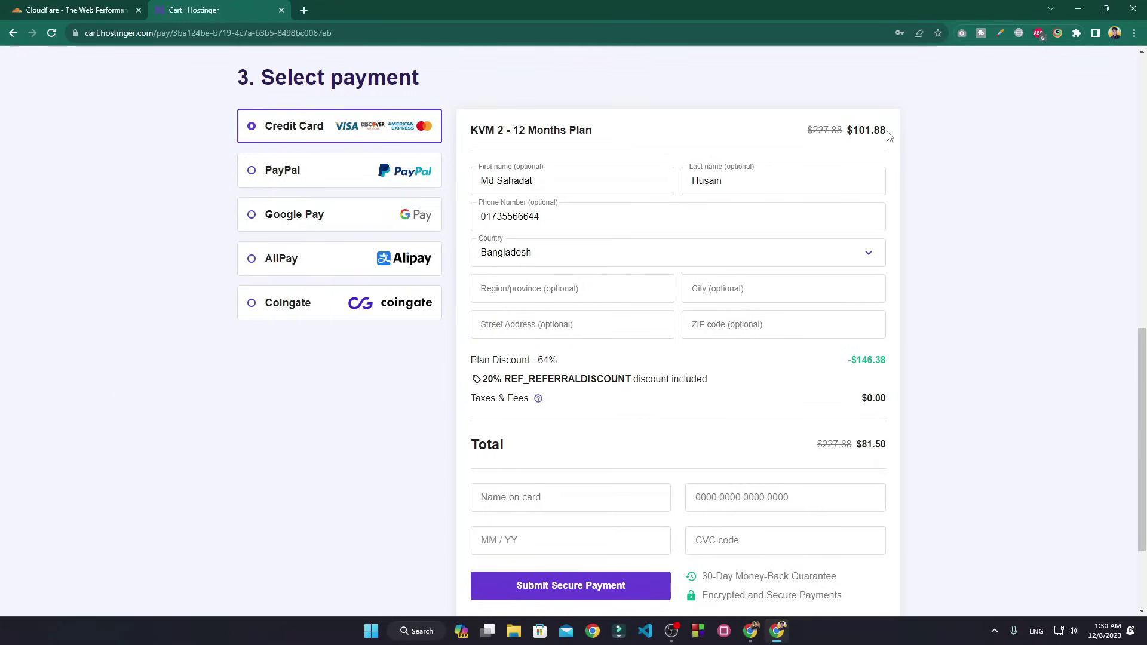
left_click_drag(888, 134, 849, 131)
left_click_drag(860, 447, 891, 448)
left_click(890, 448)
- Fill in the saved card details and submit the secure payment
scroll(890, 448, "down", 3)
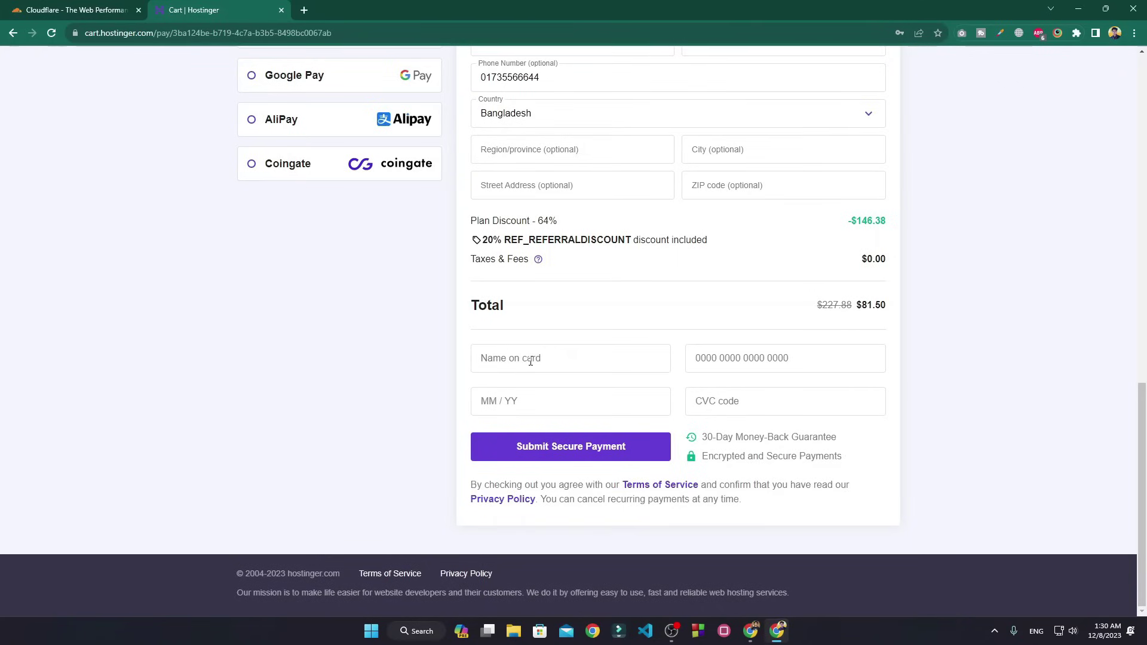
left_click(506, 366)
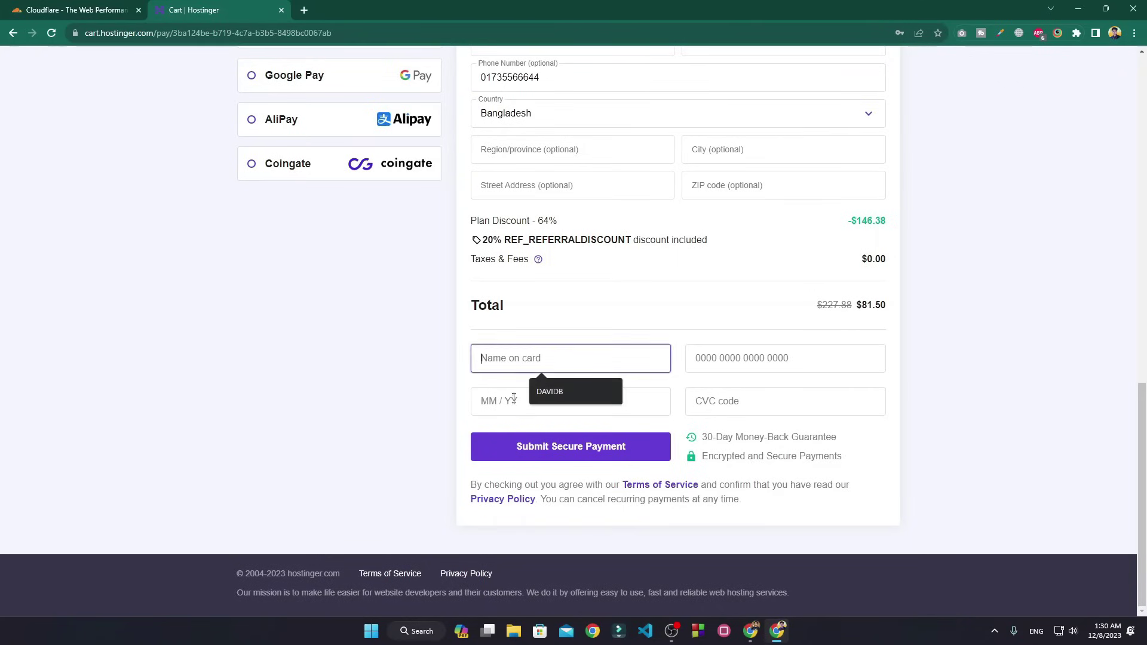
left_click(567, 392)
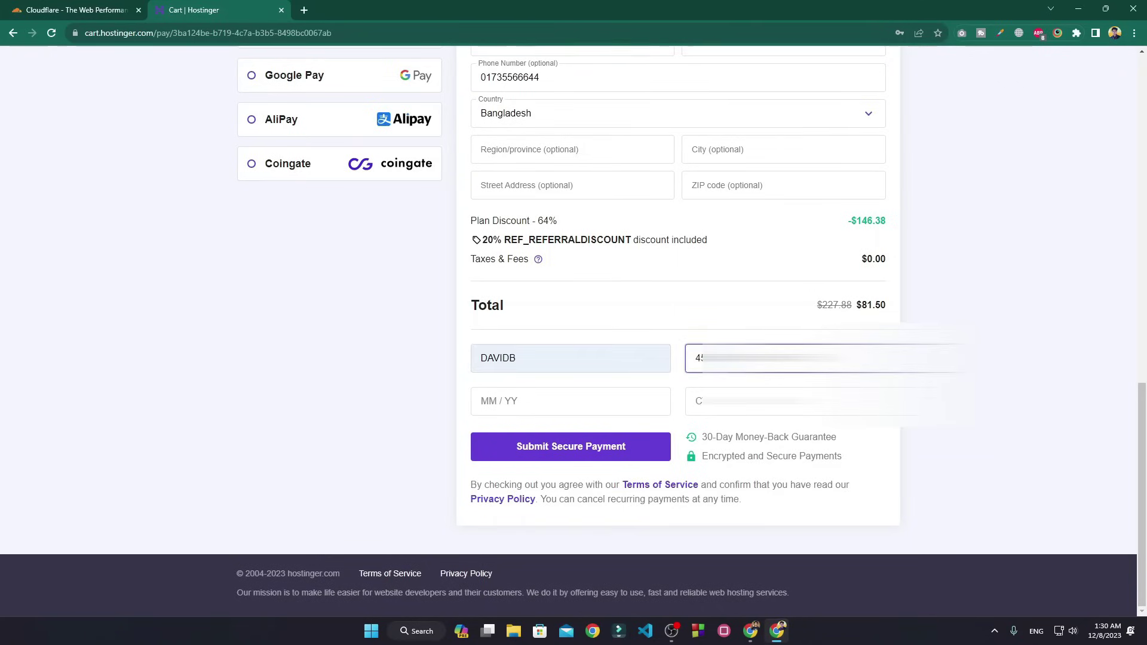
left_click(577, 455)
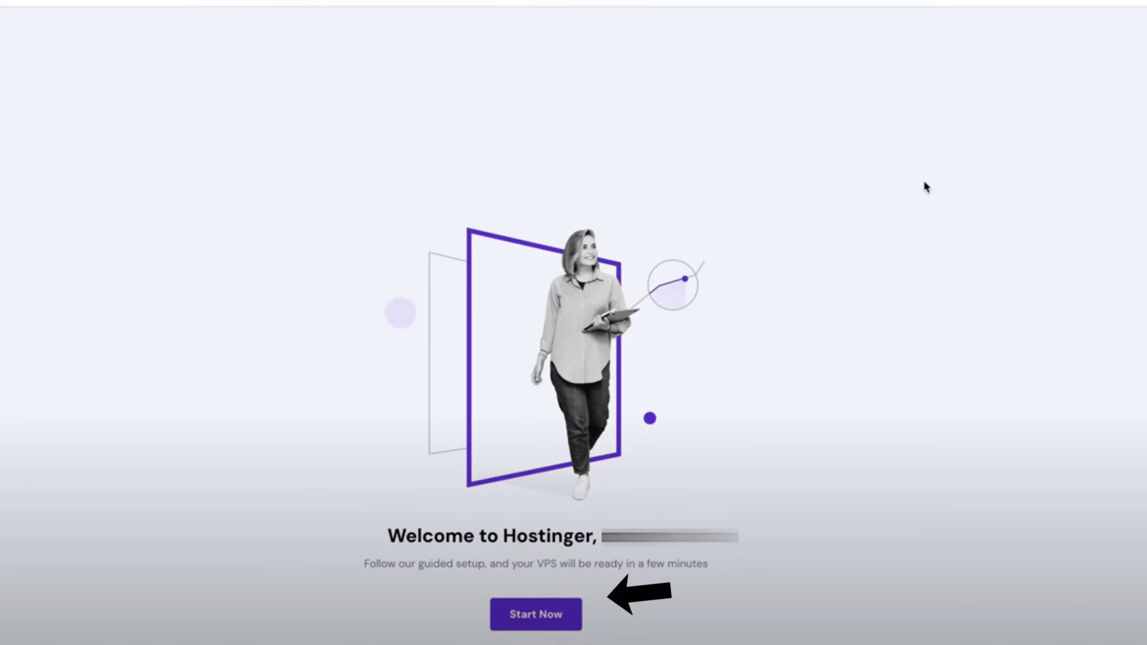
- Run the guided setup choosing OS with Control Panel, save hostname and root password, and finish
left_click(561, 616)
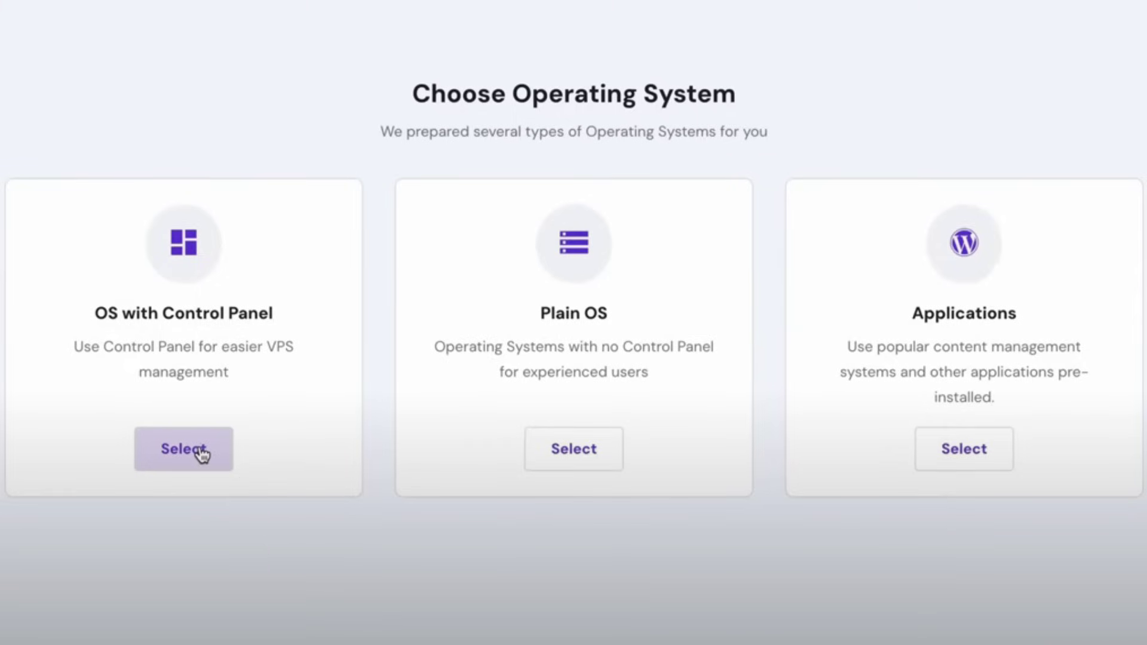
left_click(200, 452)
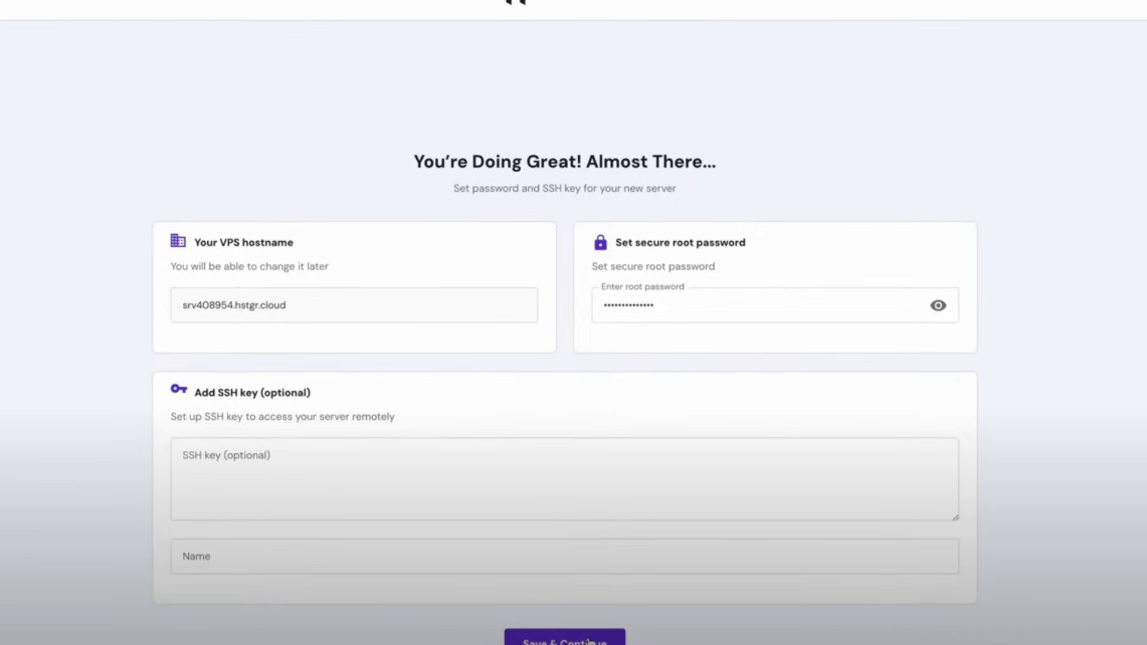
left_click(588, 640)
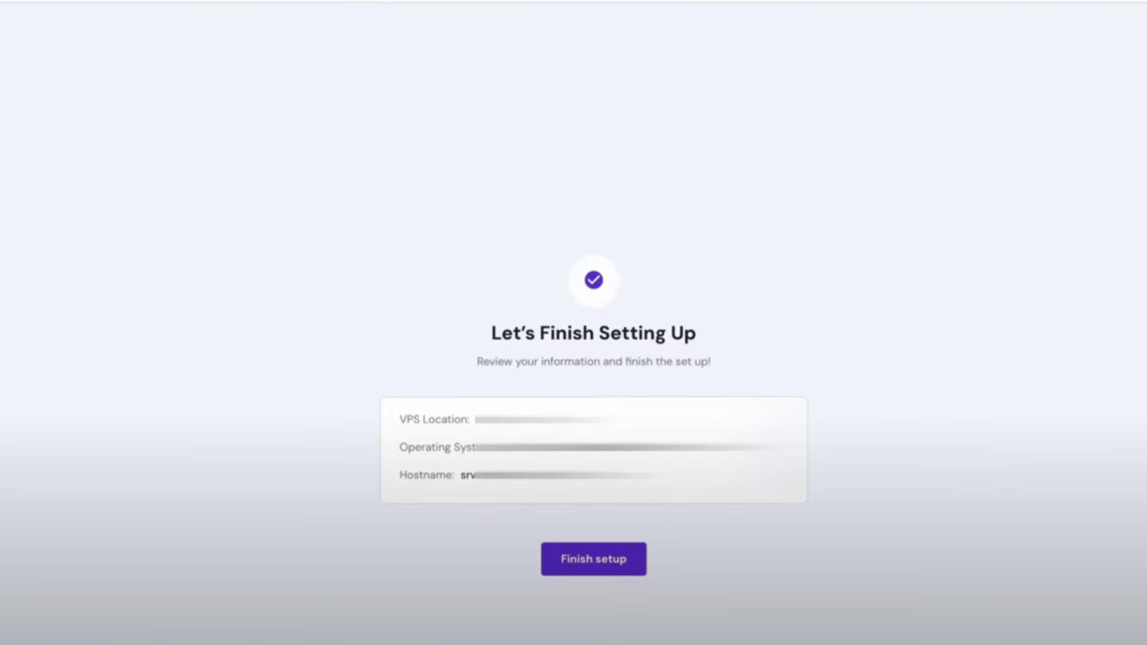
left_click(611, 570)
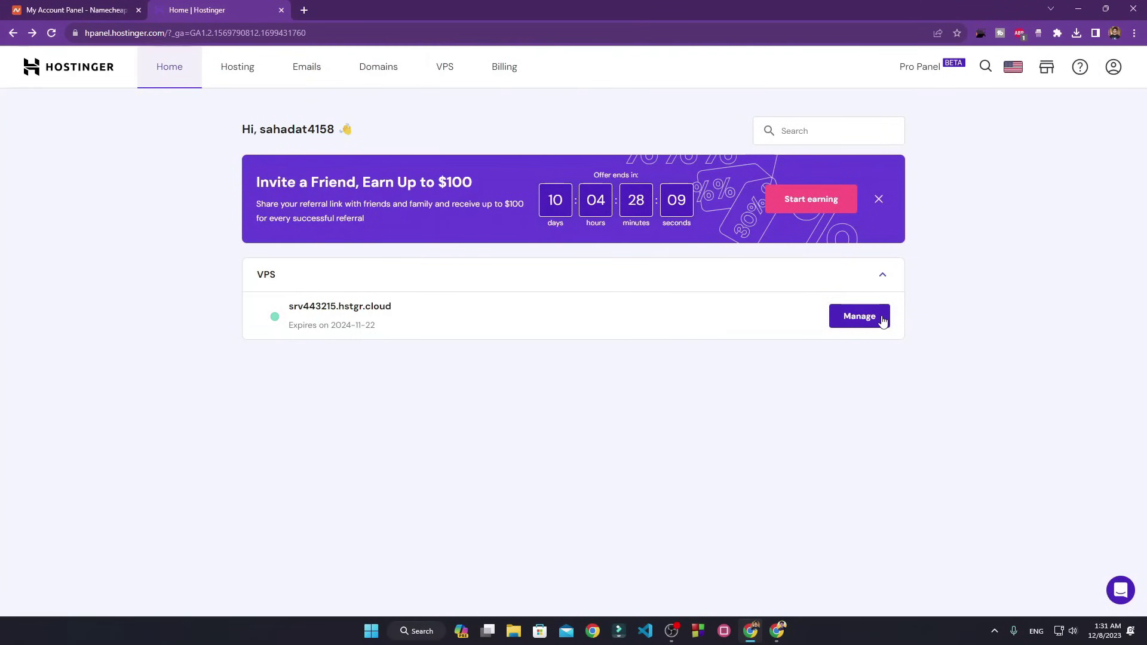
- Open srv443215.hstgr.cloud's OS & Panel > Operating System page and select OS with Control Panel
left_click(863, 318)
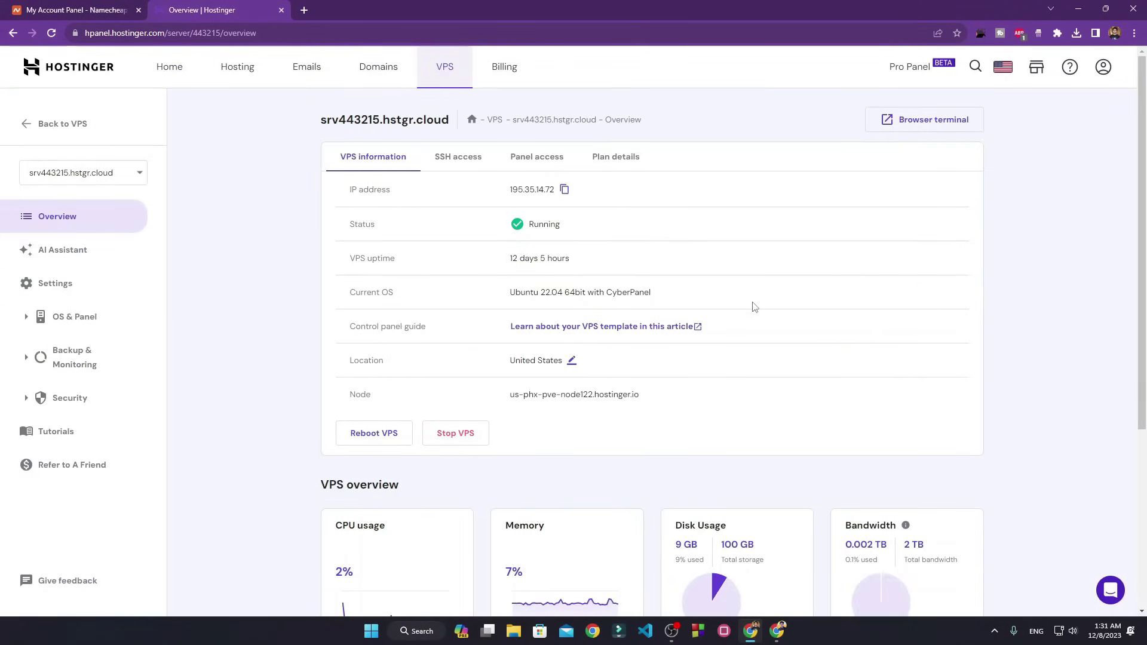
left_click(65, 320)
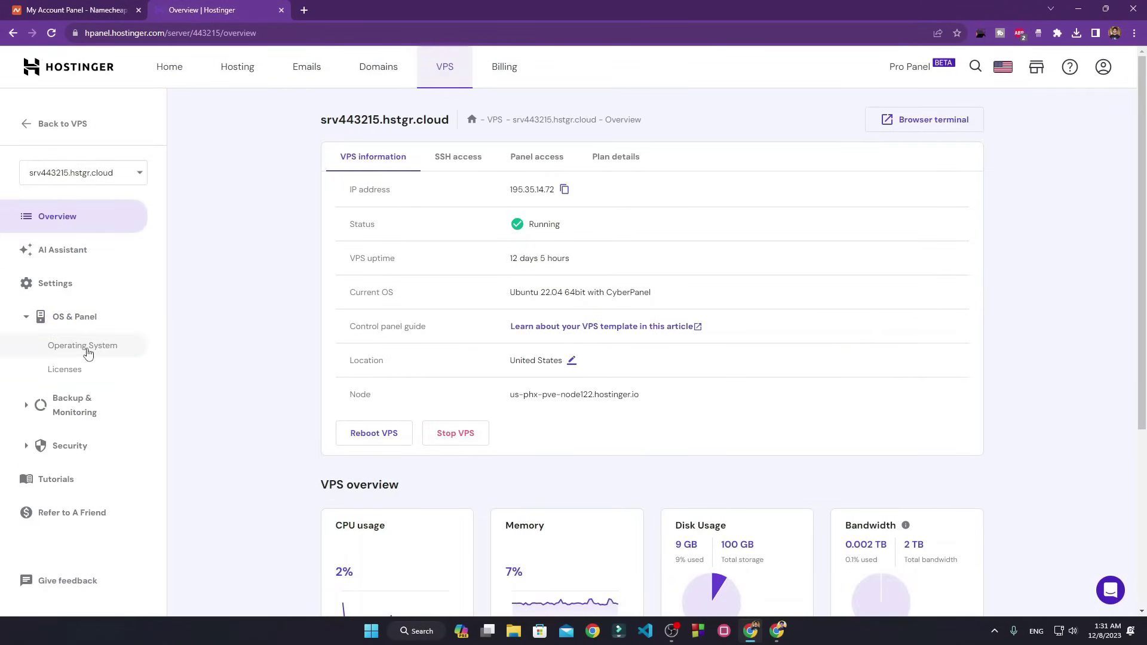
left_click(90, 352)
scroll(610, 252, "down", 2)
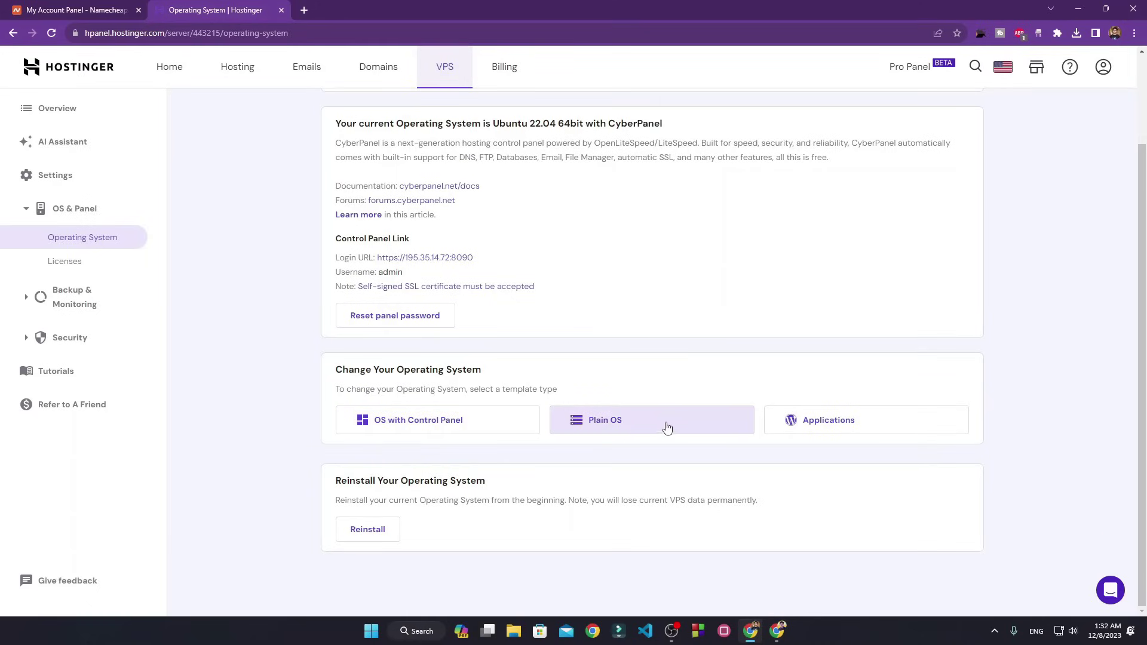
left_click(412, 425)
scroll(413, 359, "down", 2)
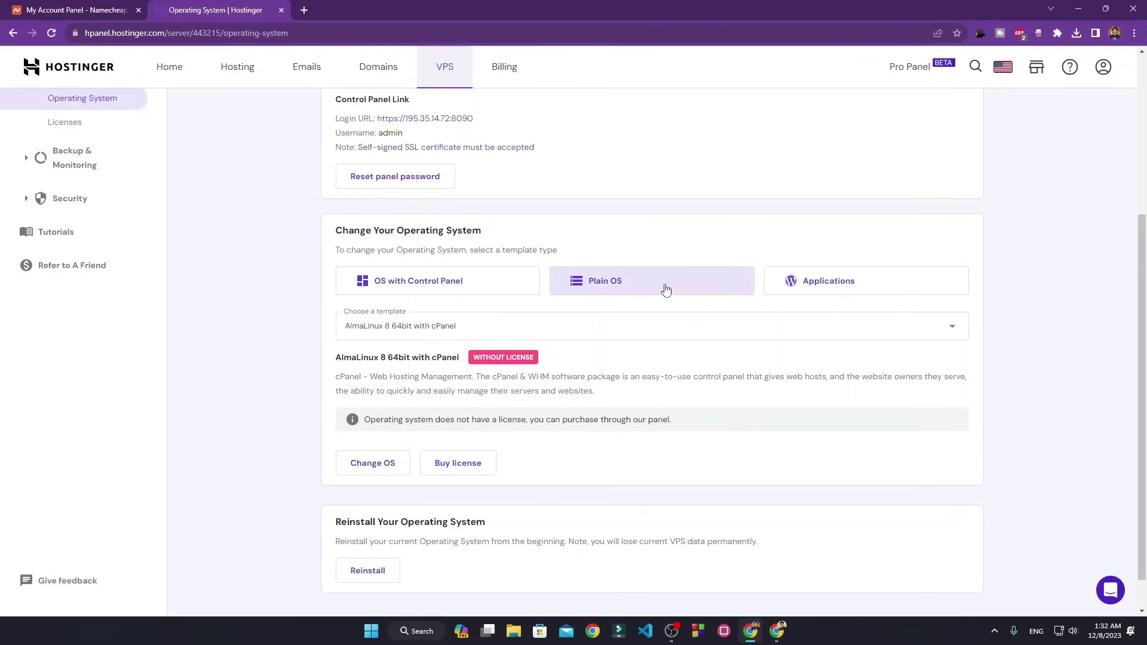
- Pick the AlmaLinux 8 64bit with CyberPanel template and note the license requirement notice
left_click(401, 333)
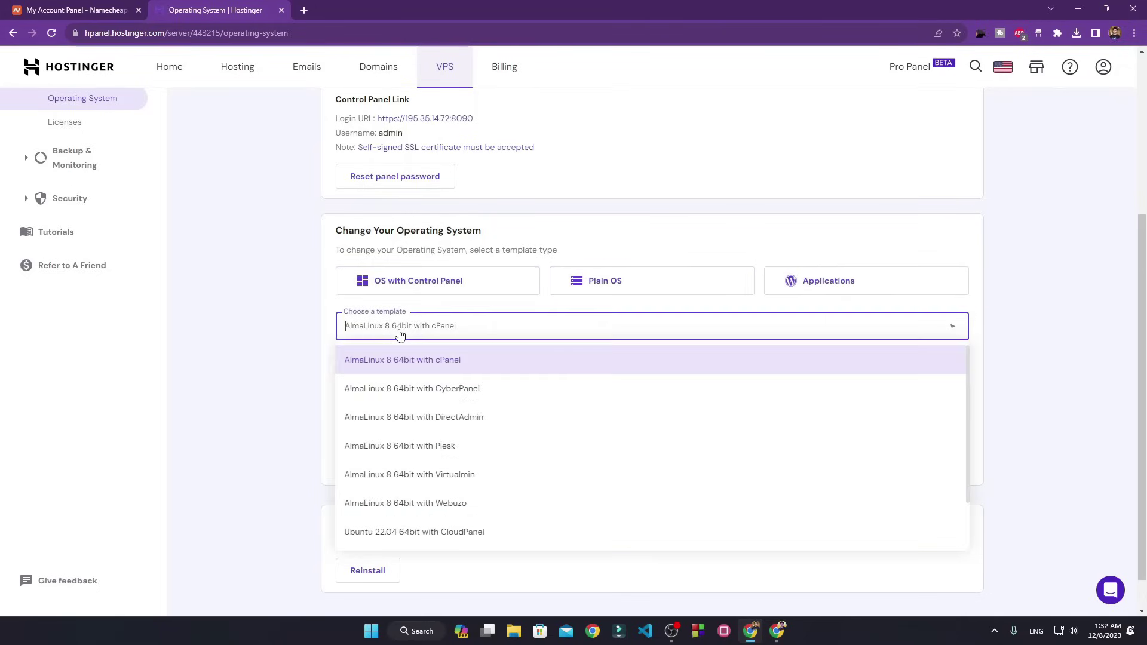
scroll(409, 410, "down", 2)
scroll(412, 472, "up", 3)
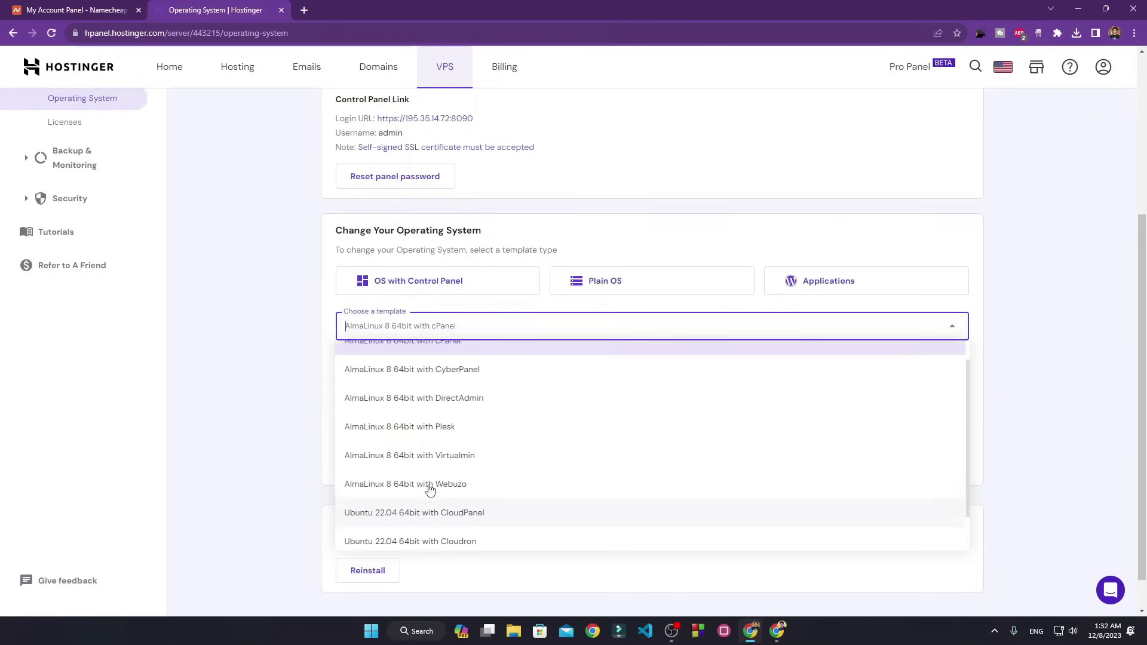
left_click(460, 389)
scroll(472, 368, "down", 2)
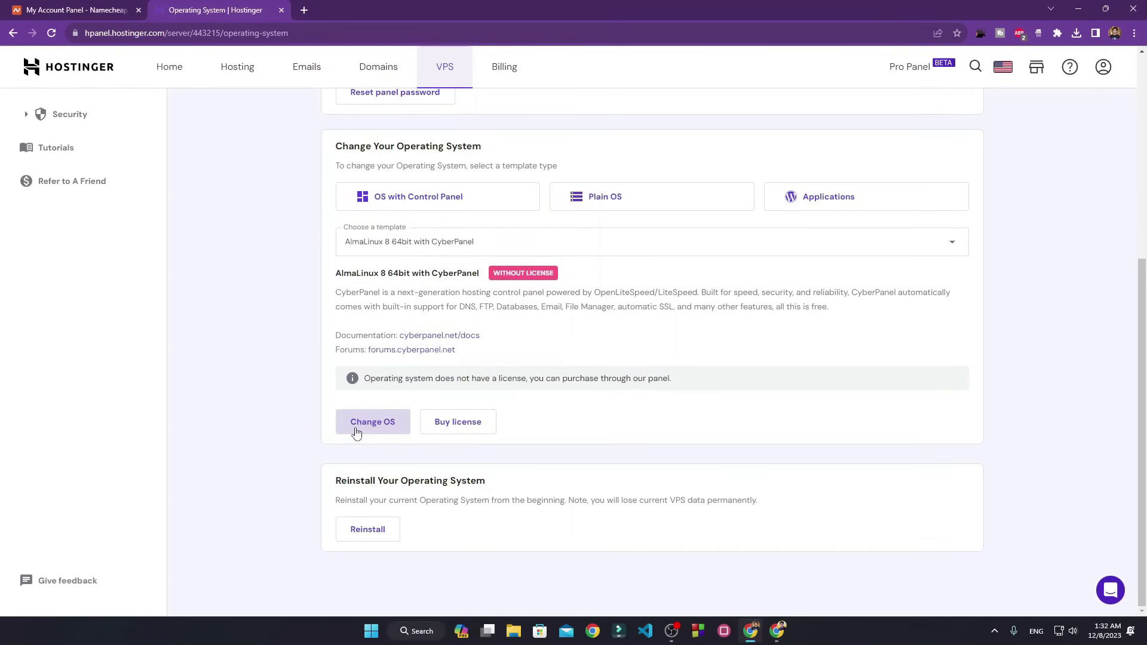
scroll(609, 458, "up", 5)
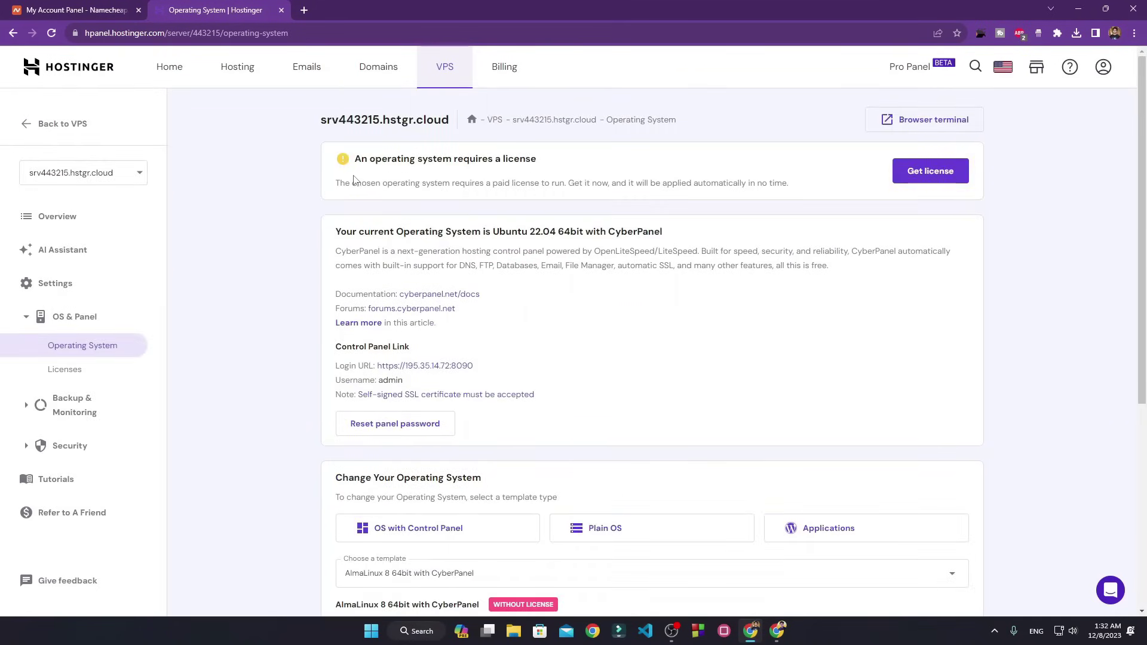
left_click_drag(356, 159, 824, 186)
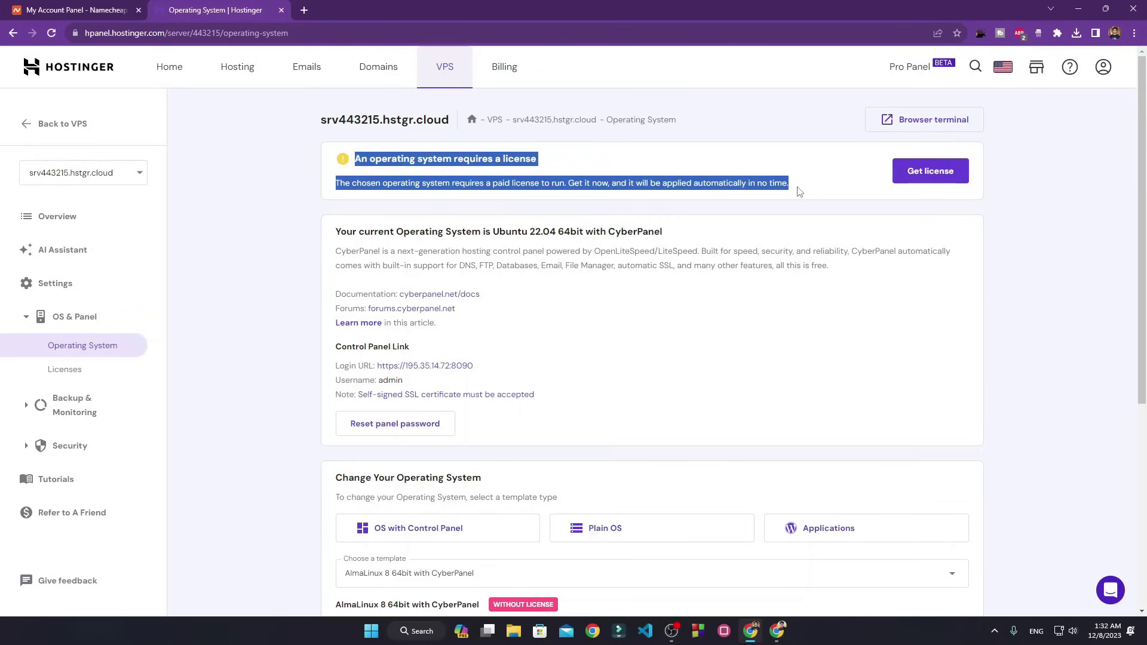
left_click(798, 189)
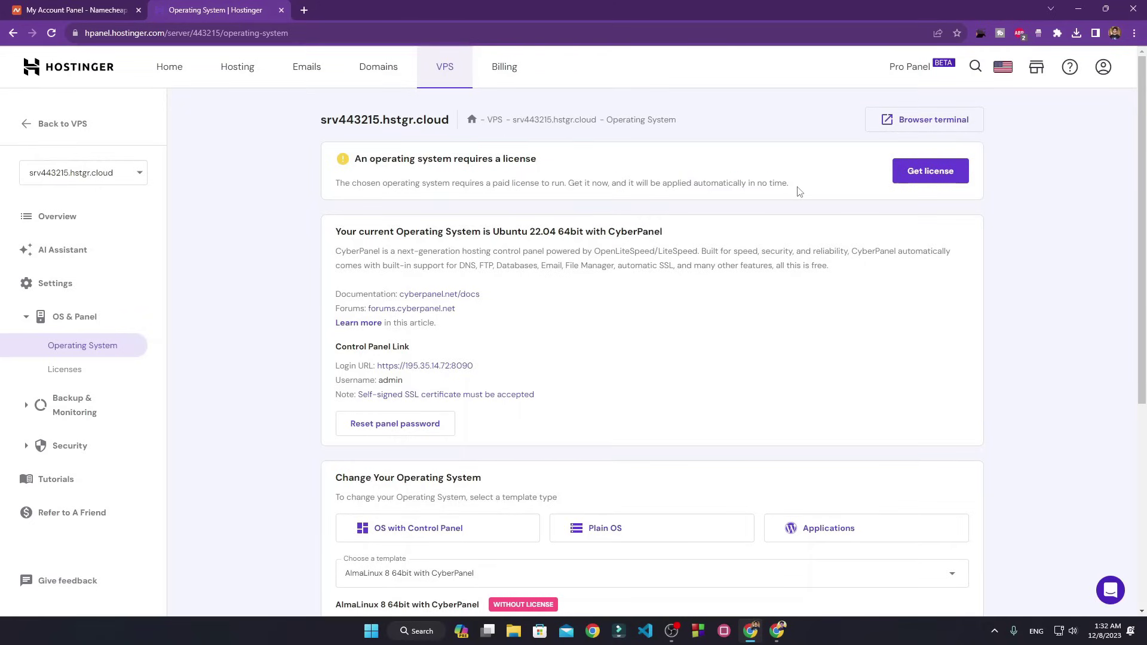
- From the VPS overview (IP 195.35.14.72), open the Panel access Login URL in a new tab
left_click(64, 226)
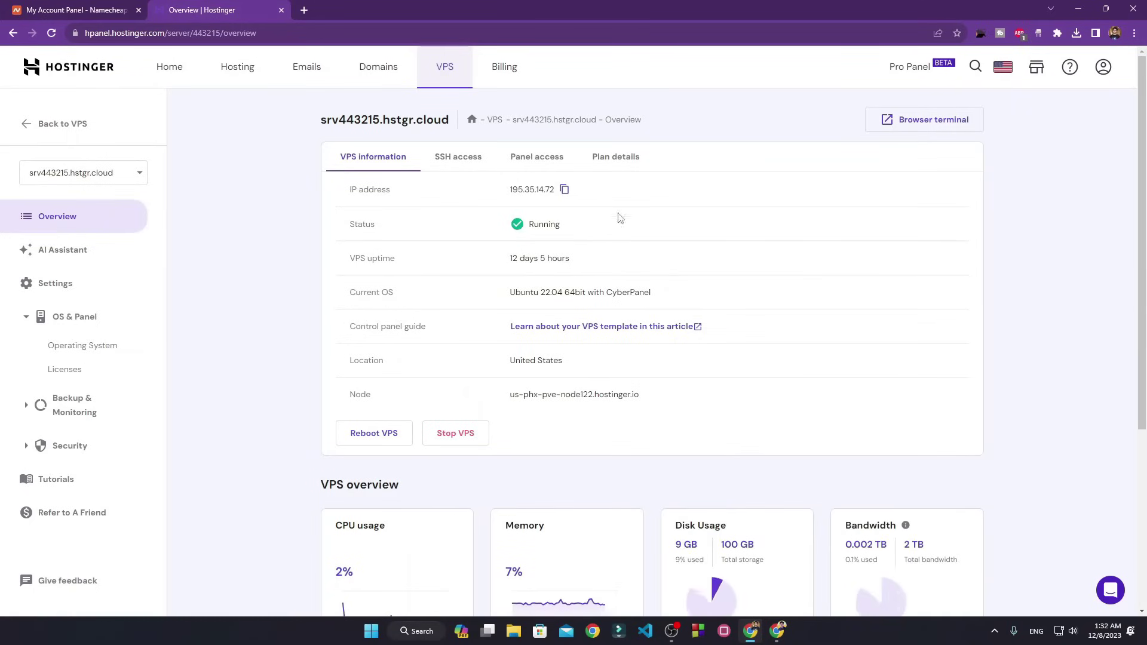
left_click_drag(352, 190, 612, 198)
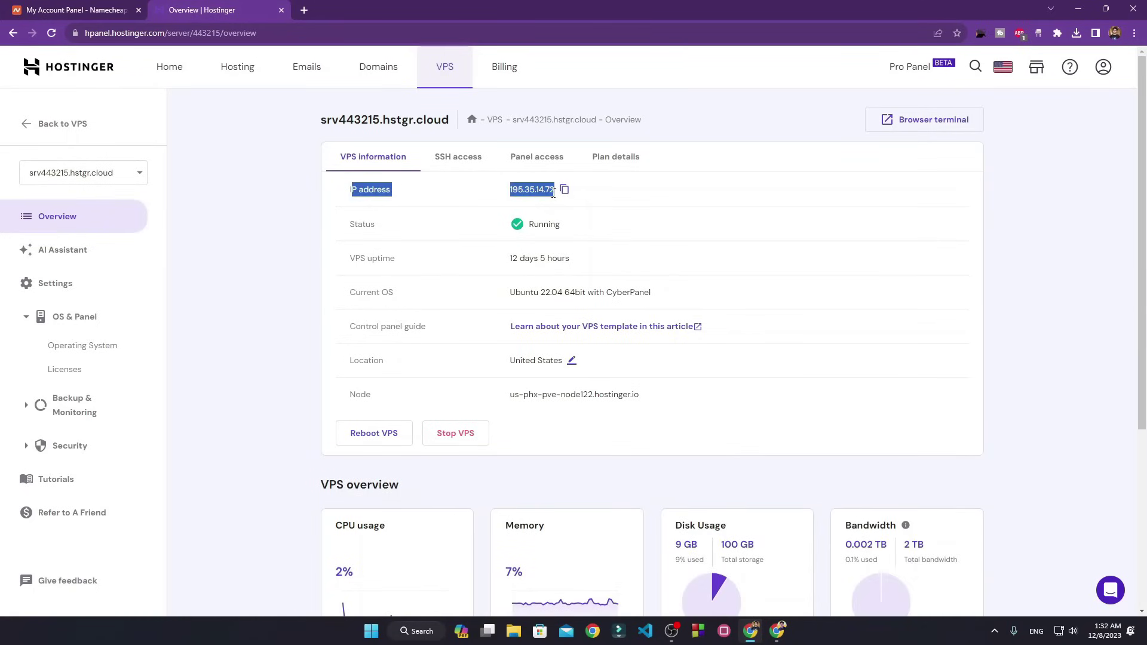
left_click(612, 199)
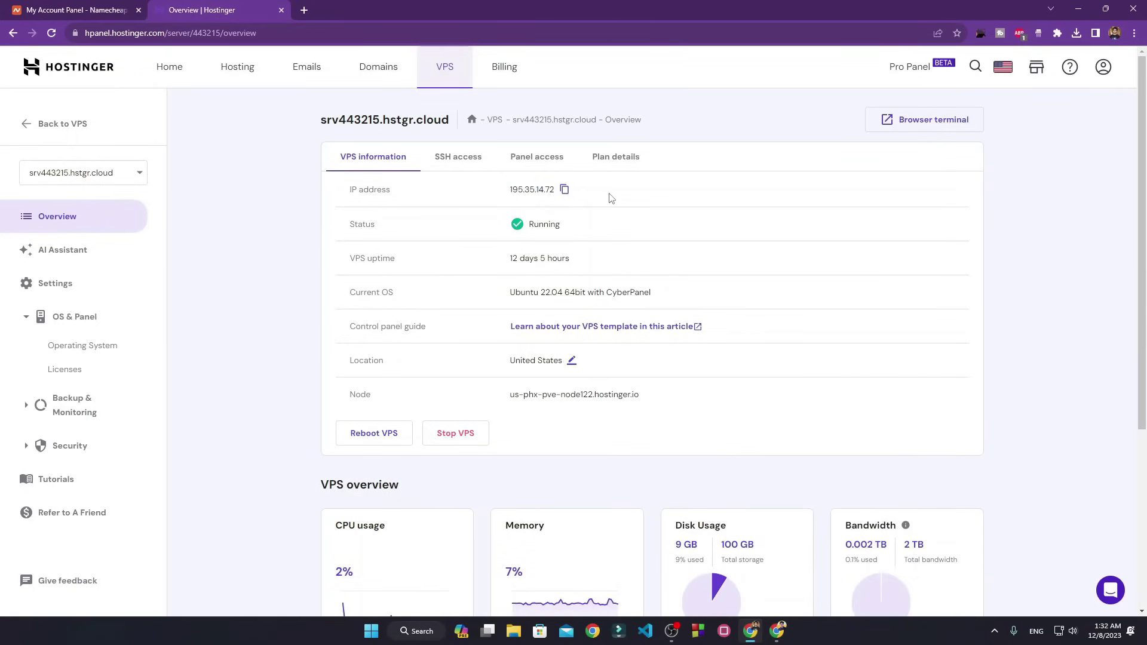
left_click(537, 160)
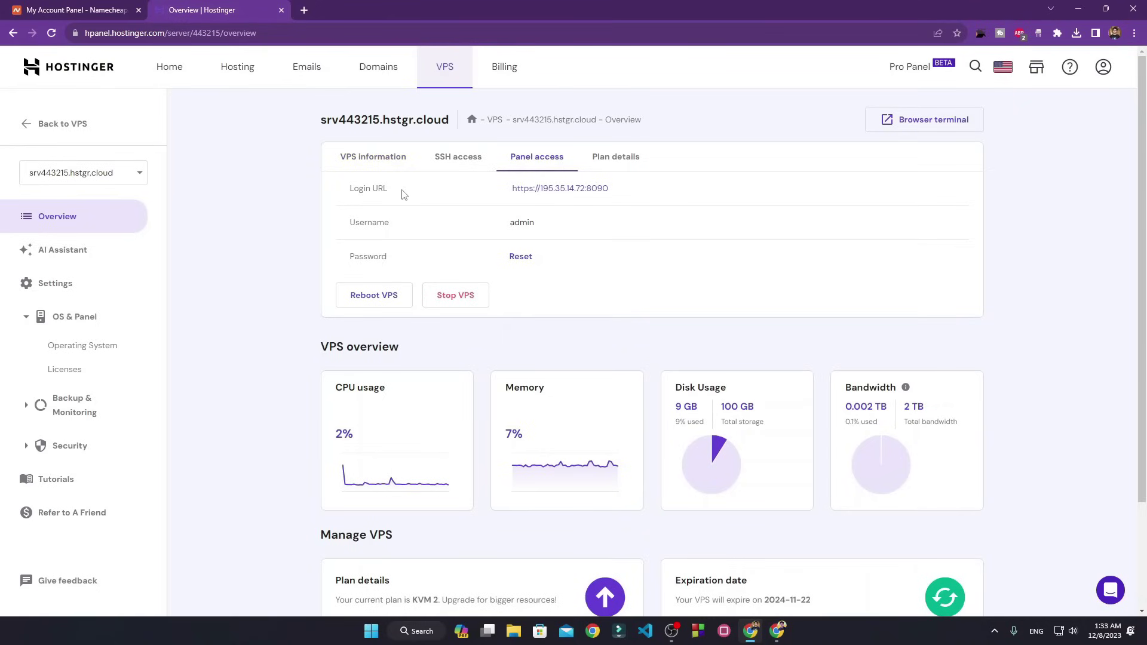
left_click(567, 190)
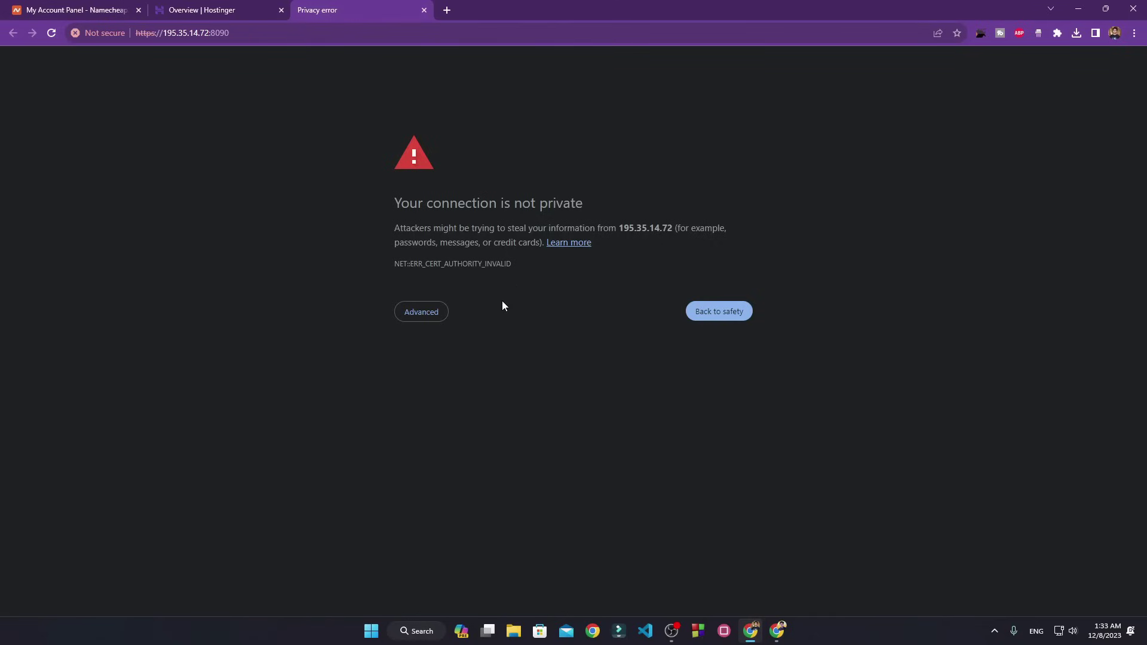
- Bypass the certificate warning and enter username 'admin', checking the credentials on Hostinger's overview
left_click(420, 313)
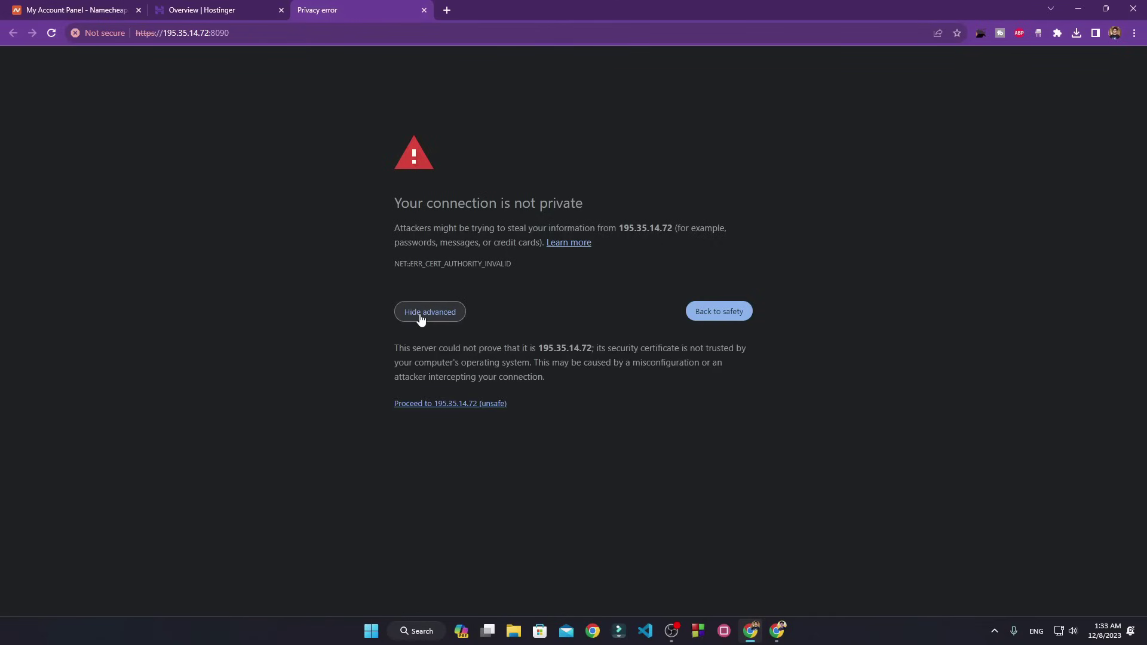
left_click(460, 403)
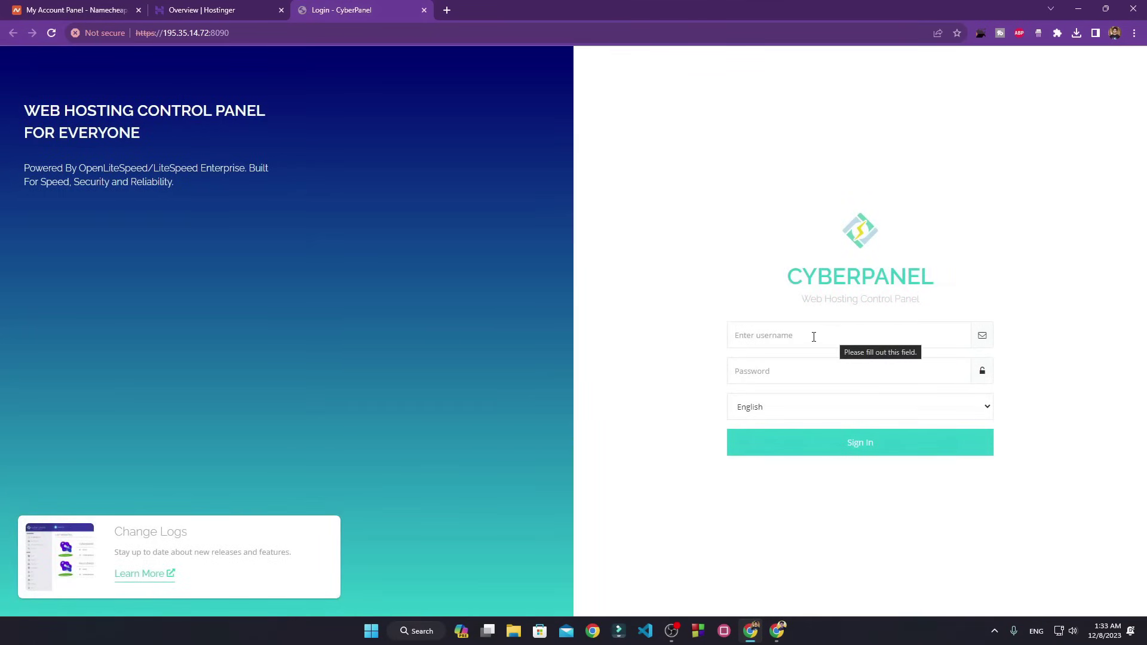
left_click(813, 337)
type("admin")
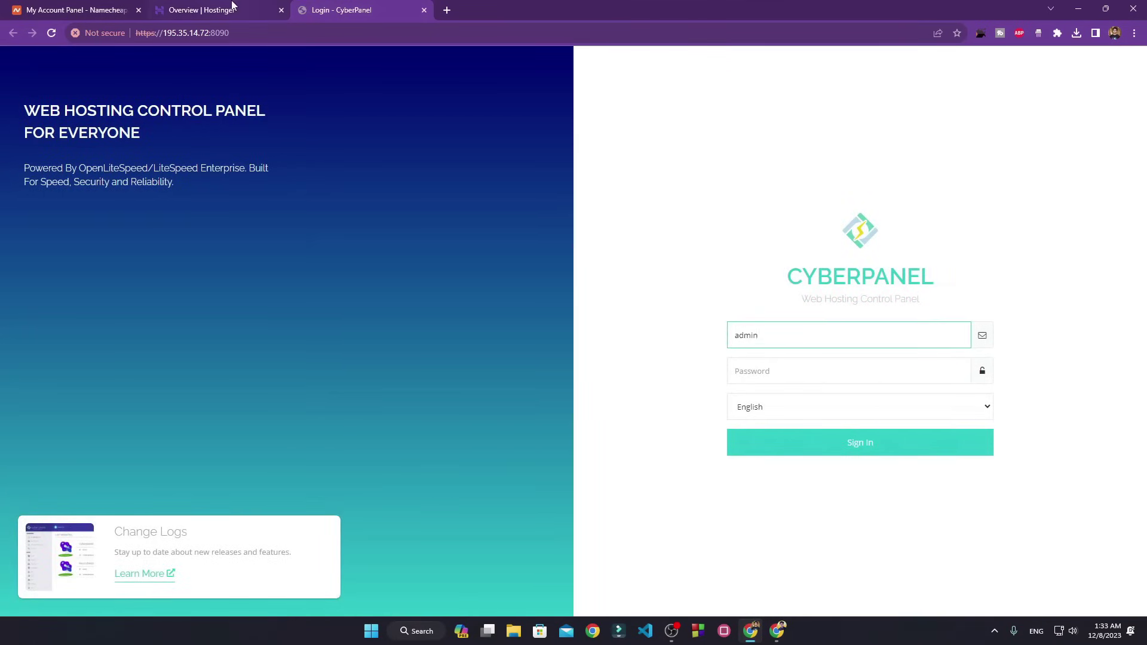
left_click(227, 10)
left_click_drag(351, 221, 430, 229)
left_click(430, 230)
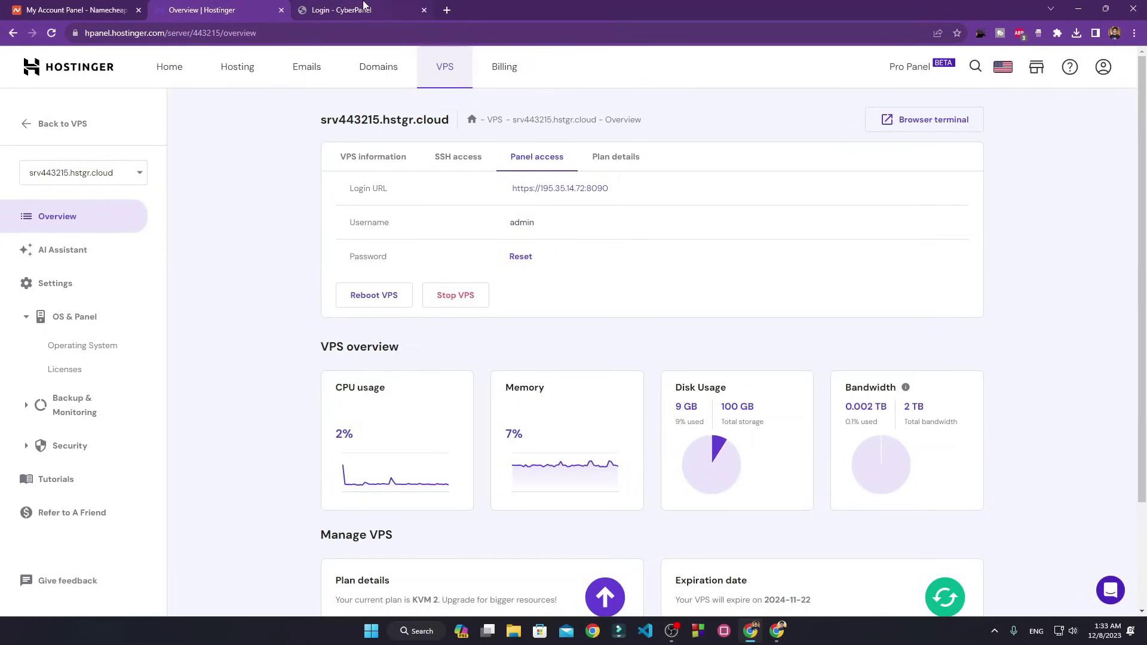
left_click(364, 8)
- Enter the account password, sign in, and submit the authenticator verification code
left_click(749, 371)
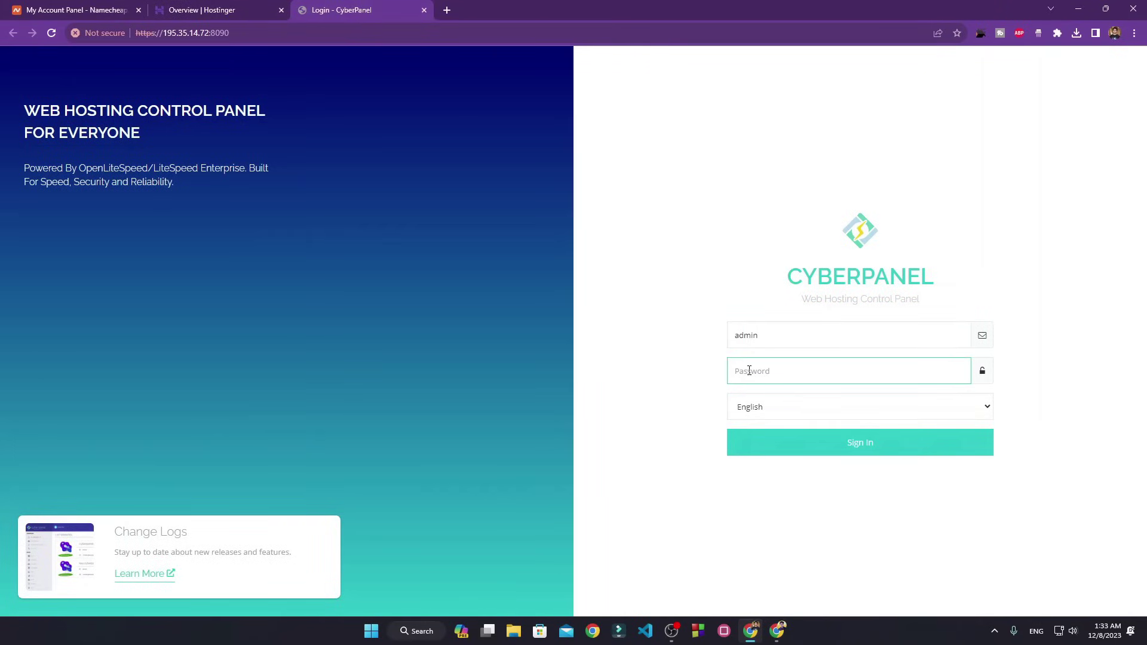
type("•••••••••••")
left_click(925, 453)
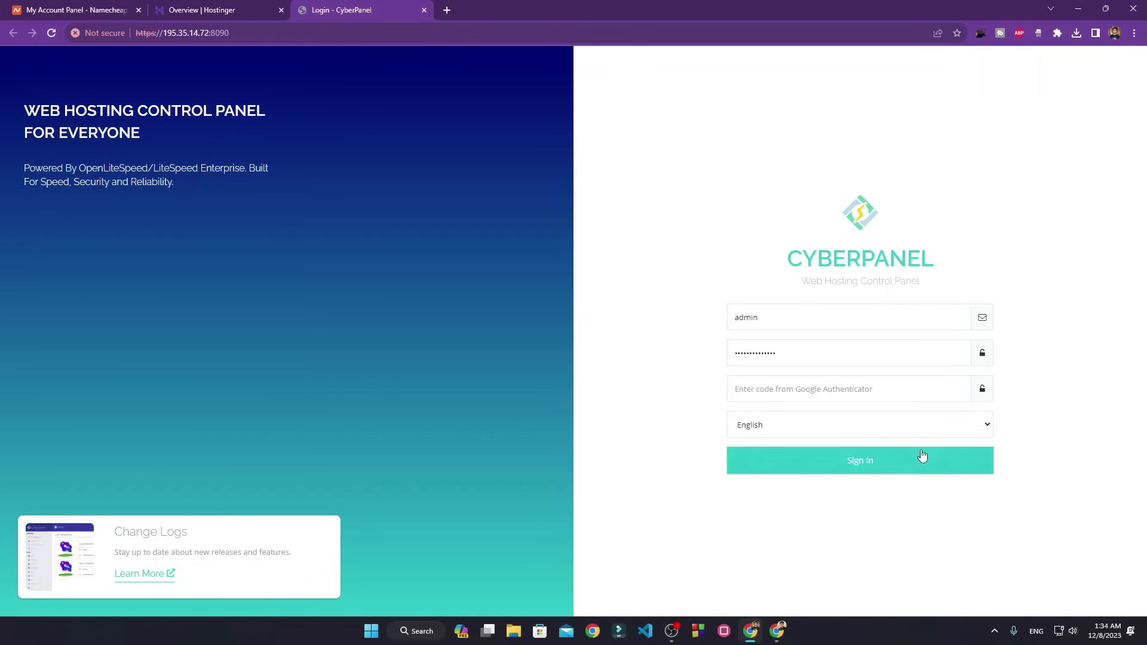
left_click(764, 387)
key("Return")
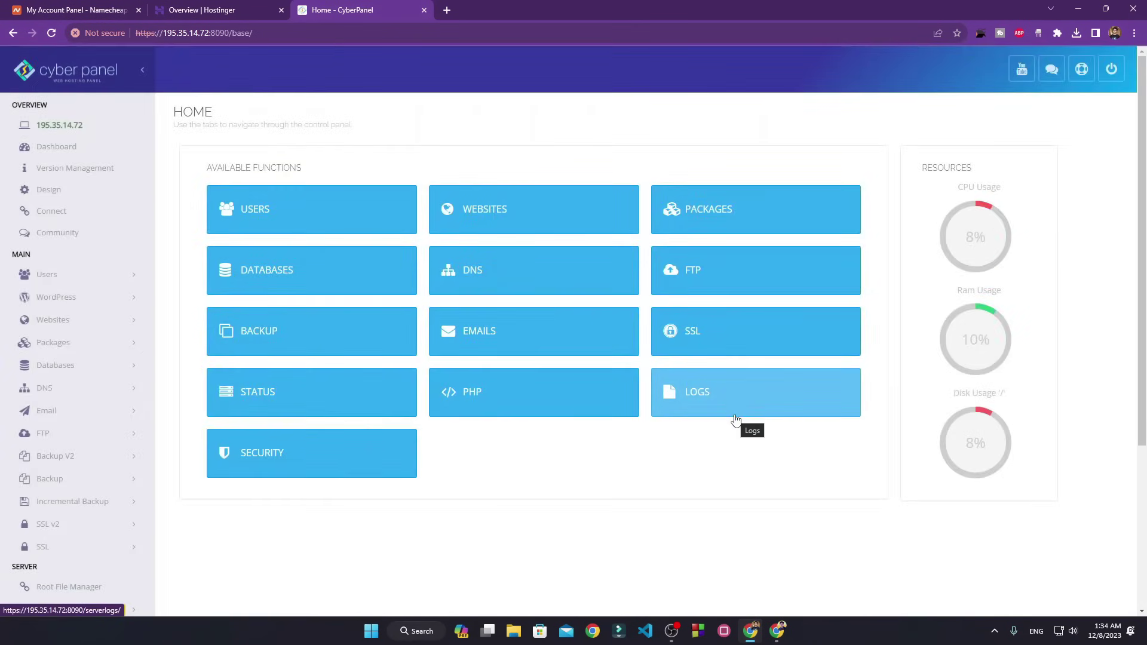
- Start a new website under Websites > Create Website with the Default package and admin owner
left_click(499, 223)
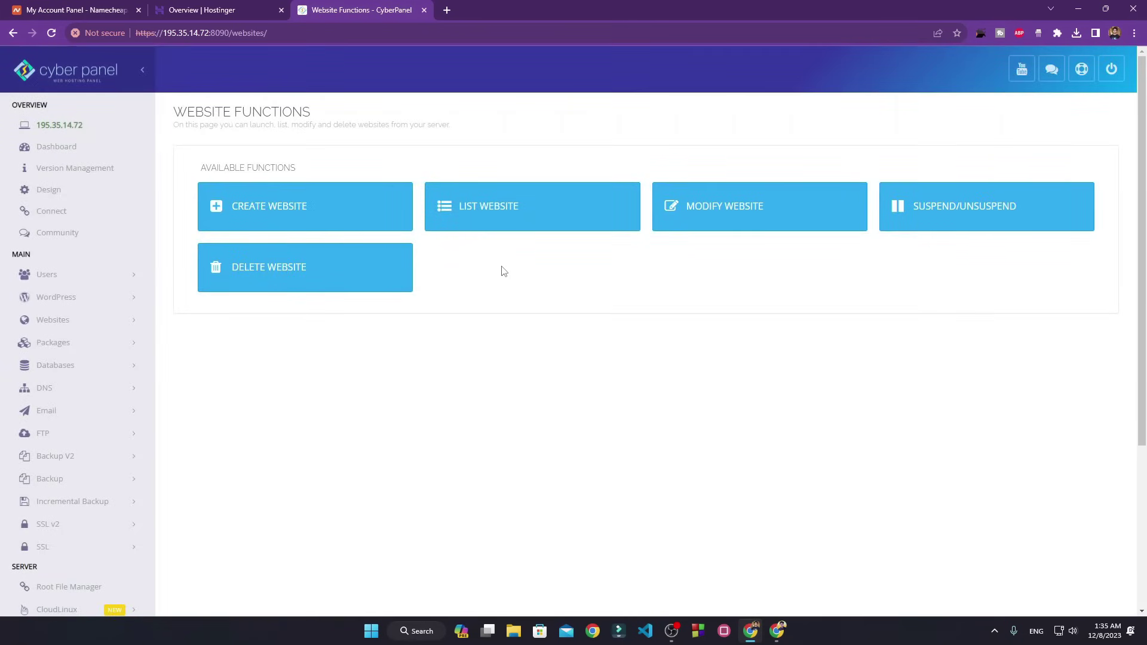
left_click(267, 212)
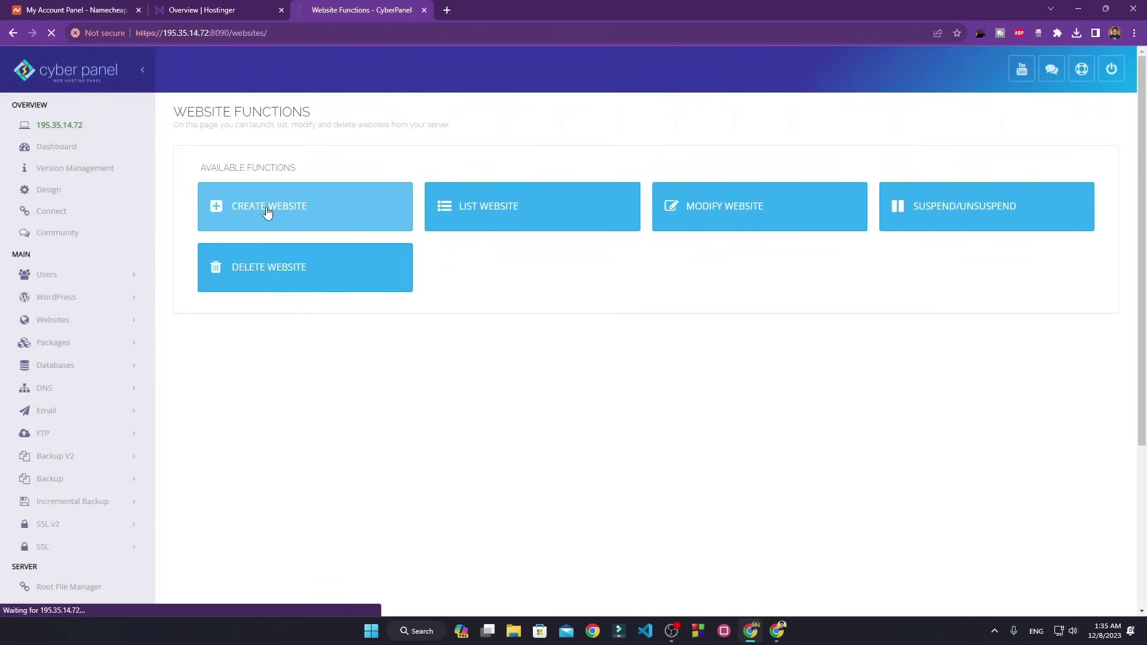
left_click(493, 217)
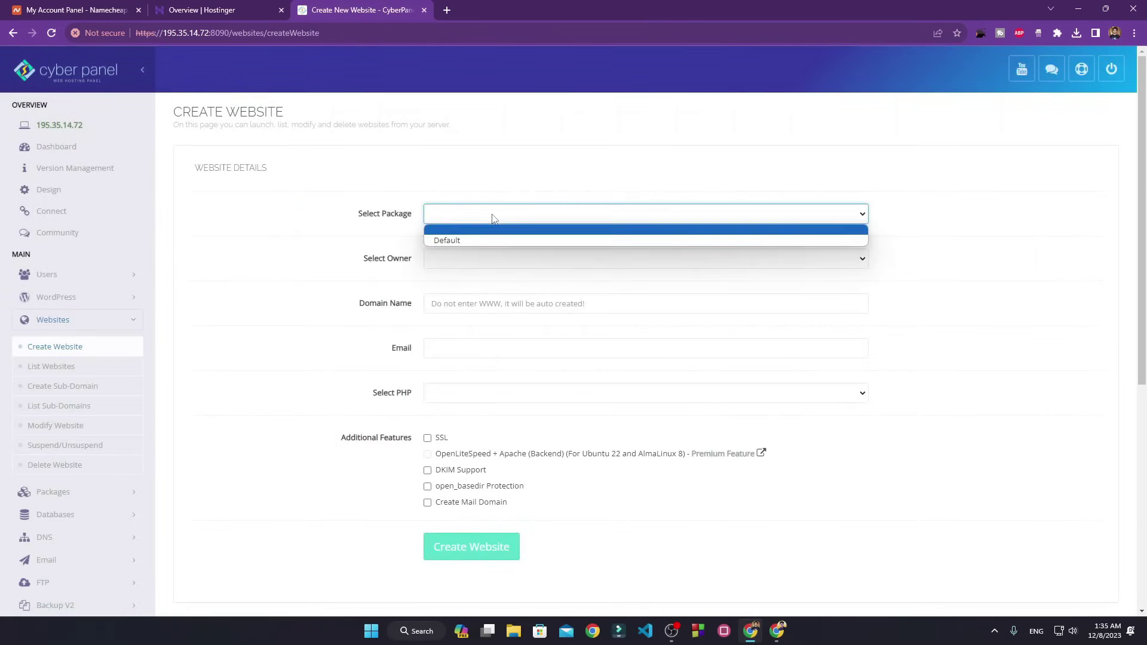
left_click(454, 240)
left_click(478, 260)
left_click(462, 285)
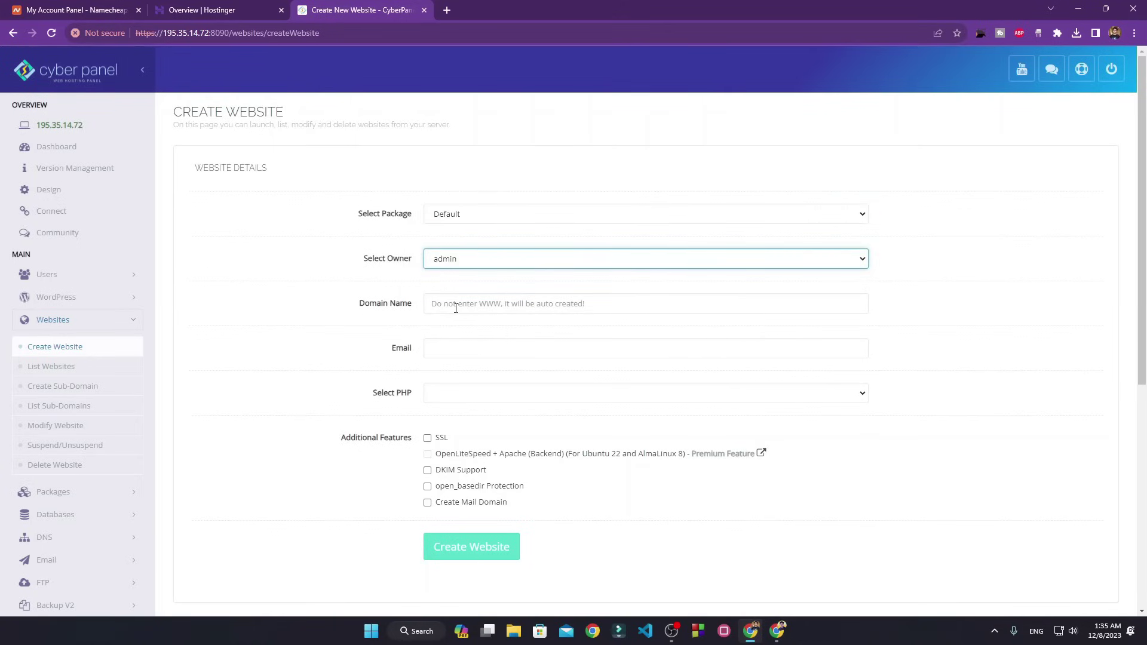
- Enter domain devsahadat.com, the site's contact e-mail, and choose PHP 8.1
left_click(462, 305)
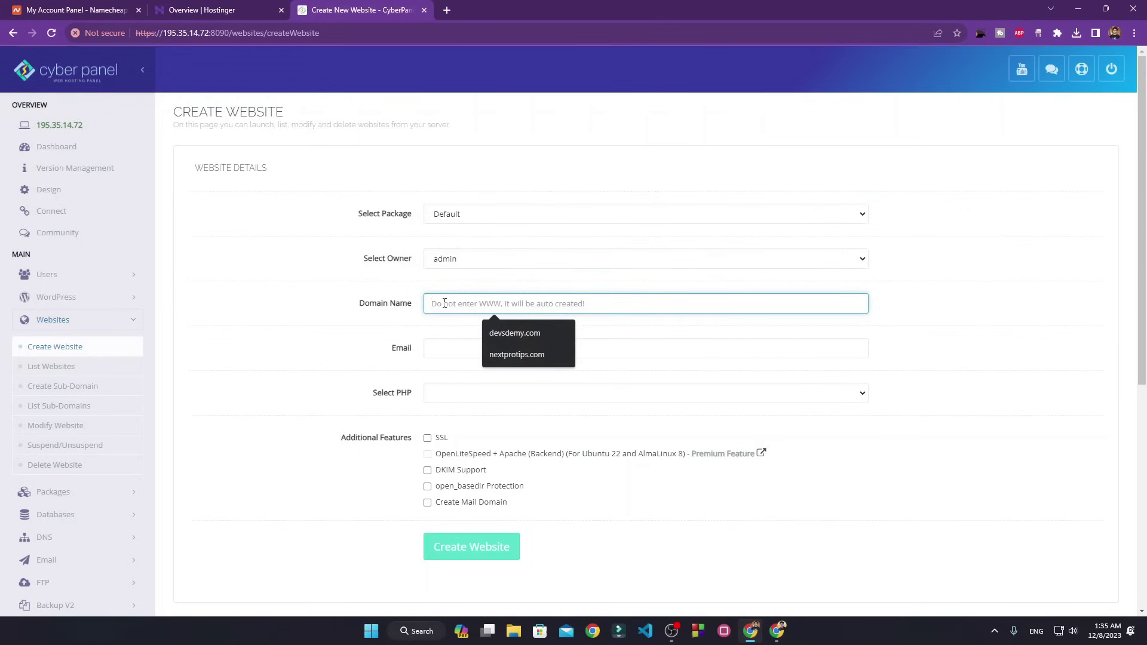
type("devsahadat.com")
left_click(391, 328)
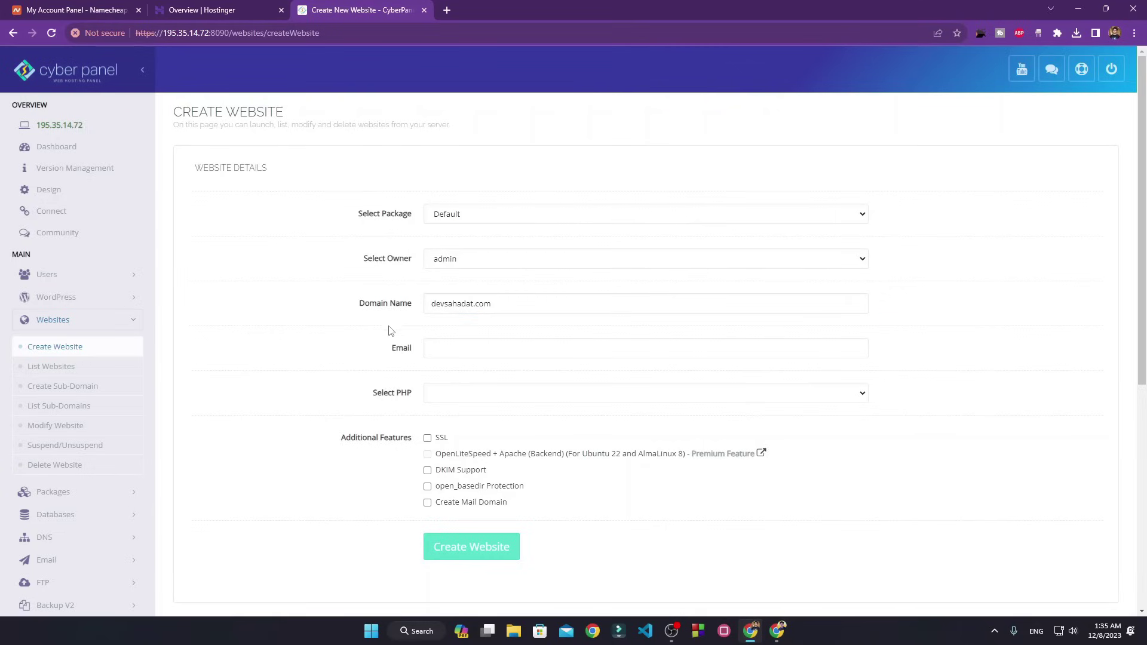
left_click(473, 349)
left_click(487, 378)
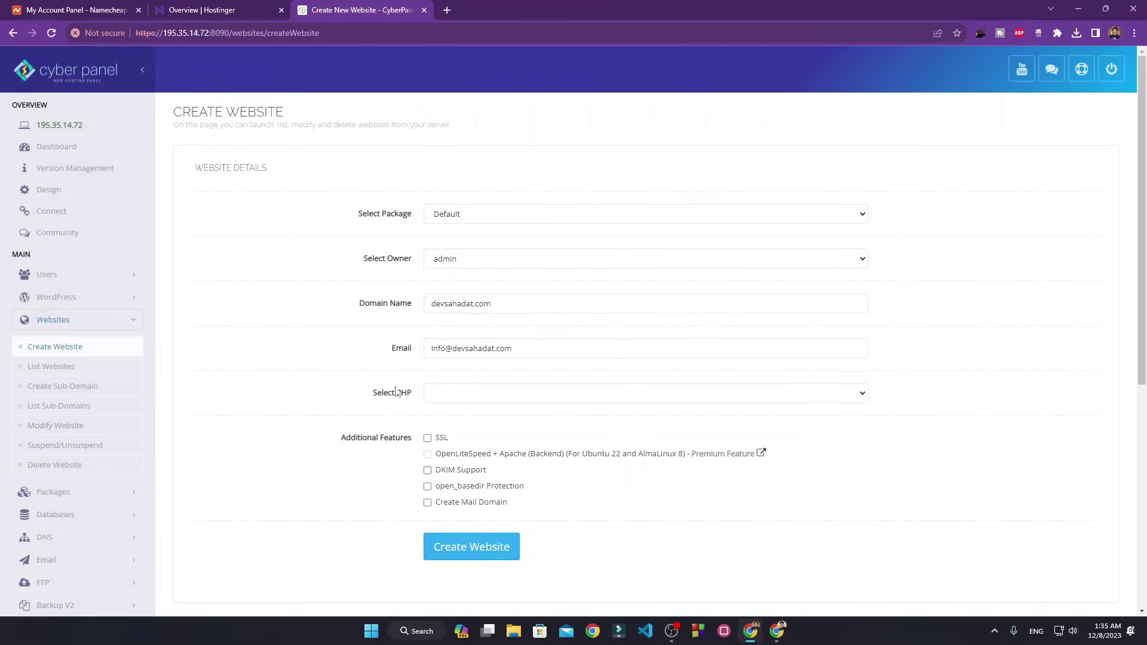
left_click(487, 398)
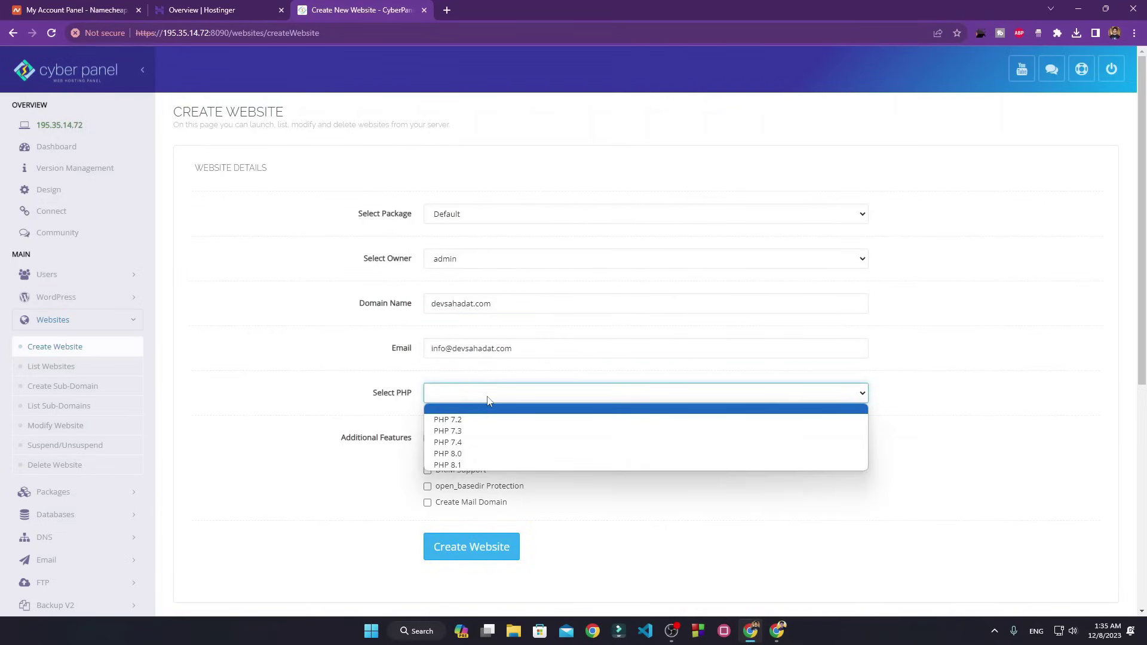
left_click(481, 466)
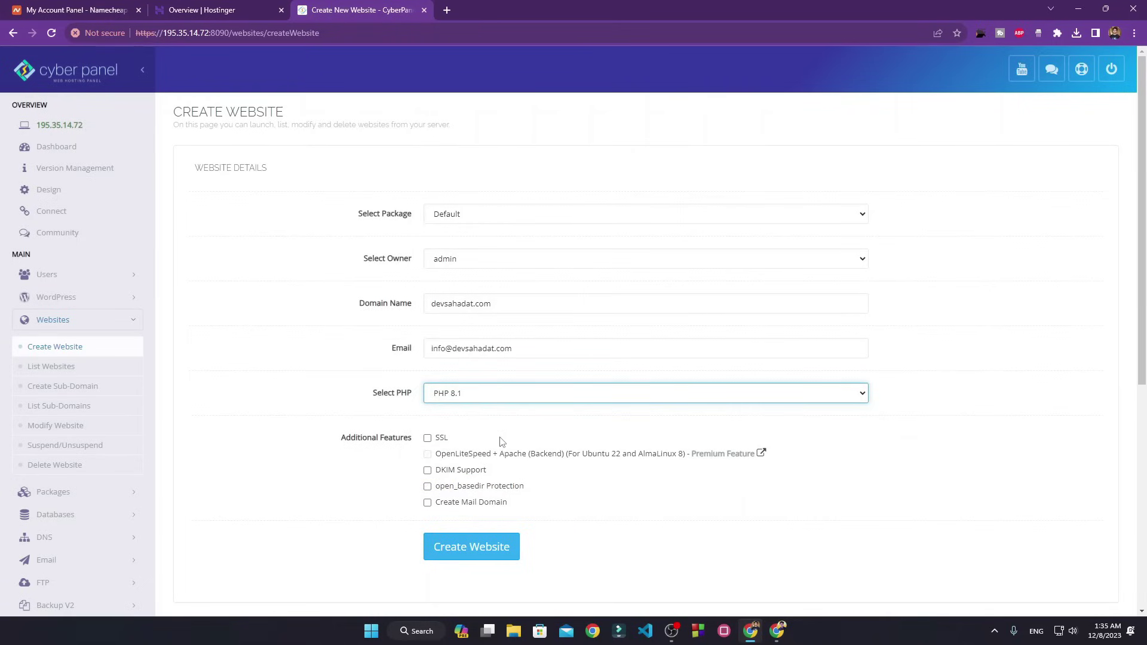
- Tick SSL, DKIM and open_basedir, then create the website
scroll(579, 393, "down", 2)
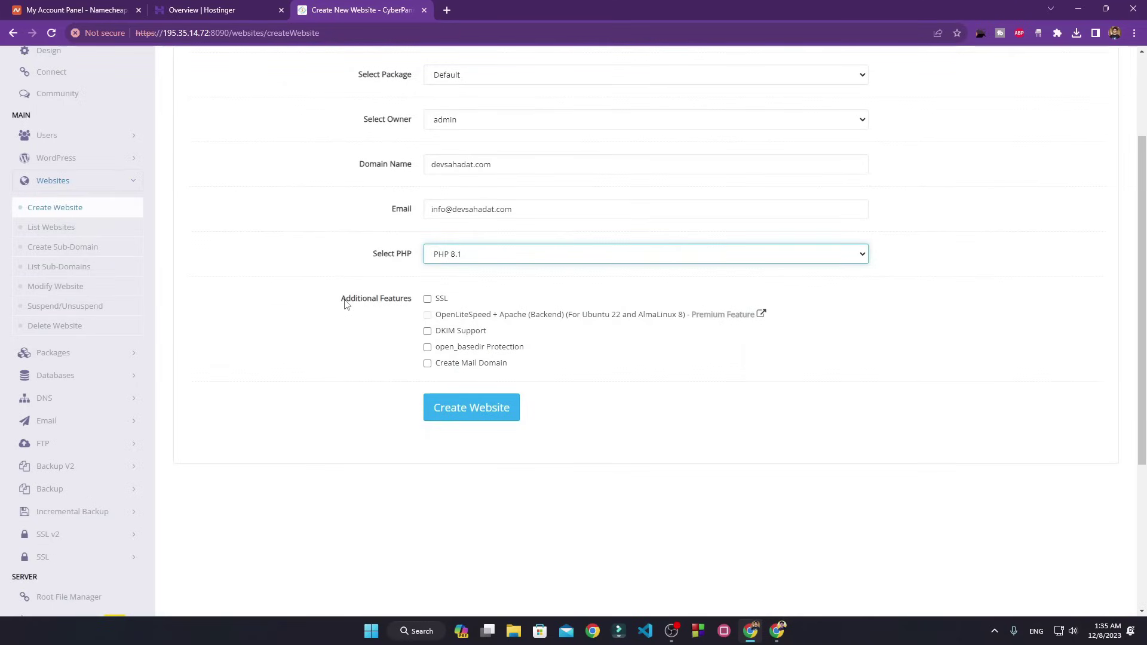
left_click_drag(335, 302, 399, 310)
left_click(412, 305)
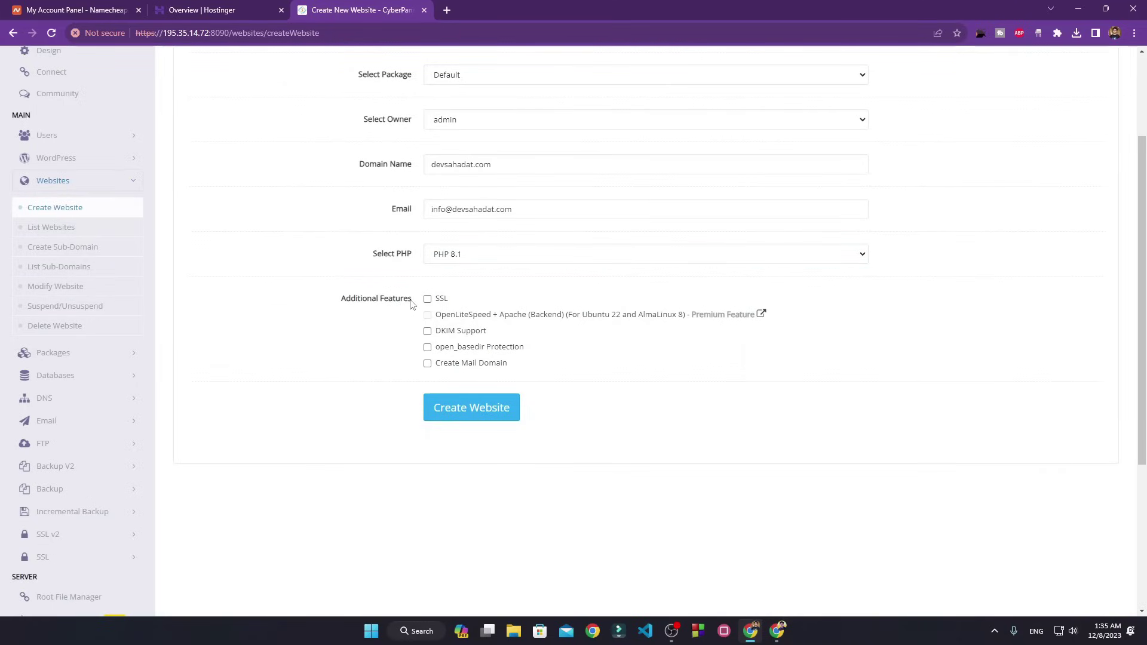
left_click(428, 299)
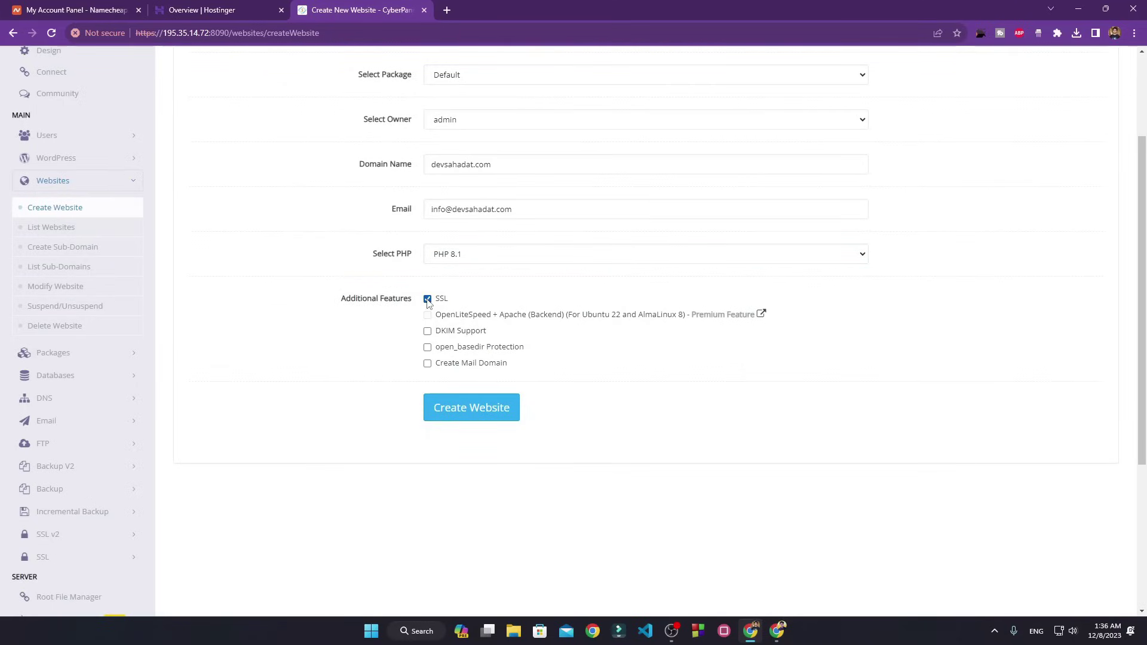
left_click(428, 332)
left_click(429, 352)
left_click(483, 412)
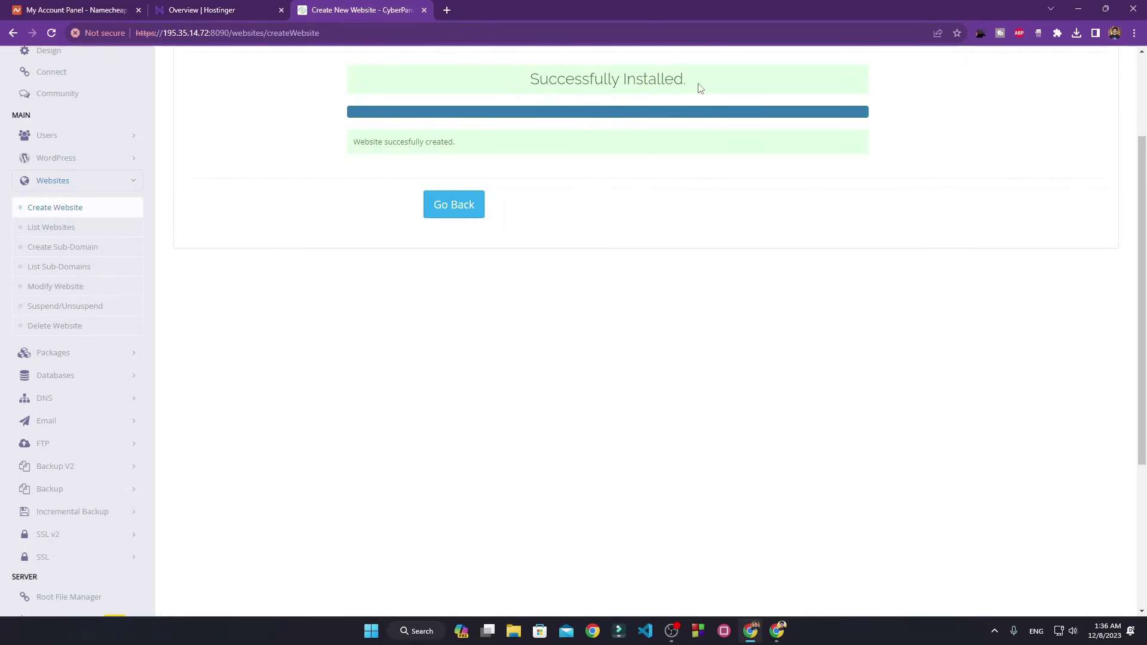
- On the Manage SSL page, choose devsahadat.com and issue its SSL certificate
scroll(124, 361, "down", 2)
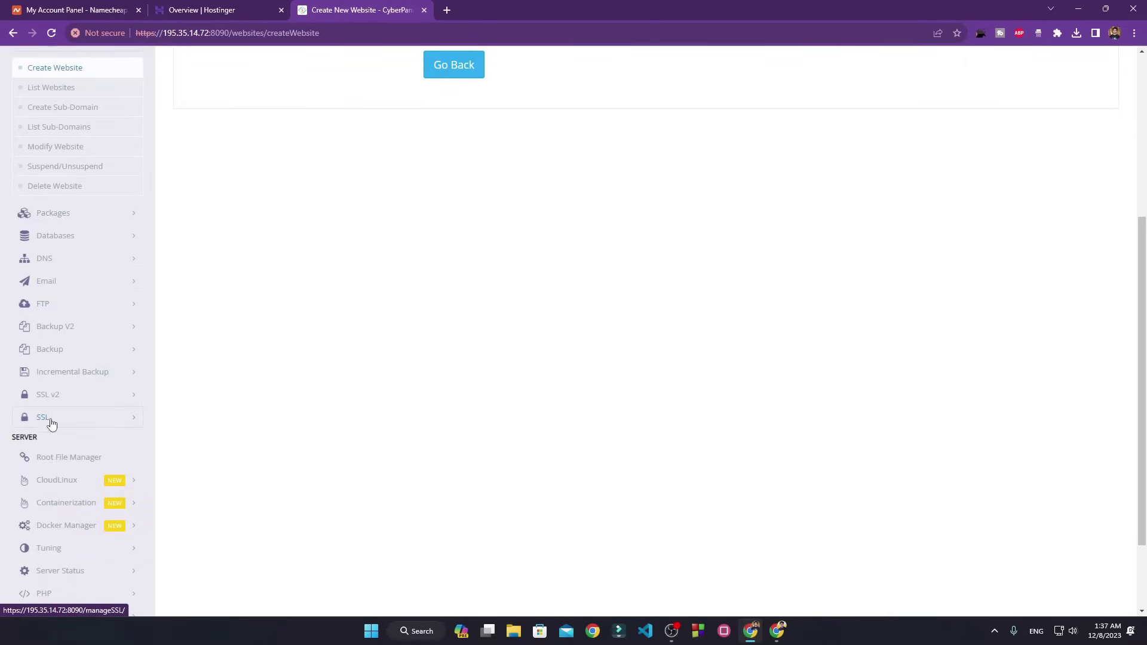
left_click(52, 421)
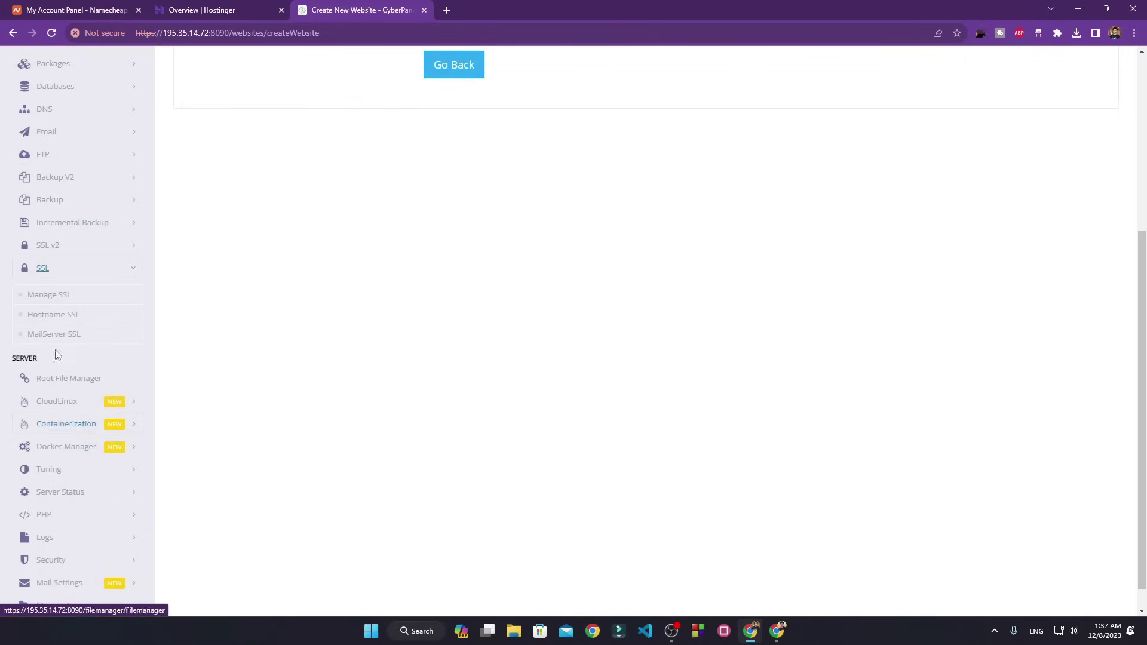
left_click(59, 300)
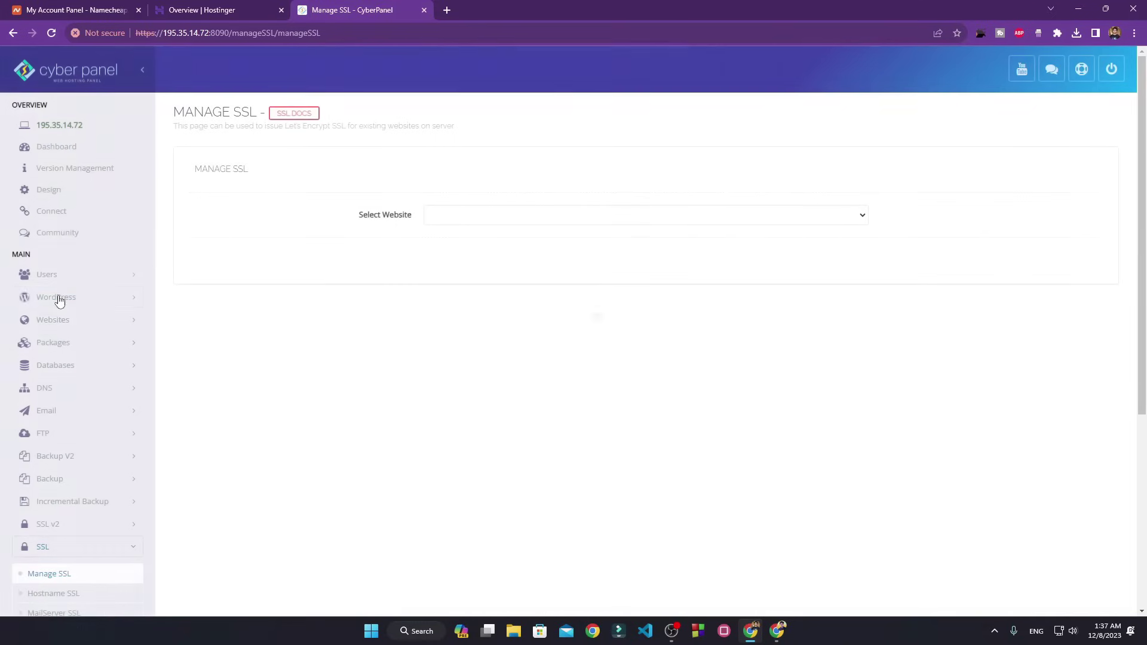
left_click(476, 213)
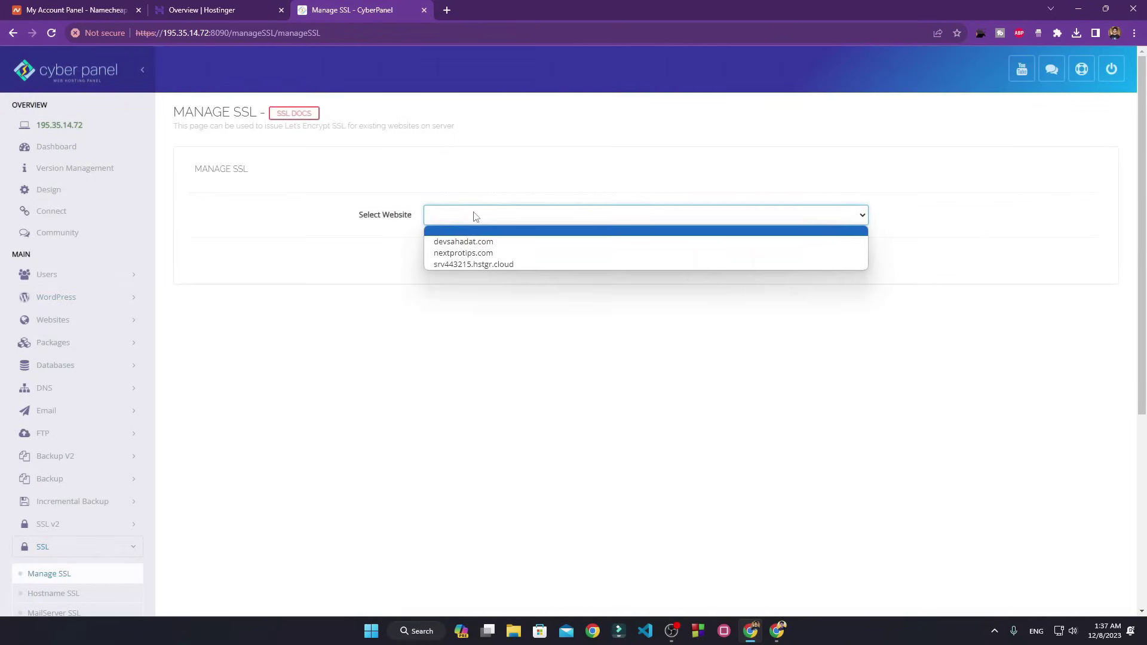
left_click(475, 241)
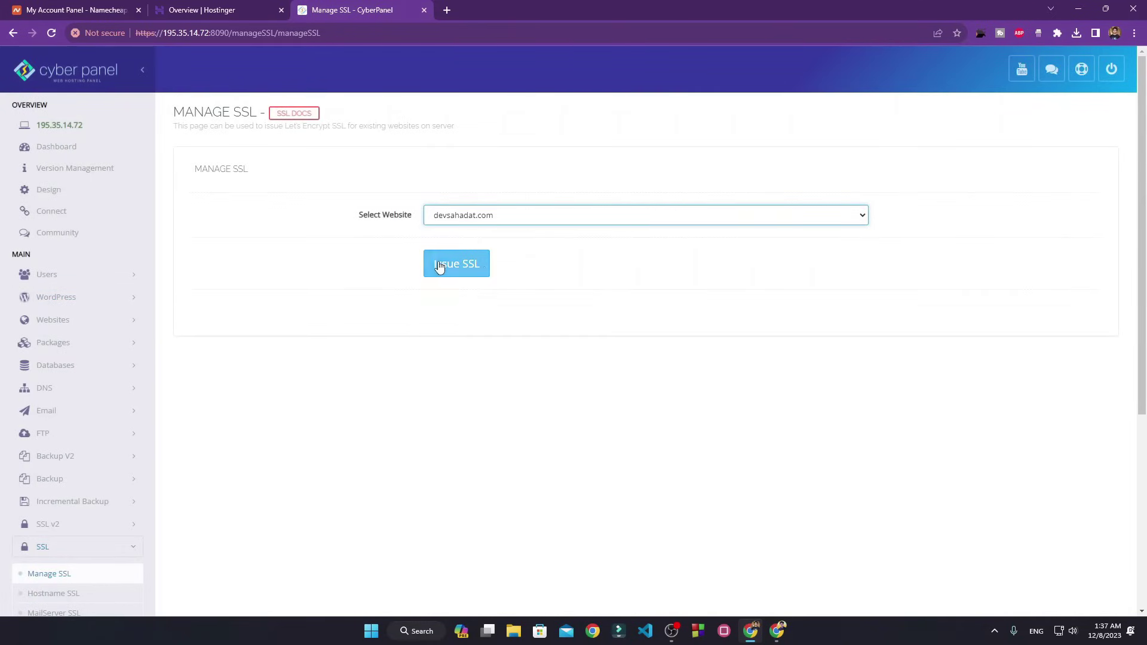
left_click(458, 270)
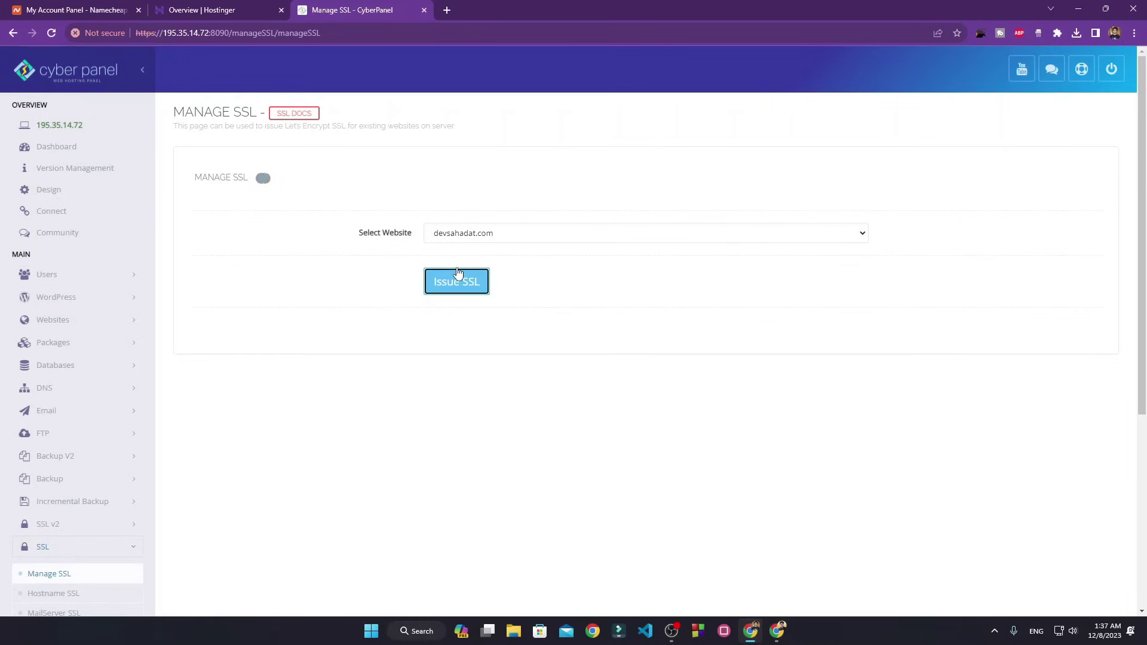
left_click(66, 323)
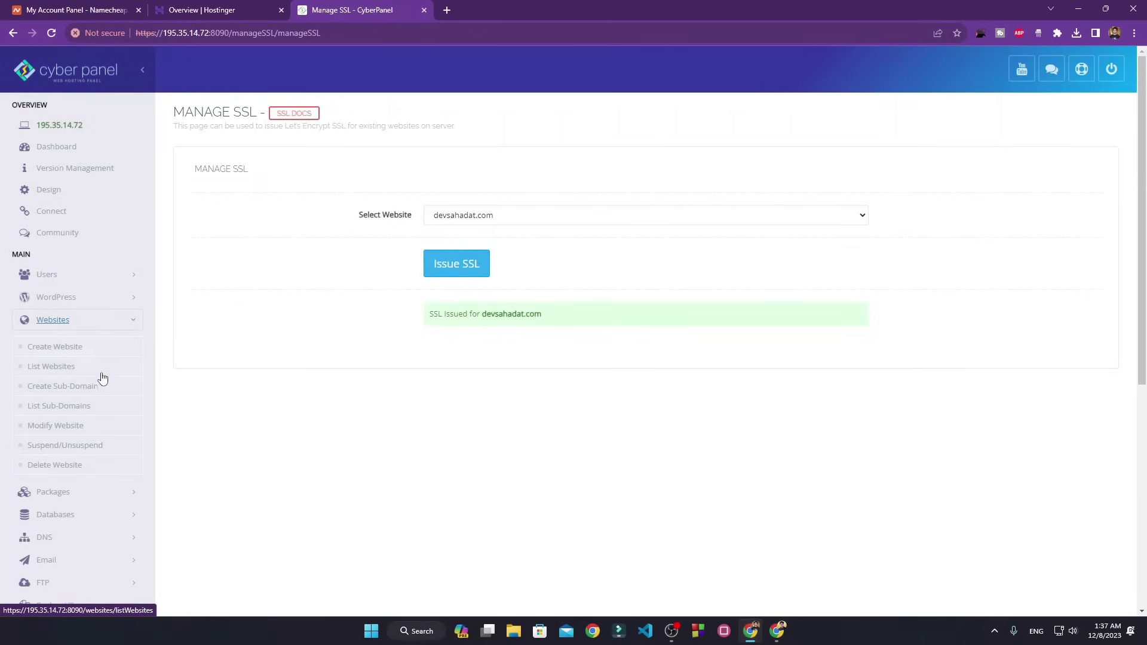
left_click(57, 370)
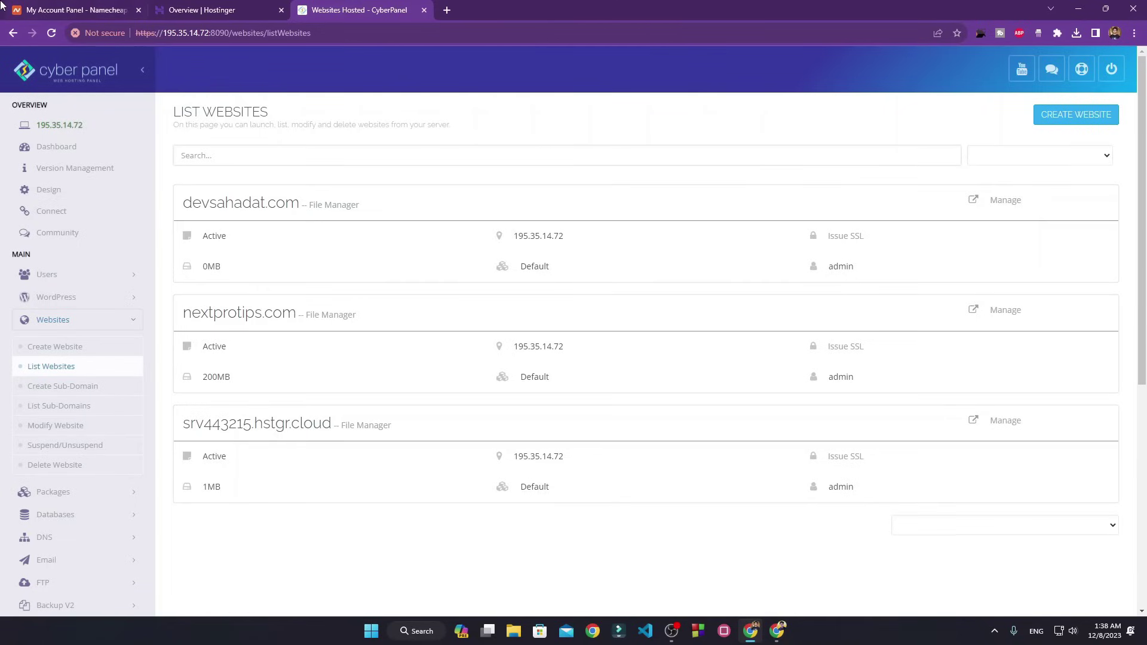
- Check the Namecheap dashboard's domain list for devsahadat.com, then return to the CyberPanel websites list
left_click(66, 8)
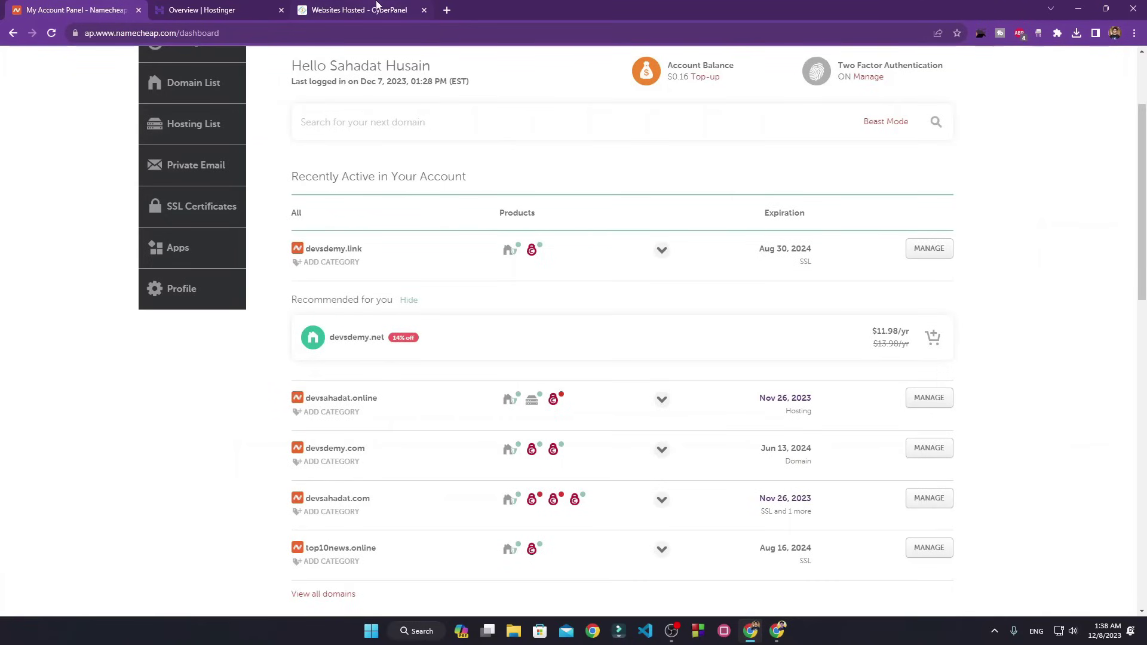
left_click(376, 9)
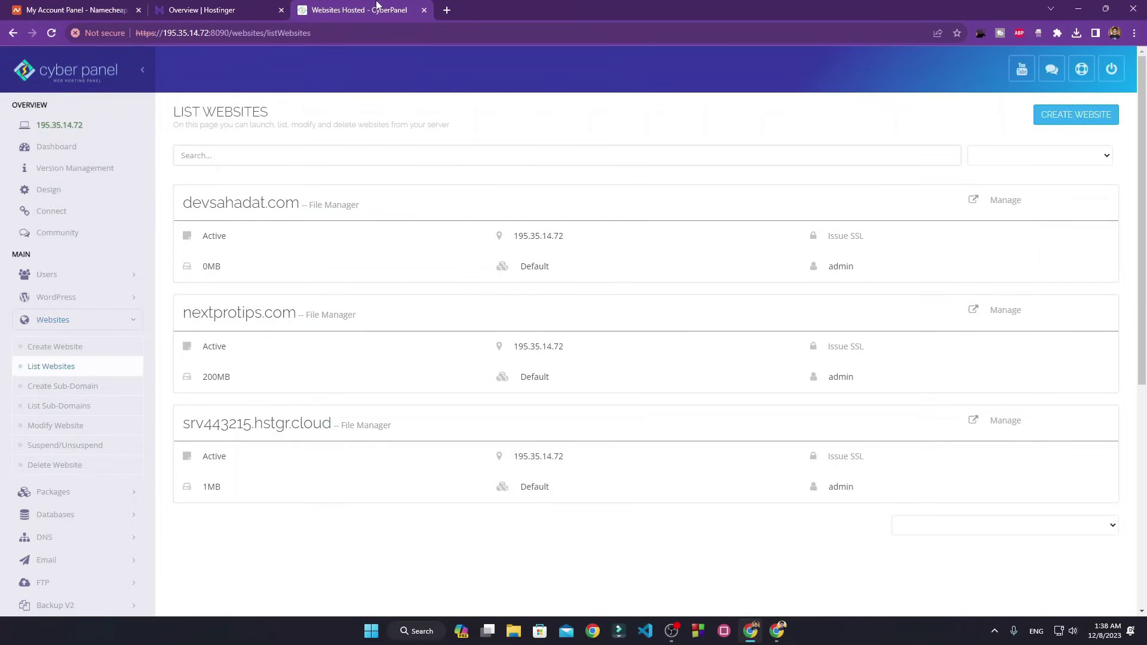
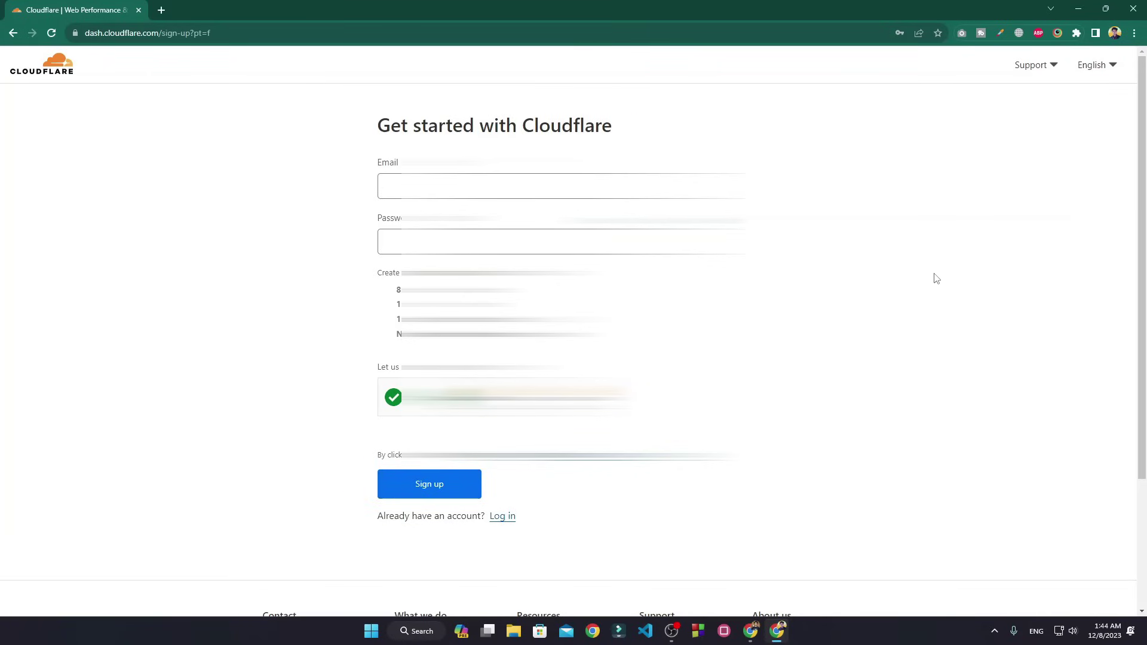
- Log in to Cloudflare and add devsahadat.com as a new site on the Free plan
left_click(500, 517)
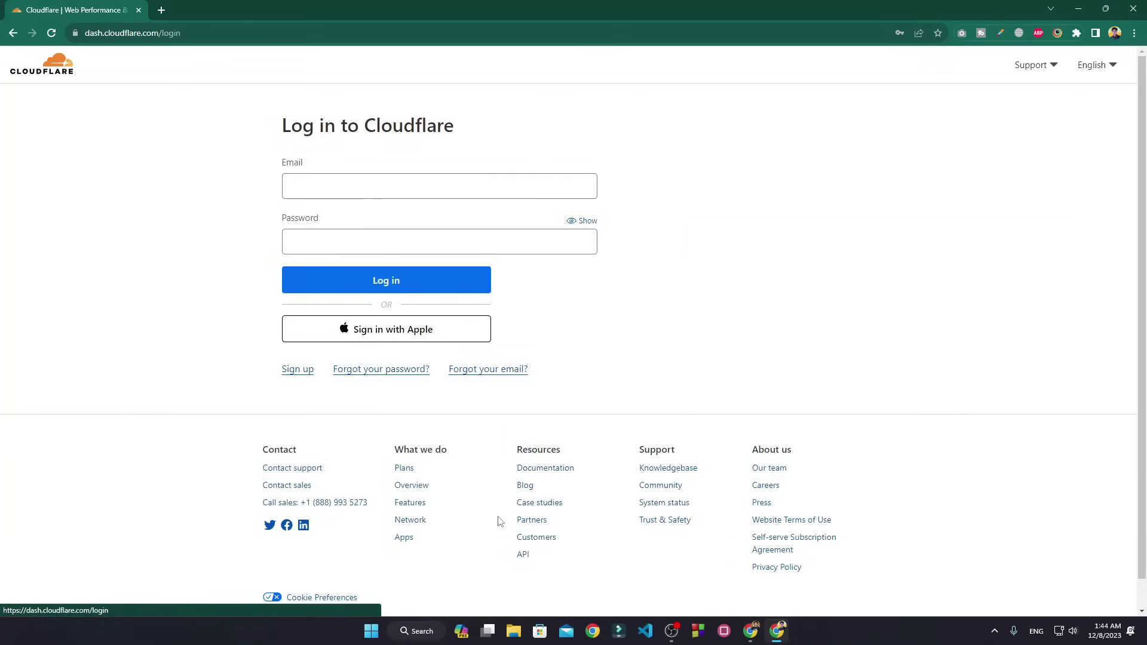
left_click(392, 282)
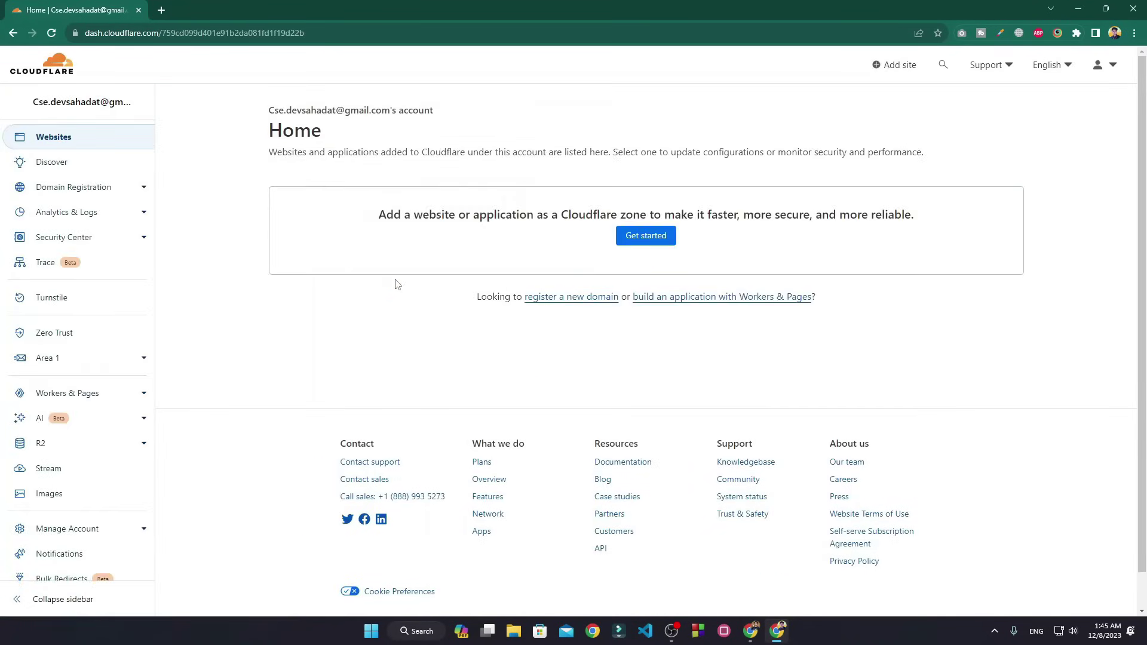
left_click(644, 238)
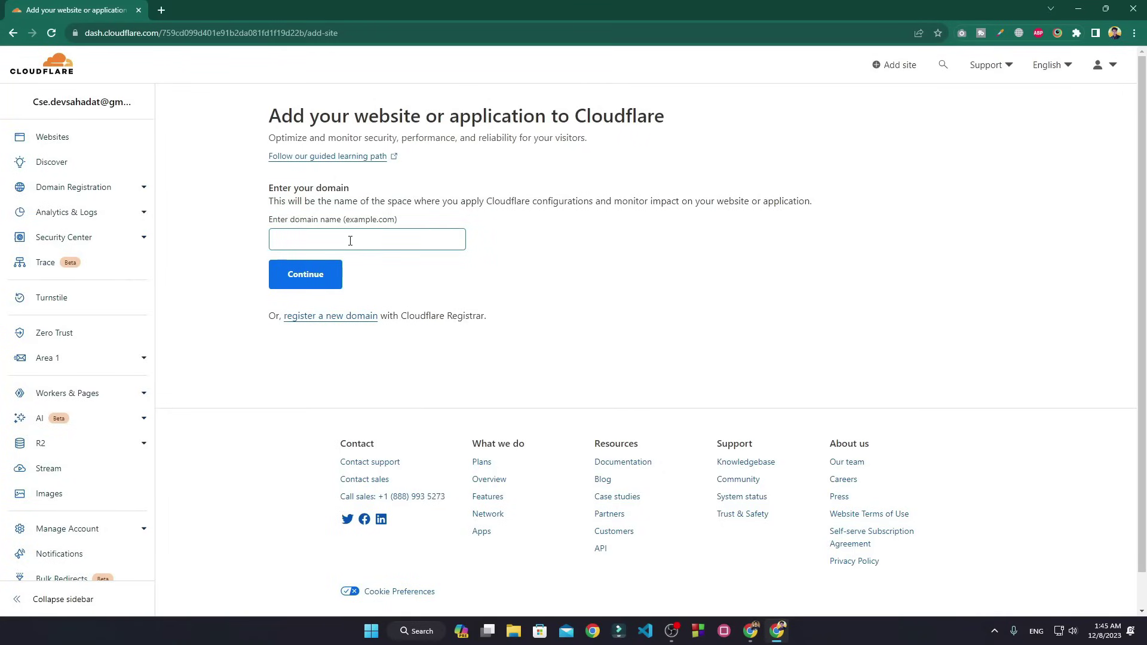
left_click(351, 241)
type("de")
left_click(362, 270)
left_click(320, 275)
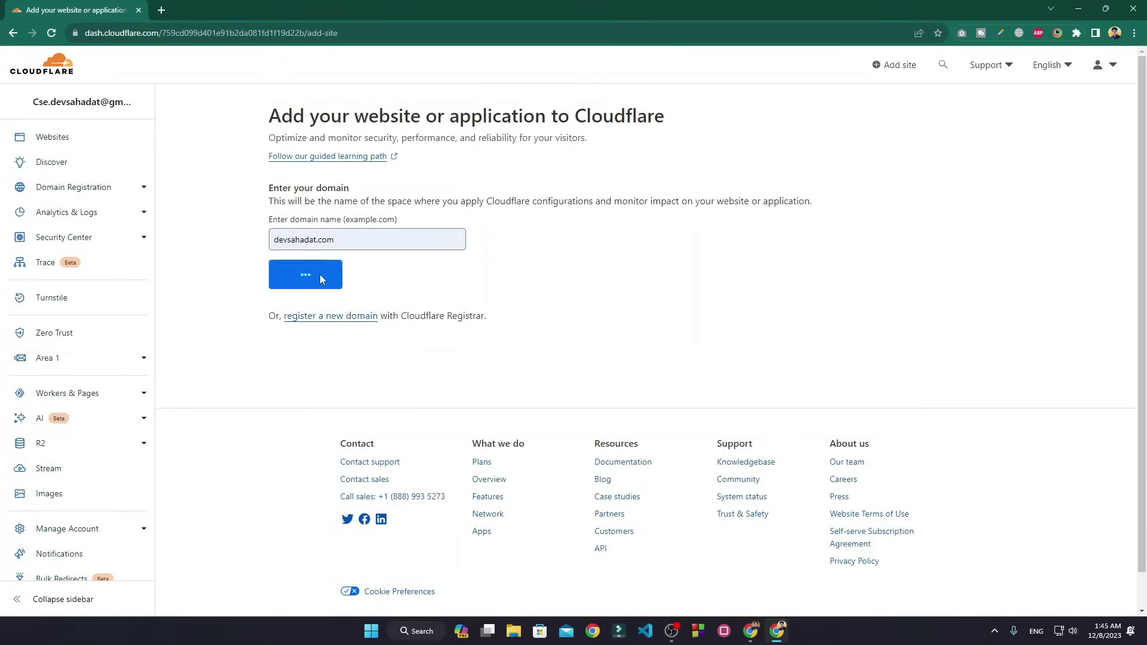
scroll(776, 254, "down", 5)
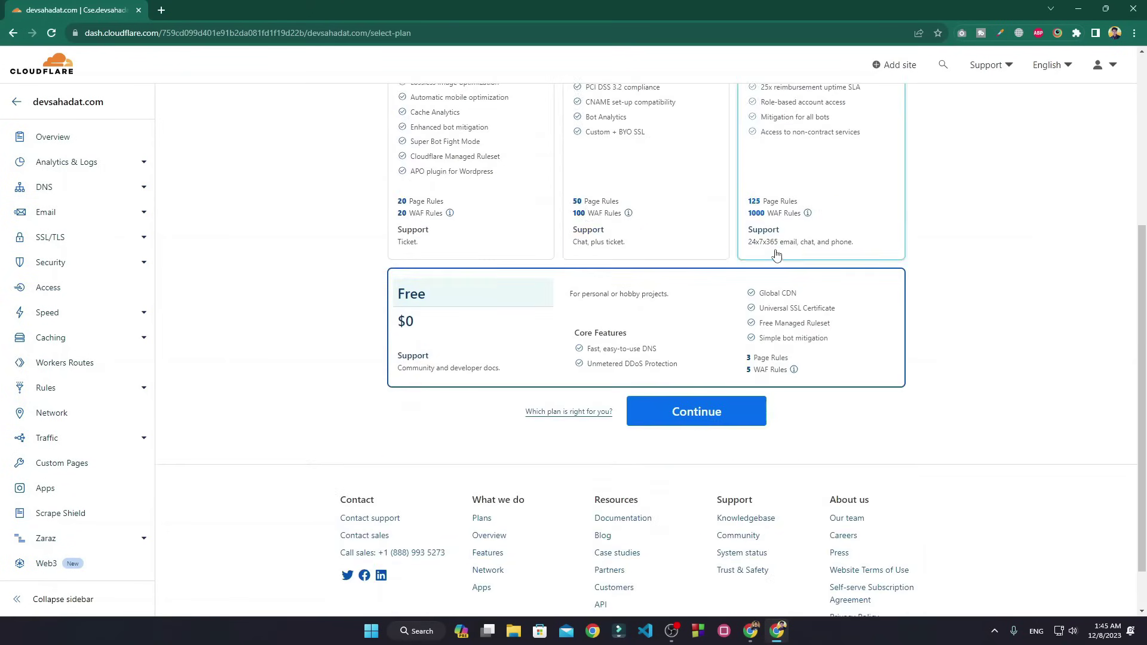
left_click(720, 410)
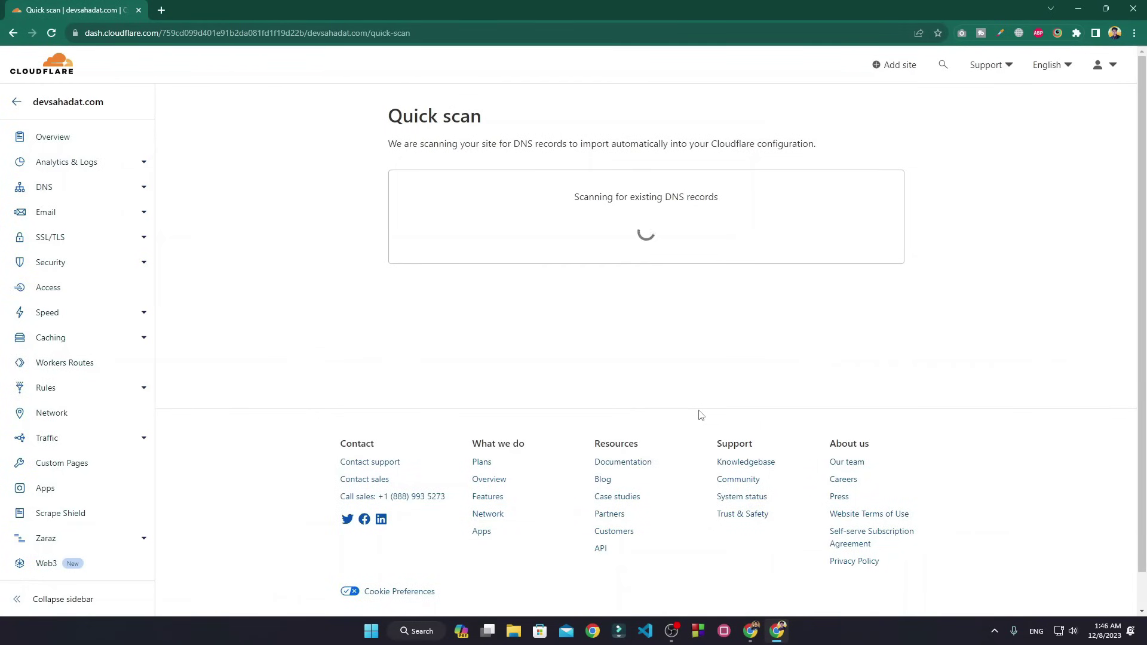
- Accept the scanned DNS records to reach the assigned nameservers ines and isaac.ns.cloudflare.com
scroll(642, 335, "down", 5)
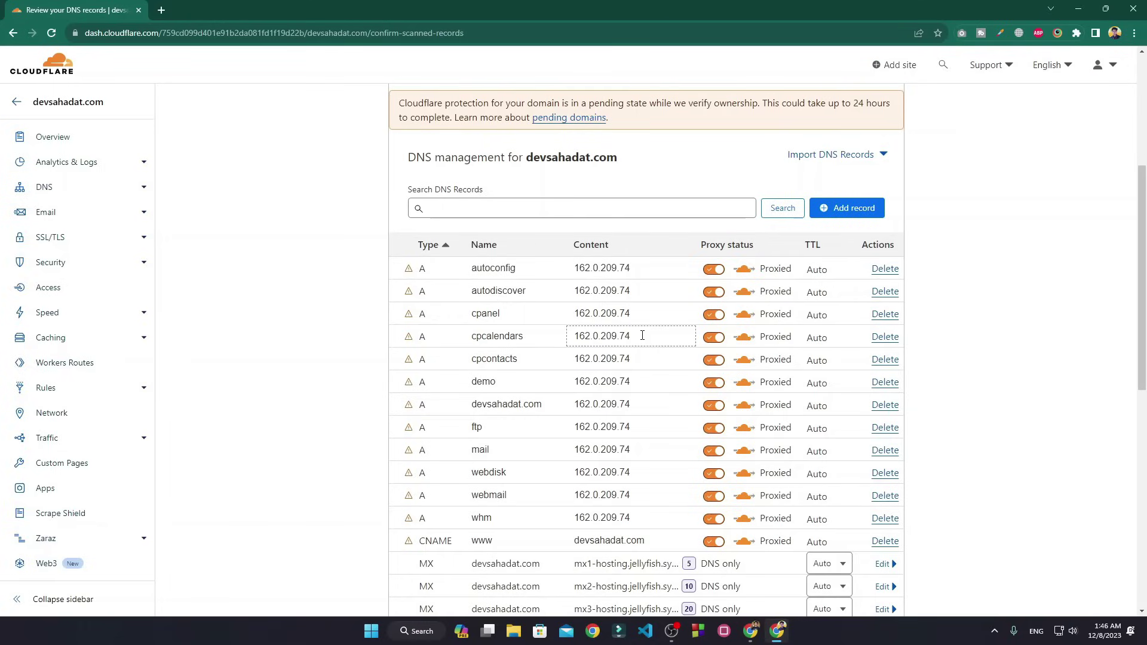
scroll(642, 335, "down", 10)
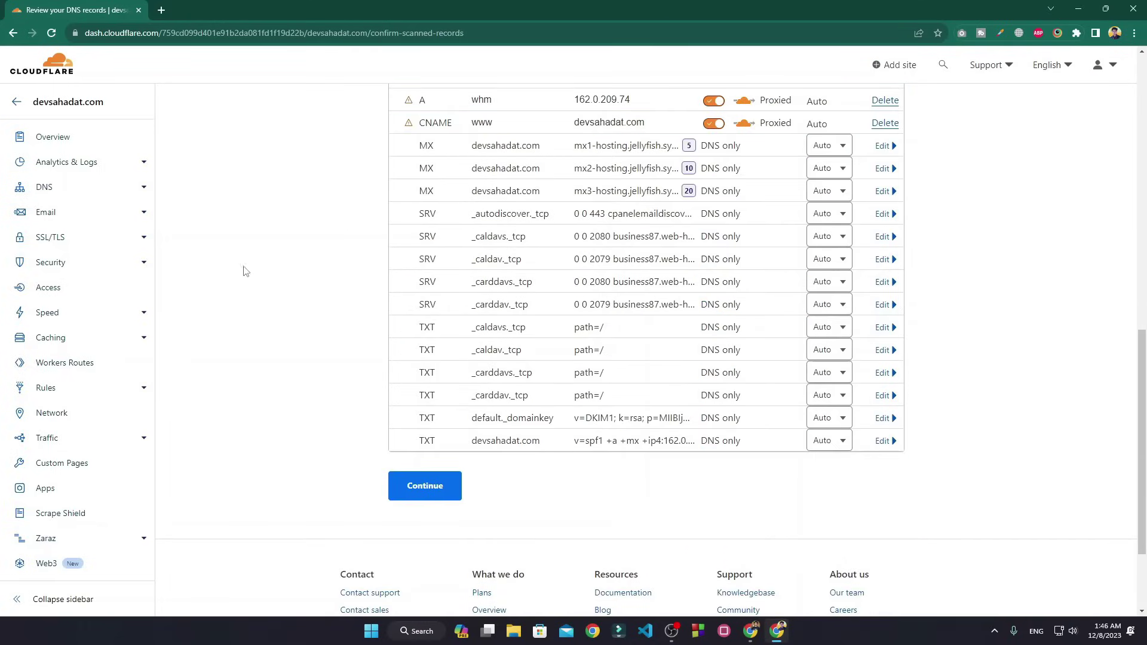
left_click(441, 499)
scroll(442, 501, "down", 5)
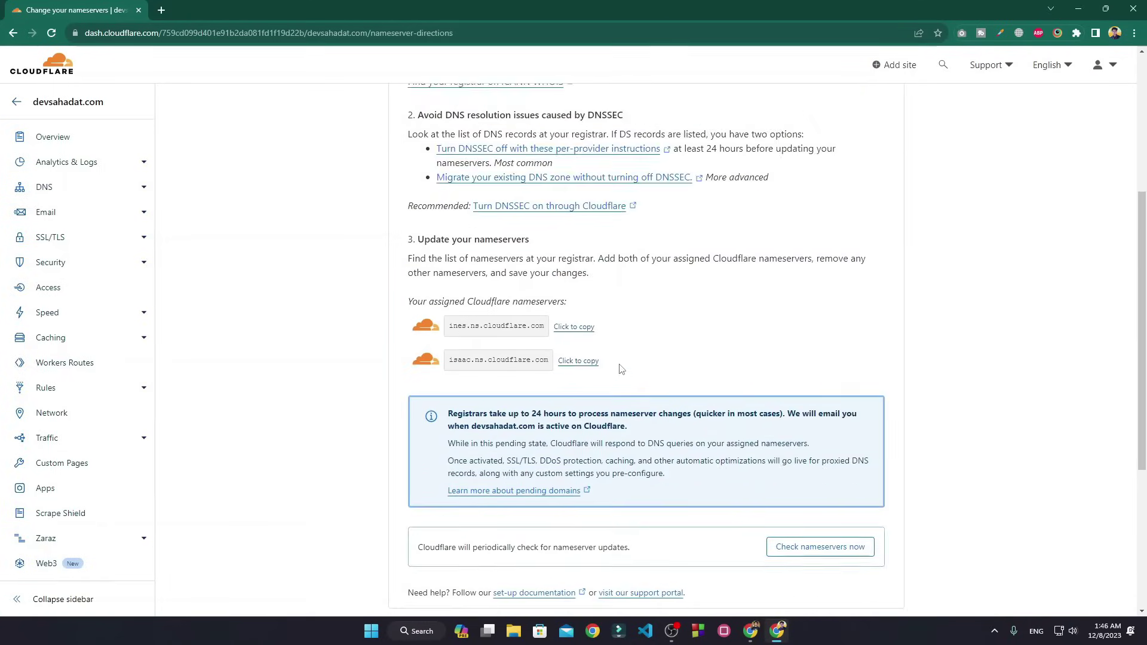
scroll(671, 397, "up", 5)
scroll(671, 396, "down", 7)
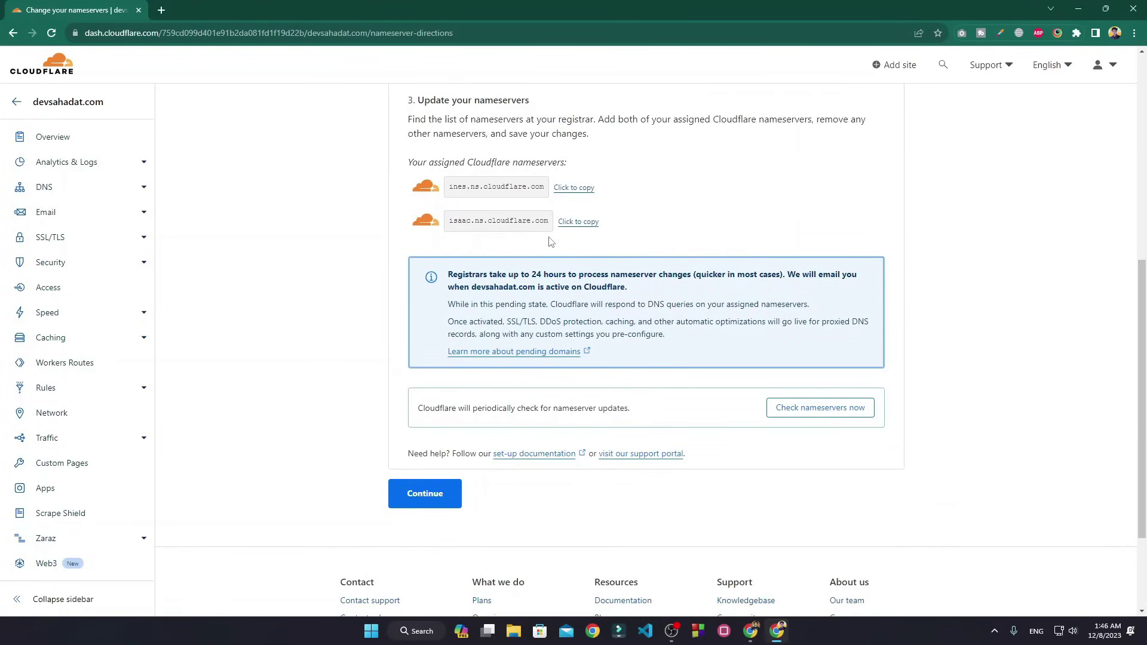
left_click_drag(409, 159, 568, 168)
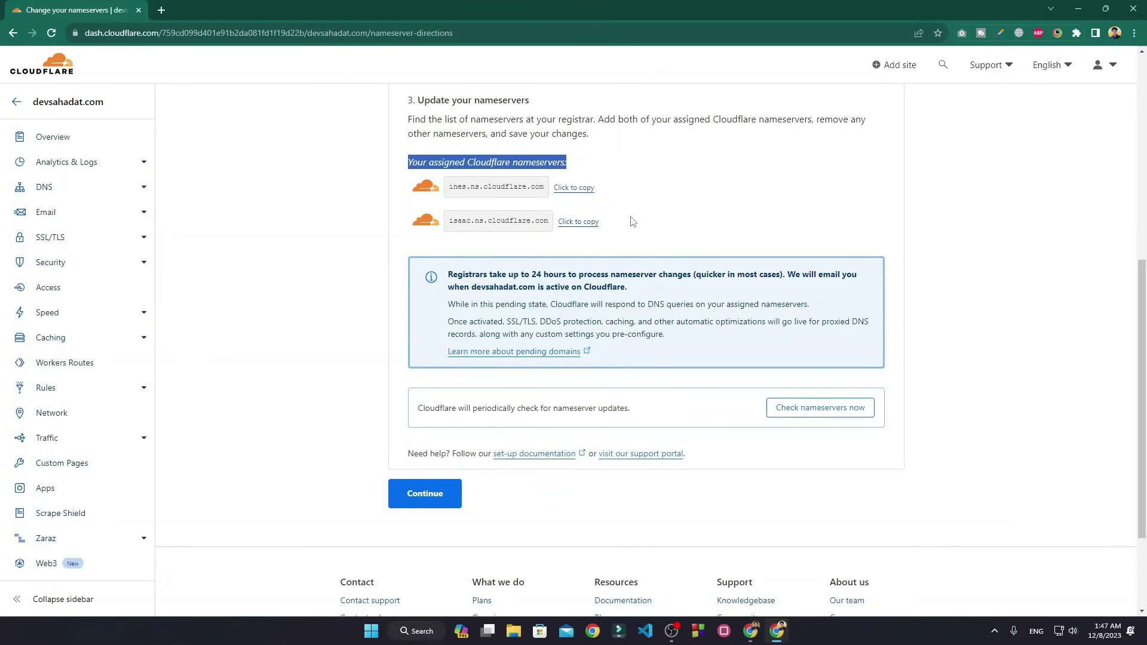
left_click(757, 635)
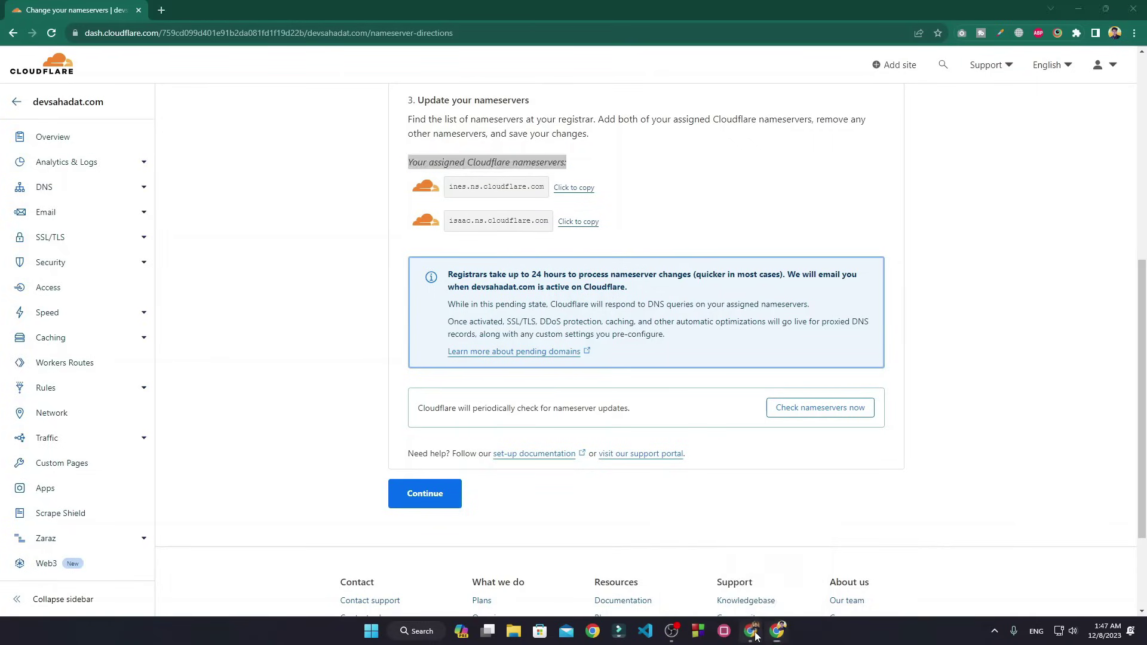
- Open devsahadat.com's settings from the Namecheap domain list and switch nameservers to Custom DNS
scroll(183, 90, "up", 3)
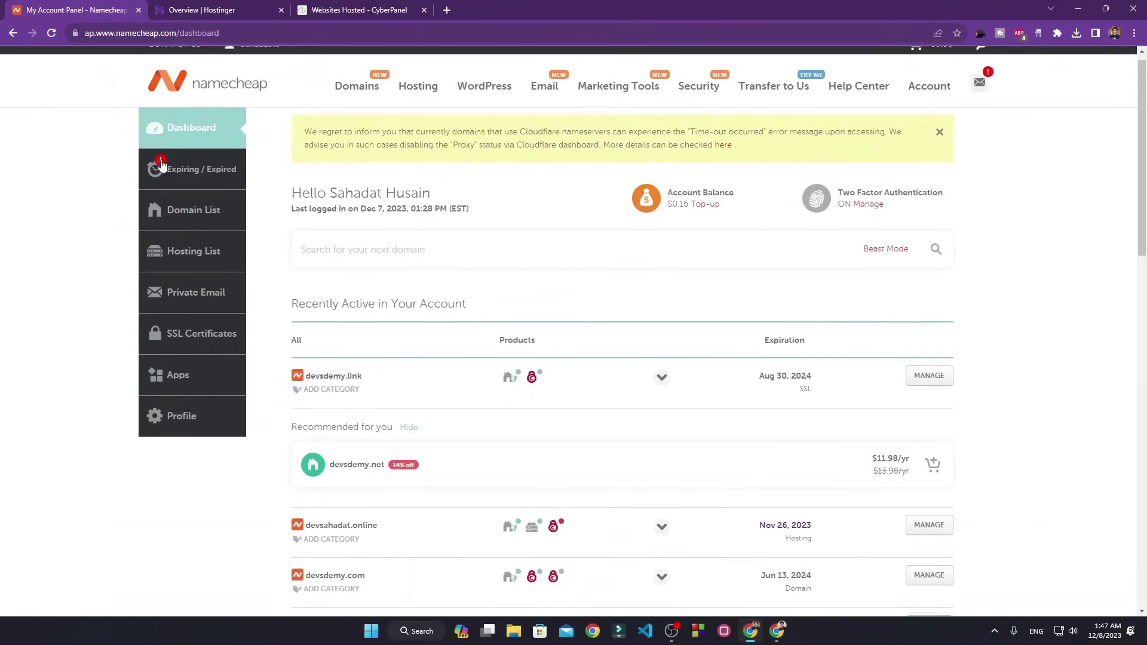
left_click(188, 153)
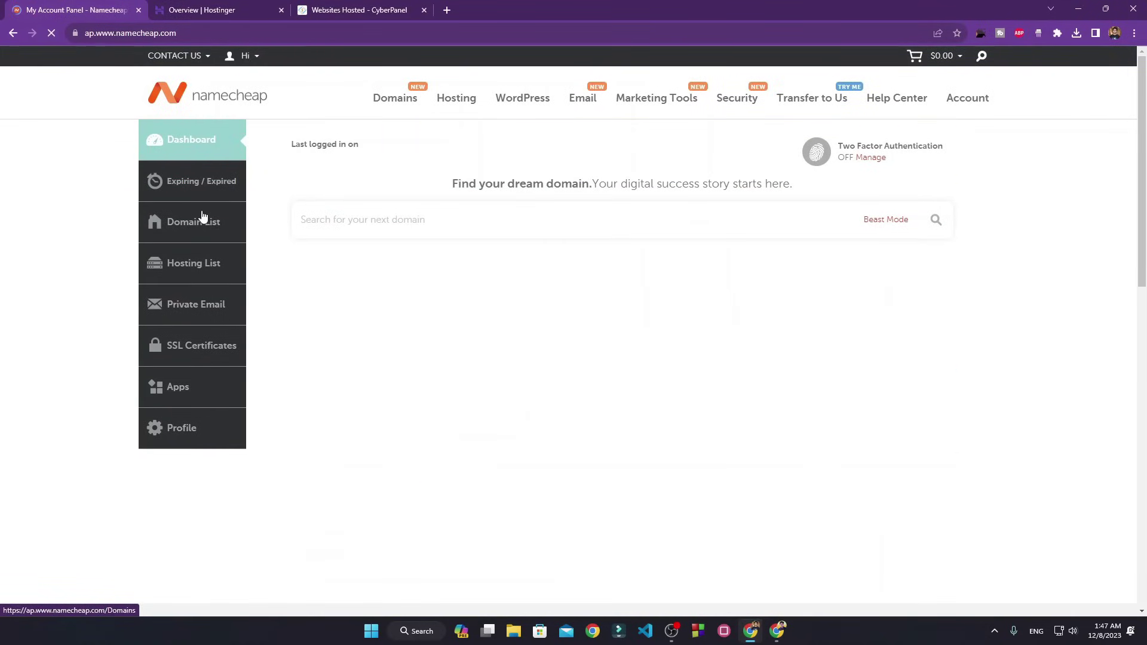
left_click(197, 222)
scroll(289, 254, "up", 2)
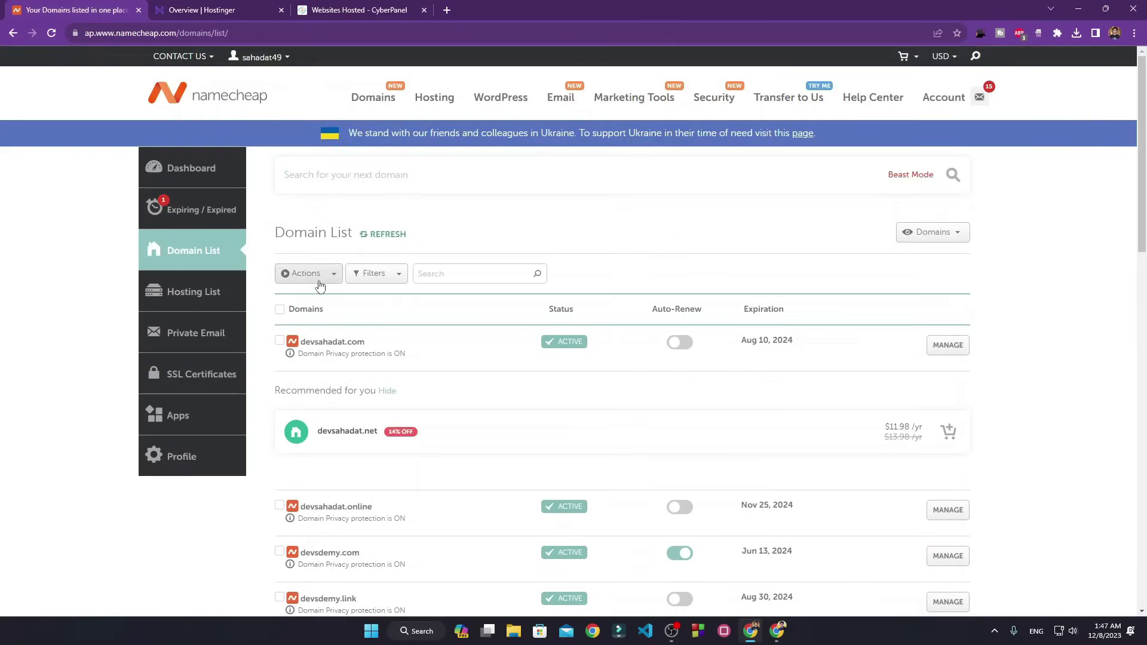
left_click_drag(373, 345, 288, 346)
left_click(402, 349)
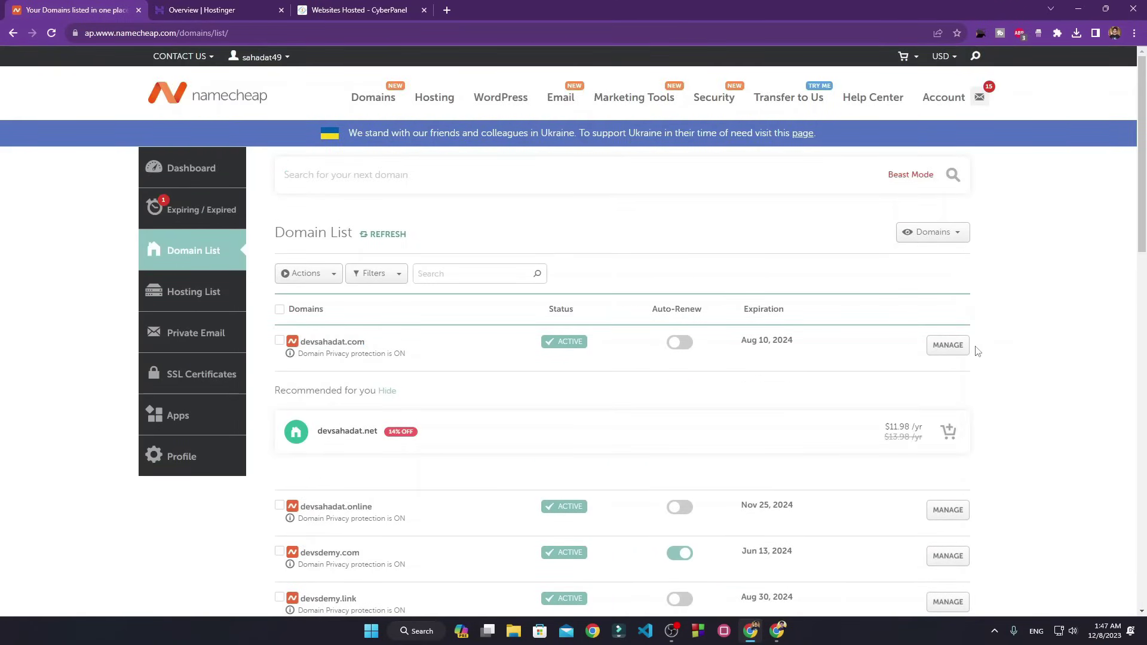
left_click(952, 352)
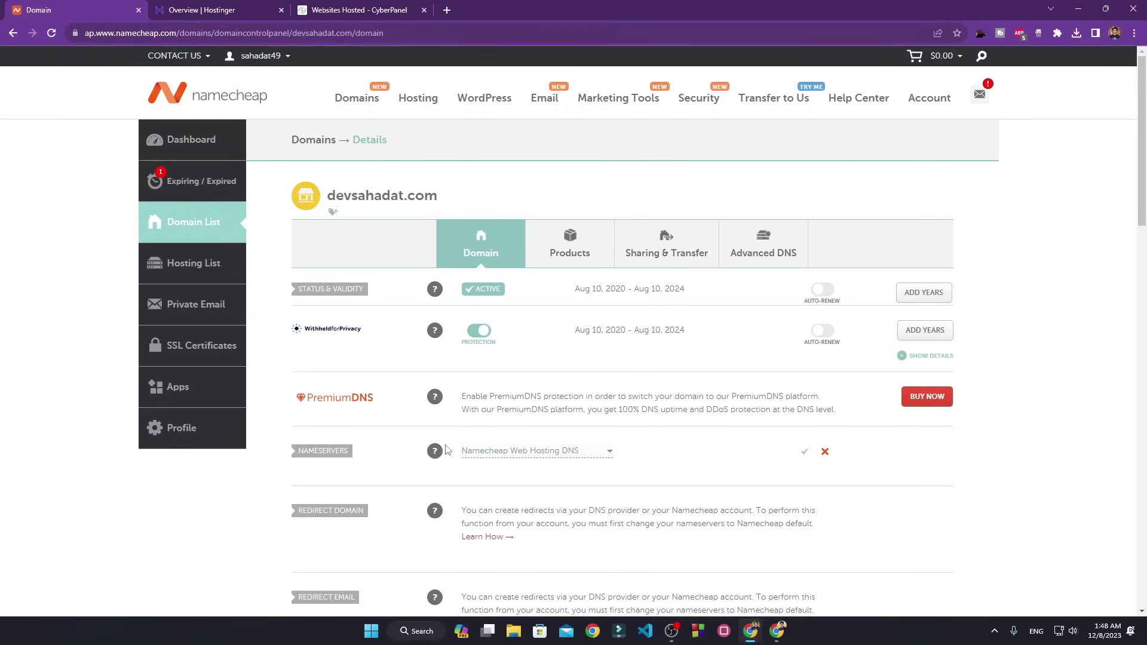
left_click(607, 452)
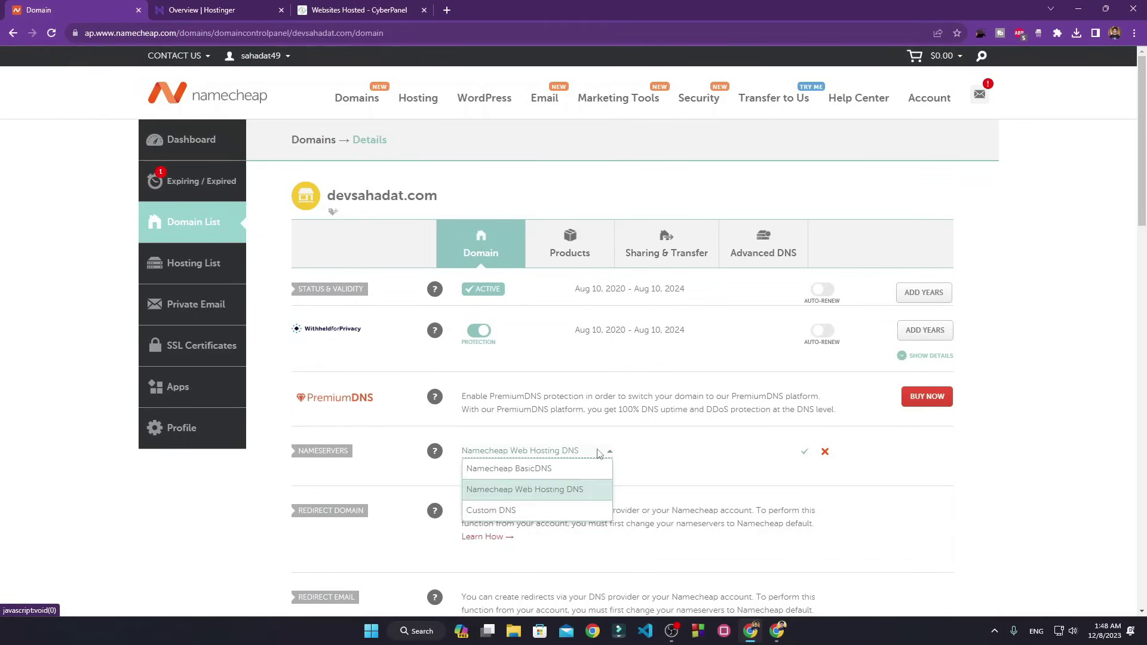
left_click(511, 512)
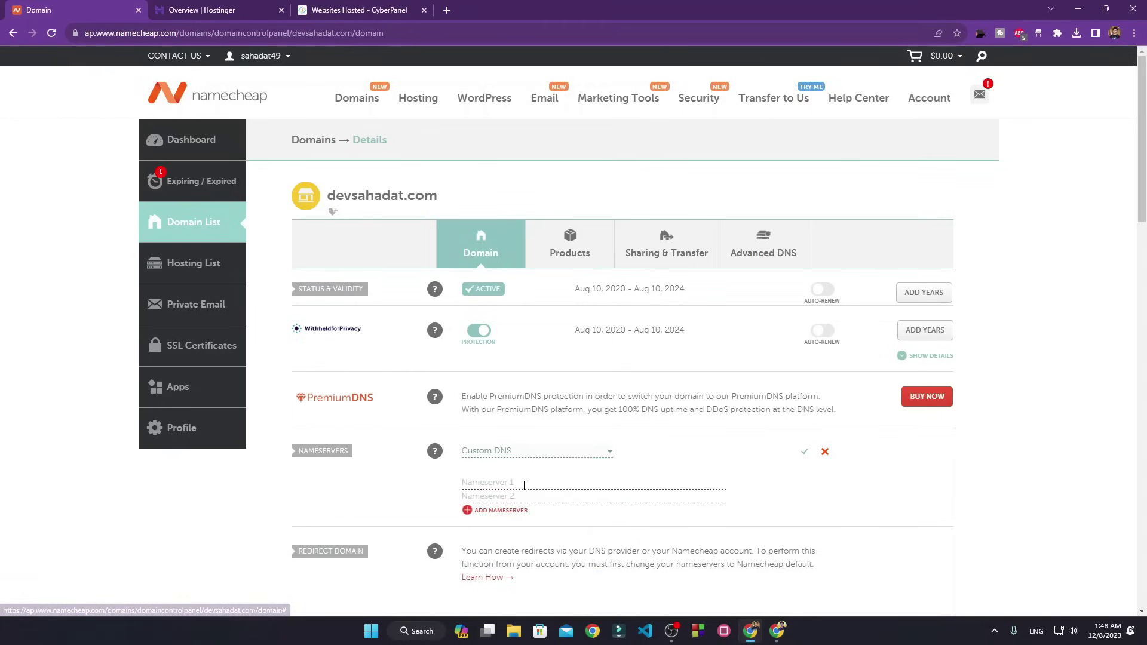
- Copy ines.ns.cloudflare.com and isaac.ns.cloudflare.com from Cloudflare into the nameserver fields and save
left_click(778, 632)
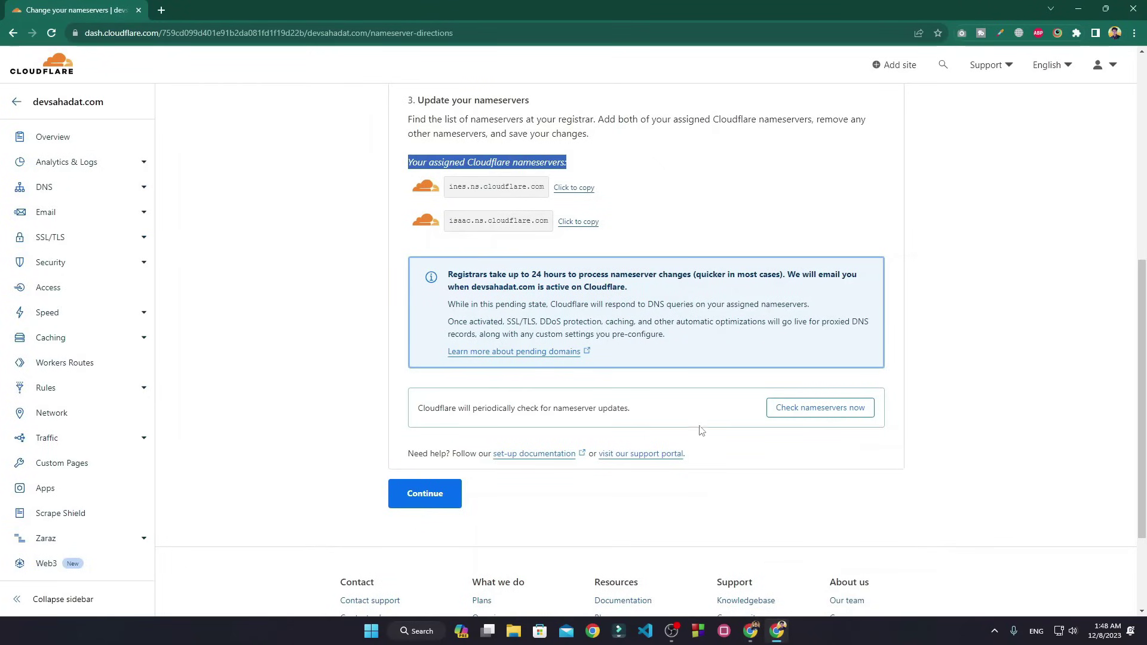
left_click(566, 192)
left_click(750, 633)
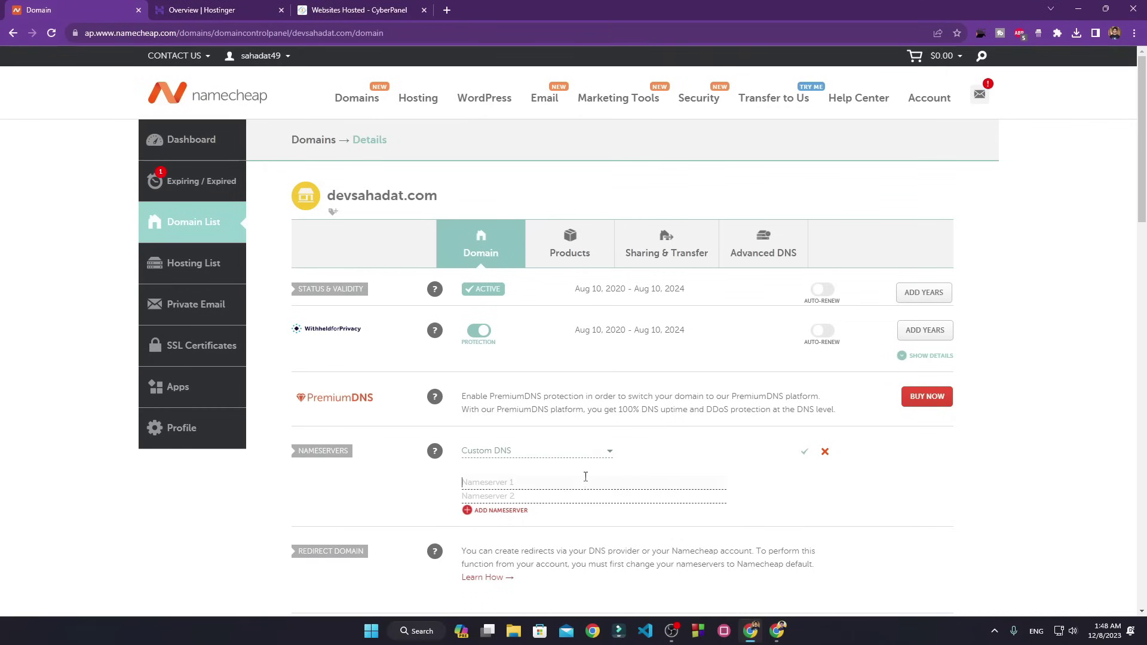
key("ctrl+v")
left_click(777, 632)
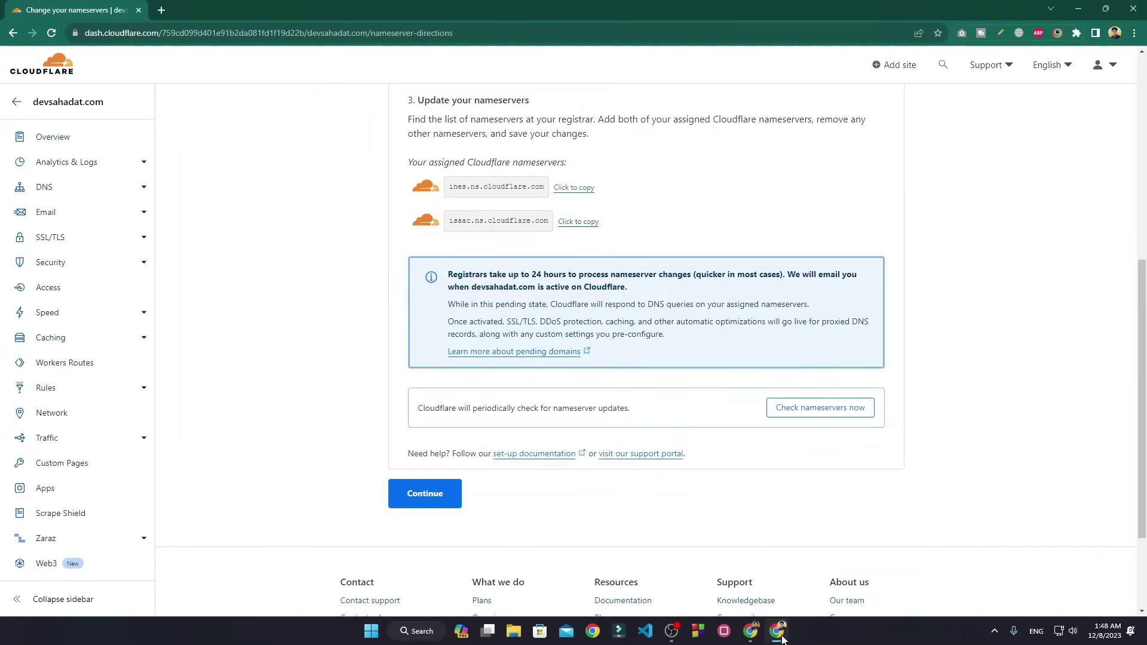
left_click(573, 224)
left_click(750, 632)
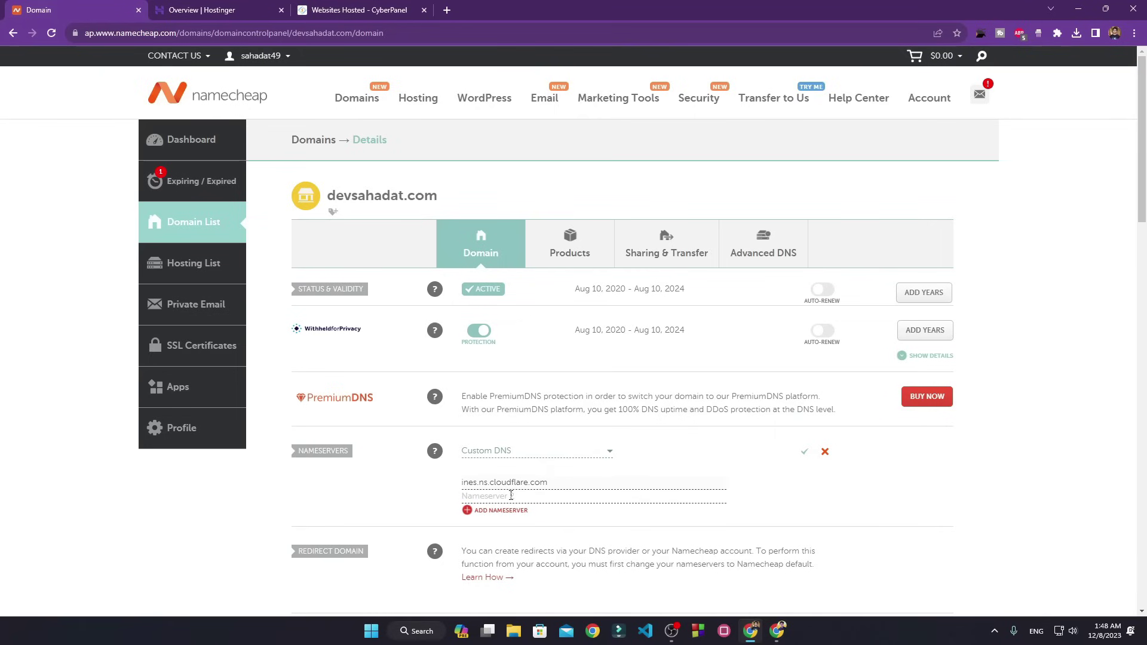
key("ctrl+v")
left_click(804, 453)
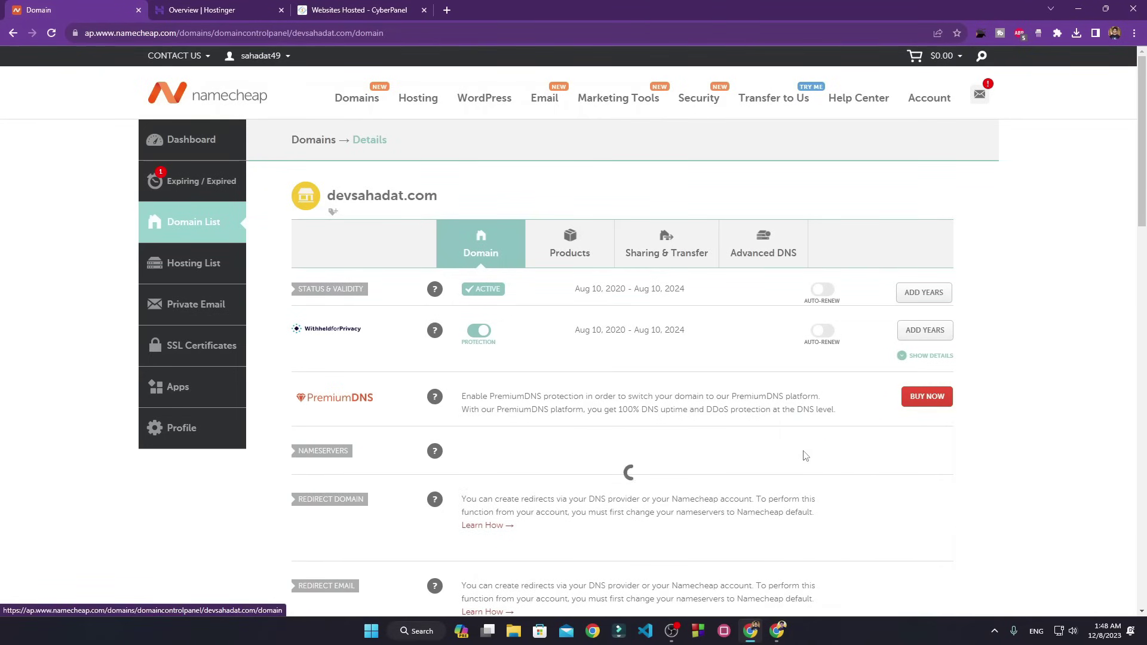
left_click_drag(342, 71, 459, 73)
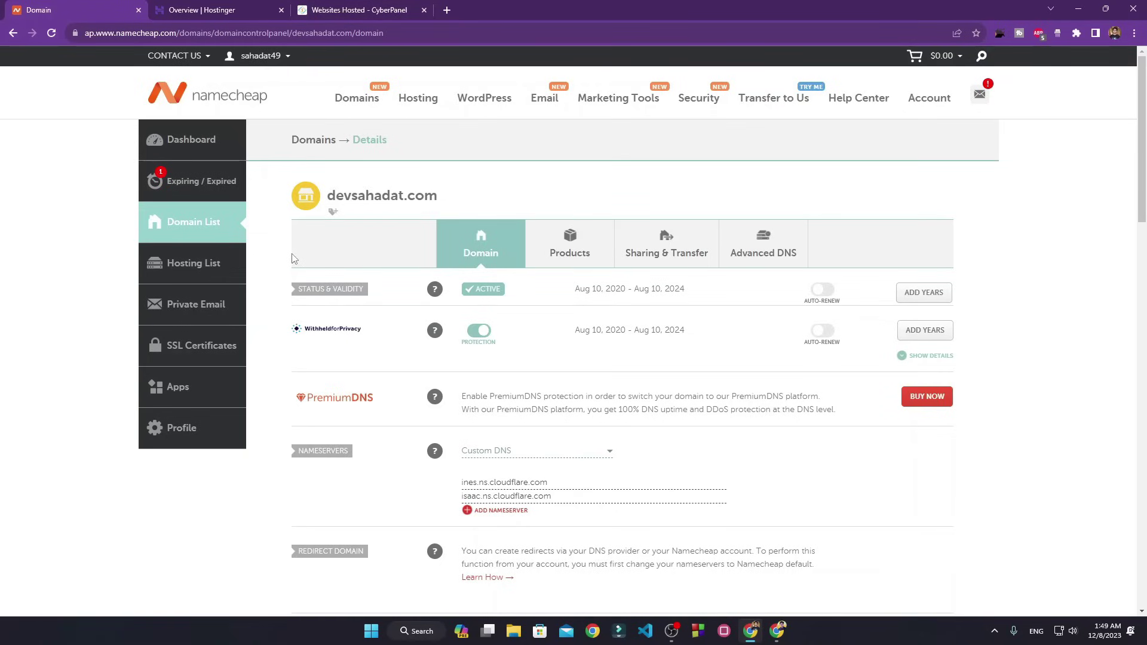
- Open devsahadat.com's Cloudflare overview and confirm it now reads 'Cloudflare is now protecting your site'
key("alt+Tab")
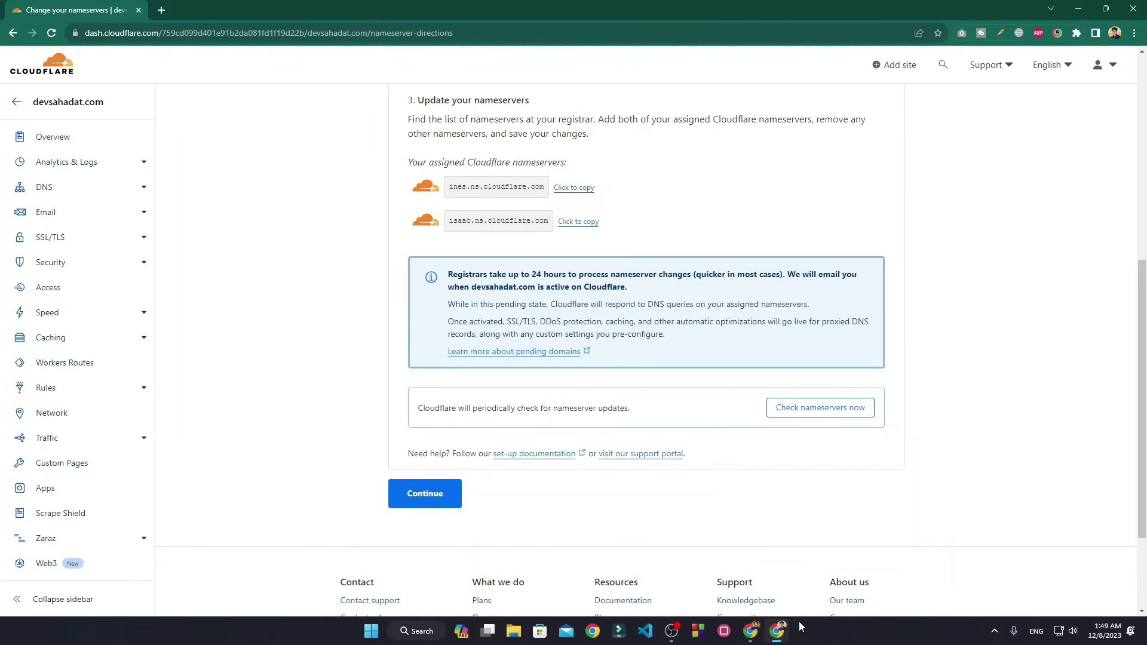
scroll(720, 276, "up", 7)
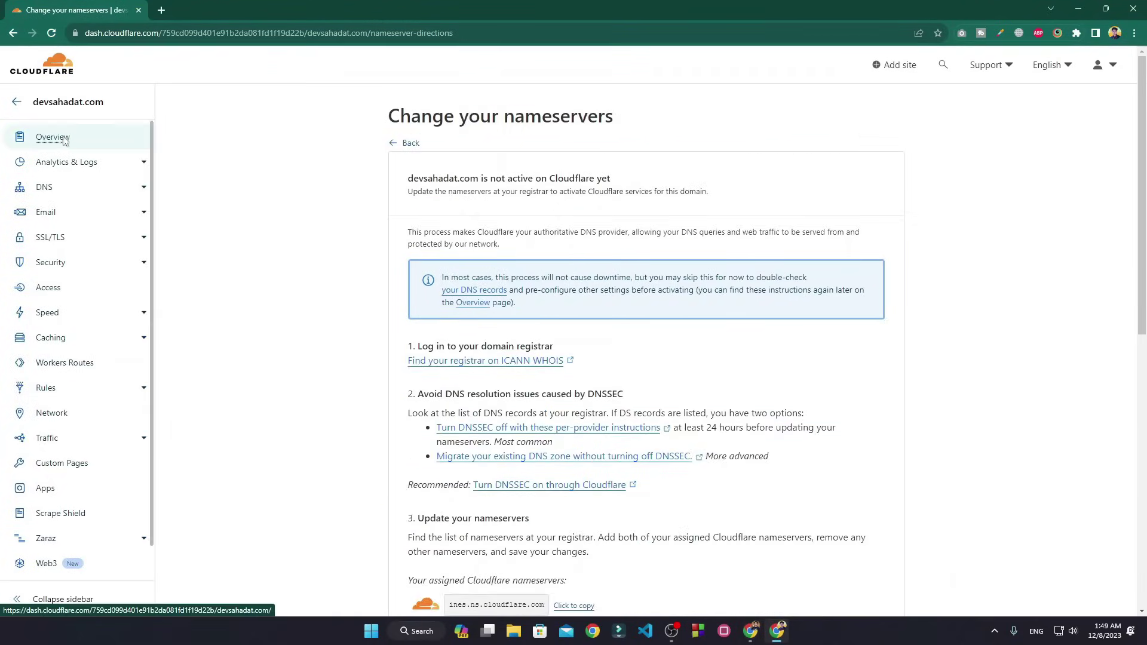
left_click(63, 138)
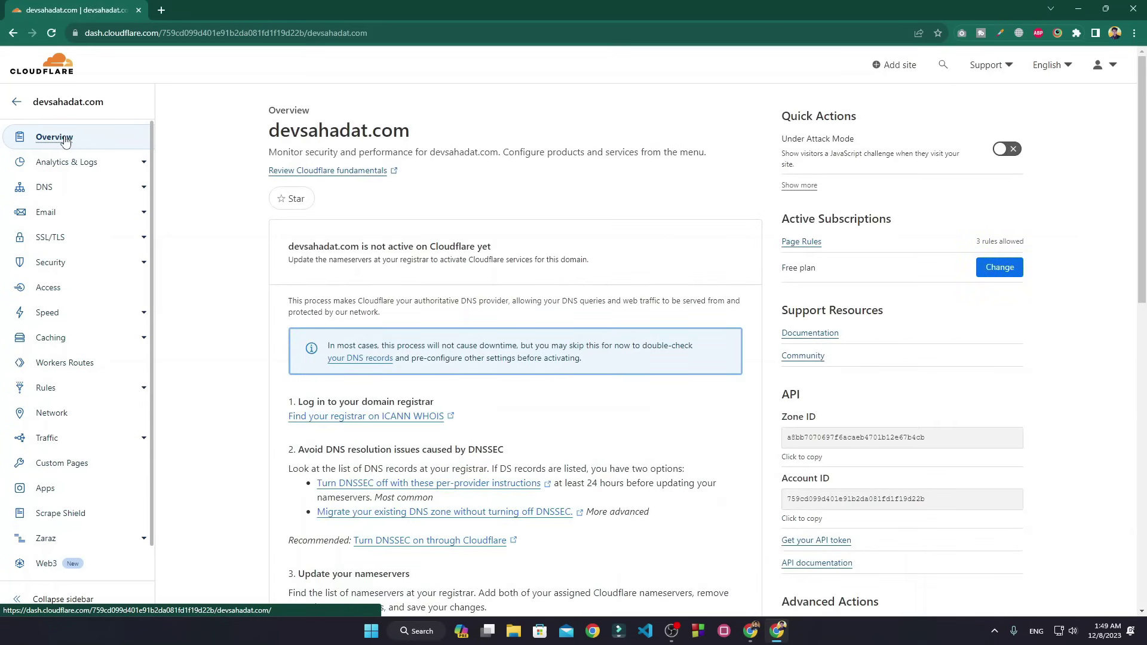
left_click_drag(287, 247, 535, 260)
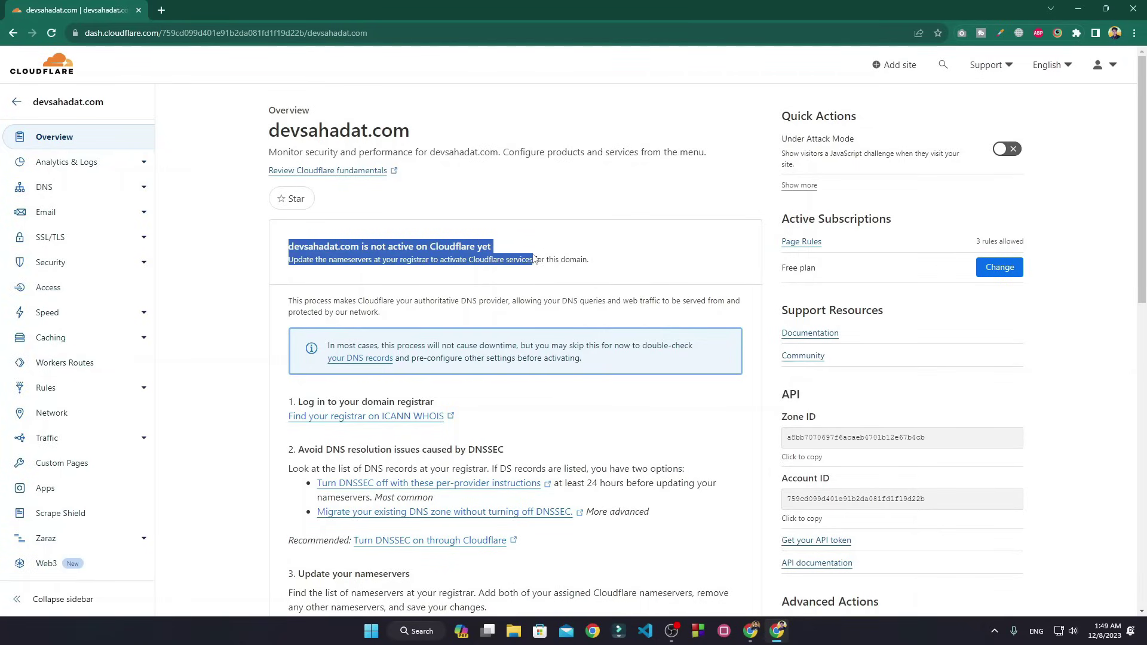
left_click(517, 248)
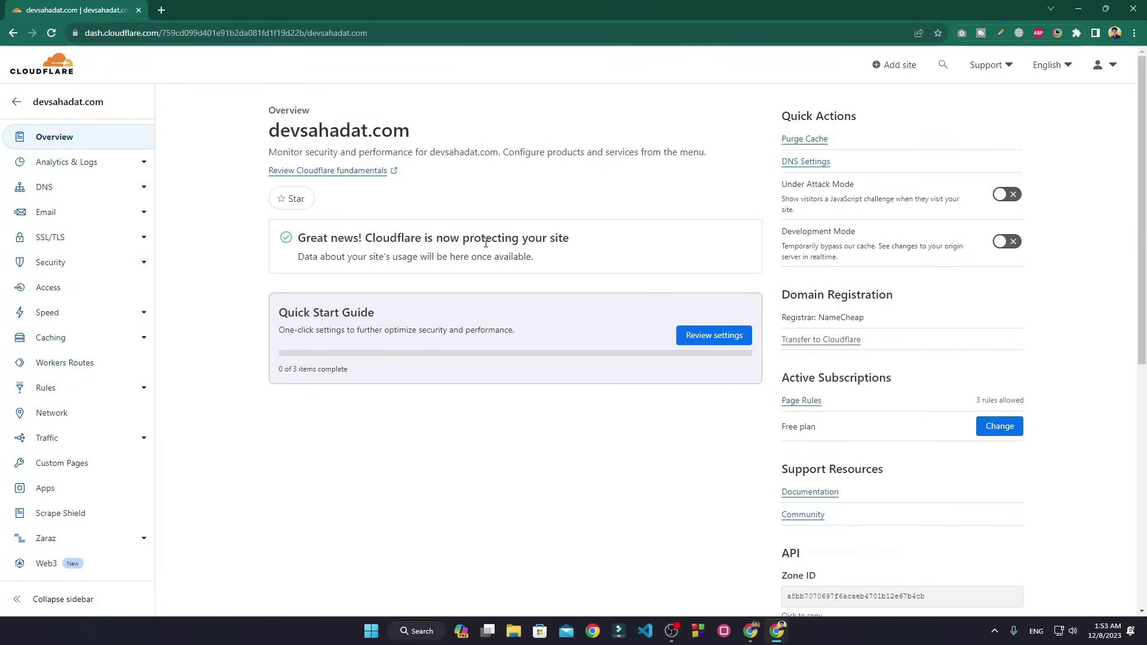
left_click_drag(582, 242, 296, 241)
left_click(566, 262)
- Review the DNS records, locating the devsahadat.com root A record currently at 162.0.209.74
left_click(43, 185)
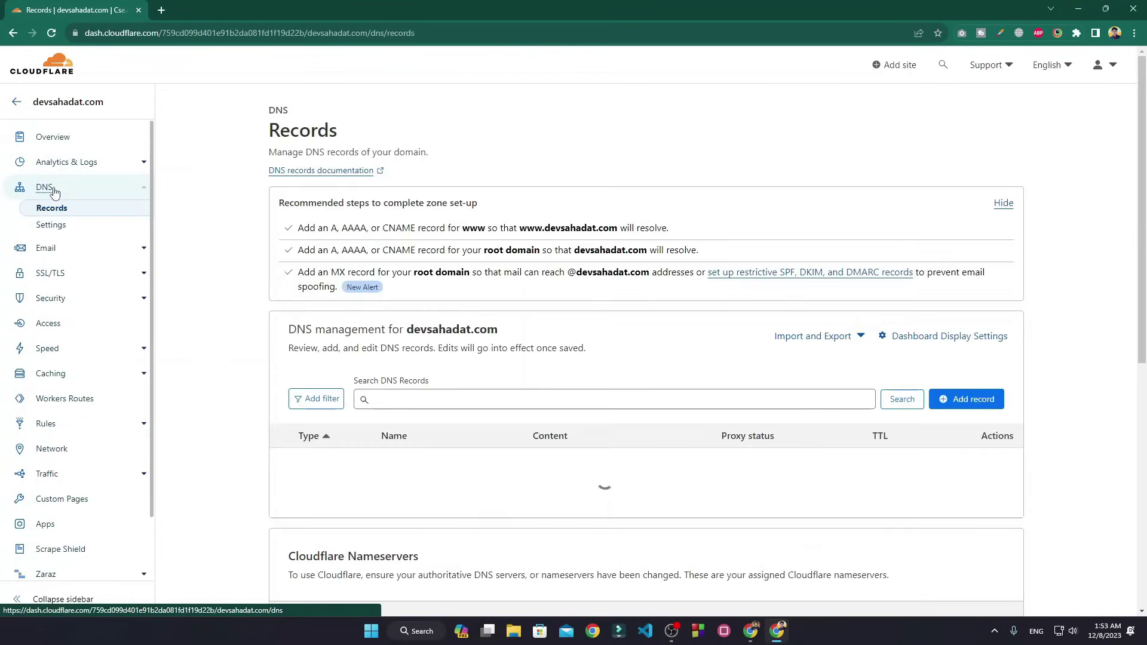
scroll(545, 183, "down", 3)
scroll(546, 183, "down", 2)
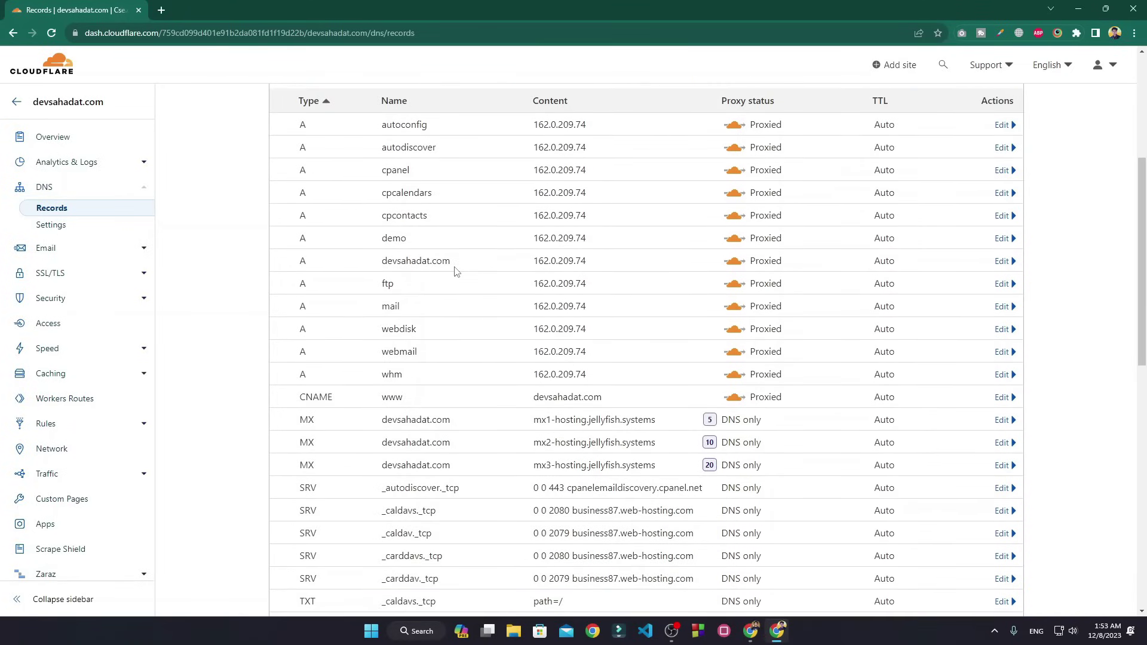
mouse_move(454, 268)
left_mouse_down()
mouse_move(292, 264)
mouse_move(469, 266)
left_mouse_up()
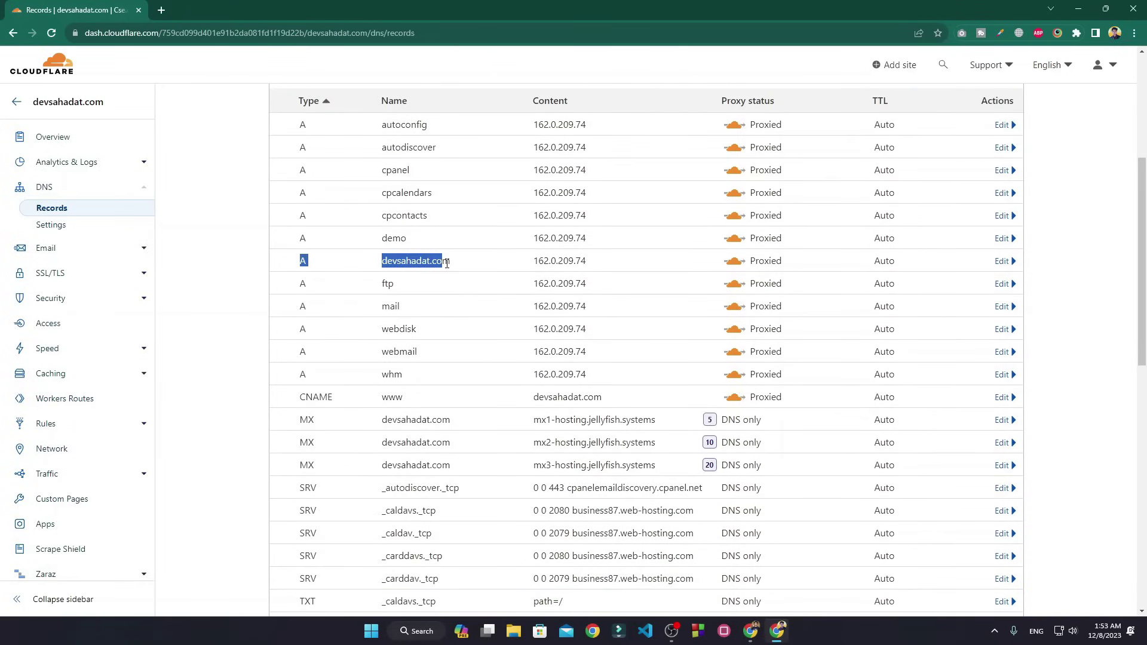
left_click(474, 268)
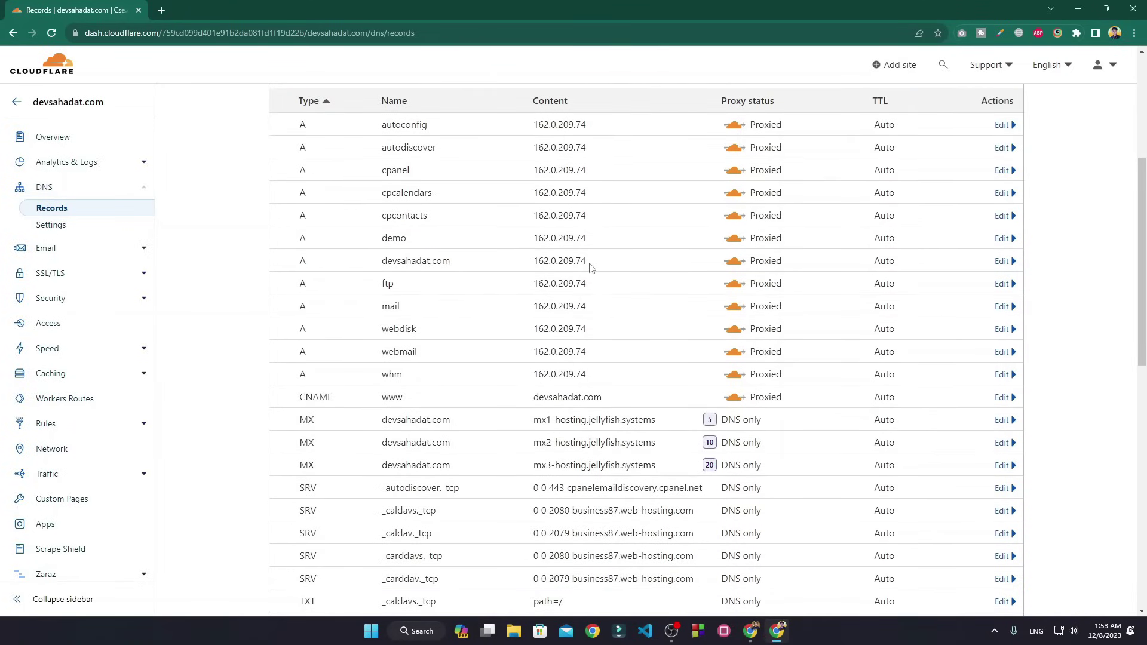
left_click_drag(589, 262, 526, 265)
scroll(583, 261, "up", 2)
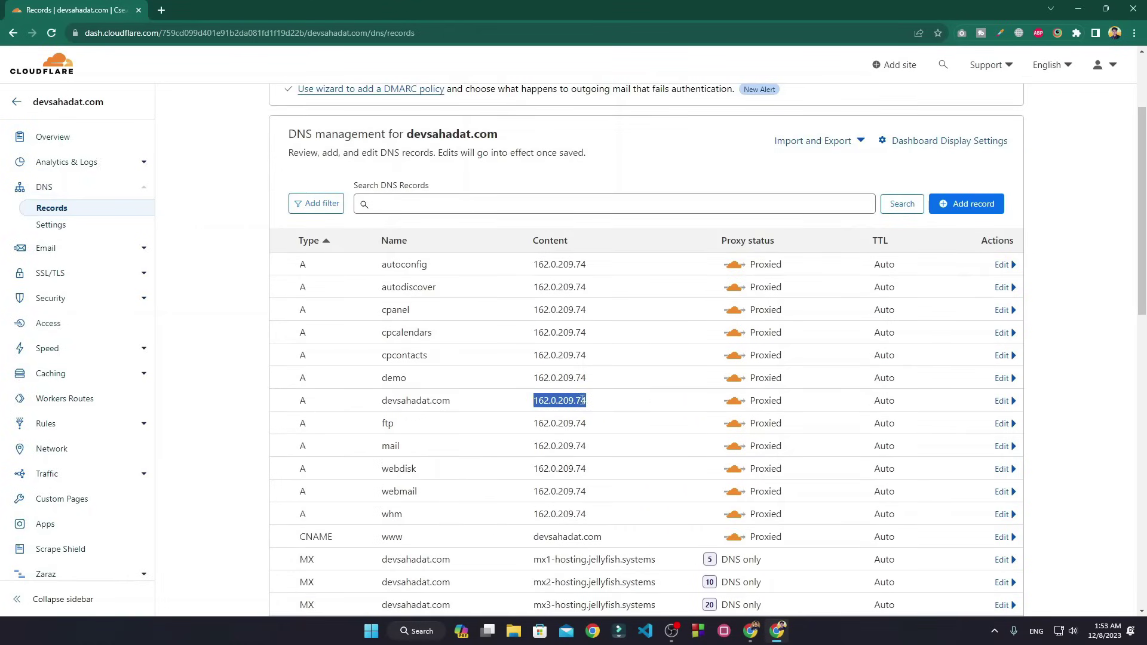
left_click(999, 401)
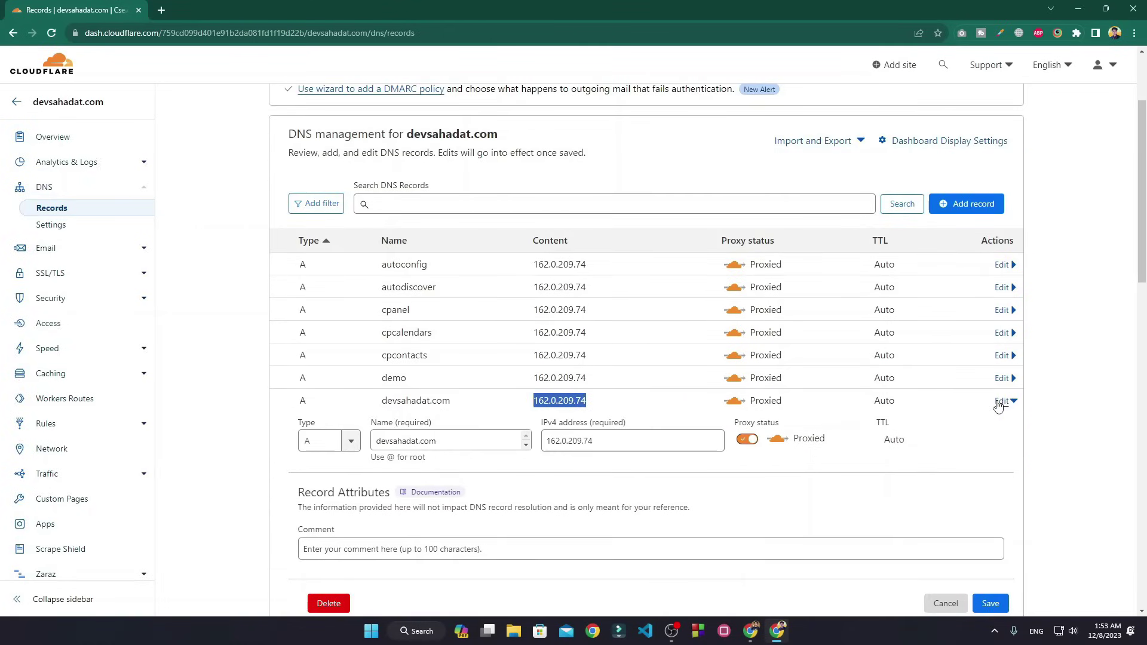
left_click(1001, 402)
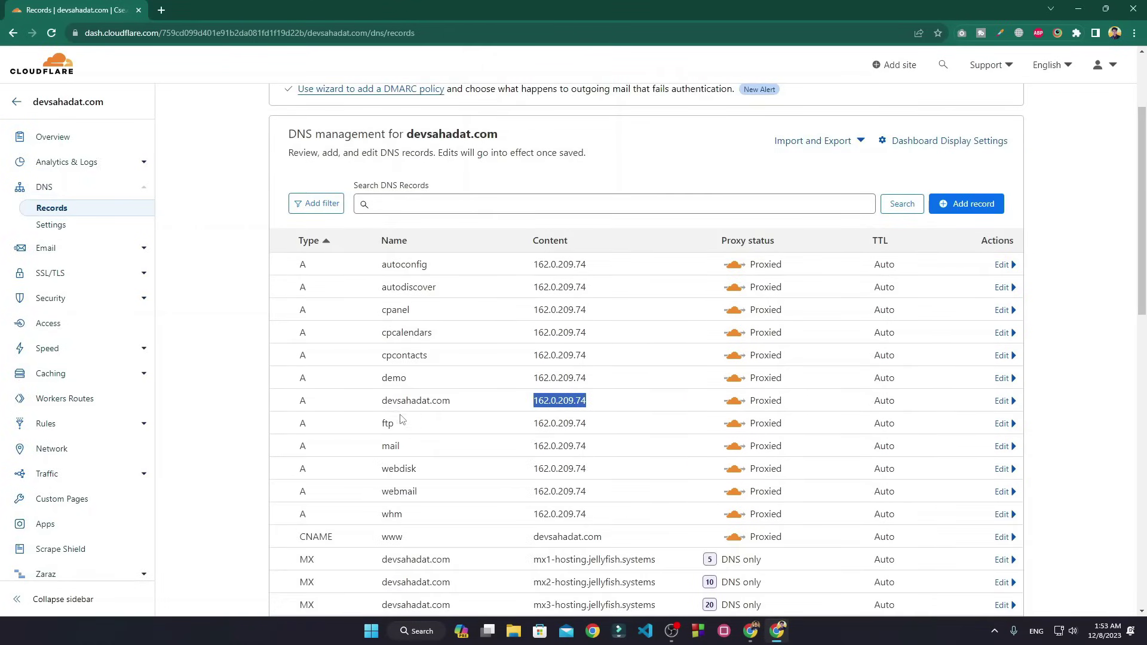
left_click(456, 407)
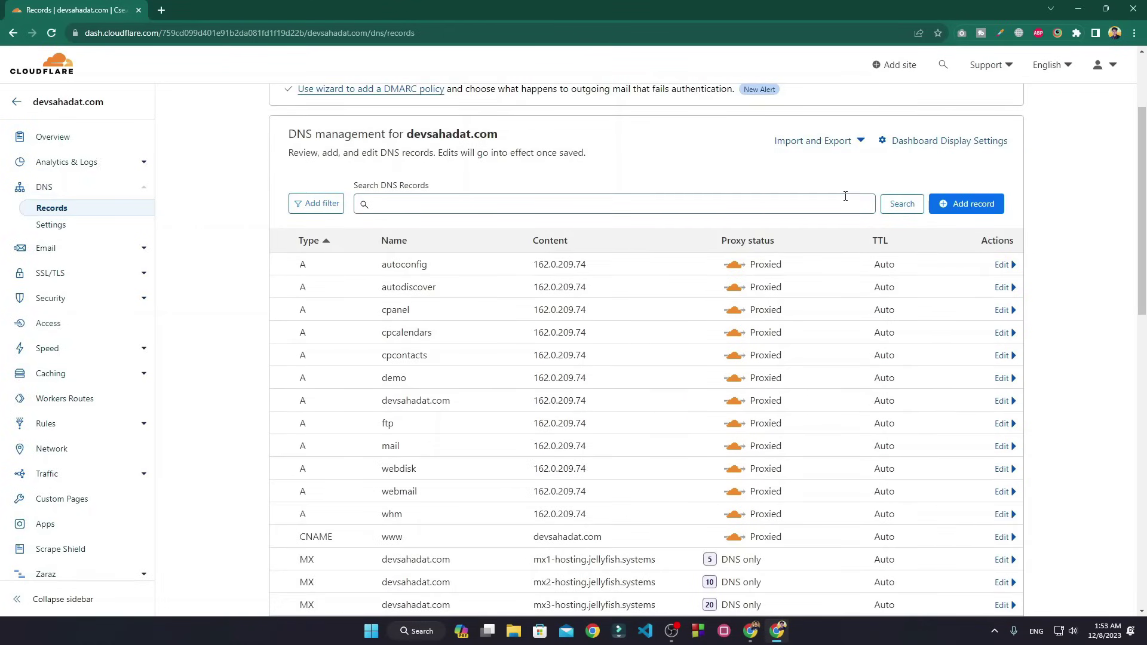
- Start a new DNS record named @, then abandon it
left_click(969, 205)
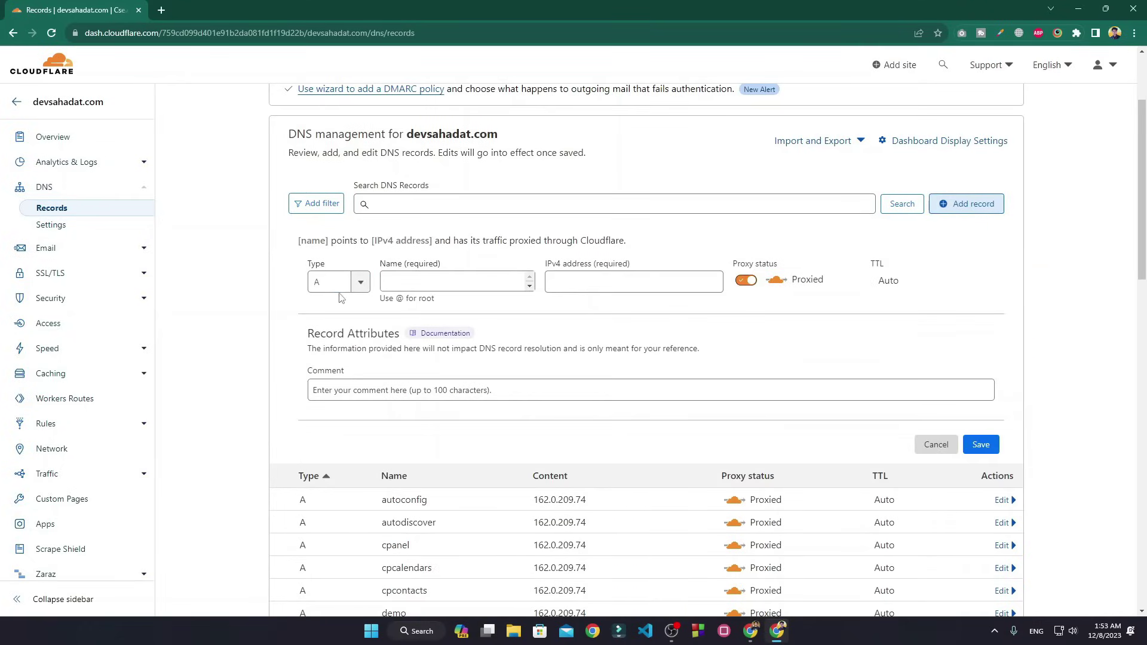
left_click(458, 282)
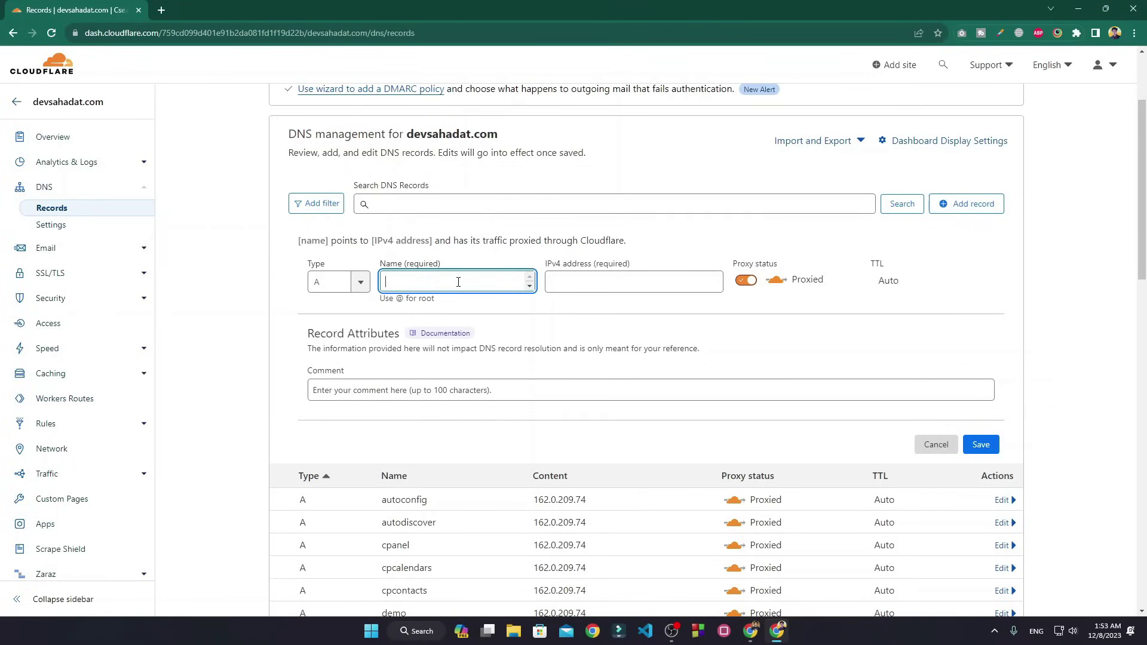
type("@")
left_click(631, 282)
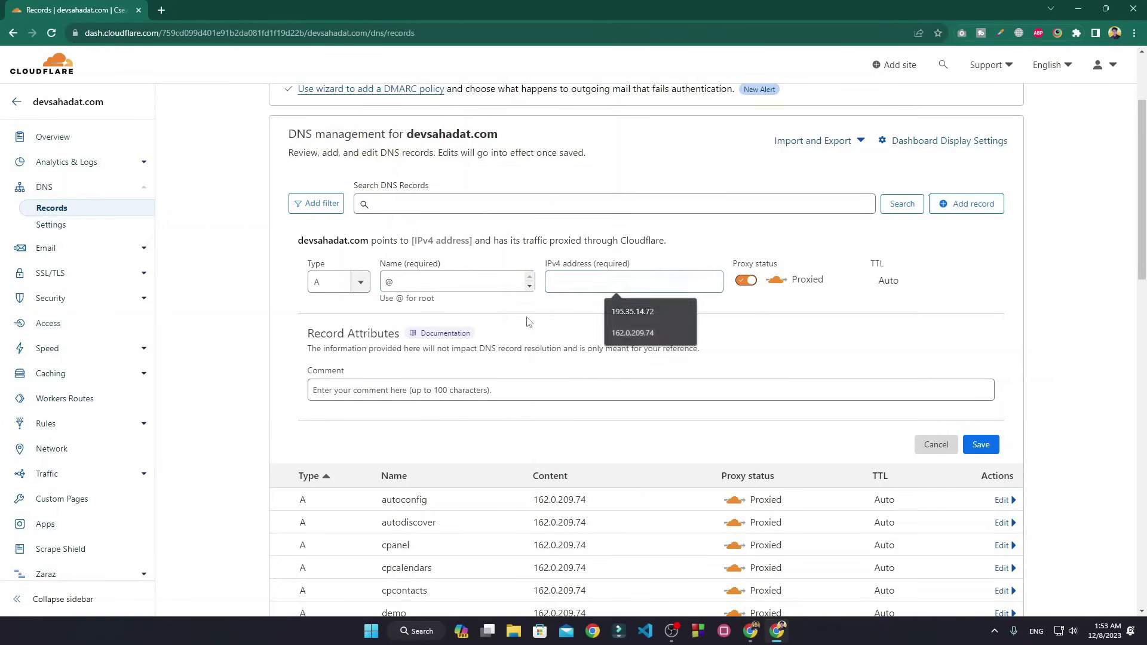
left_click_drag(420, 282, 364, 283)
key("BackSpace")
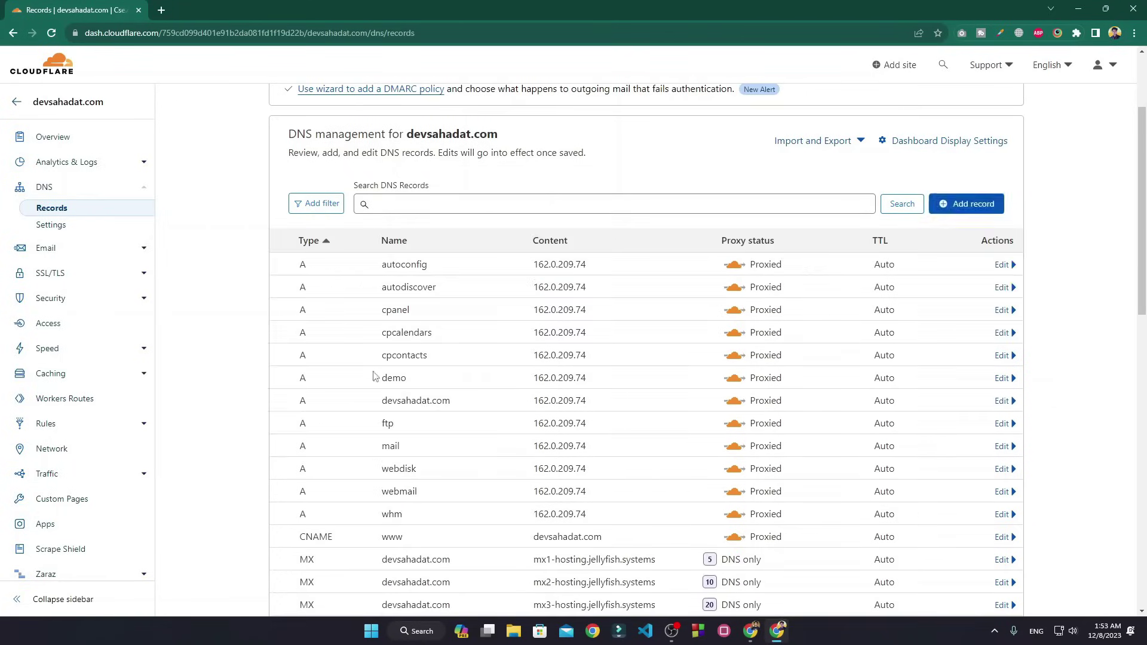
scroll(412, 372, "down", 2)
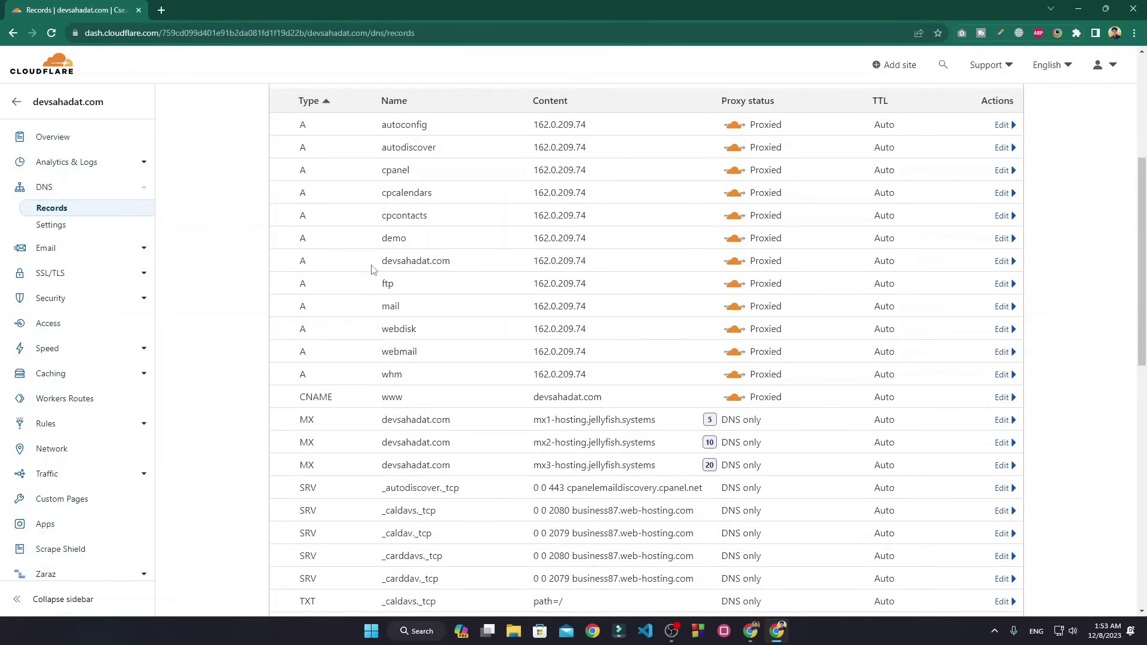
- Edit the root A record, renaming it to @ and clearing the old IP 162.0.209.74
left_click(1001, 261)
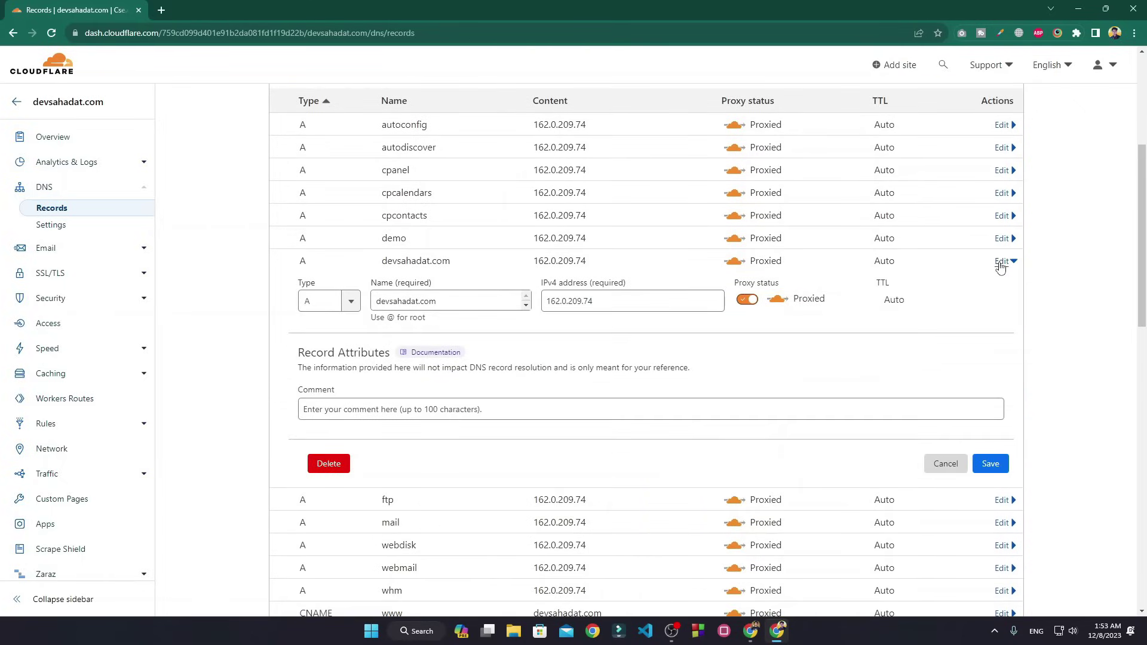
double_click(447, 302)
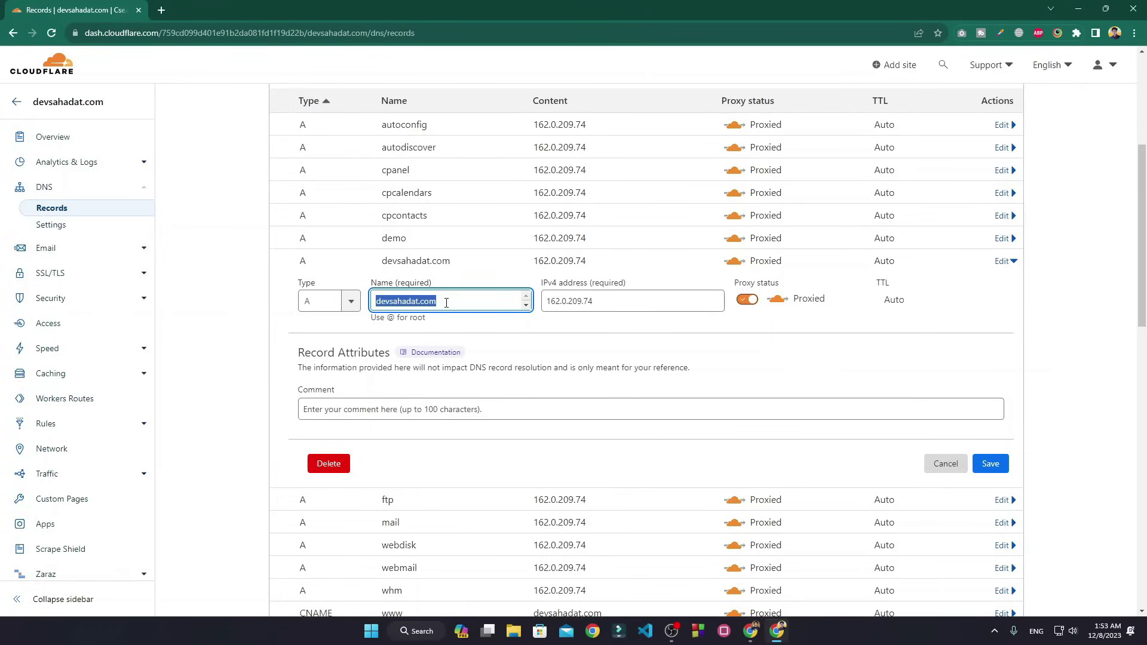
type("@")
key("Tab")
key("BackSpace")
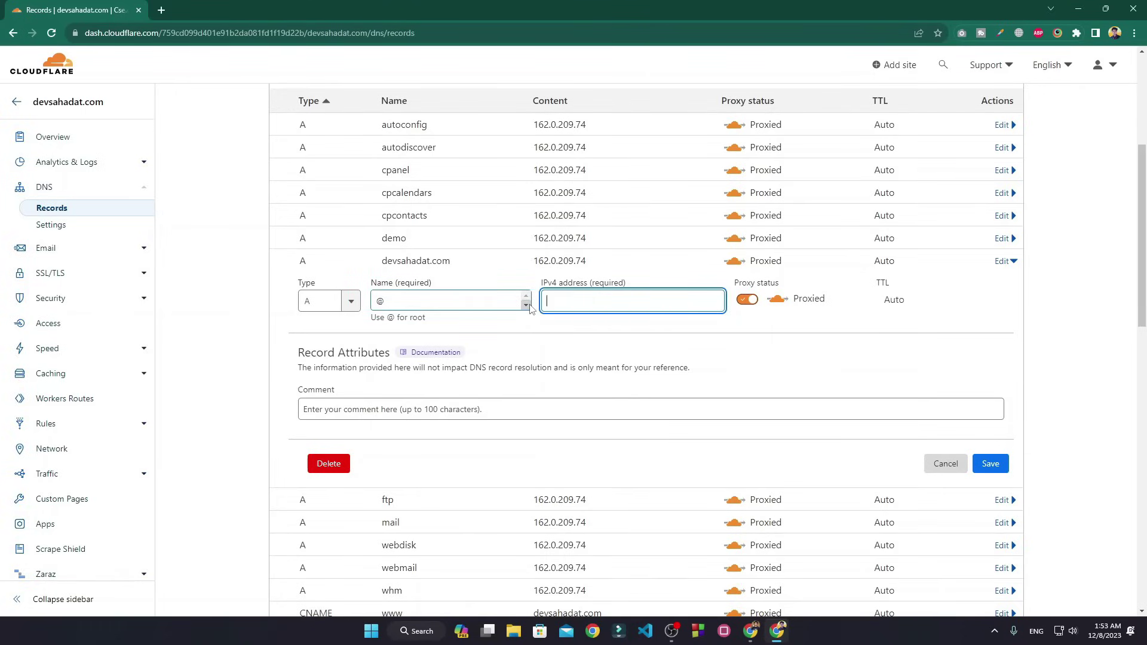
- Copy the VPS IP 195.35.14.72 from Hostinger, paste it as the record's IPv4 and save
left_click(750, 632)
left_click(399, 7)
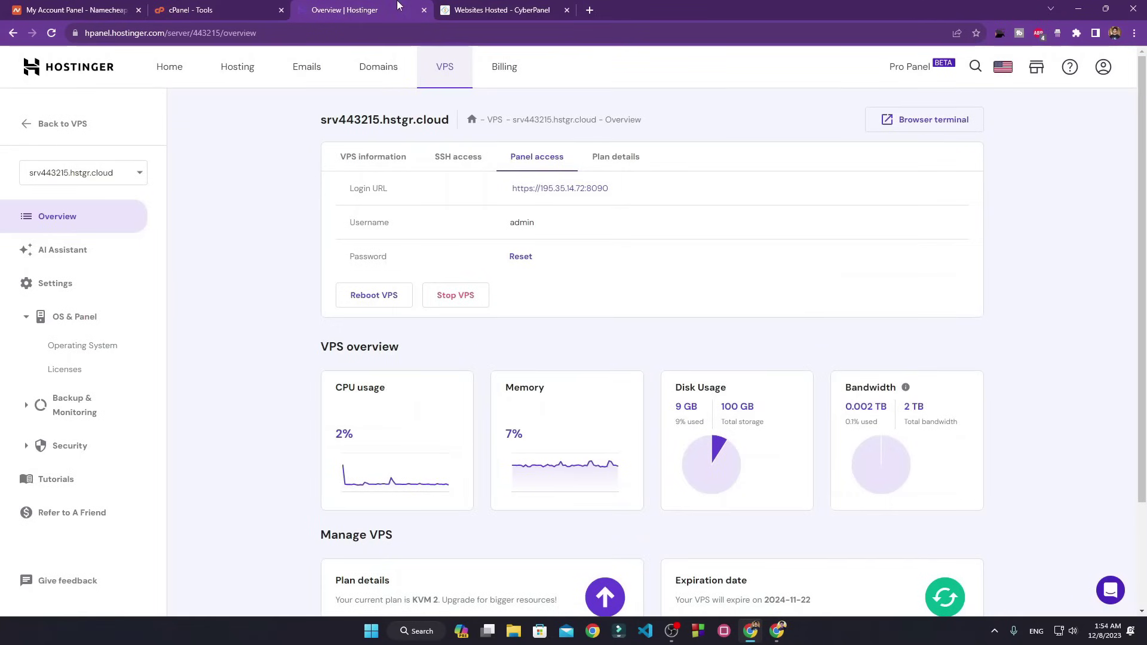
left_click(380, 165)
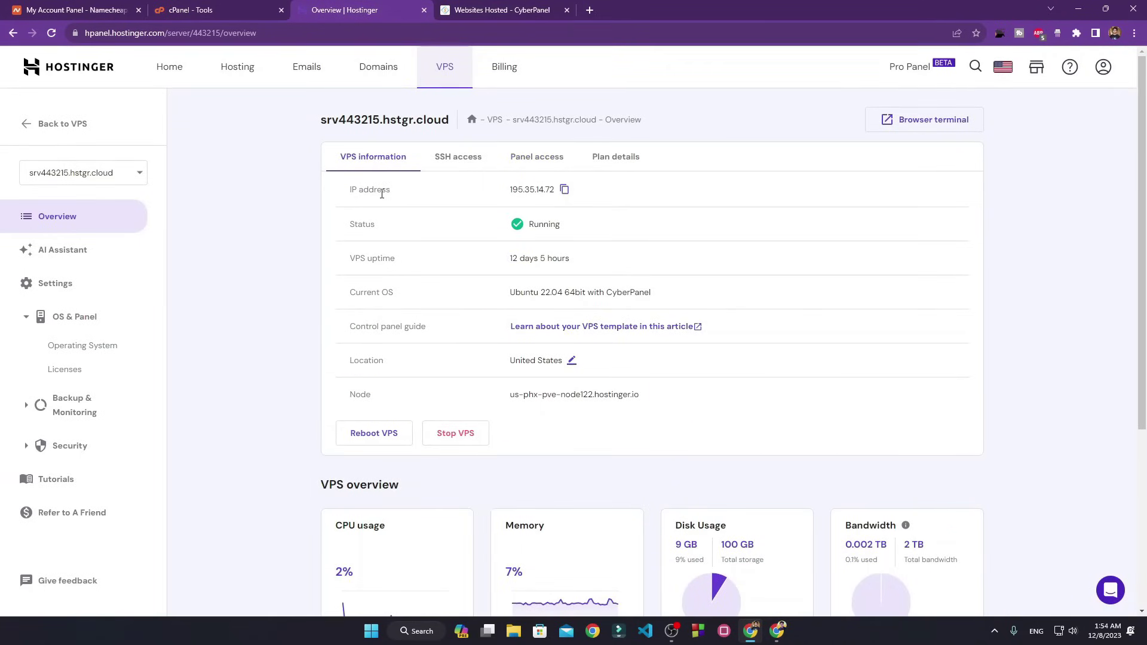
left_click(565, 190)
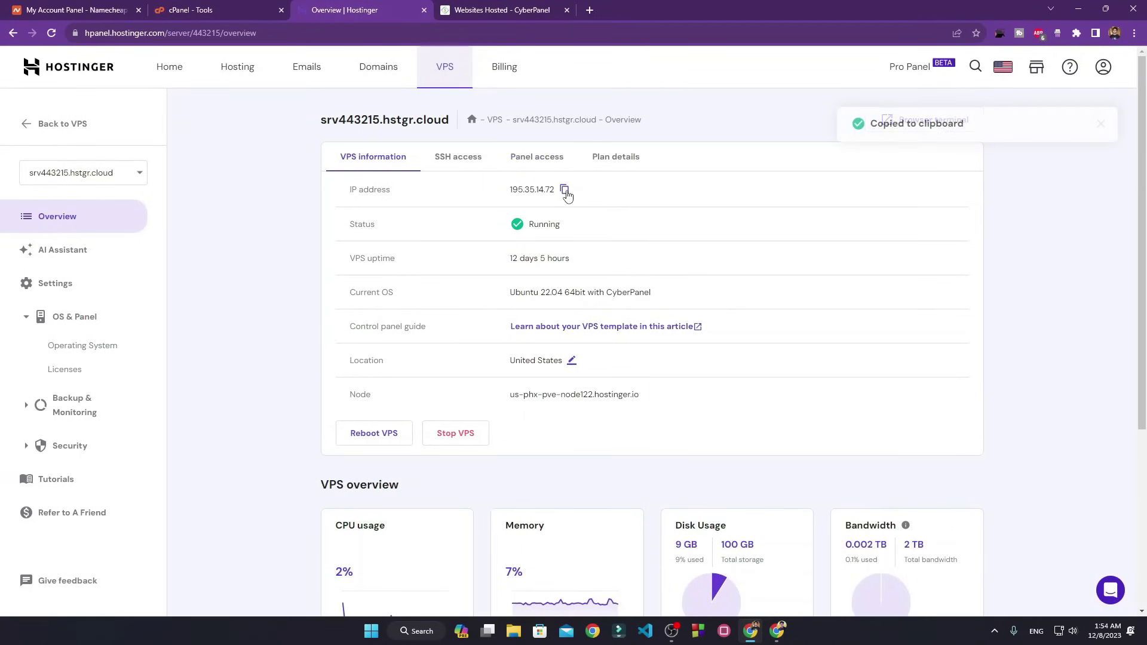
left_click(777, 631)
left_click(565, 301)
key("ctrl+v")
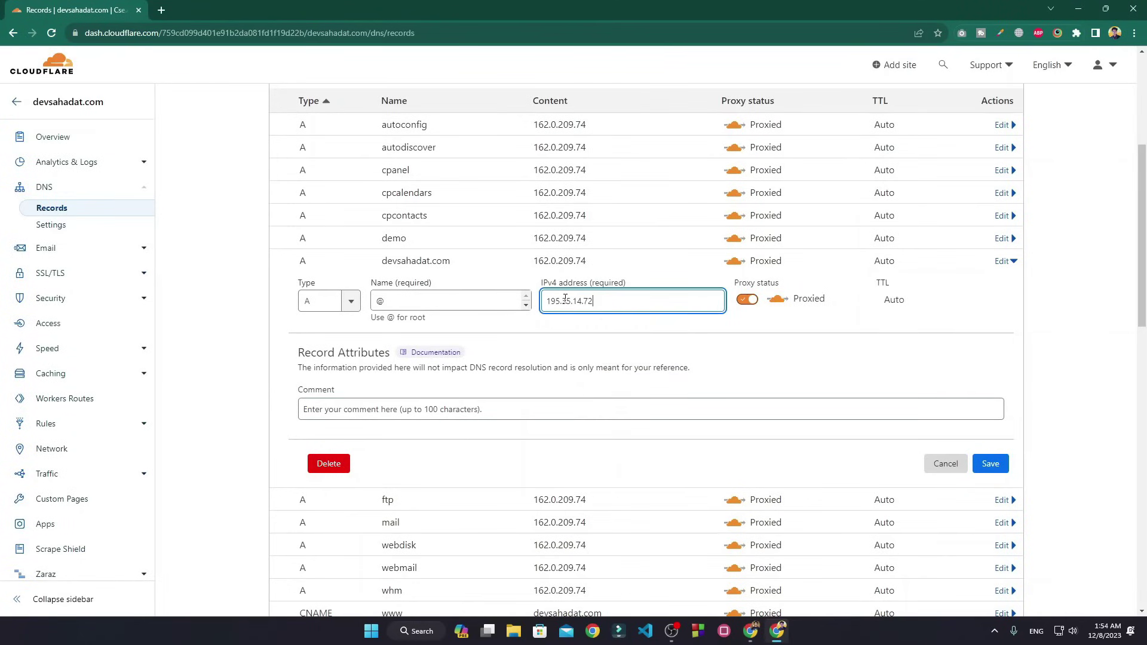
left_click(991, 464)
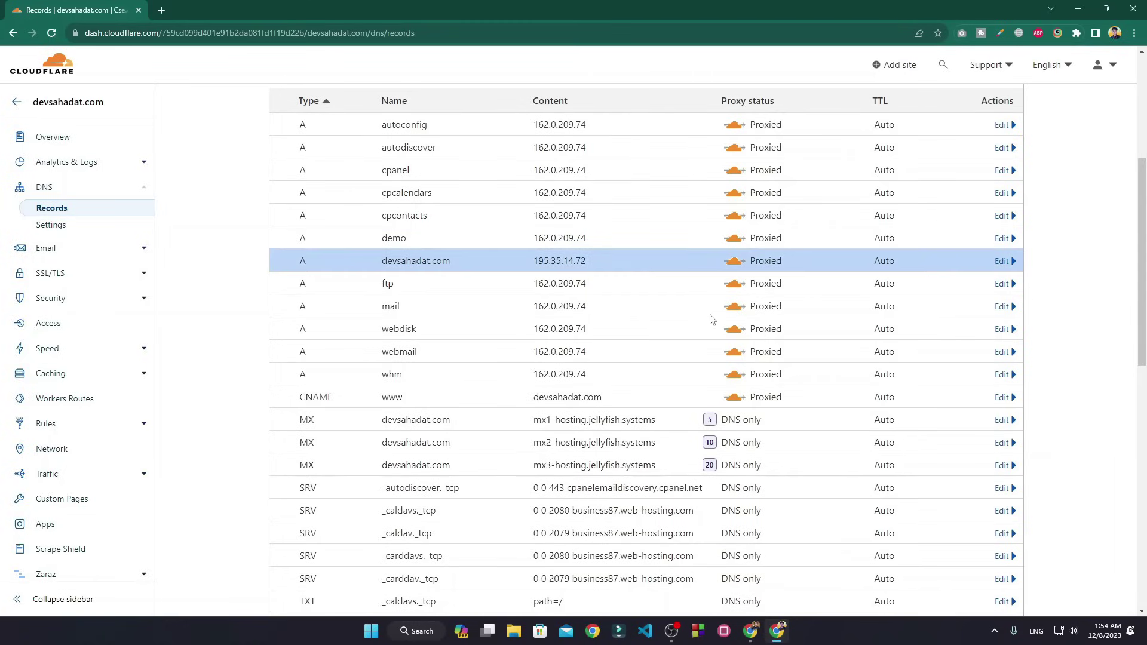
scroll(712, 317, "up", 5)
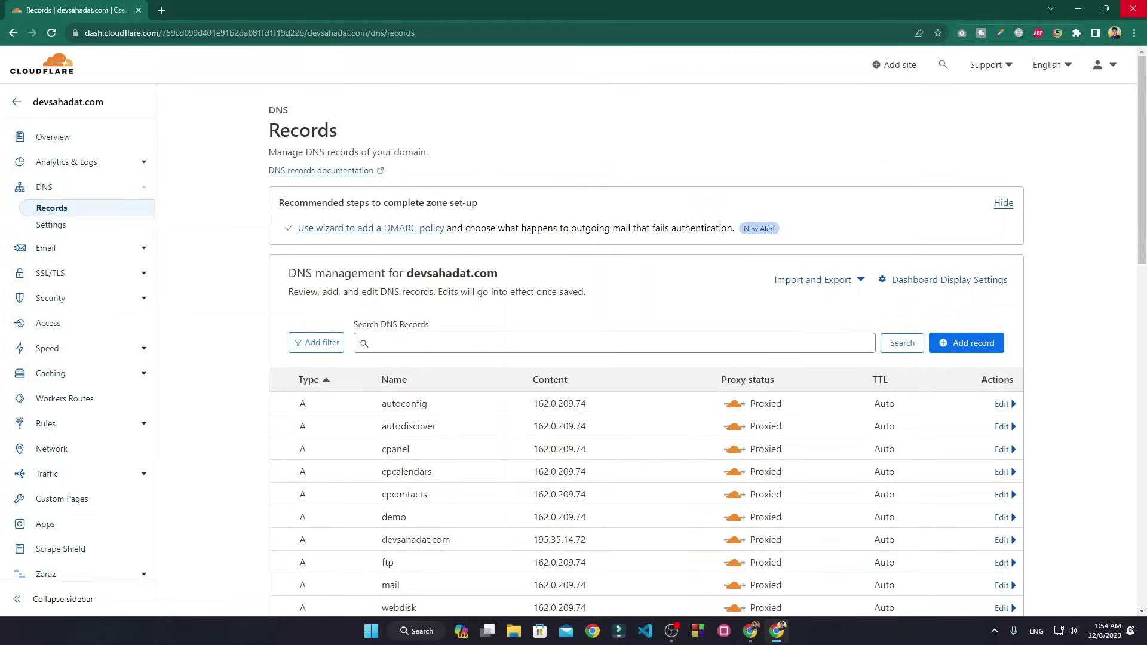
left_click(161, 10)
left_click(139, 10)
- Open devsahadat.com's management page in CyberPanel and launch the WP + LSCache installer
left_click(751, 631)
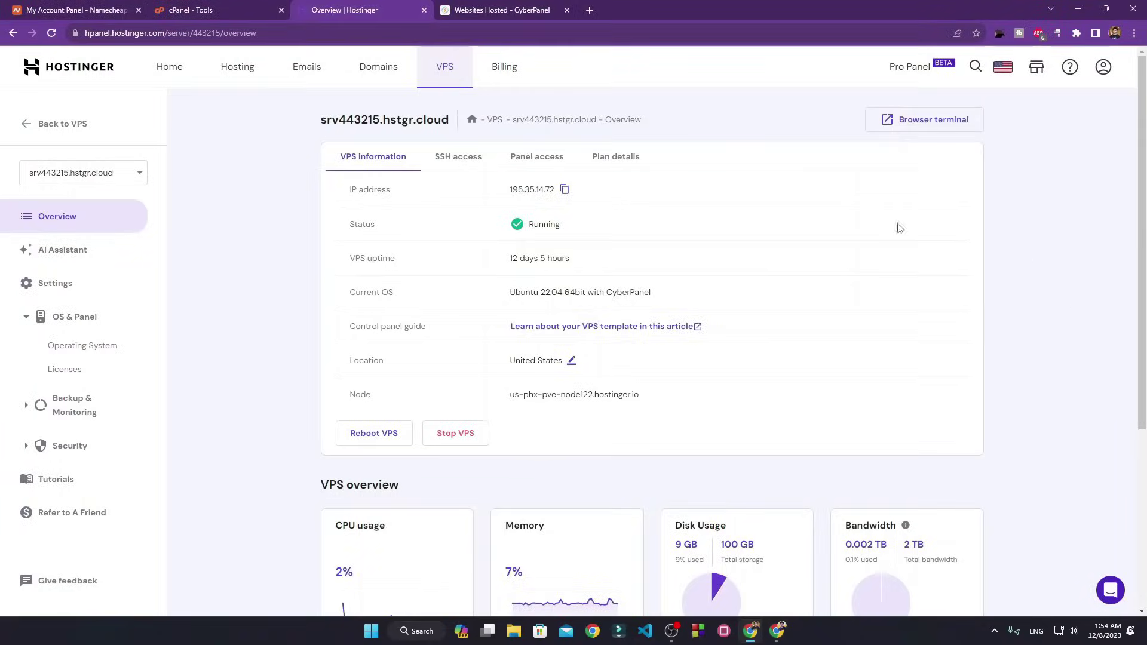
left_click(503, 10)
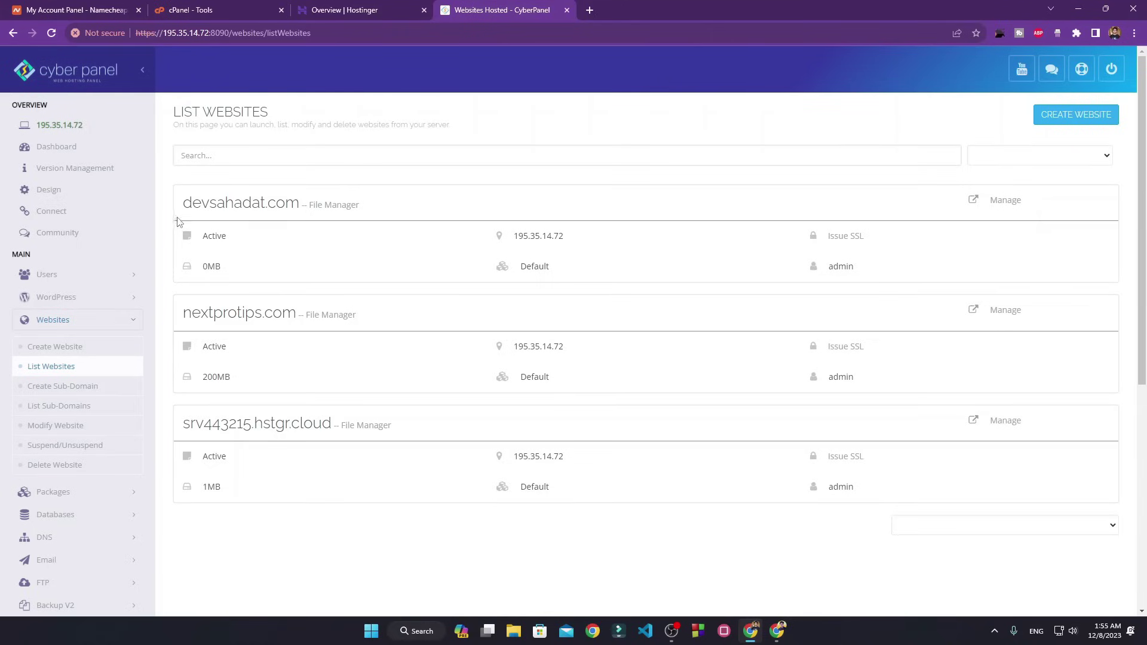
left_click_drag(179, 206, 285, 206)
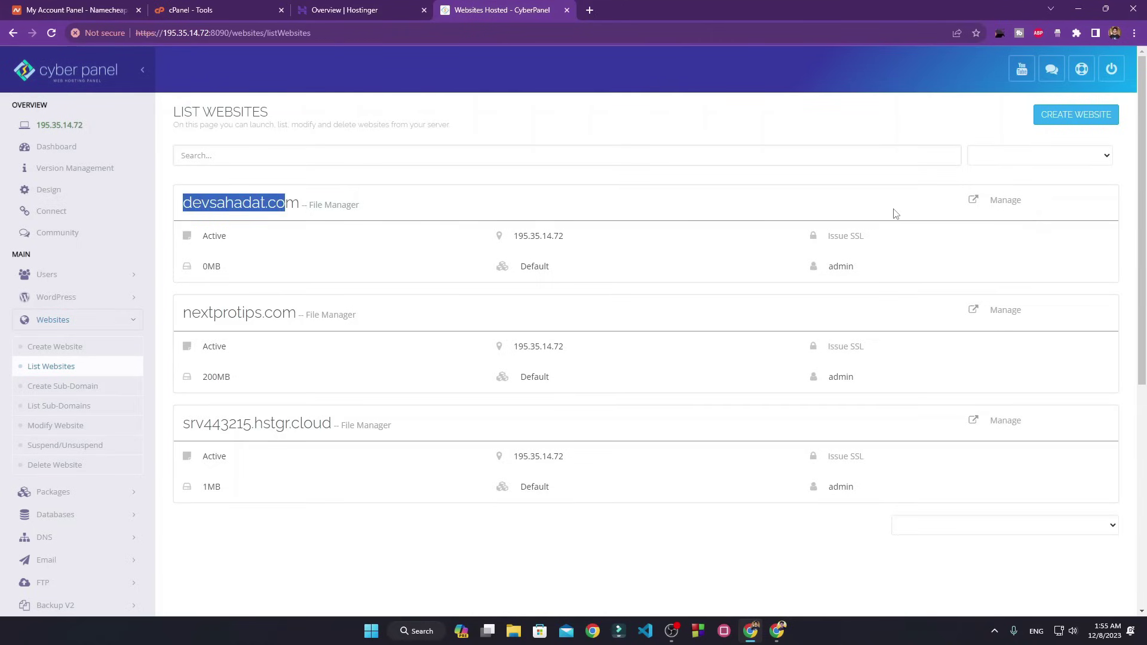
left_click(1009, 203)
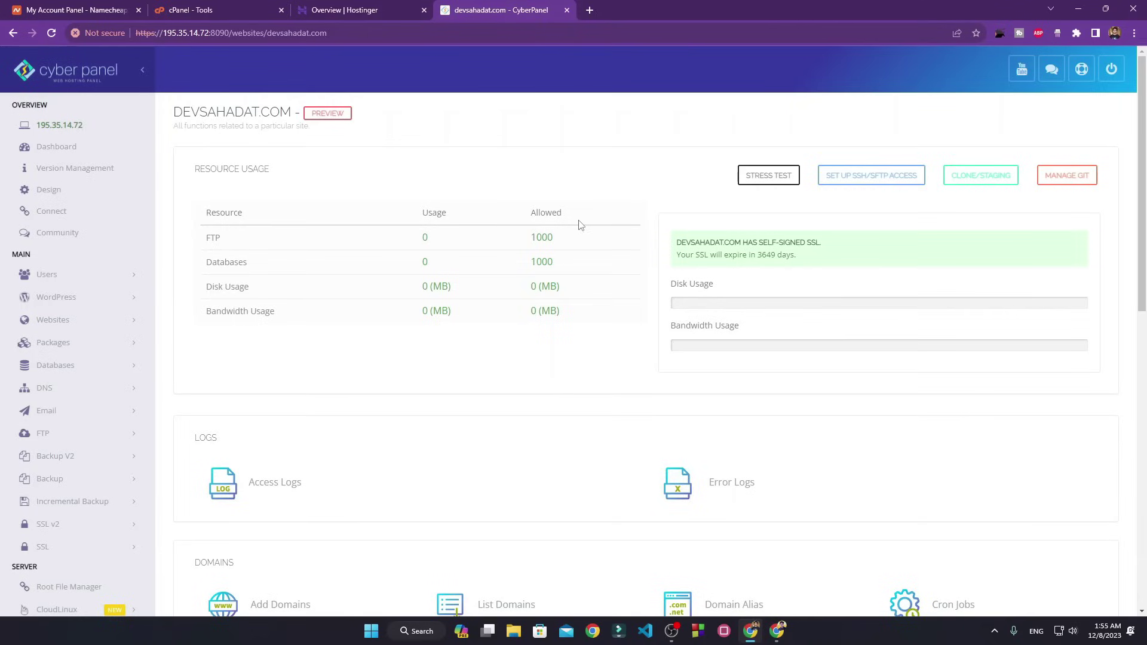
scroll(494, 290, "down", 10)
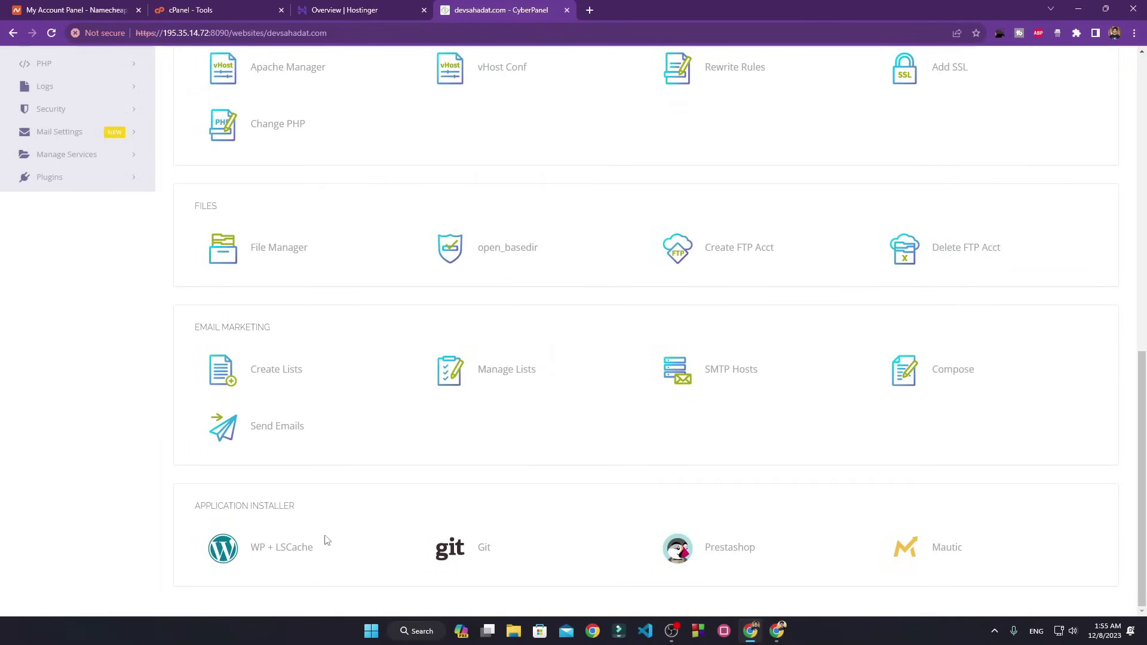
left_click(288, 554)
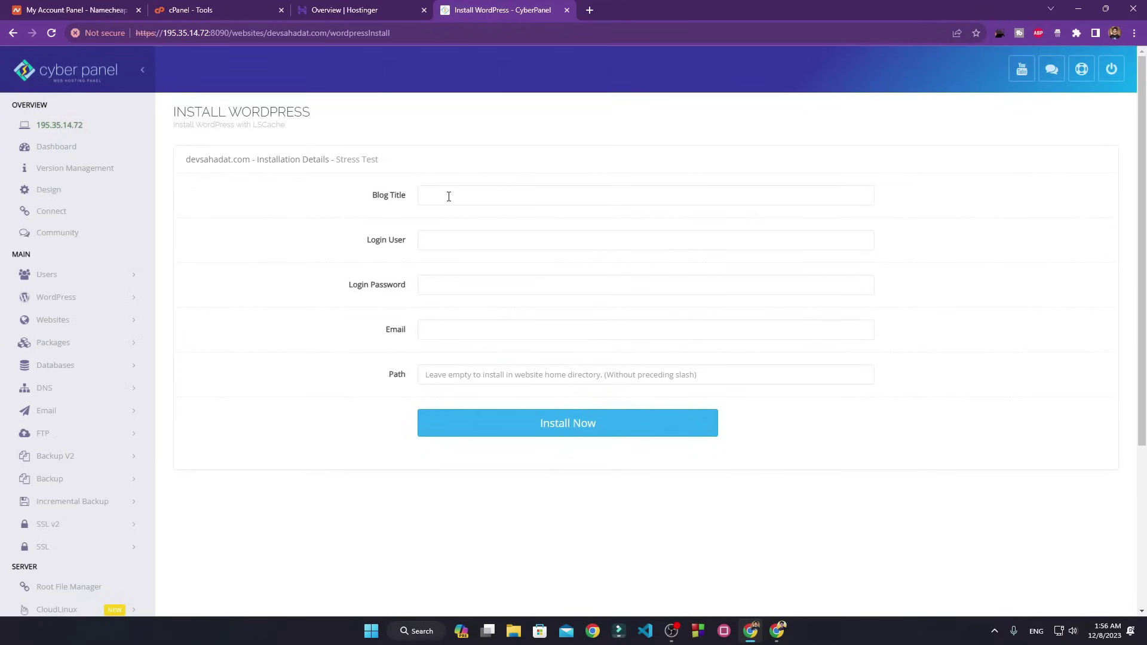
- Enter blog title DevSahadat, the admin username, password and e-mail, then install WordPress
left_click(449, 196)
type("DevSahadat")
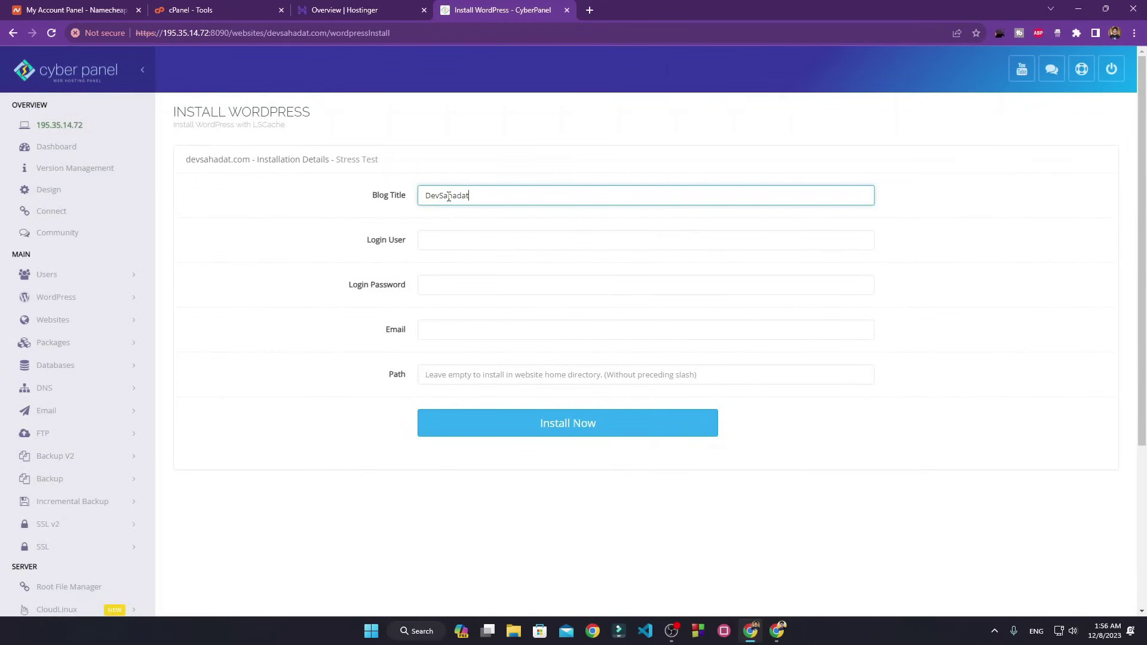
left_click(453, 245)
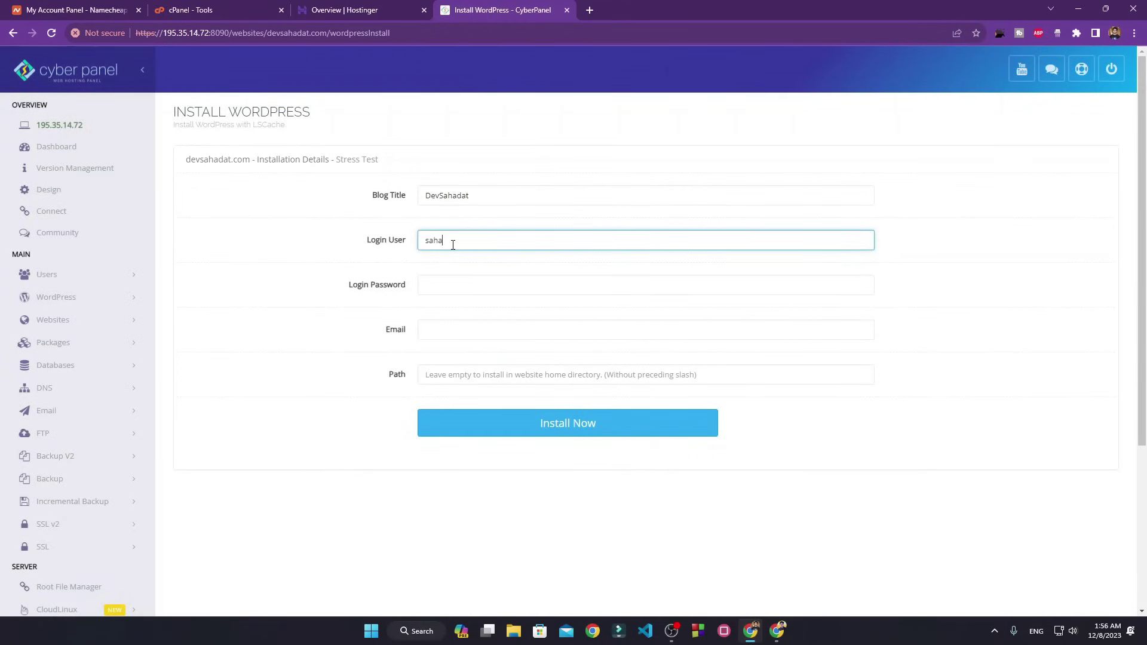
left_click(442, 292)
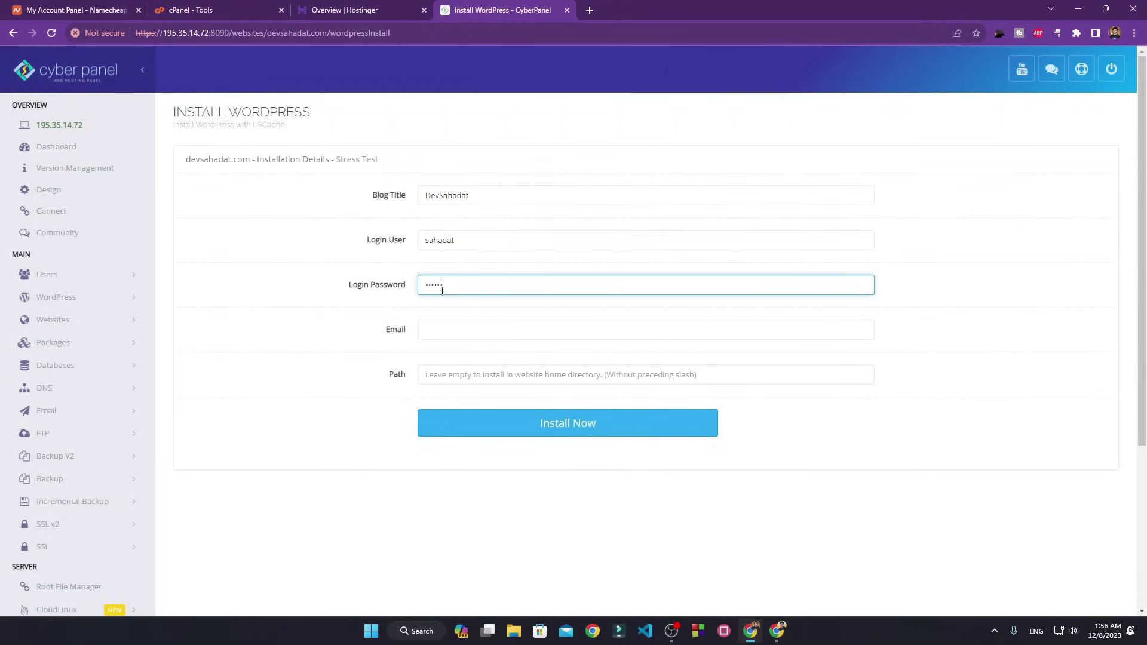
left_click(448, 332)
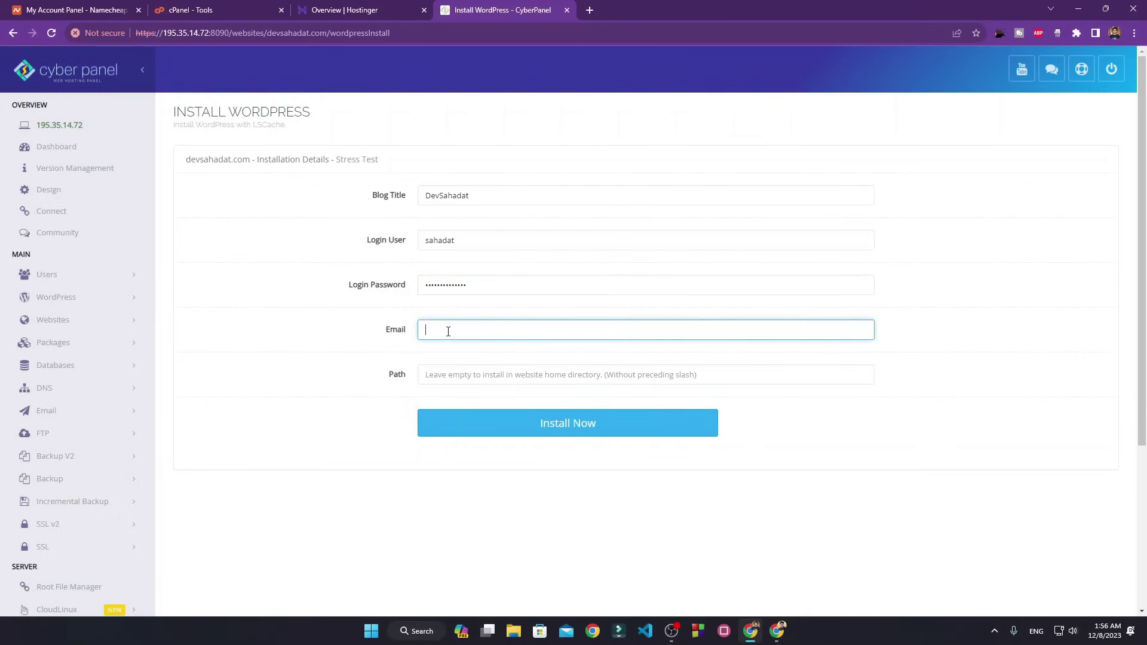
double_click(397, 374)
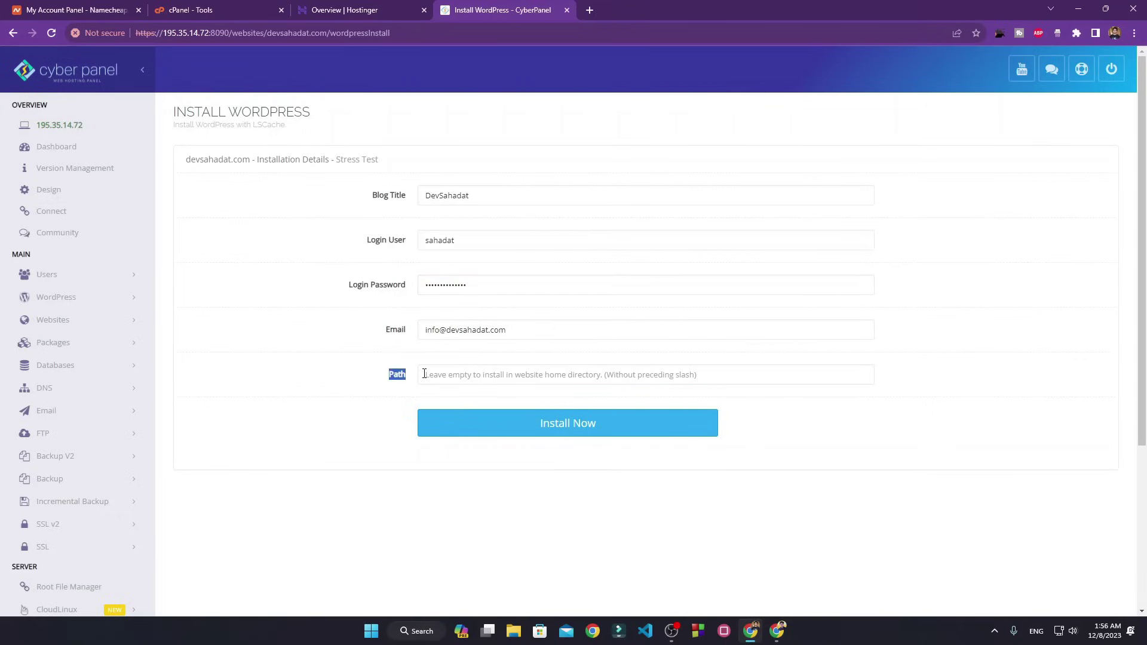
left_click(565, 426)
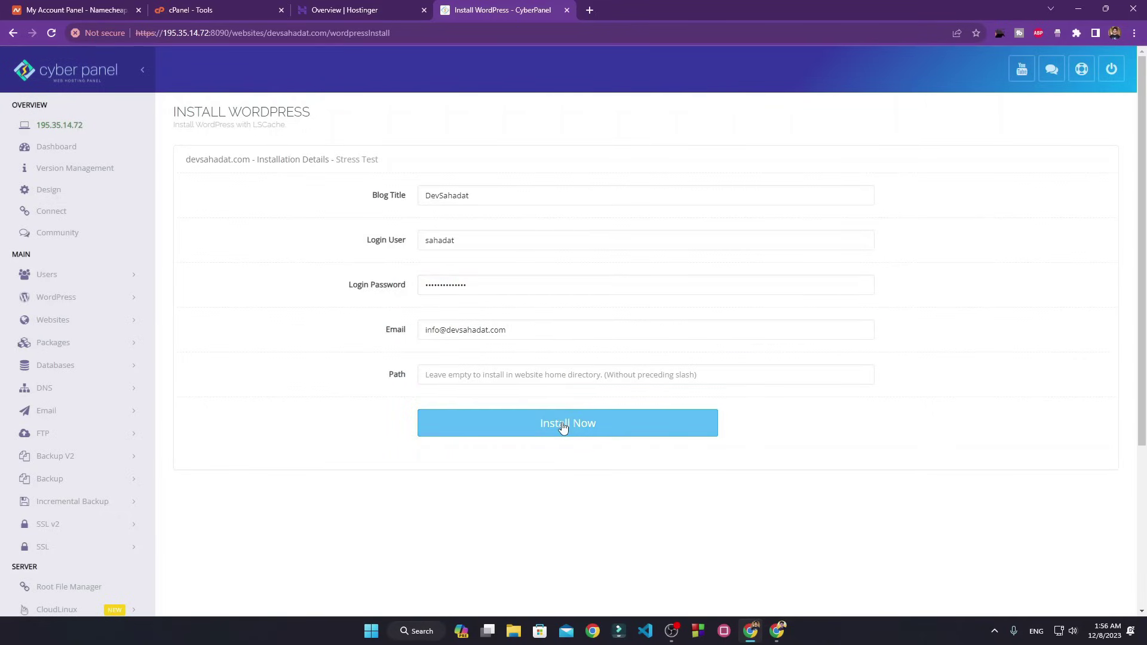
left_click(563, 426)
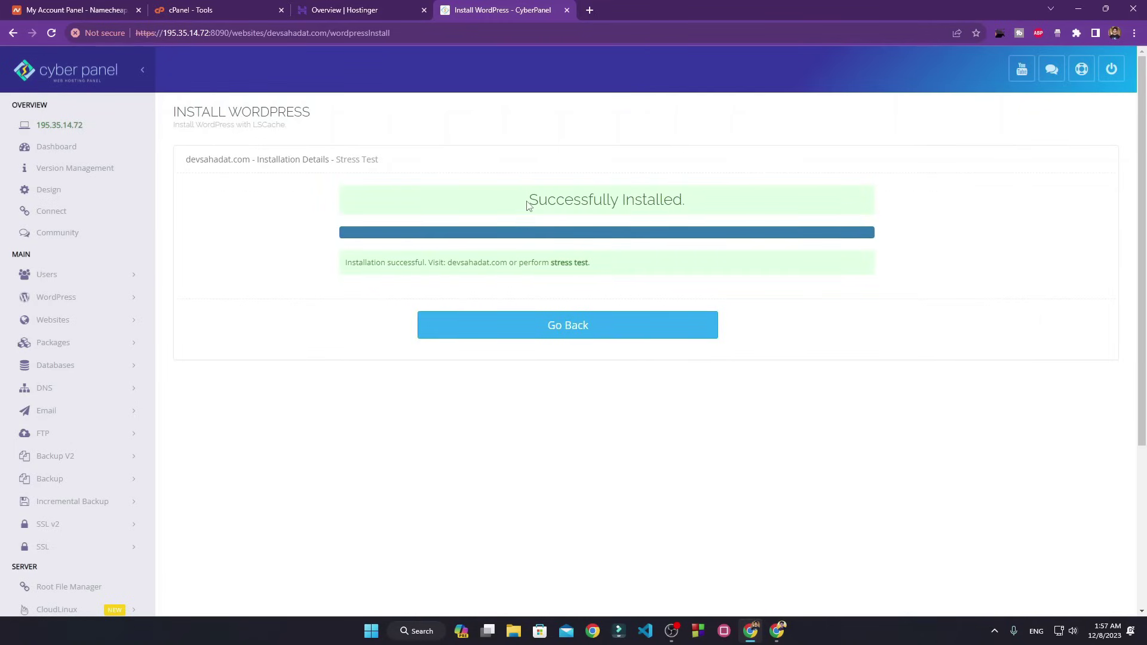
- Open List WordPress and run Scan WordPress so DEVSAHADAT.COM appears beside NEXTPROTIPS.COM
left_click_drag(527, 206, 689, 200)
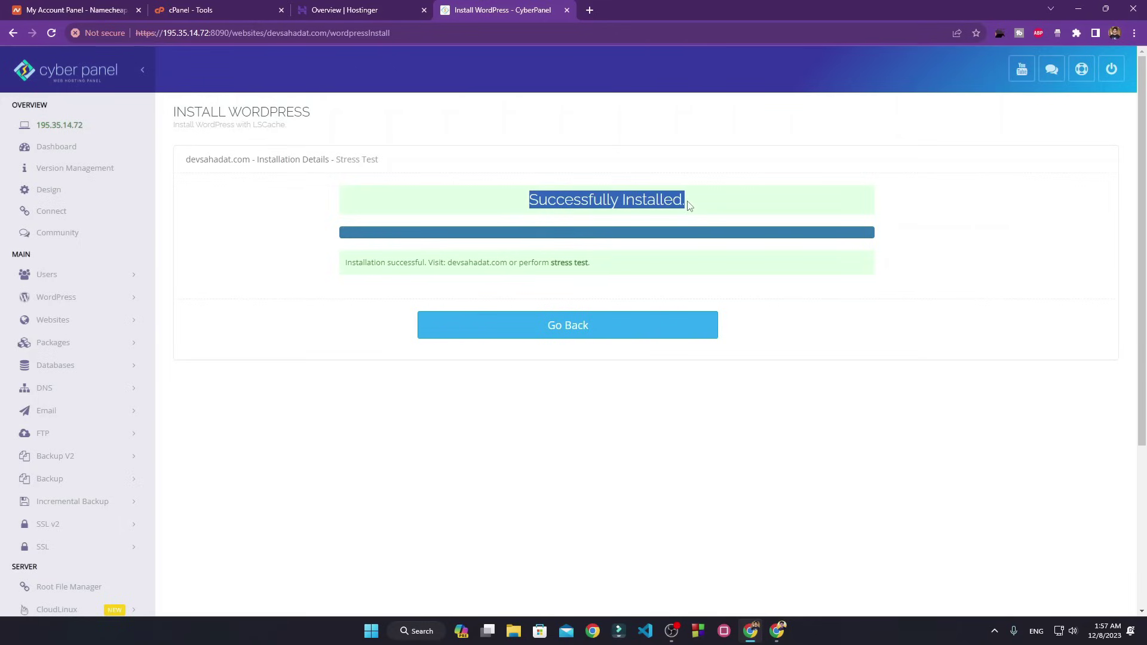
left_click(735, 213)
left_click(65, 300)
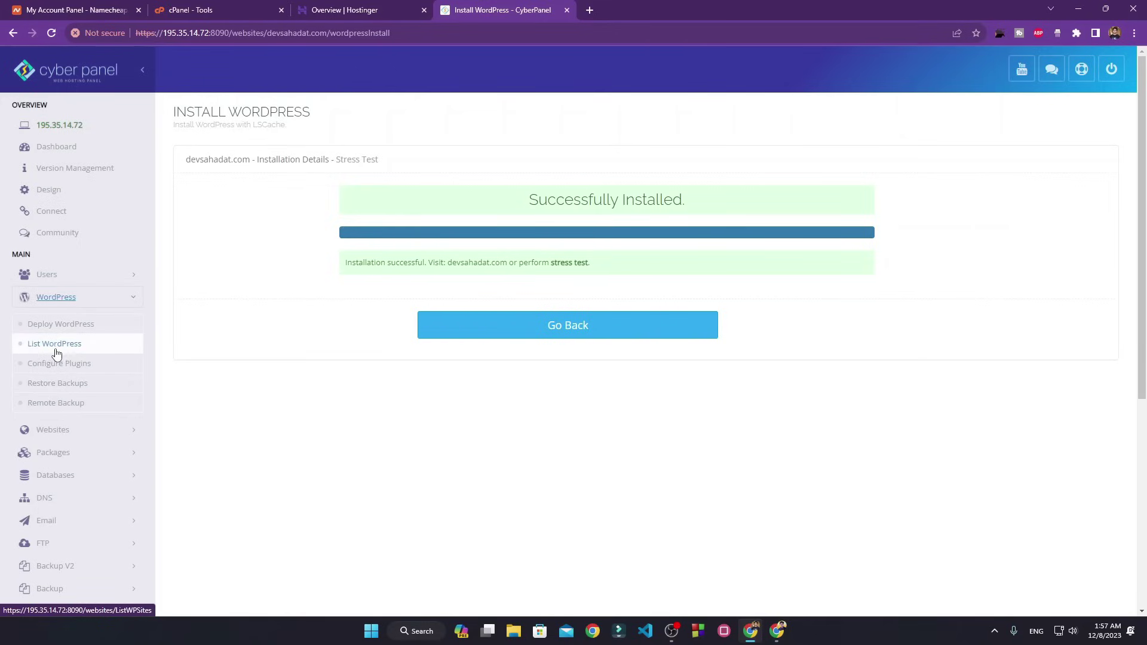
left_click(57, 350)
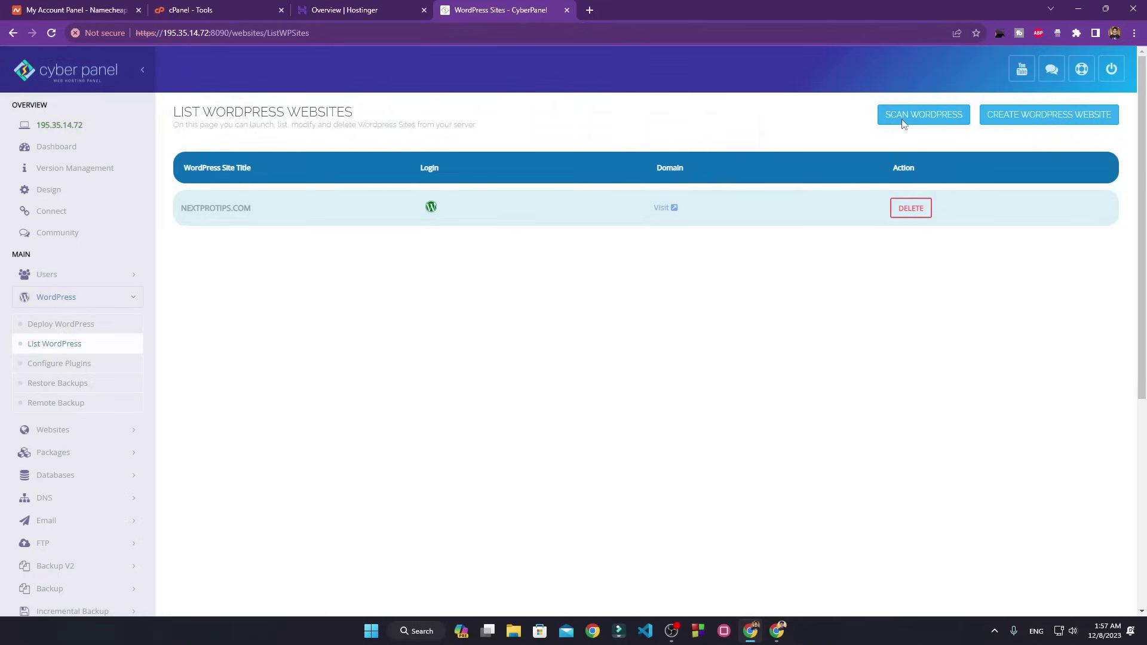
left_click(906, 116)
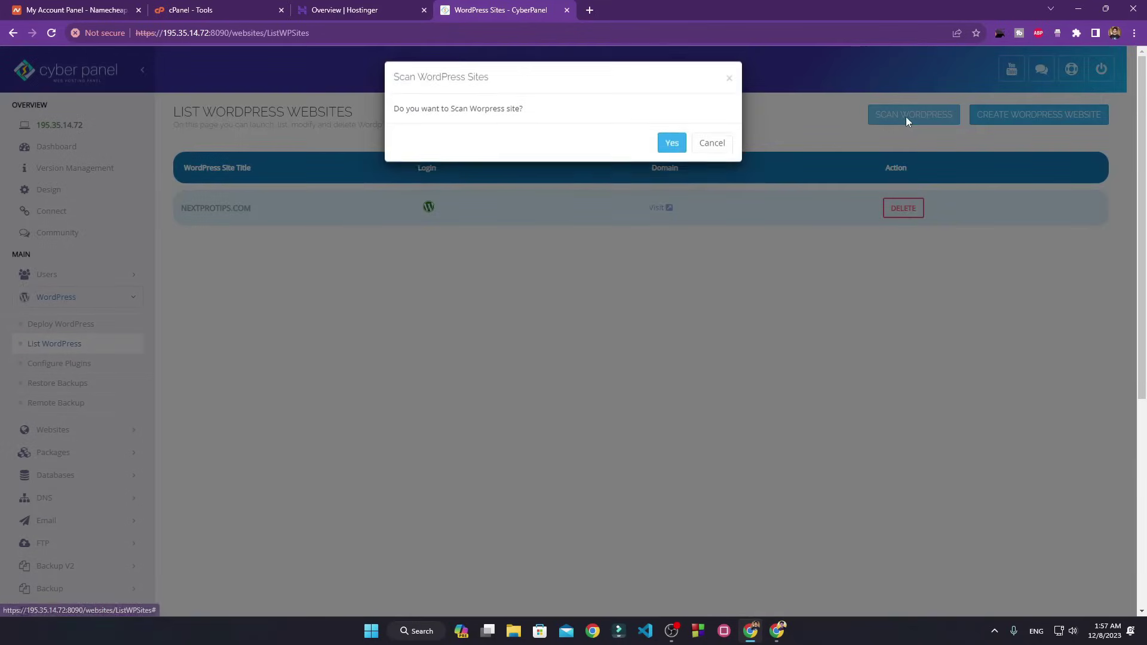
left_click(671, 145)
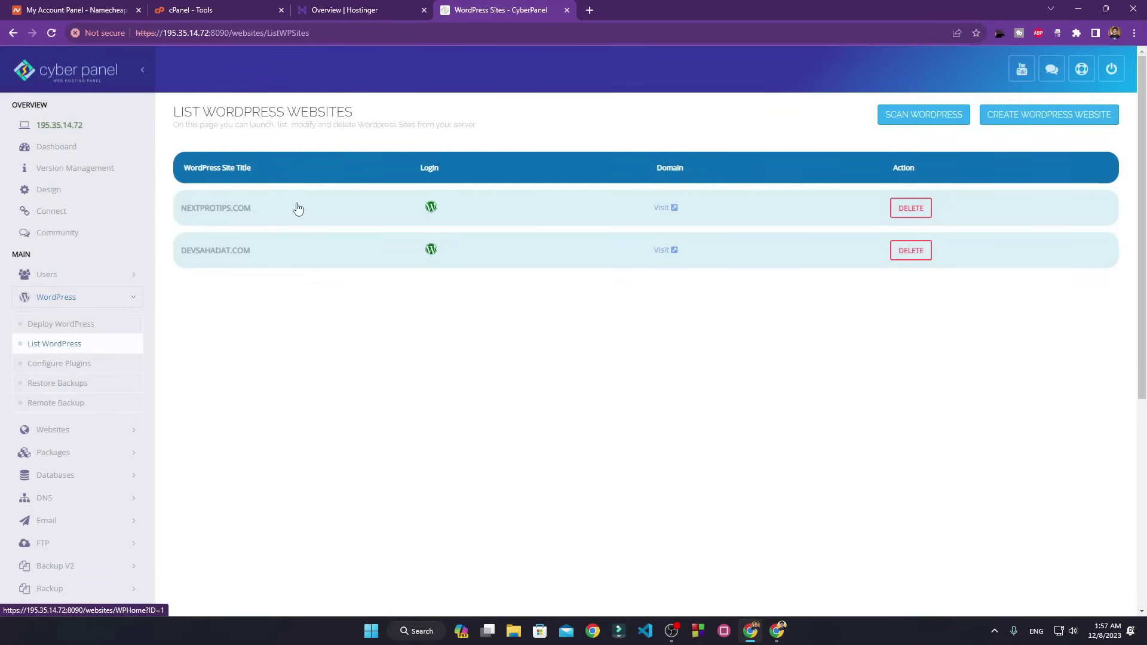
left_click_drag(254, 256, 190, 259)
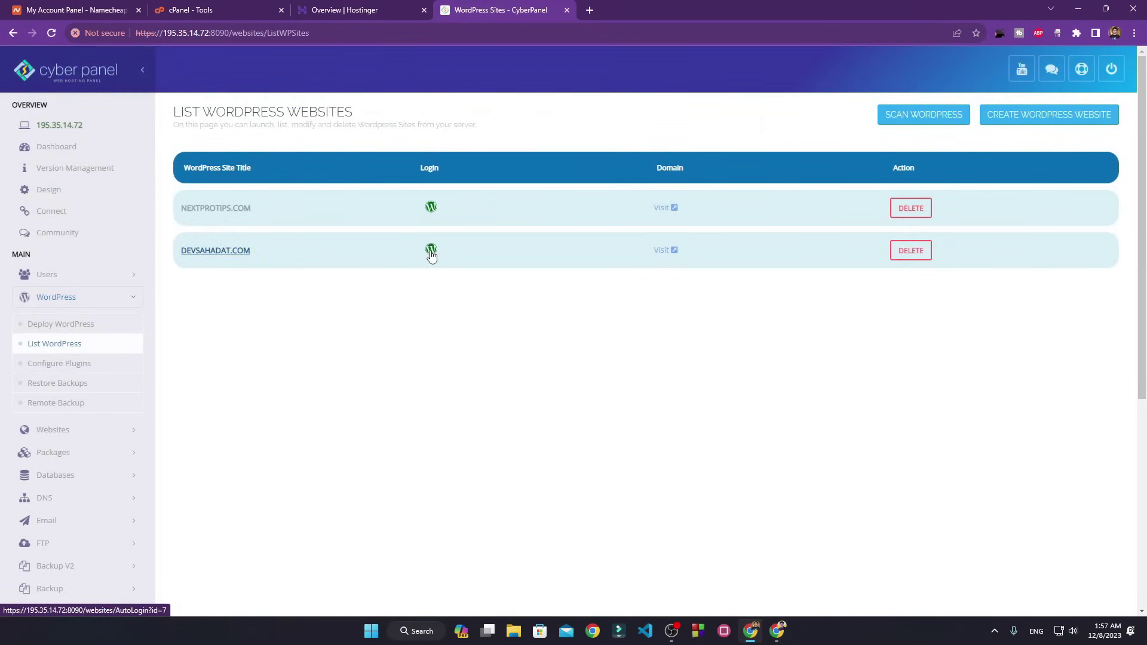
- Visit devsahadat.com and go to its /wp-admin/ login page
left_click(660, 253)
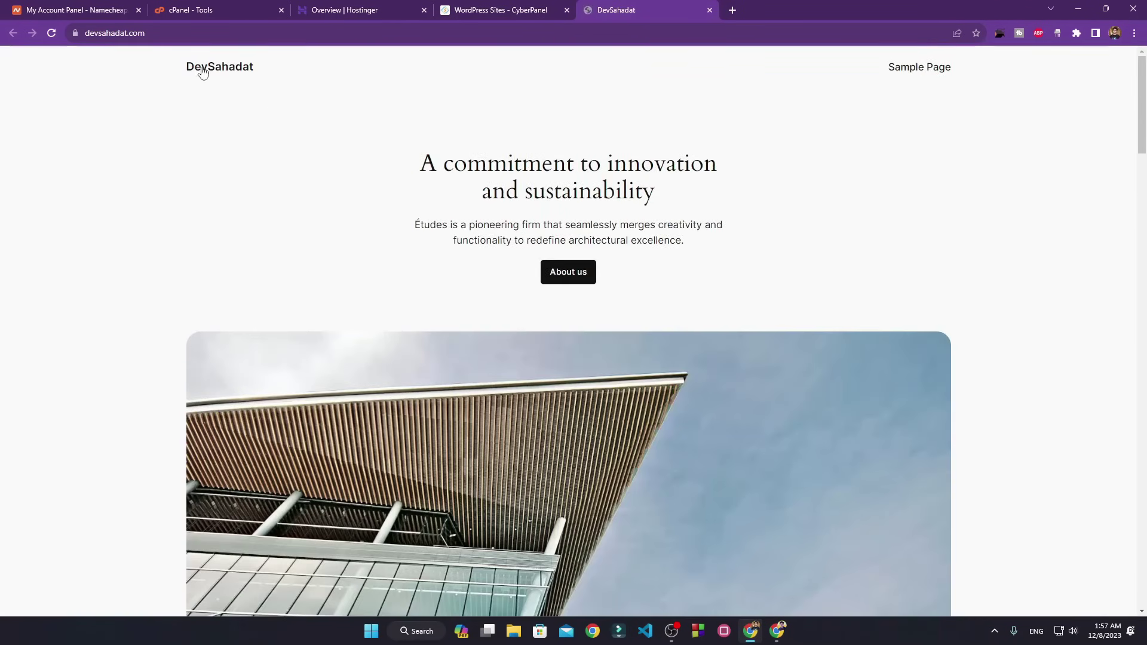
left_click_drag(416, 167, 892, 272)
scroll(892, 272, "down", 15)
scroll(892, 272, "up", 15)
left_click(319, 33)
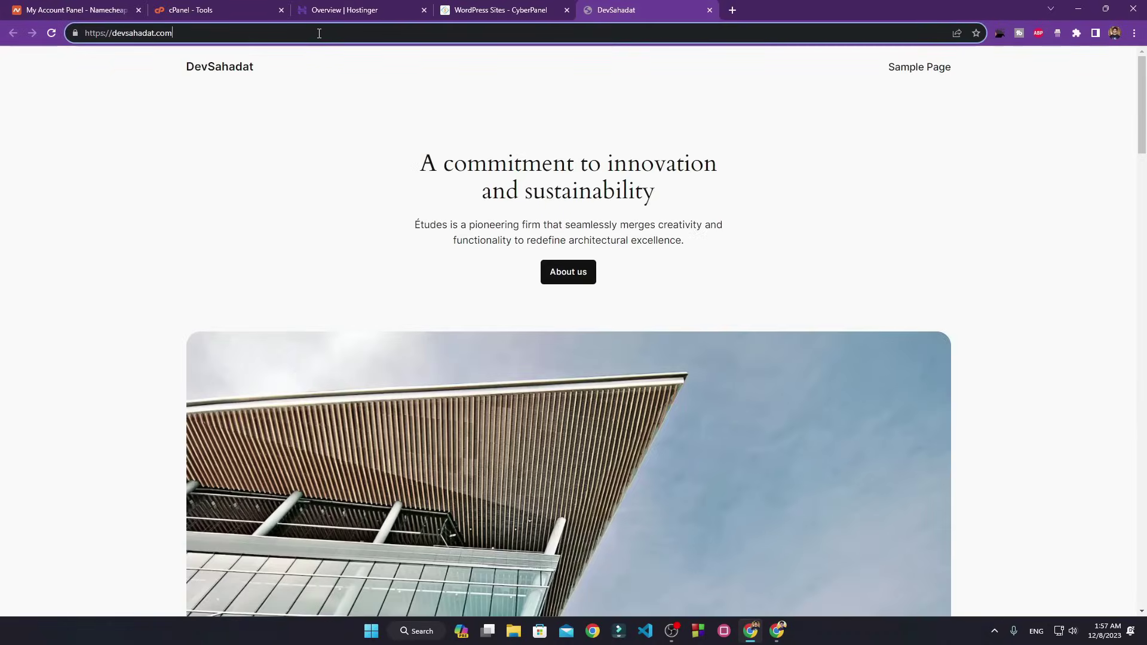
type("/")
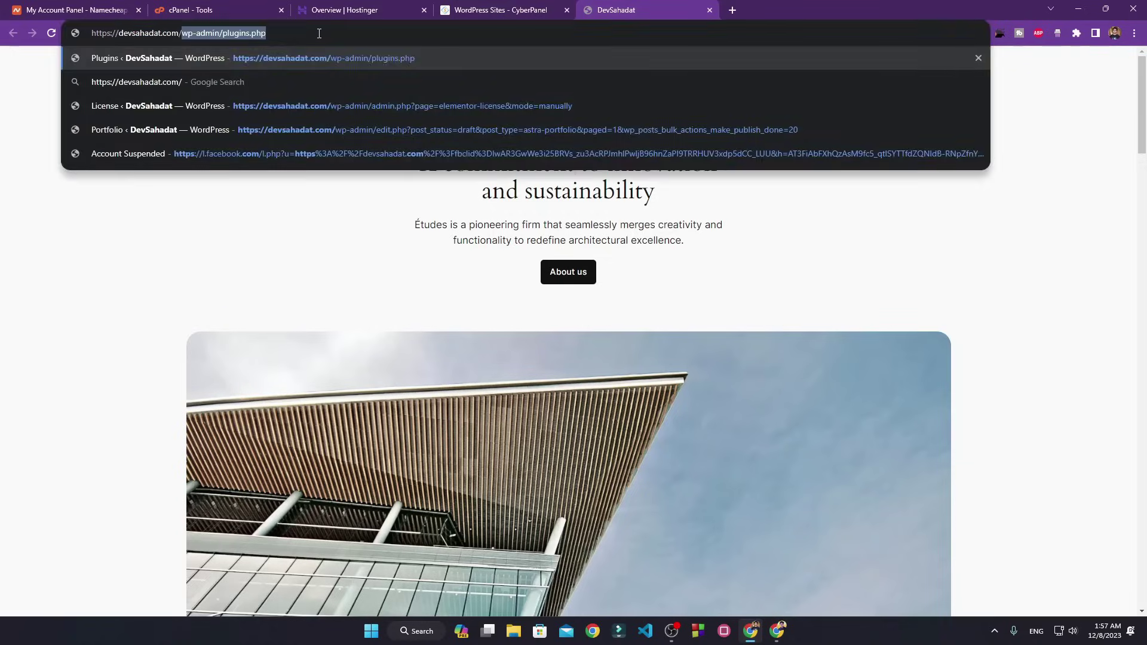
key("Right")
key("BackSpace")
key("BackSpace")
key("BackSpace")
key("BackSpace")
key("BackSpace")
key("BackSpace")
key("BackSpace")
key("BackSpace")
key("BackSpace")
key("BackSpace")
key("BackSpace")
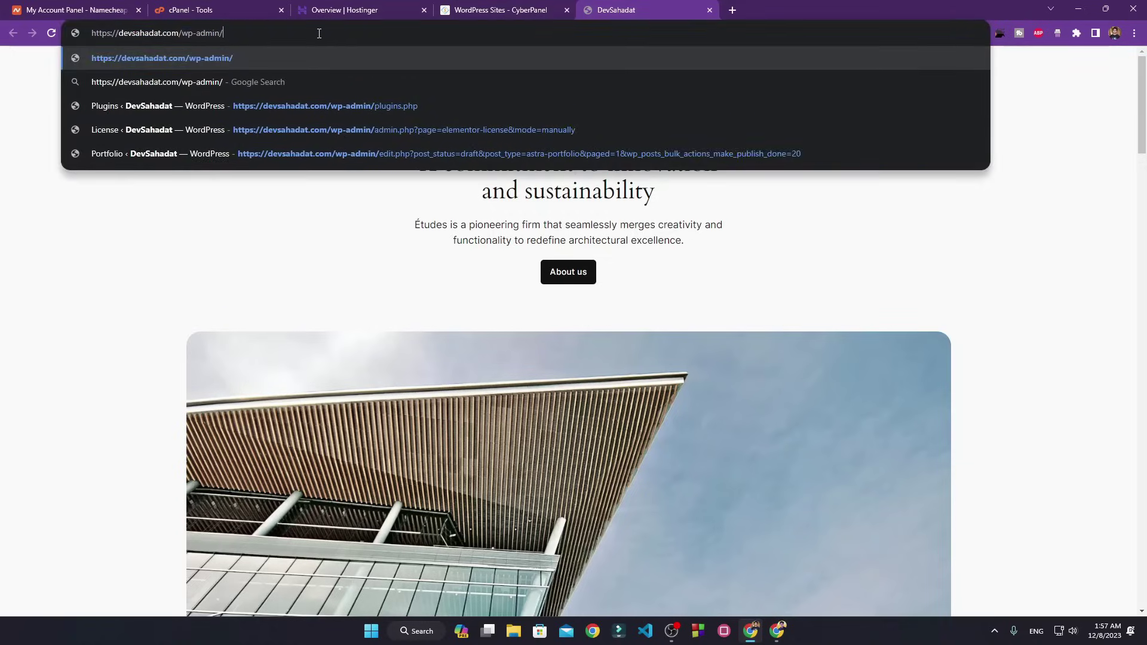
key("Return")
- Log in to the WordPress admin and open Tools > Site Health
left_click(568, 211)
left_click(571, 244)
left_click(550, 255)
type("••••••••••••••")
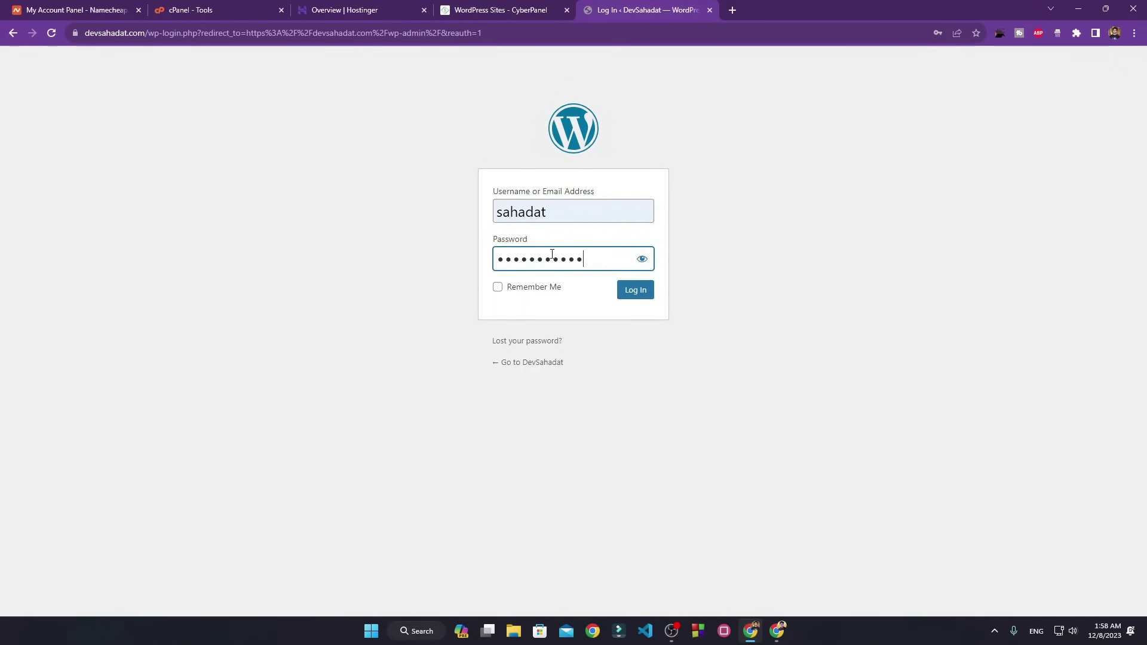
left_click(635, 291)
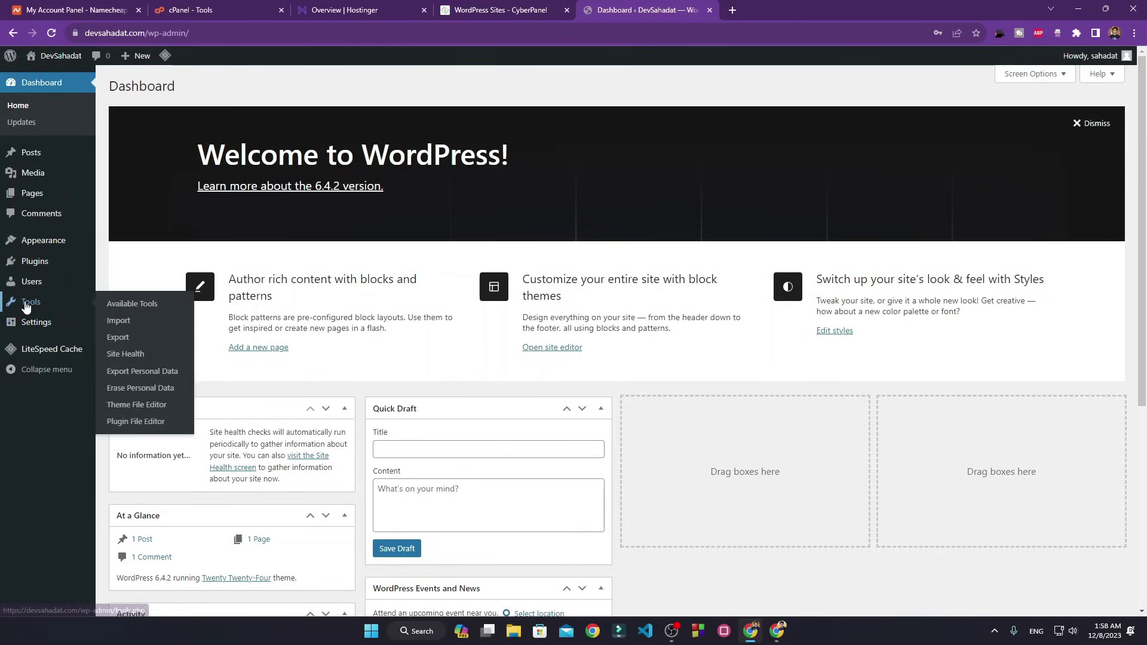
mouse_move(27, 303)
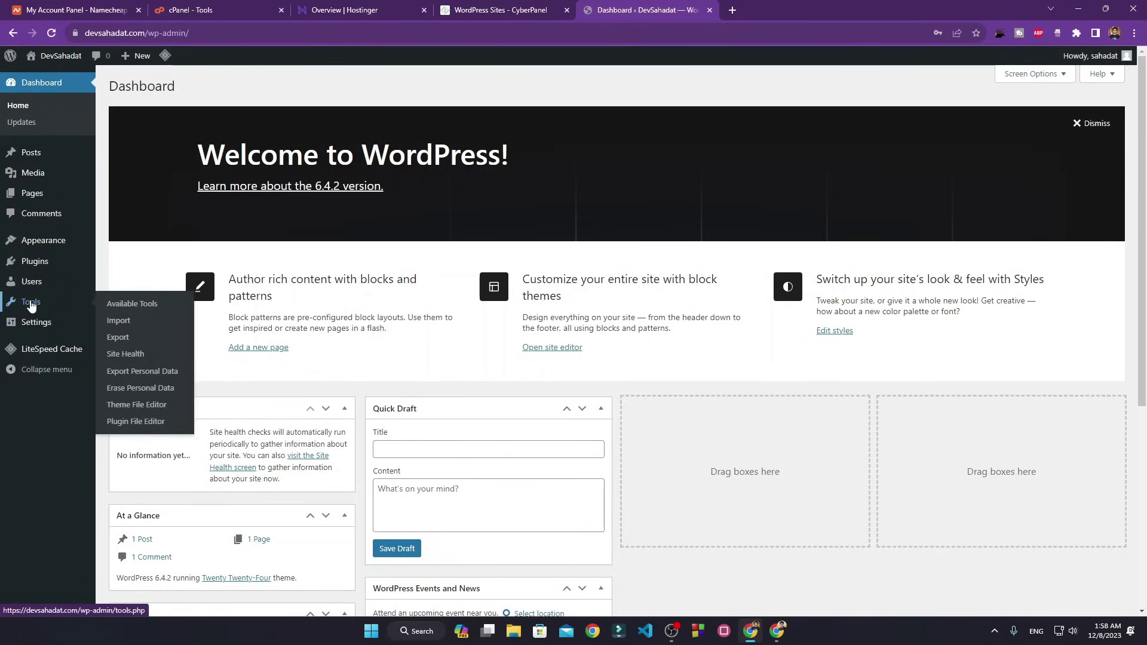
left_click(124, 355)
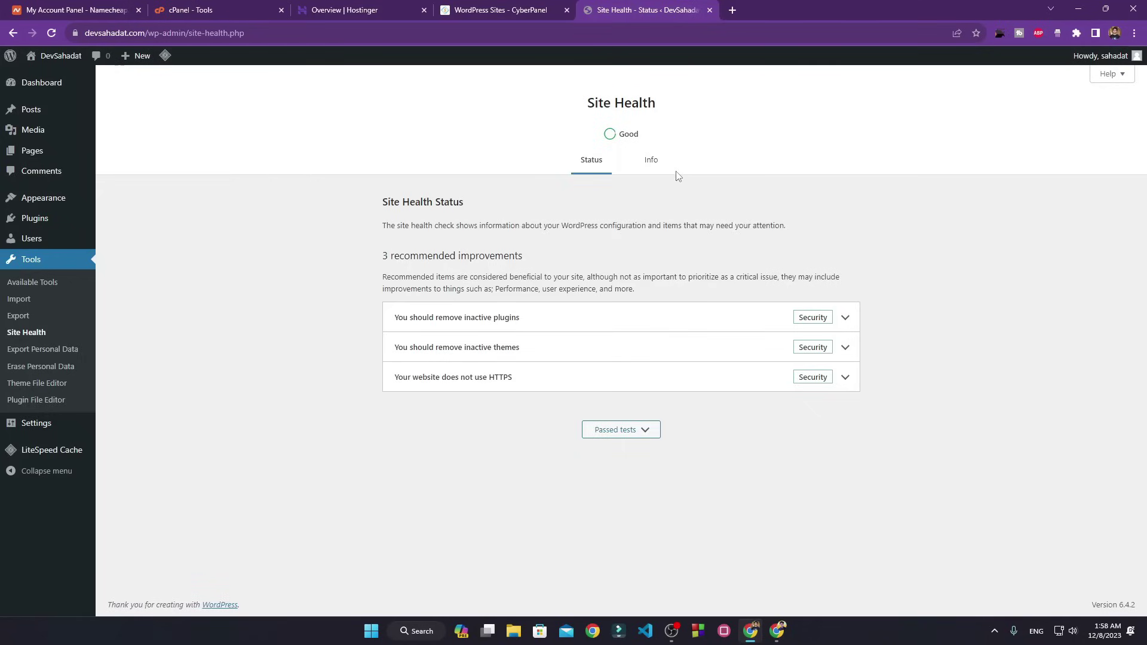
left_click(651, 162)
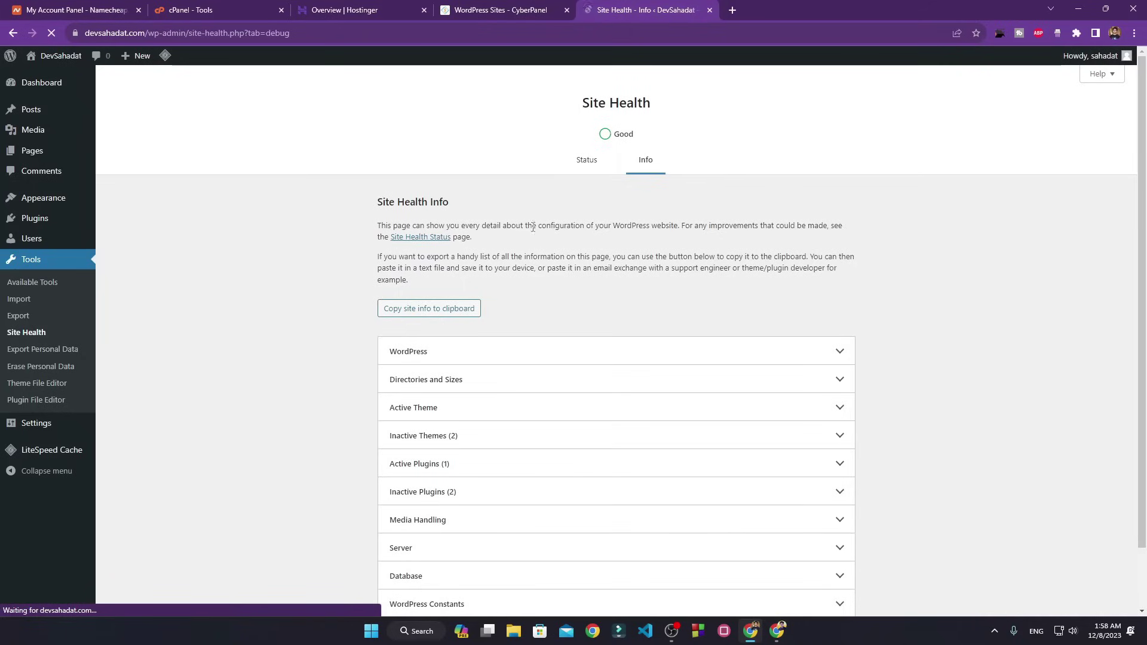
scroll(278, 271, "down", 2)
left_click(433, 478)
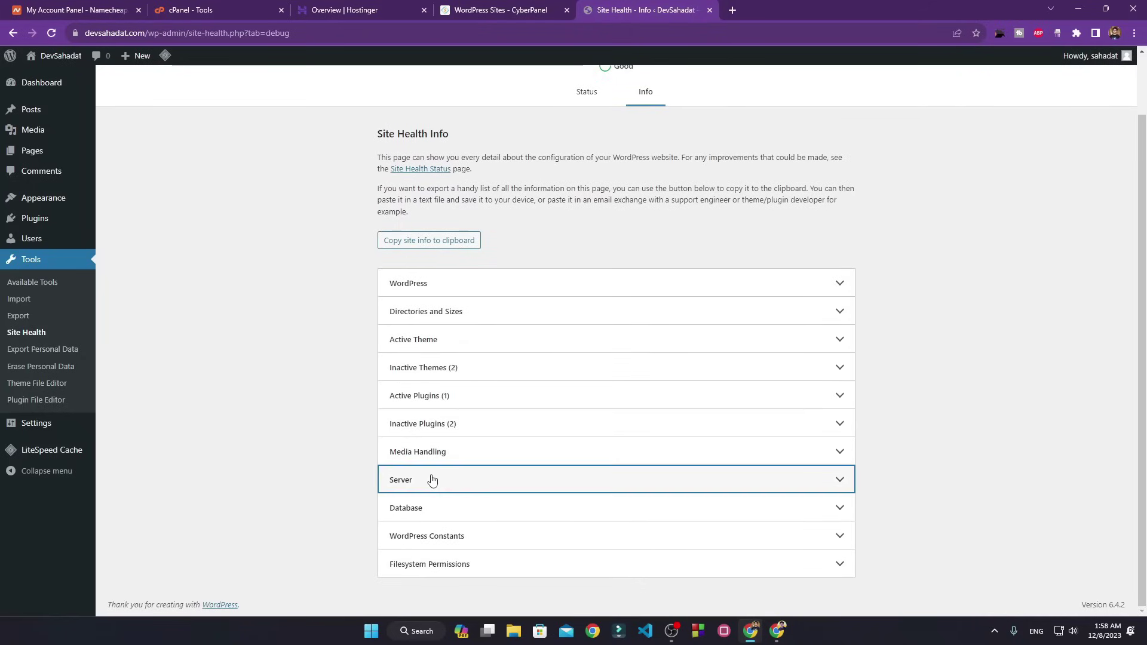
scroll(637, 330, "down", 5)
scroll(639, 332, "down", 2)
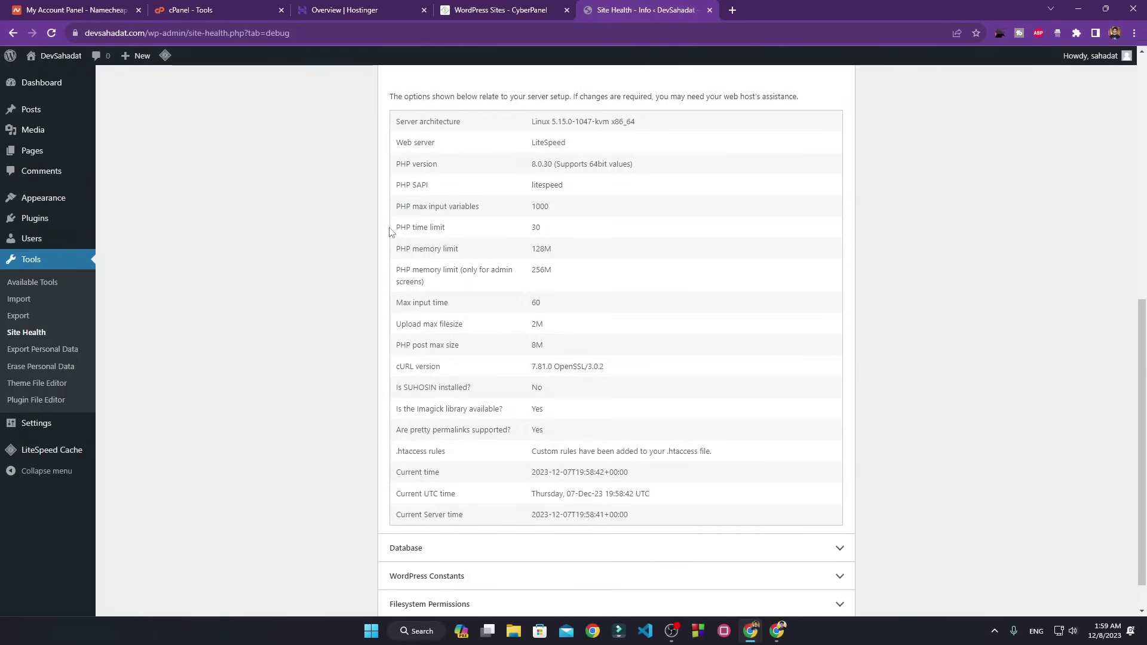
left_click_drag(396, 227, 462, 230)
left_click_drag(554, 227, 529, 228)
left_click(421, 246)
left_click_drag(397, 254, 481, 255)
left_click_drag(396, 270, 486, 282)
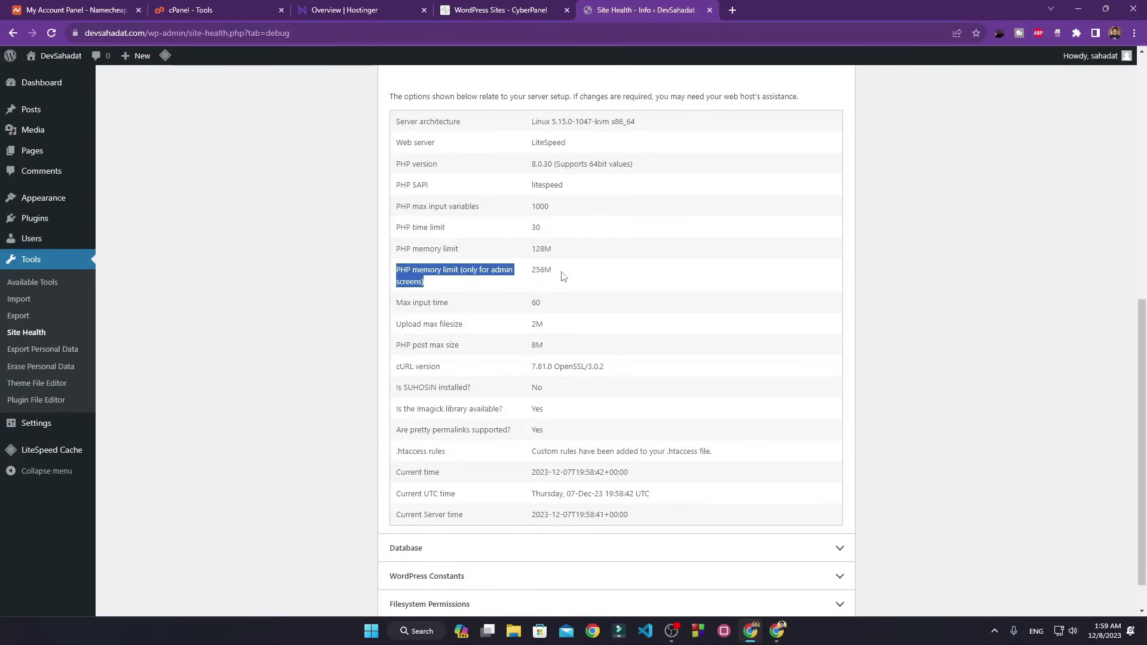
left_click_drag(554, 276, 527, 275)
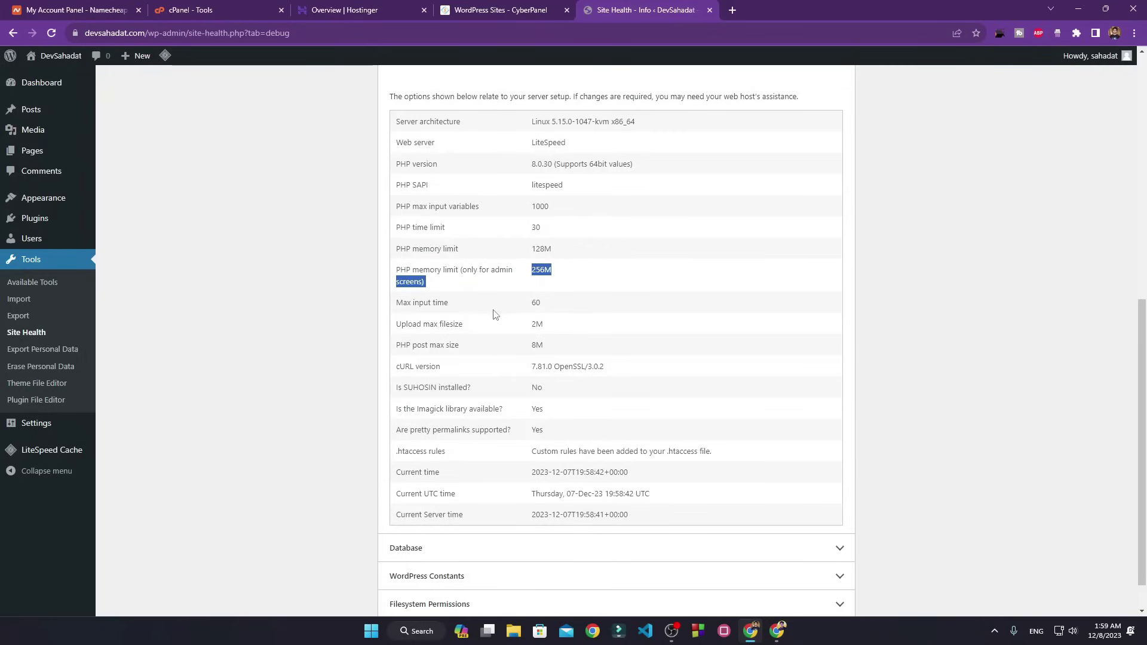
left_click(541, 303)
left_click_drag(397, 325, 500, 326)
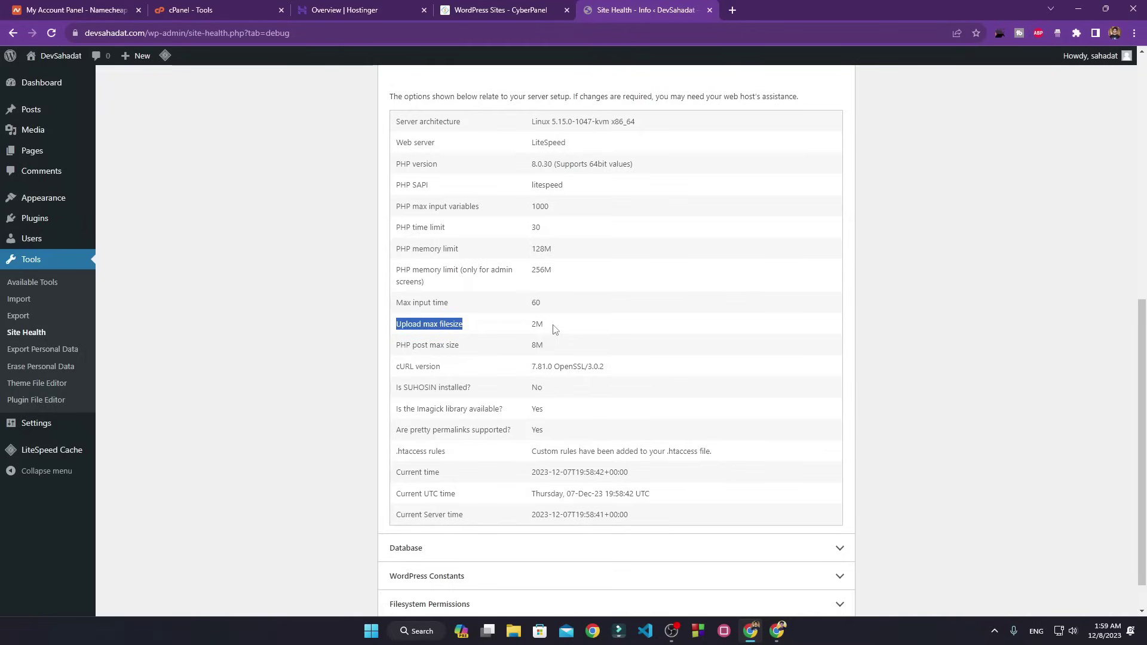
left_click(555, 330)
scroll(561, 340, "up", 2)
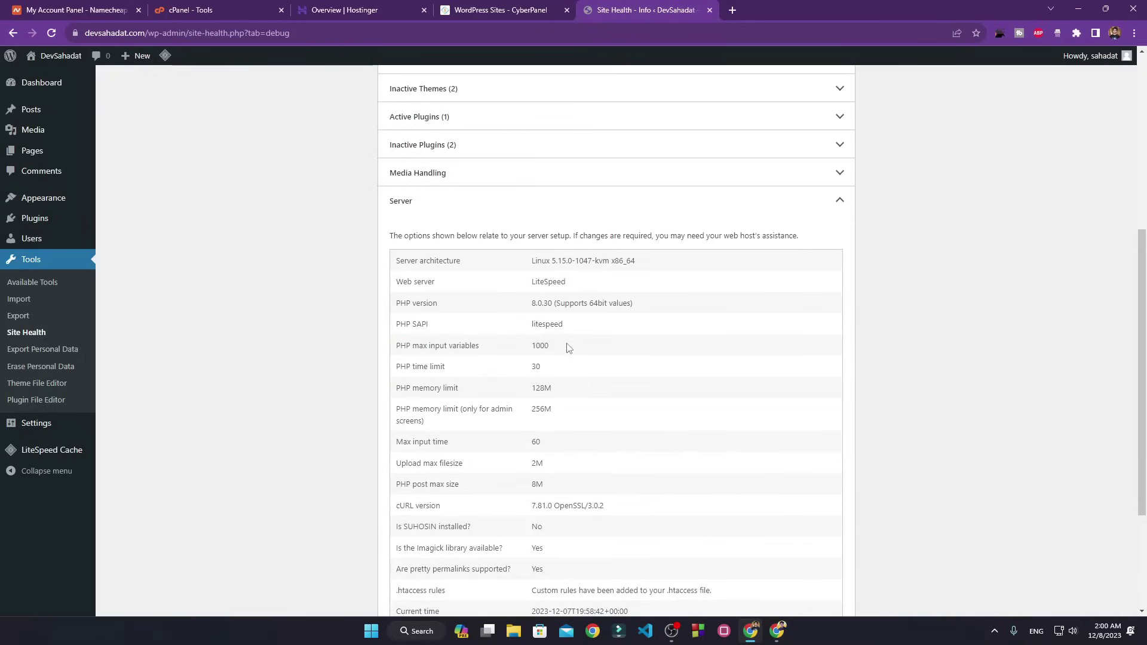
double_click(533, 390)
left_click(572, 394)
triple_click(493, 392)
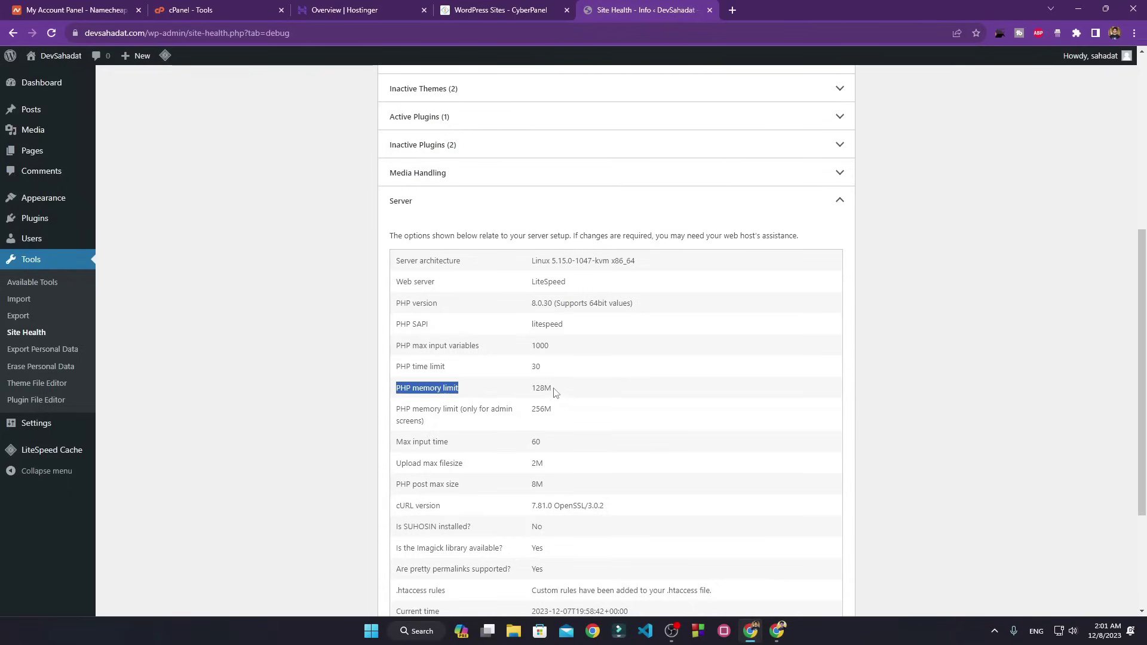
left_click(554, 394)
double_click(547, 388)
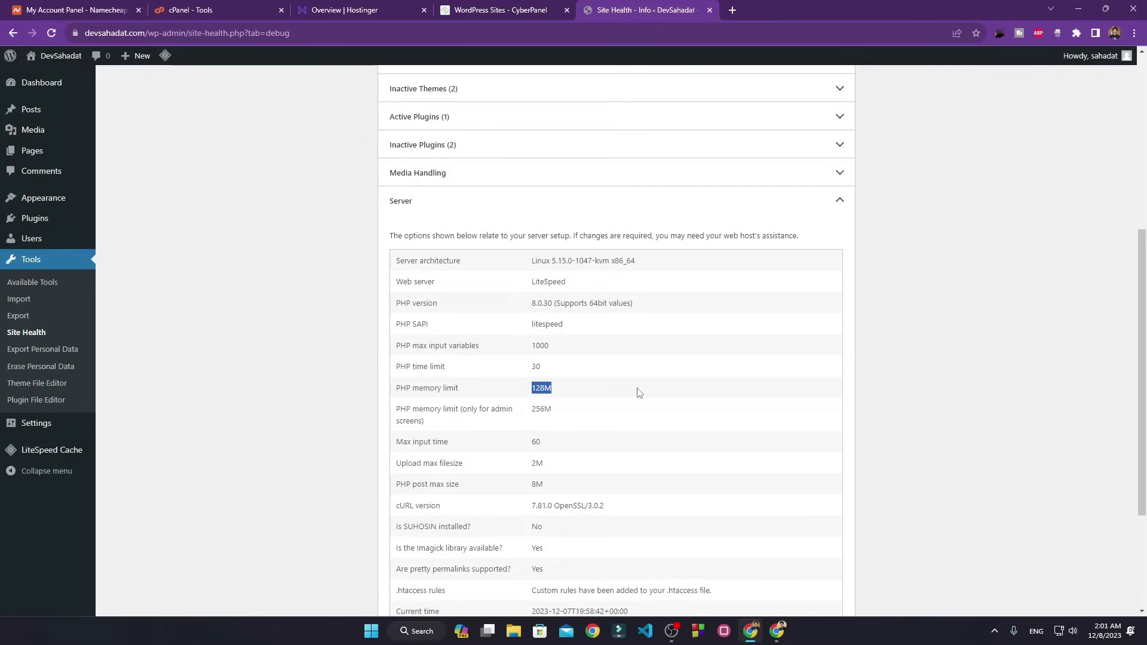
left_click(560, 394)
double_click(536, 367)
left_click(543, 370)
- Open CyberPanel's Edit PHP Configs page and load the PHP 8.1 settings
left_click(501, 7)
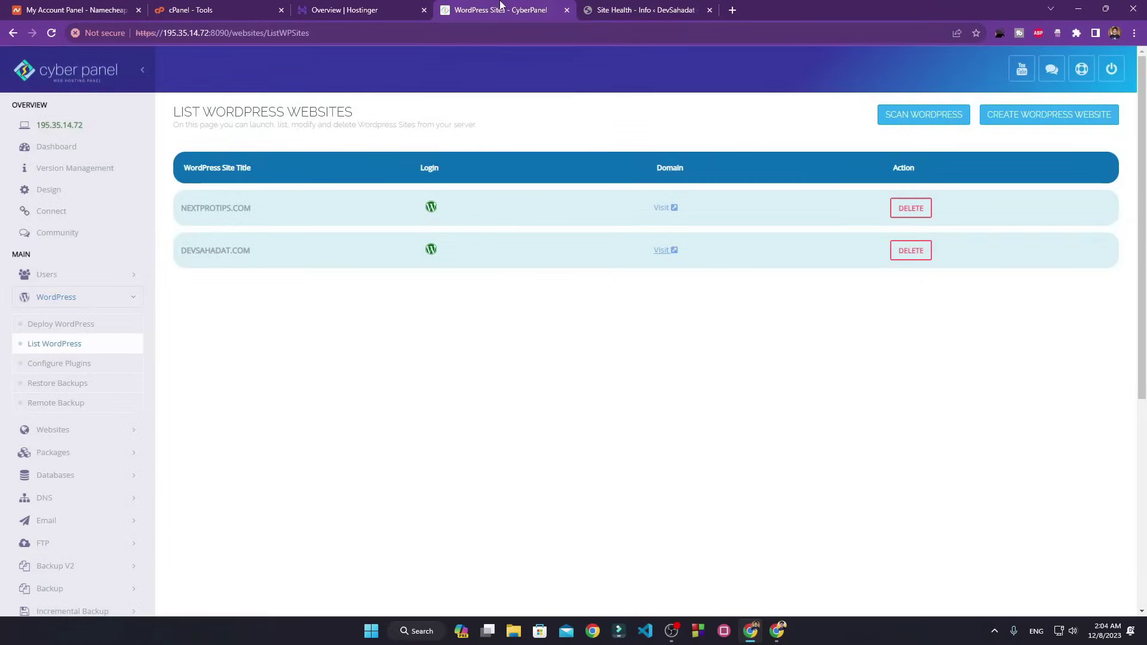
scroll(66, 372, "down", 6)
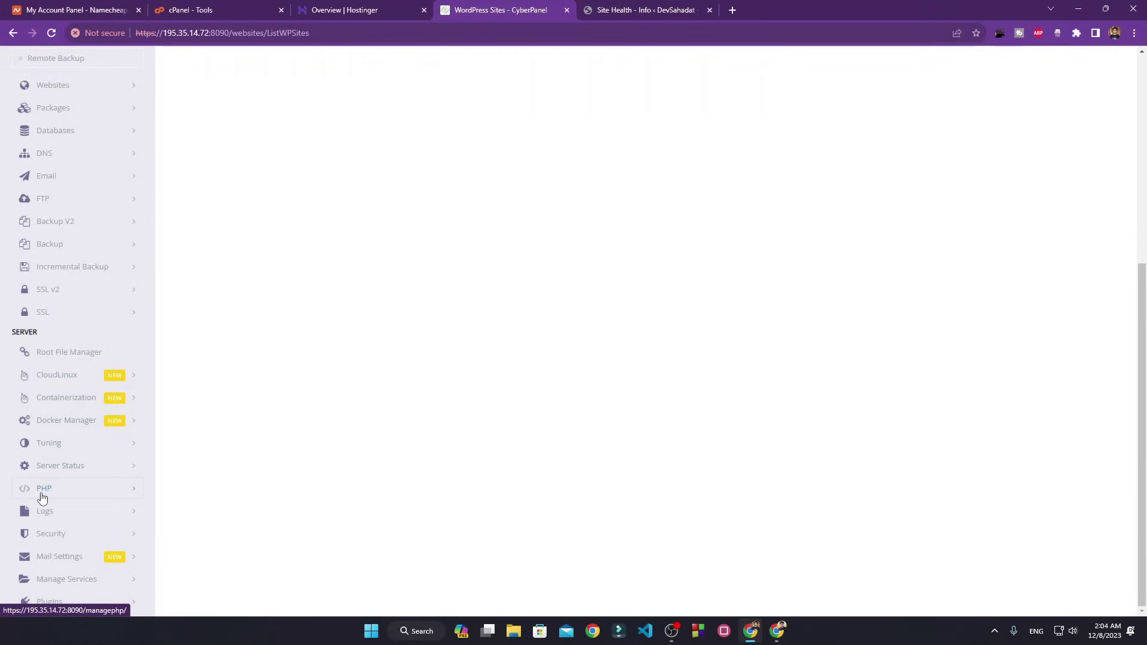
left_click(62, 494)
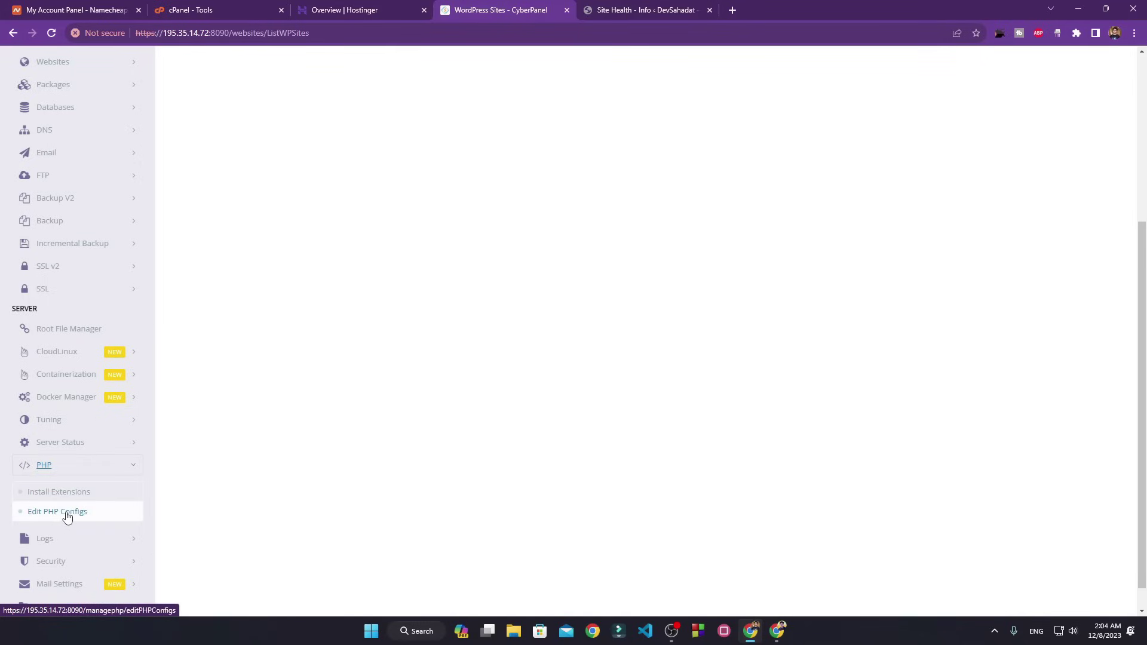
left_click(66, 514)
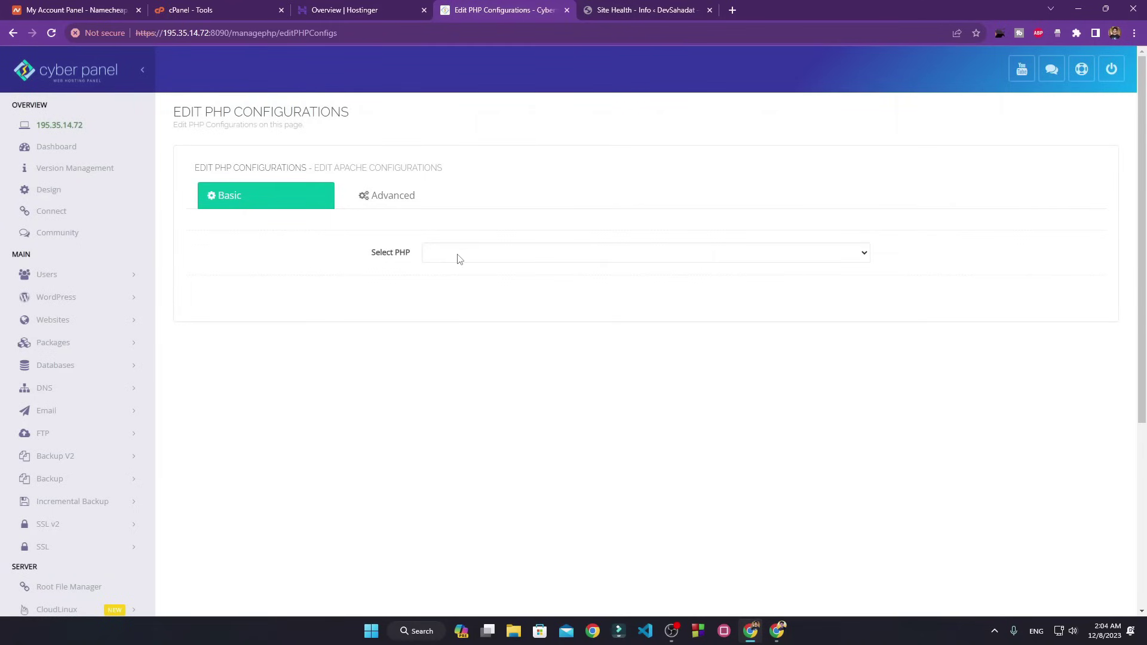
left_click(459, 258)
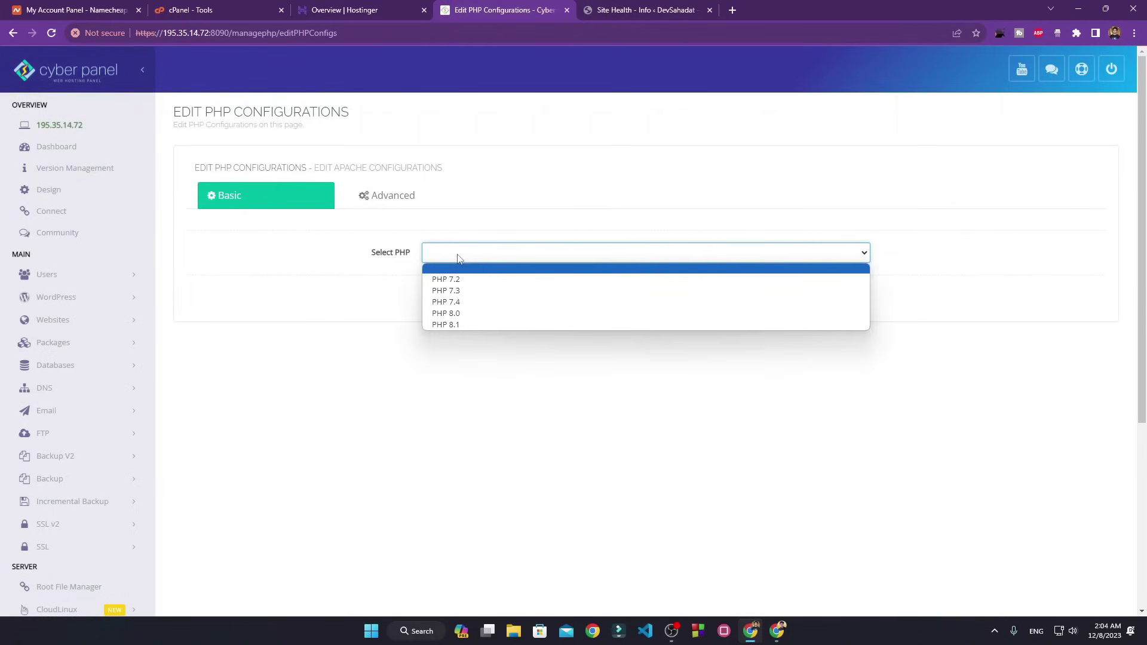
left_click(475, 324)
- Verify memory_limit, upload_max_filesize, post_max_size at 2048M and max_execution_time, max_input_time at 600
scroll(465, 340, "down", 2)
left_click(466, 340)
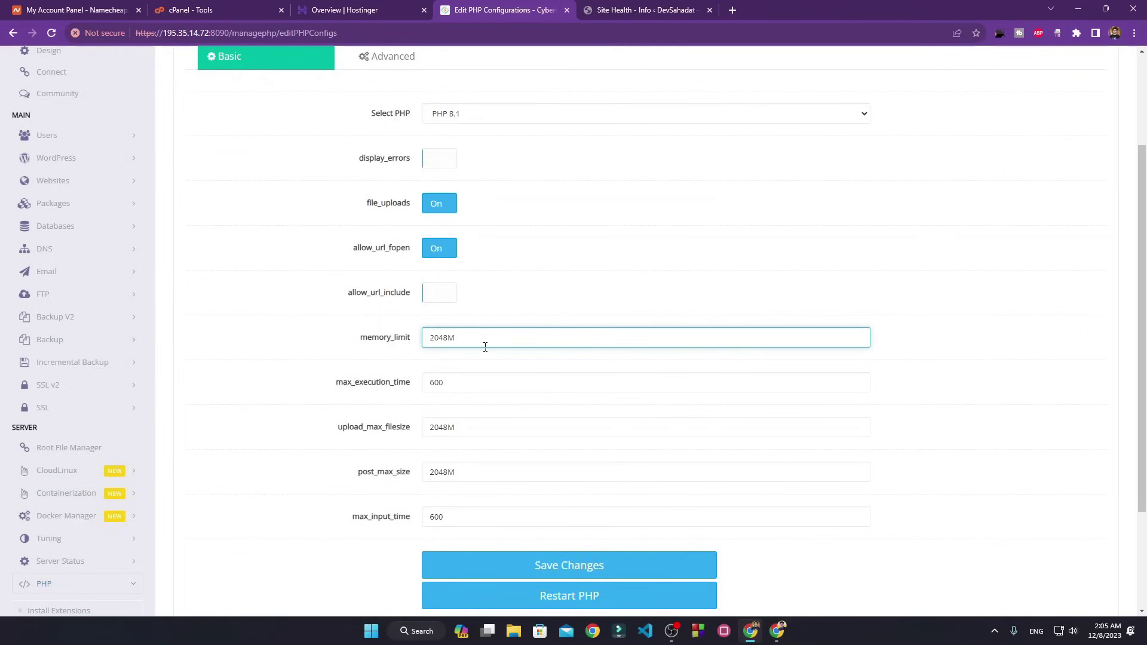
left_click(468, 353)
scroll(468, 353, "down", 2)
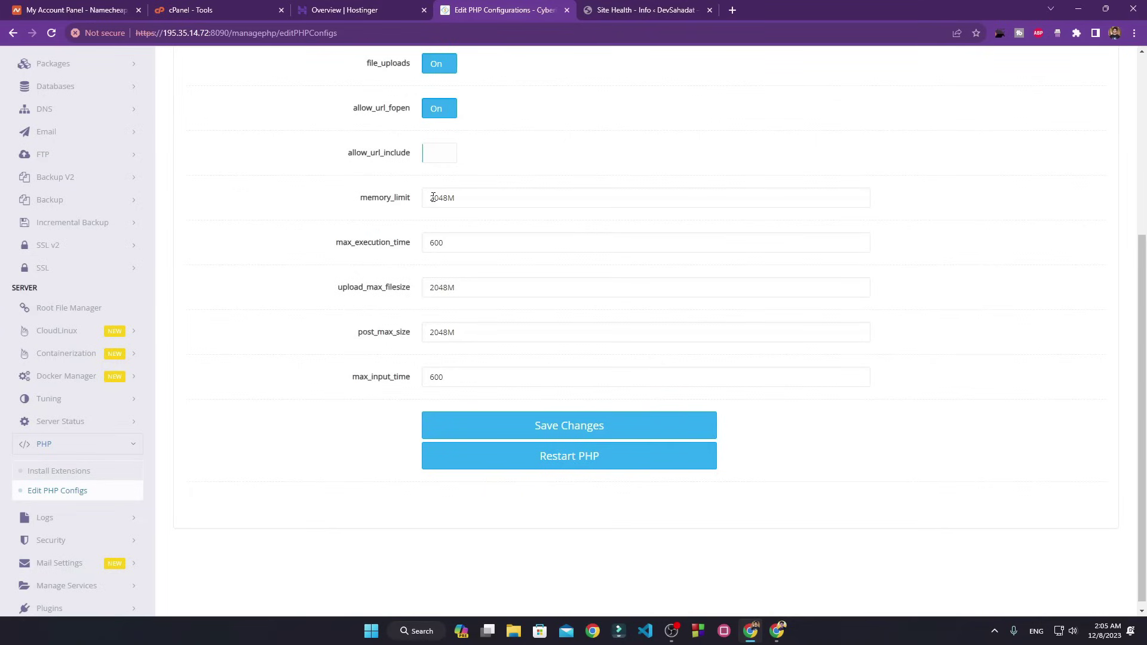
left_click(431, 198)
left_click_drag(431, 198, 466, 198)
left_click(468, 197)
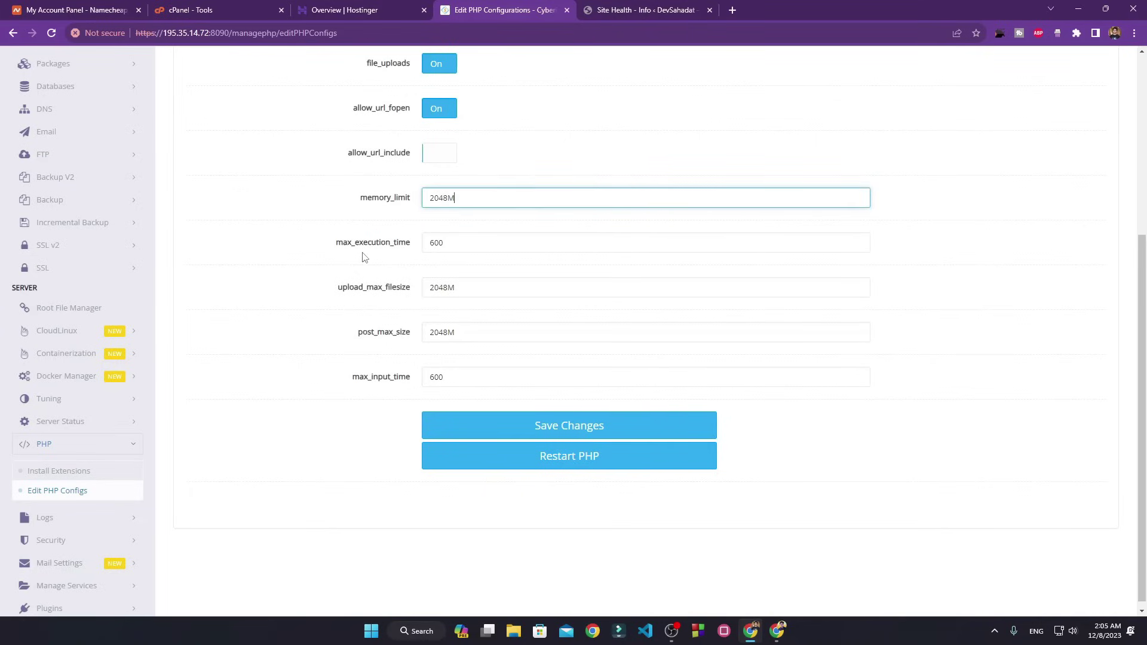
left_click_drag(472, 243, 417, 241)
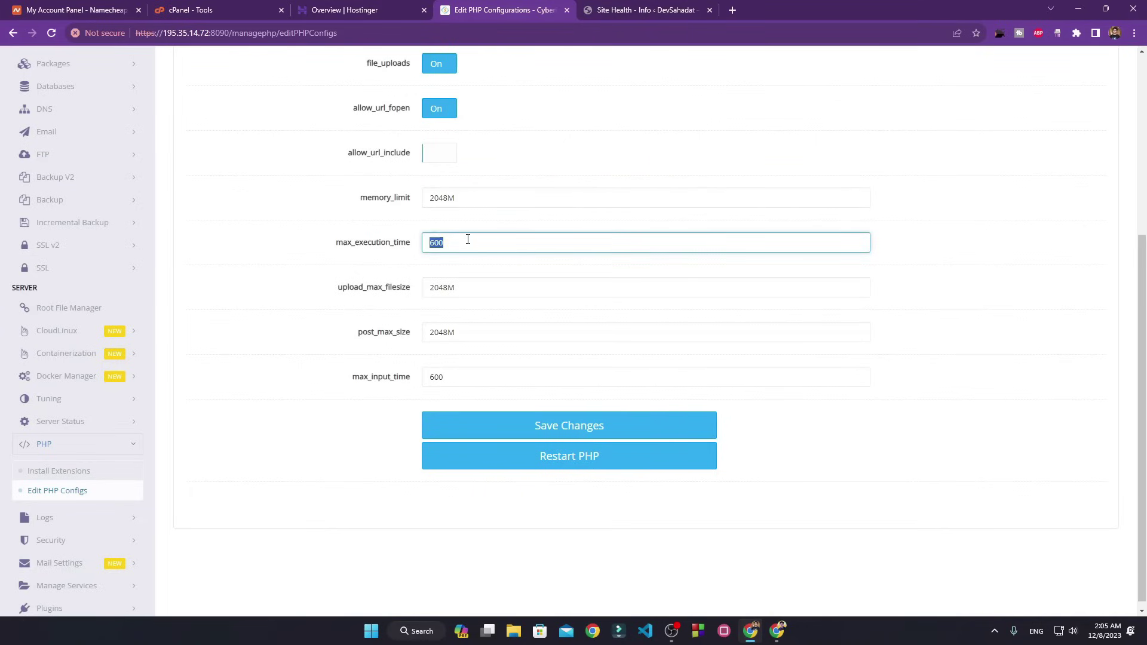
left_click(468, 239)
left_click_drag(459, 288, 423, 290)
left_click(393, 352)
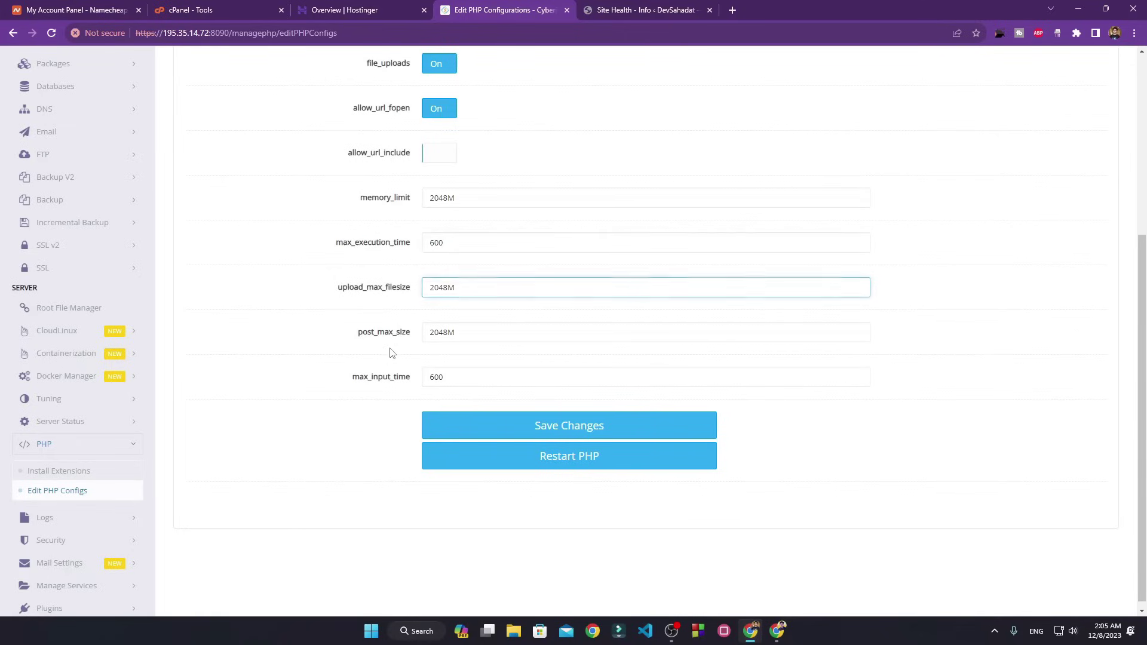
left_click(455, 335)
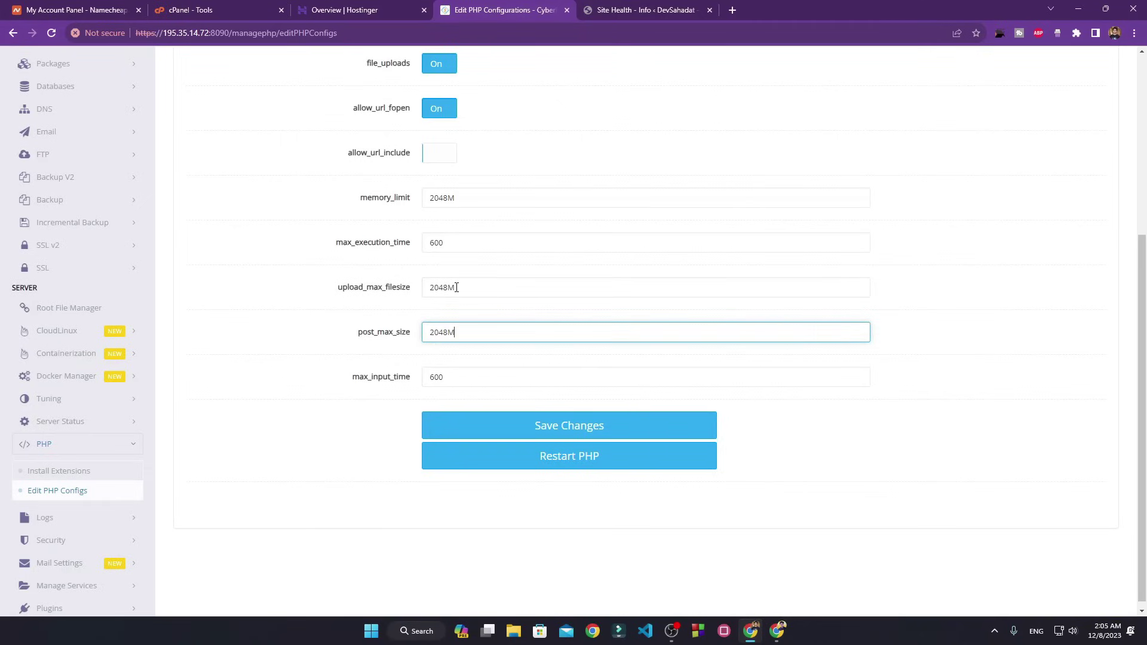
left_click_drag(337, 289, 405, 290)
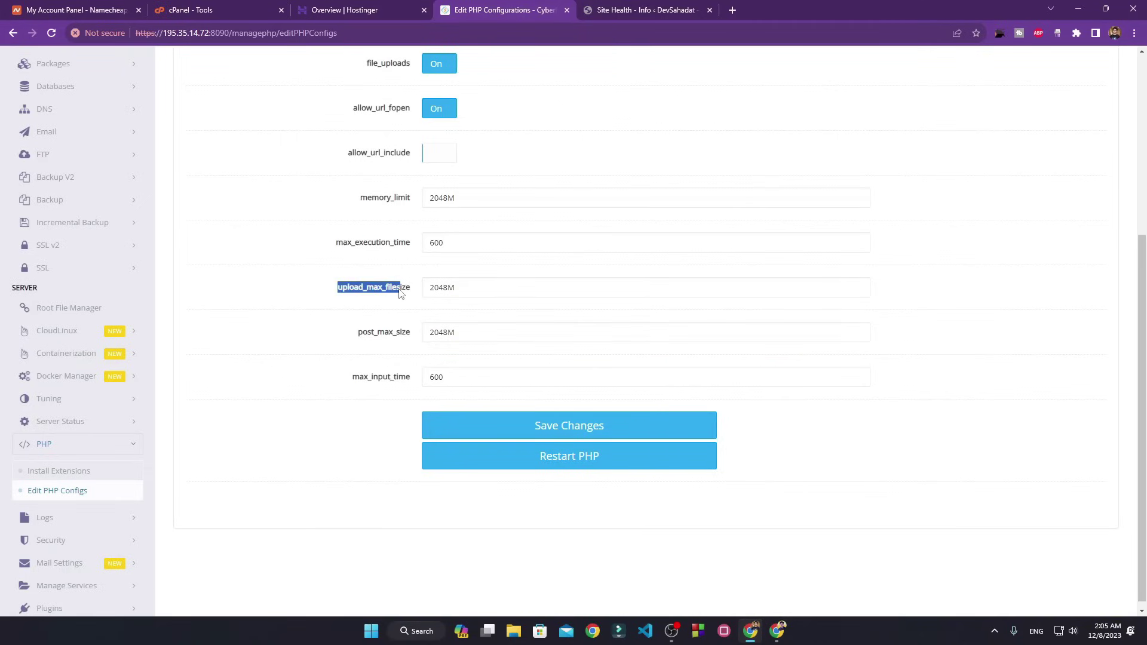
left_click_drag(356, 332, 411, 336)
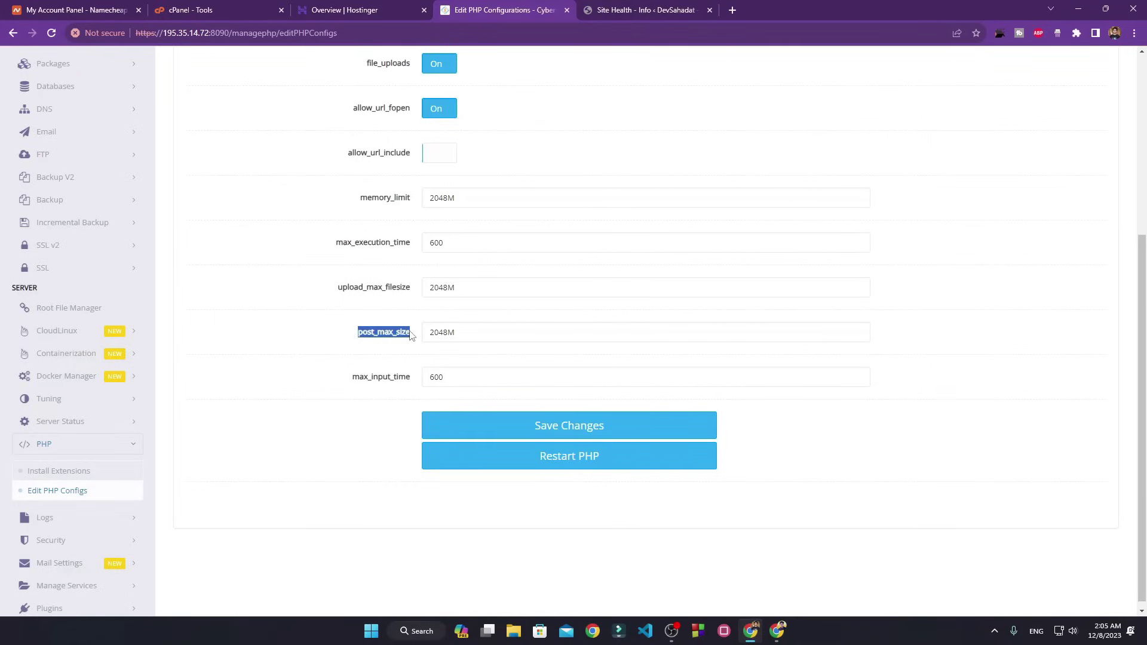
left_click(416, 324)
left_click_drag(343, 389, 414, 381)
left_click(463, 374)
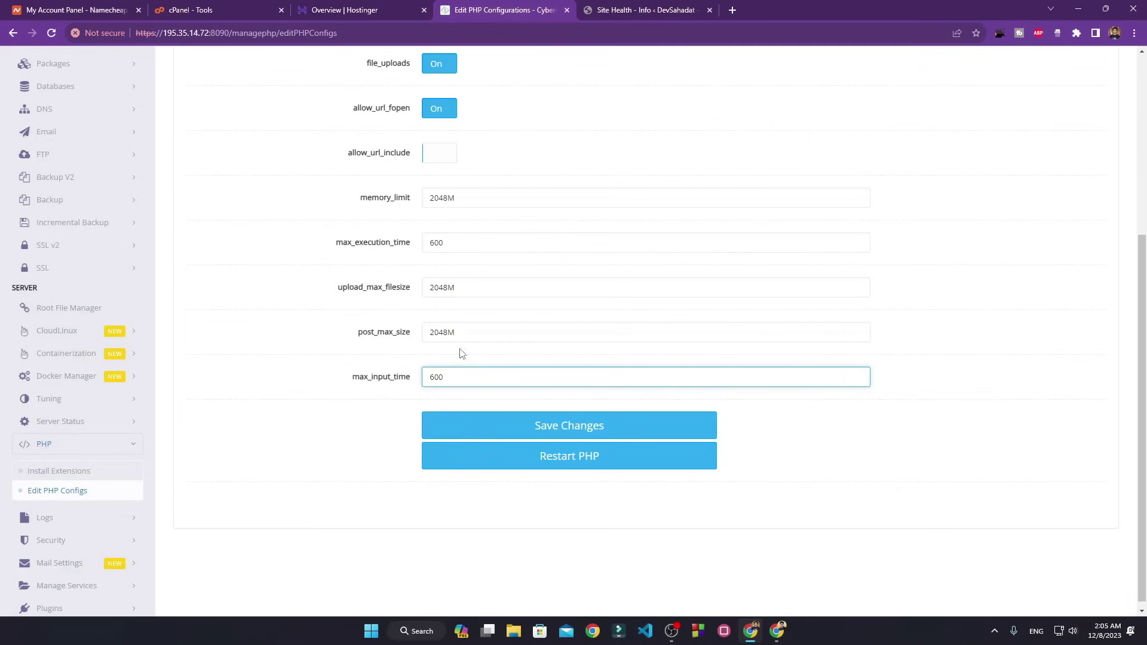
- Save the PHP 8.1 configuration, then purge all LiteSpeed caches in WordPress
left_click(573, 426)
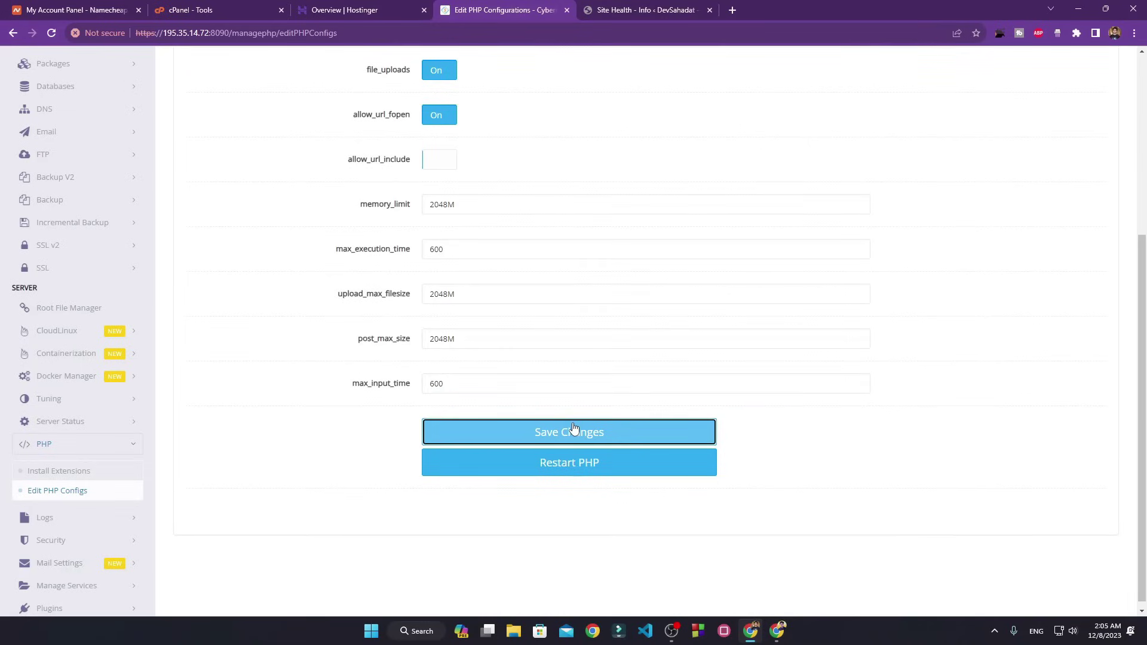
left_click(621, 10)
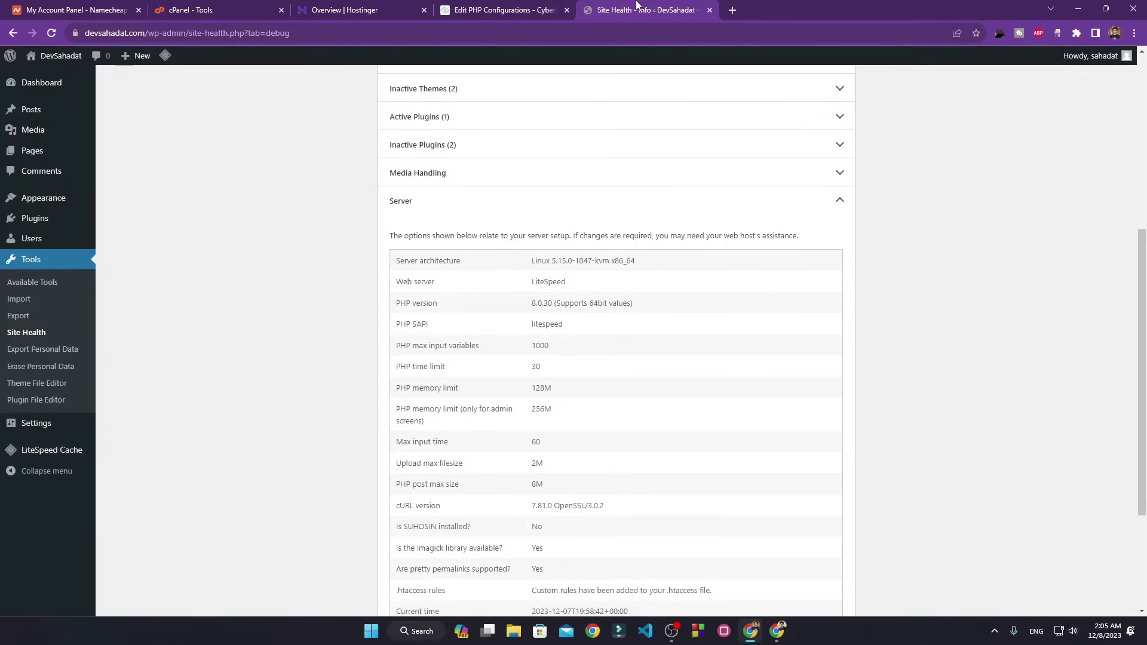
mouse_move(164, 61)
left_click(185, 123)
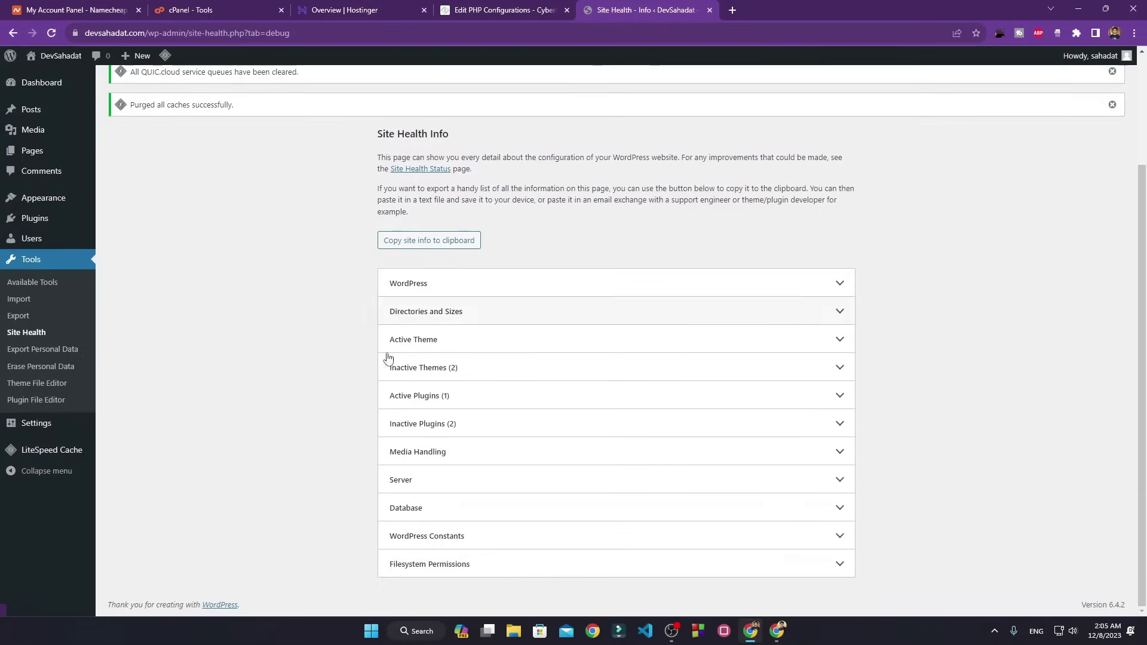
- Recheck Site Health's Server section, which still shows 128M memory and 2M upload limits
left_click(443, 487)
scroll(443, 487, "down", 5)
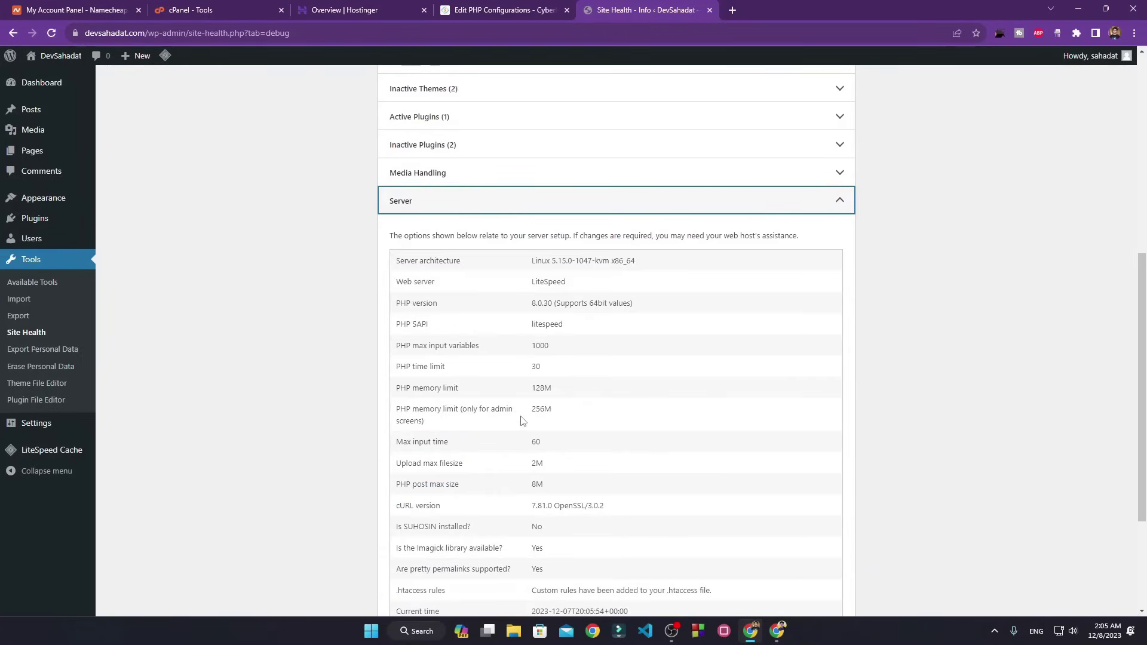
scroll(522, 423, "down", 2)
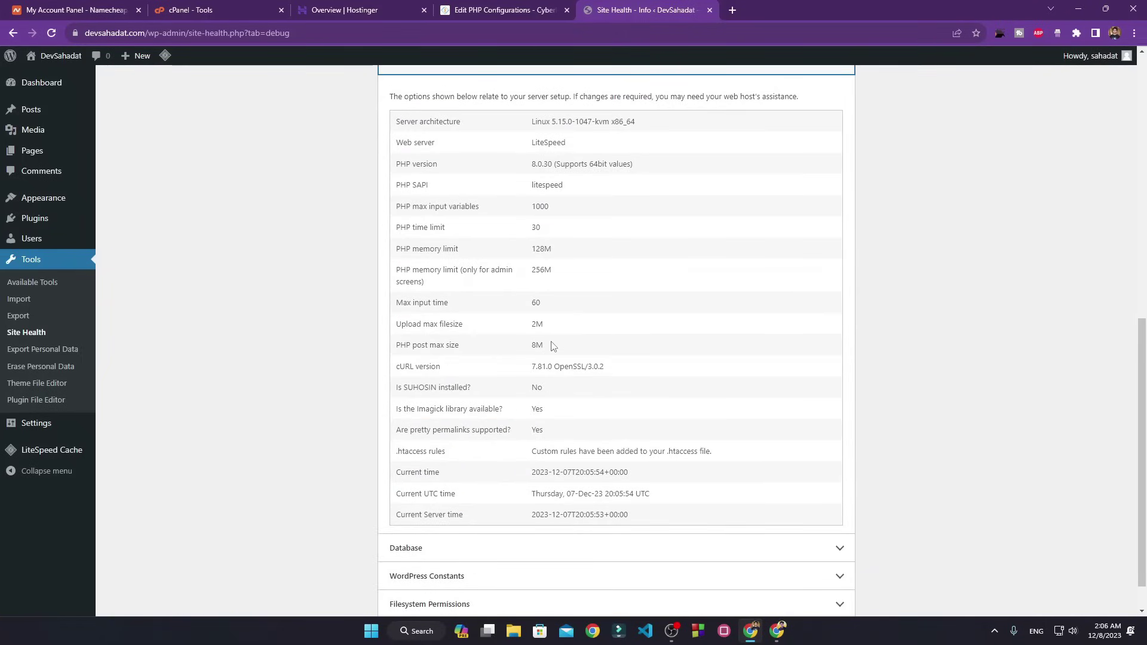
left_click(529, 8)
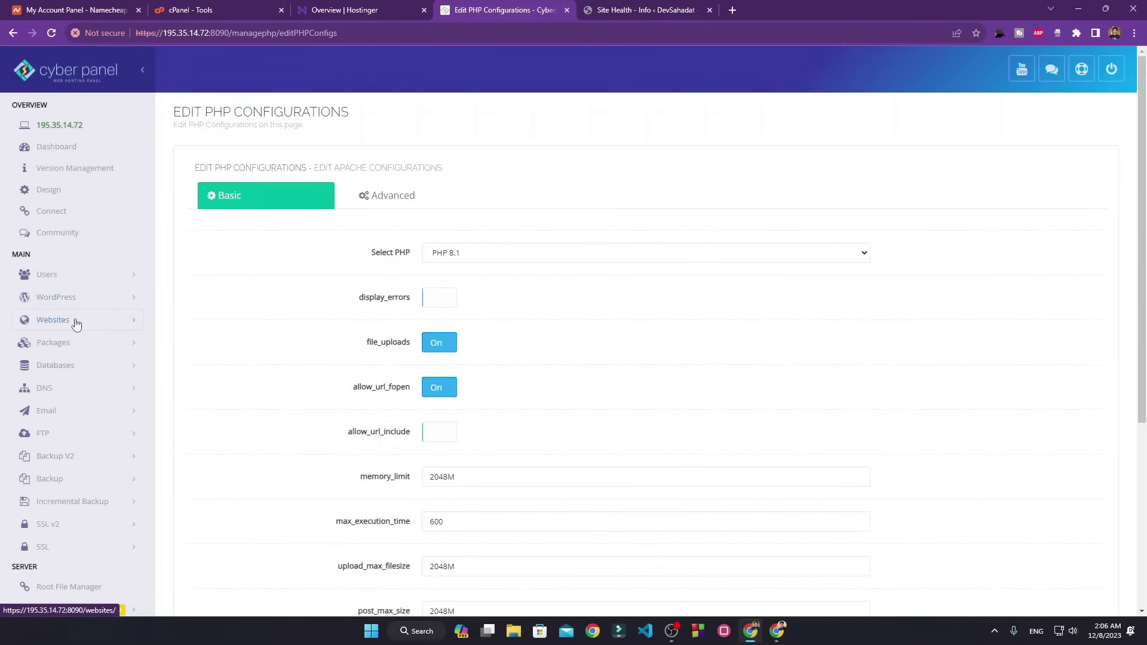
- Open devsahadat.com's management page in CyberPanel and change its PHP version to 8.1
left_click(74, 320)
left_click(64, 373)
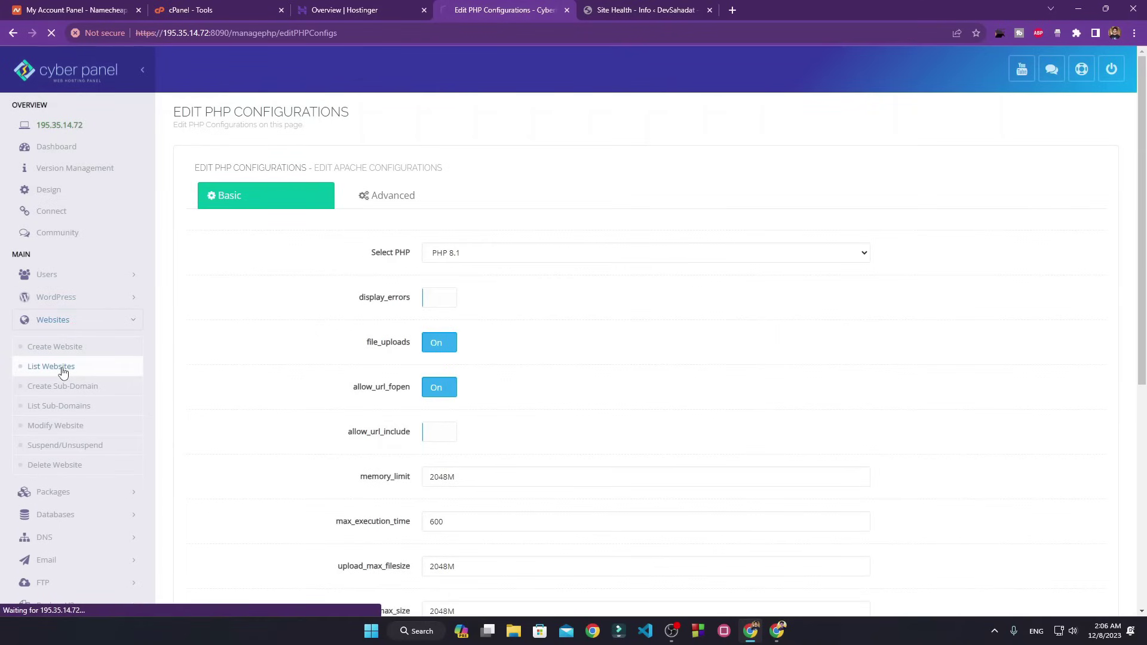
left_click(996, 205)
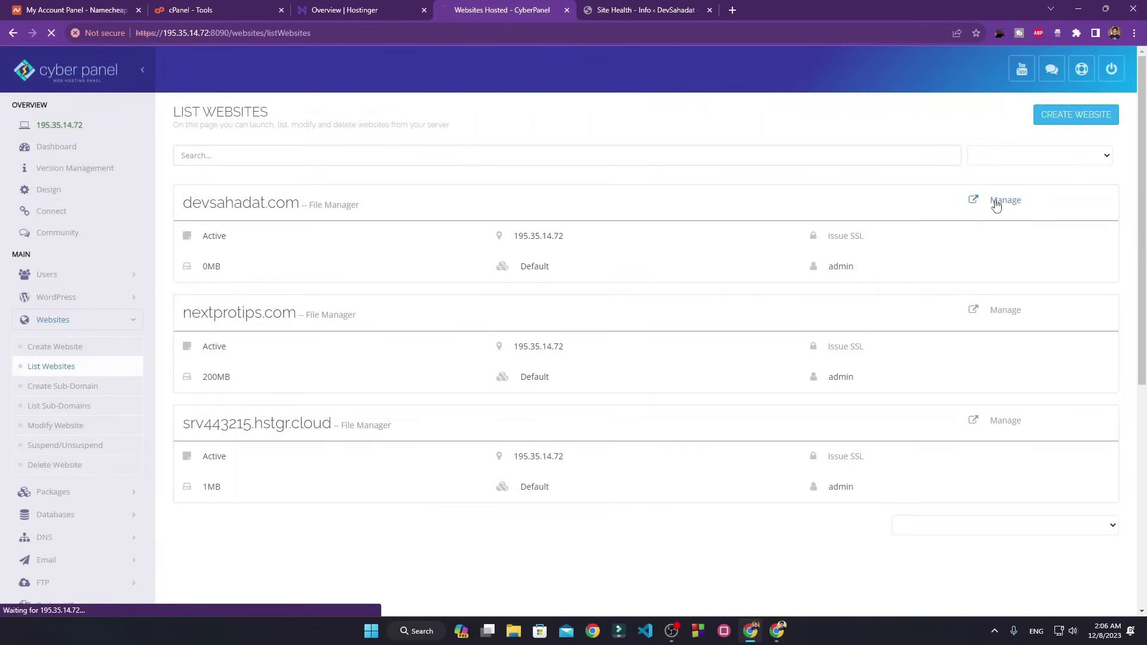
scroll(439, 334, "down", 10)
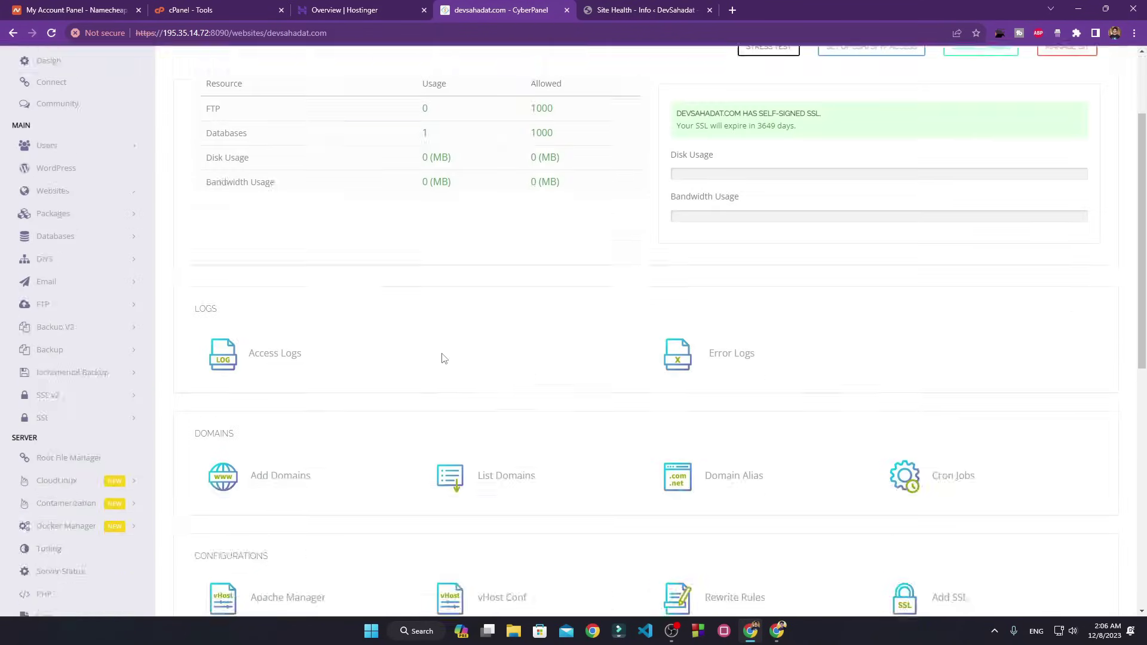
scroll(394, 358, "up", 3)
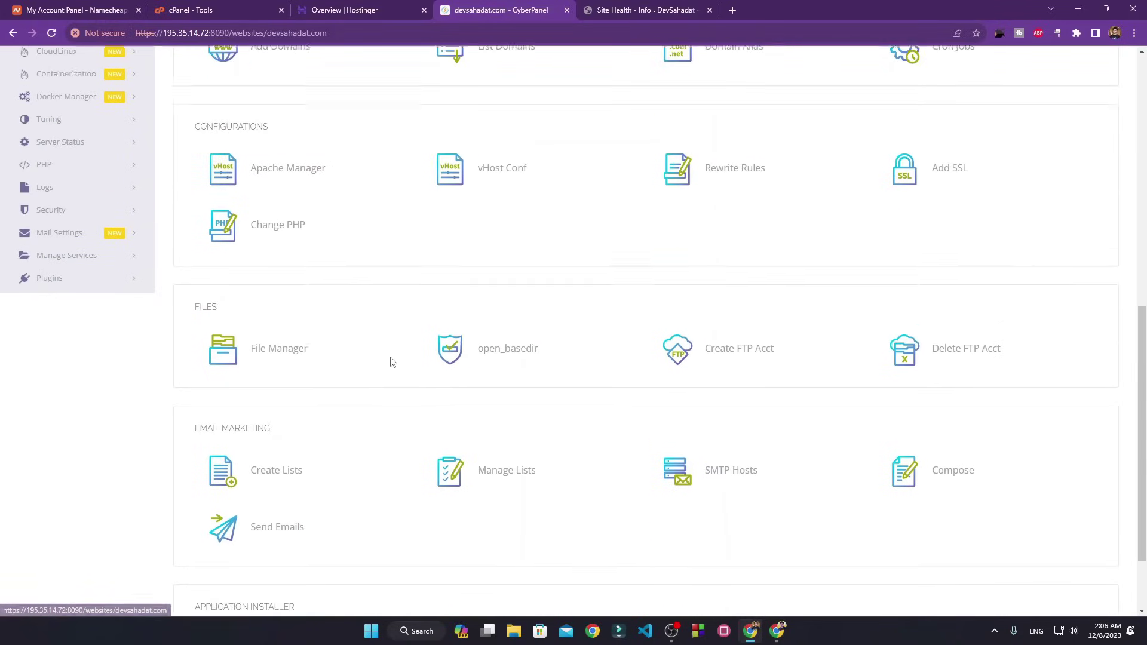
left_click(283, 269)
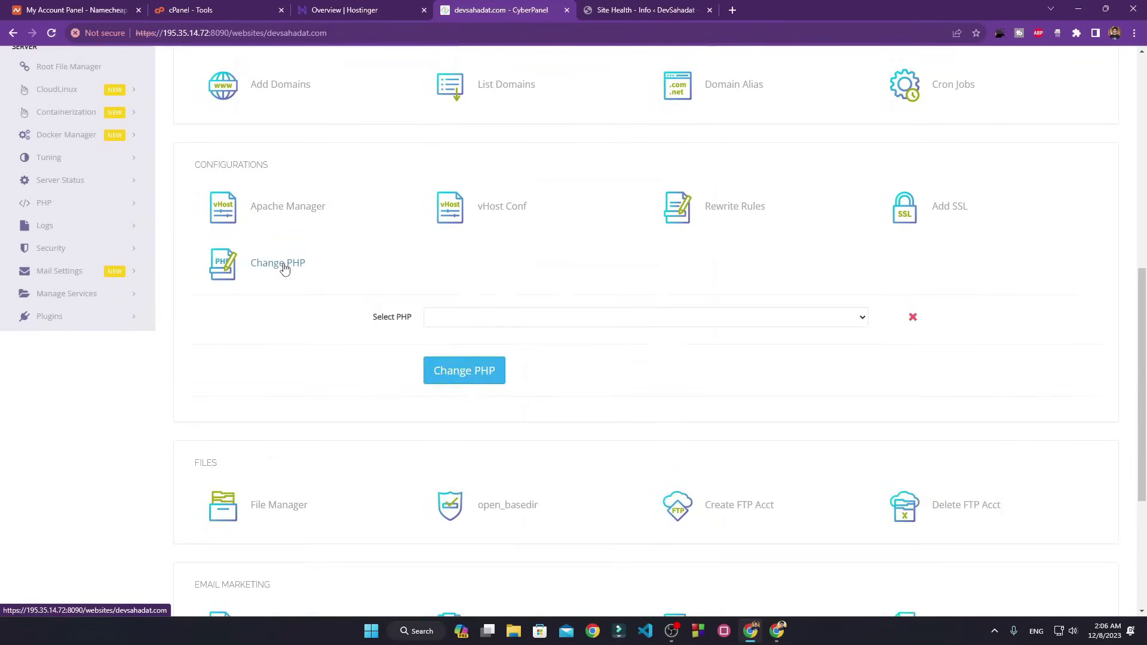
left_click(605, 324)
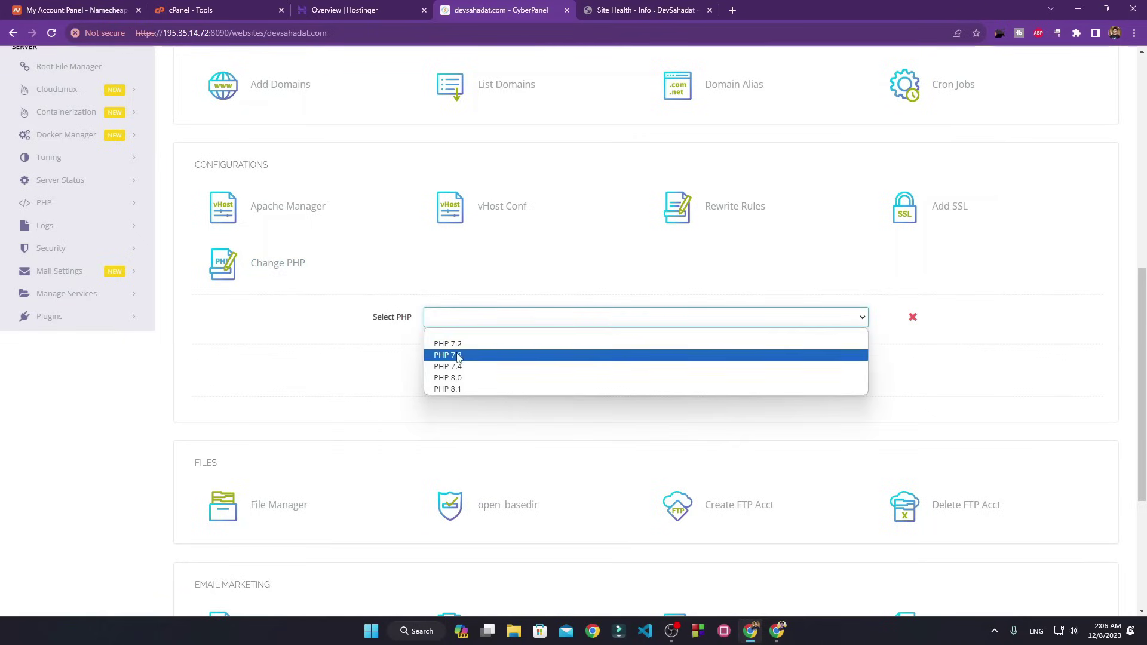
left_click(468, 390)
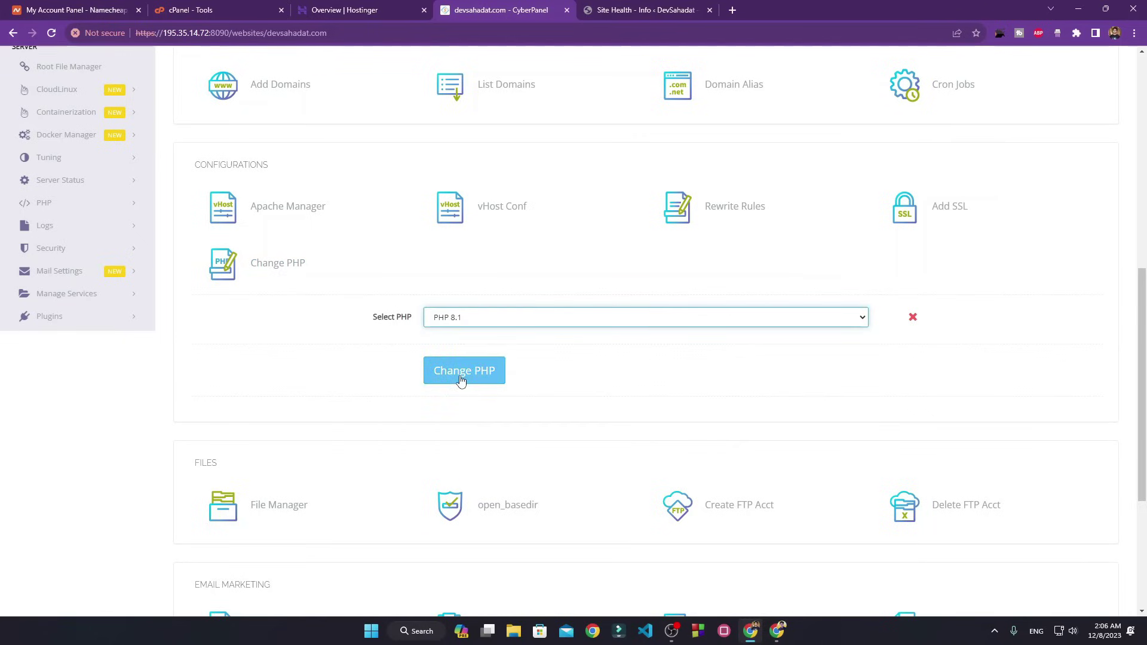
left_click(462, 375)
- Reload Site Health Info and confirm PHP 8.1.24 with max input variables still at 3000
left_click(648, 10)
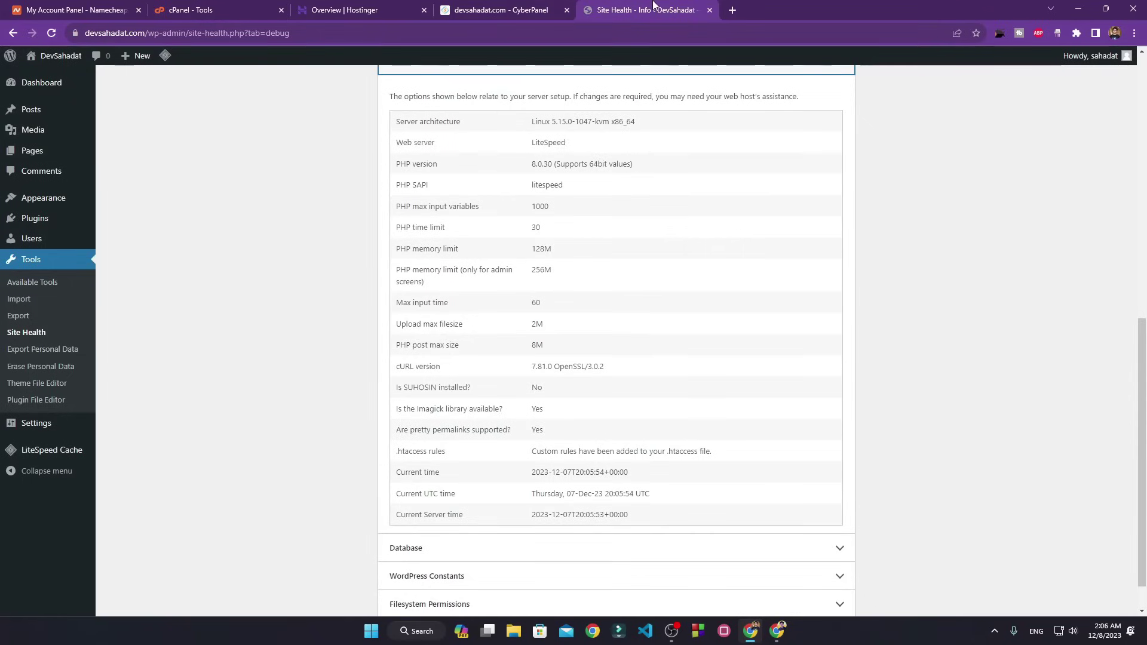
left_click(51, 33)
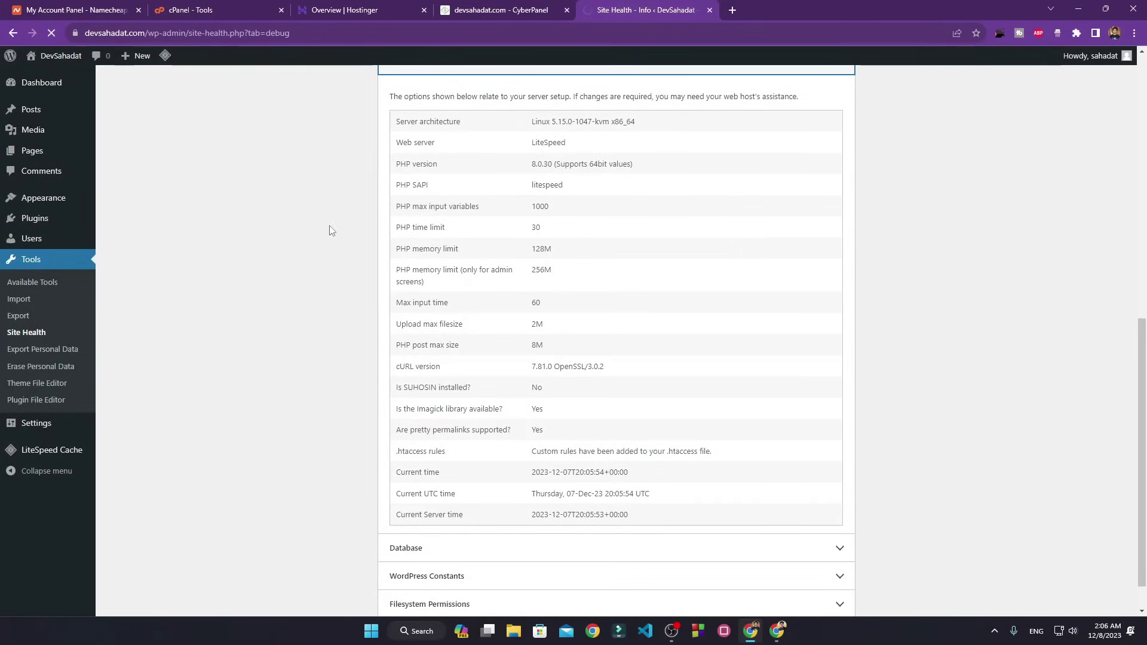
left_click(451, 479)
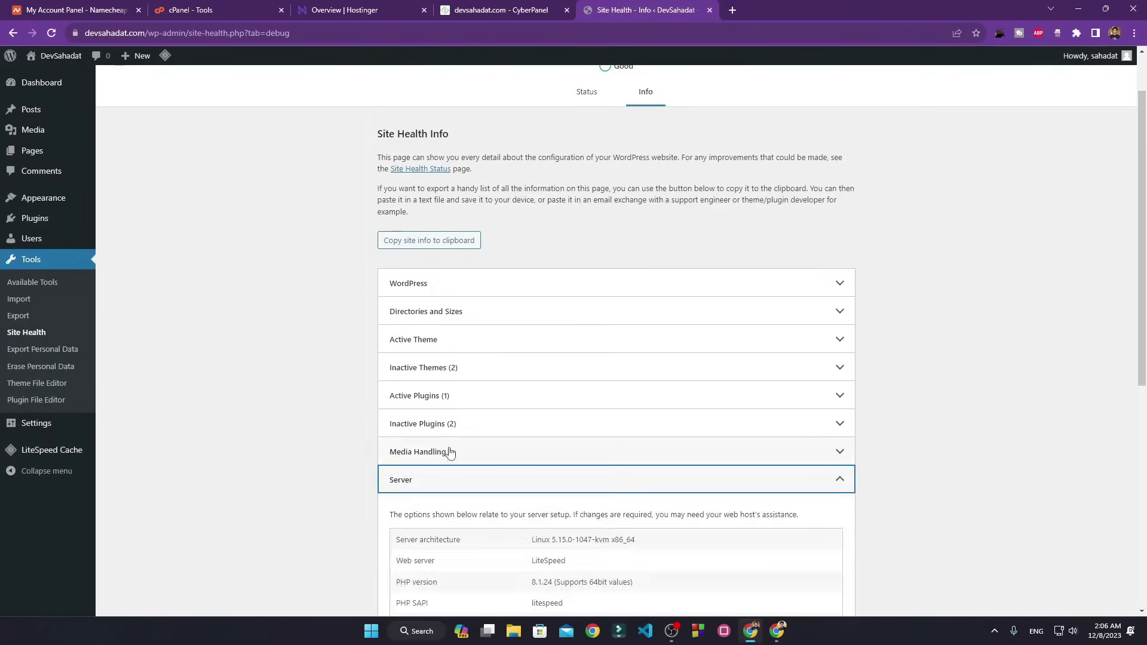
scroll(486, 389, "down", 8)
scroll(545, 377, "up", 4)
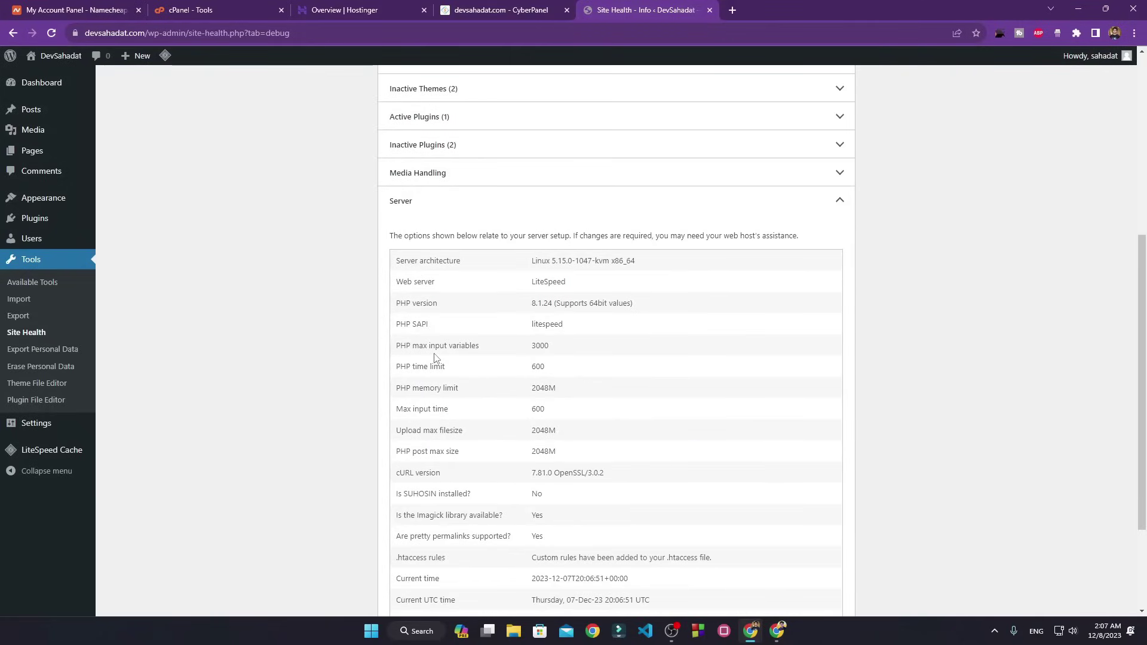
left_click_drag(555, 346, 504, 347)
left_click(562, 349)
- Open CyberPanel's Edit PHP Configs for PHP 8.1 in the advanced php.ini editor
left_click(501, 10)
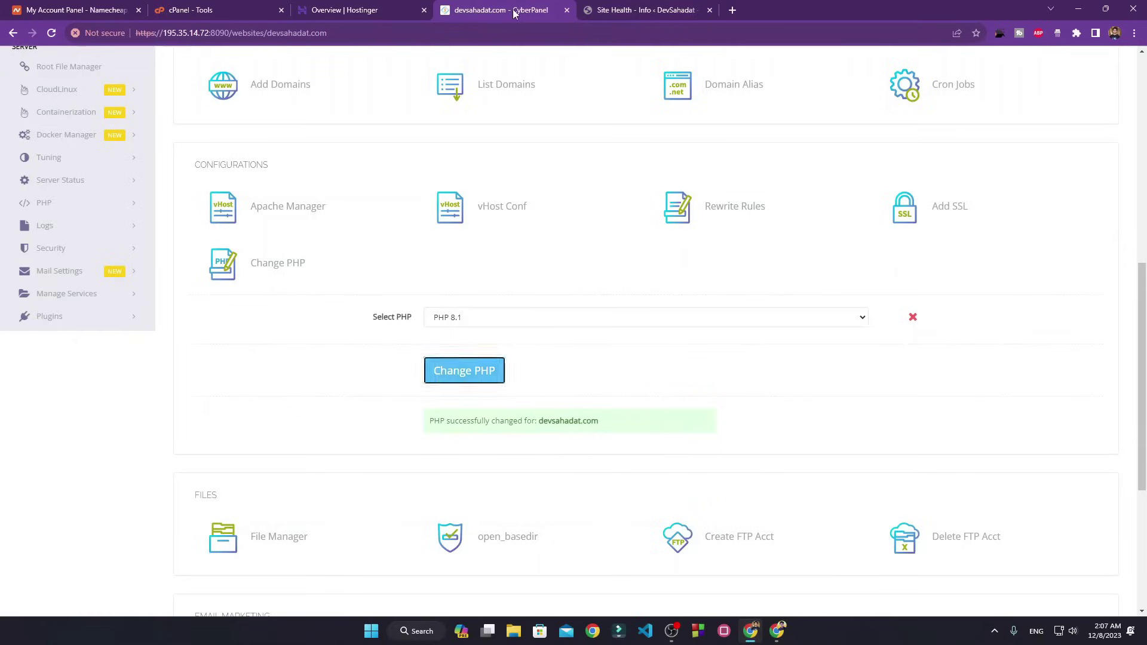
scroll(282, 259, "up", 10)
scroll(135, 371, "down", 5)
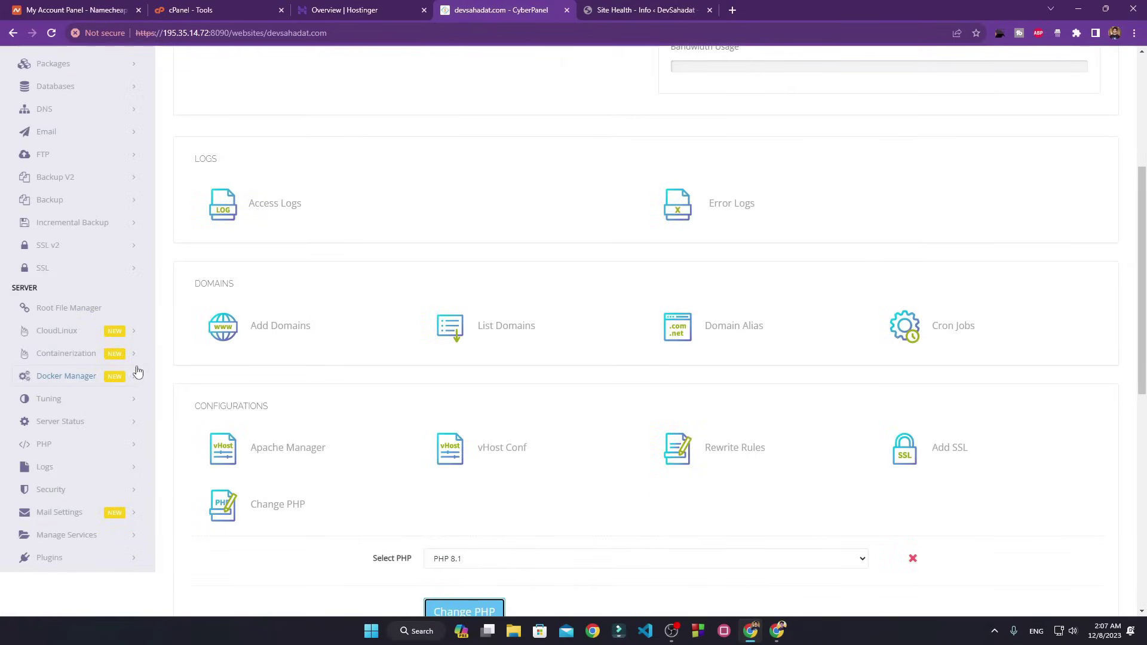
left_click(53, 446)
left_click(68, 493)
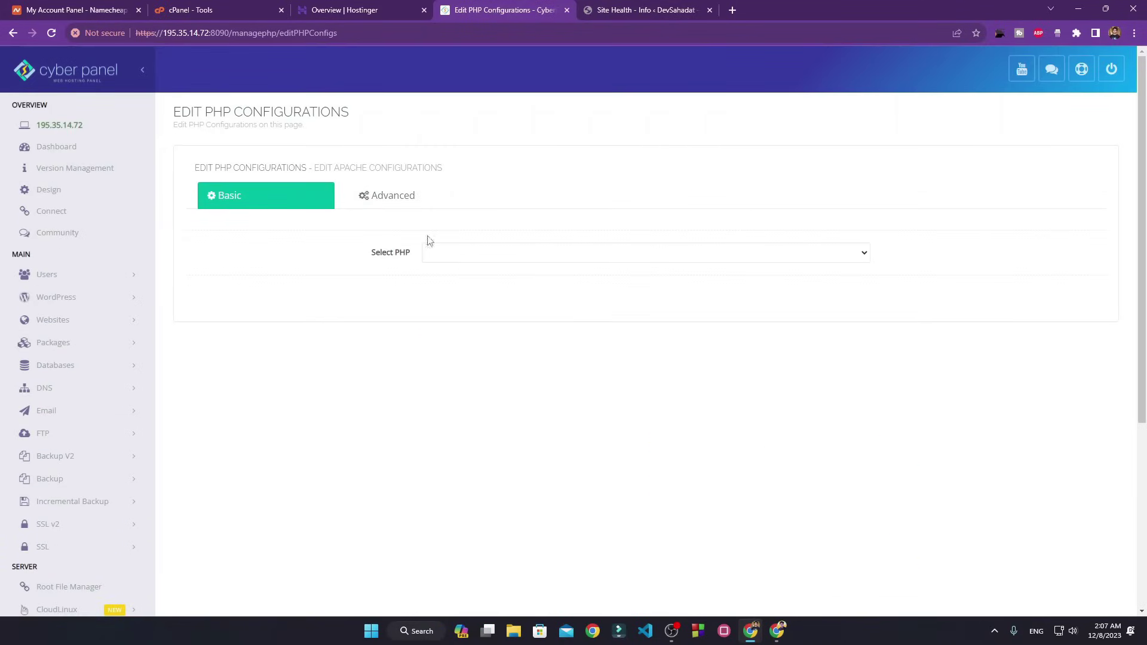
left_click(429, 242)
left_click(474, 332)
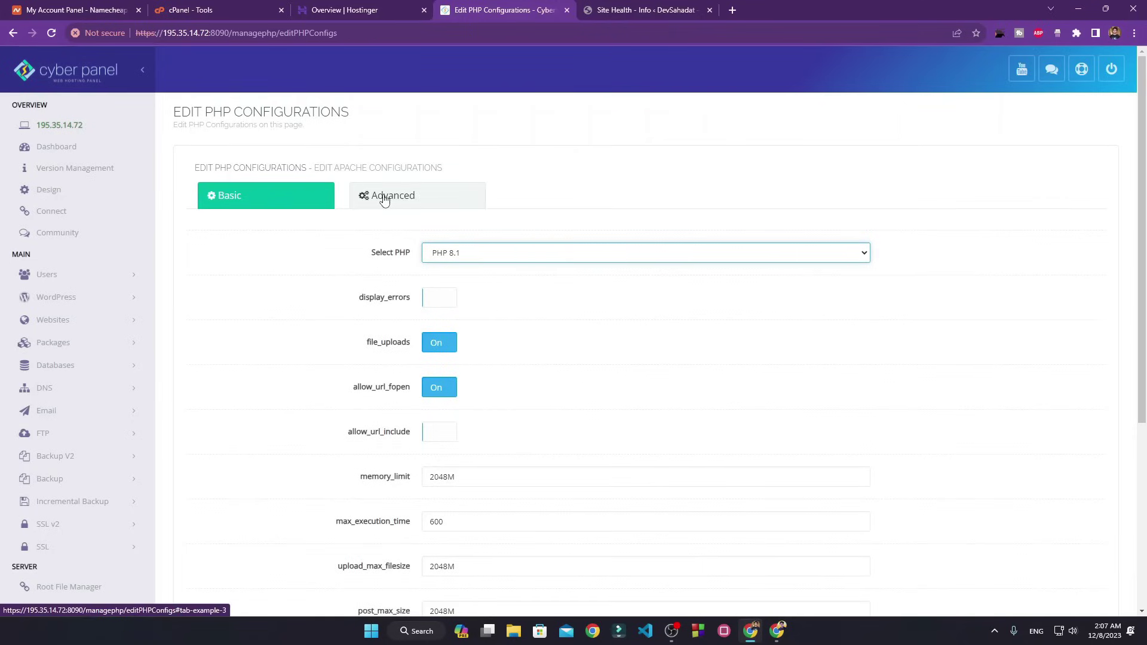
left_click(404, 205)
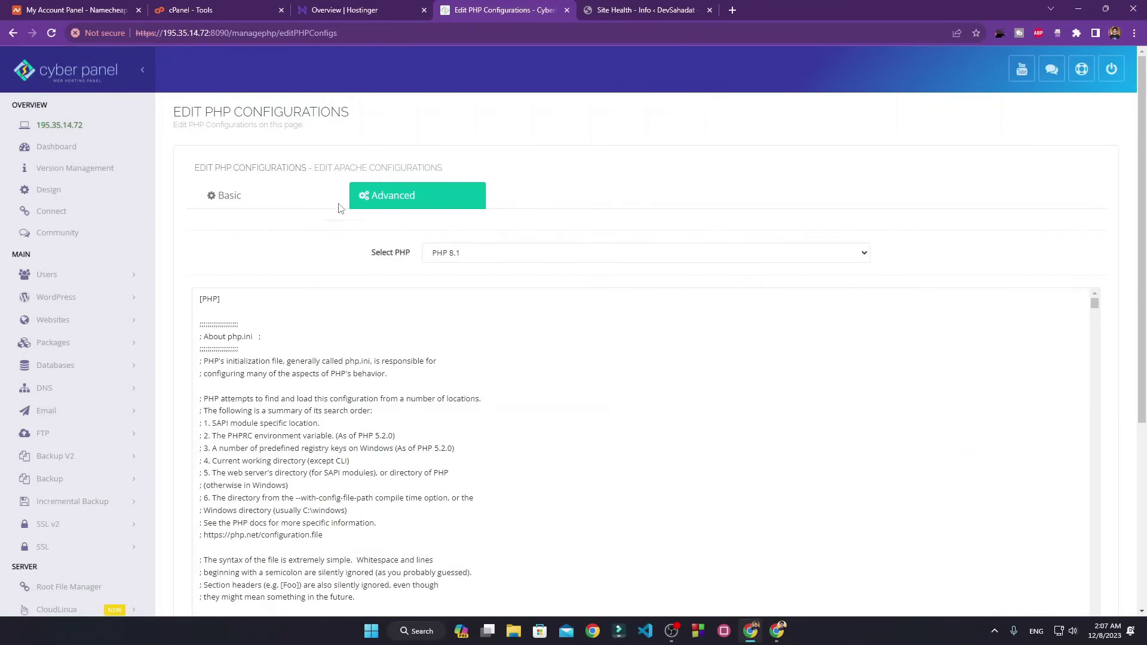
- Search the php.ini text for 'inpu' to locate the max_input_vars line
scroll(626, 186, "down", 5)
scroll(597, 261, "up", 2)
left_click(596, 261)
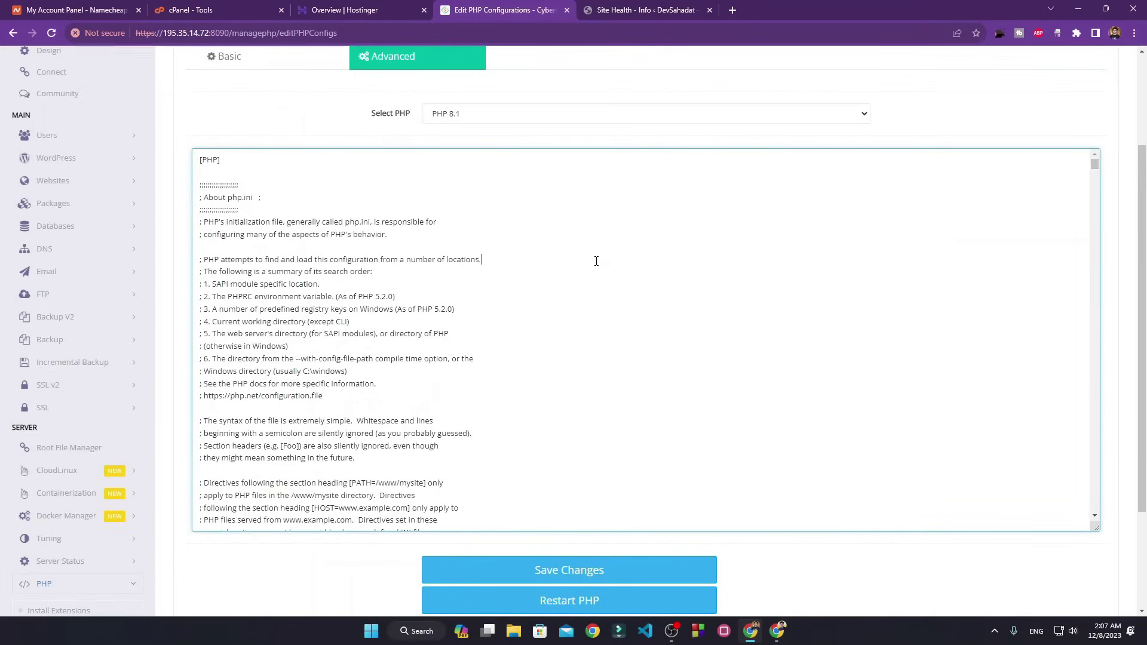
key("ctrl+f")
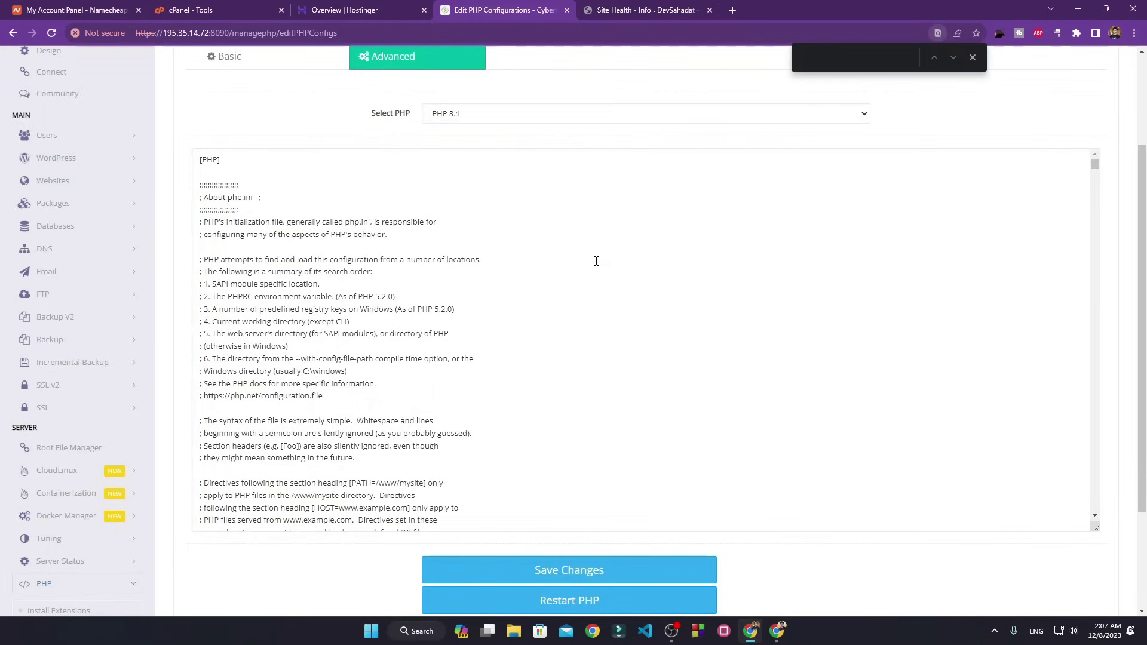
type("inpu")
key("Return")
key("Return")
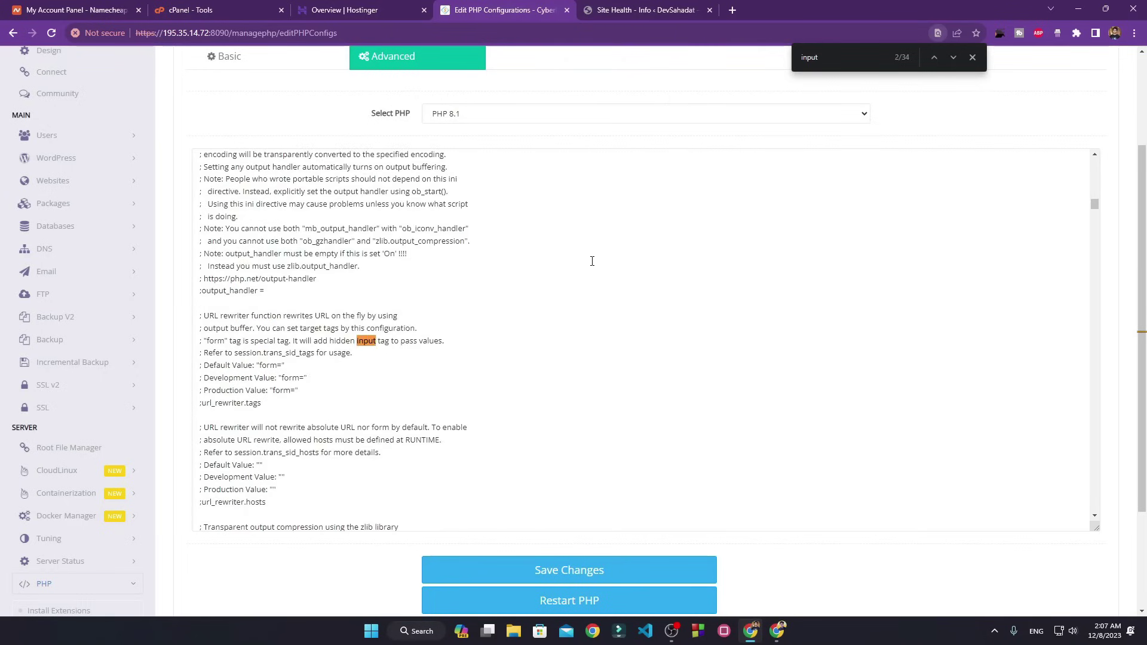
key("Return")
key("Return")
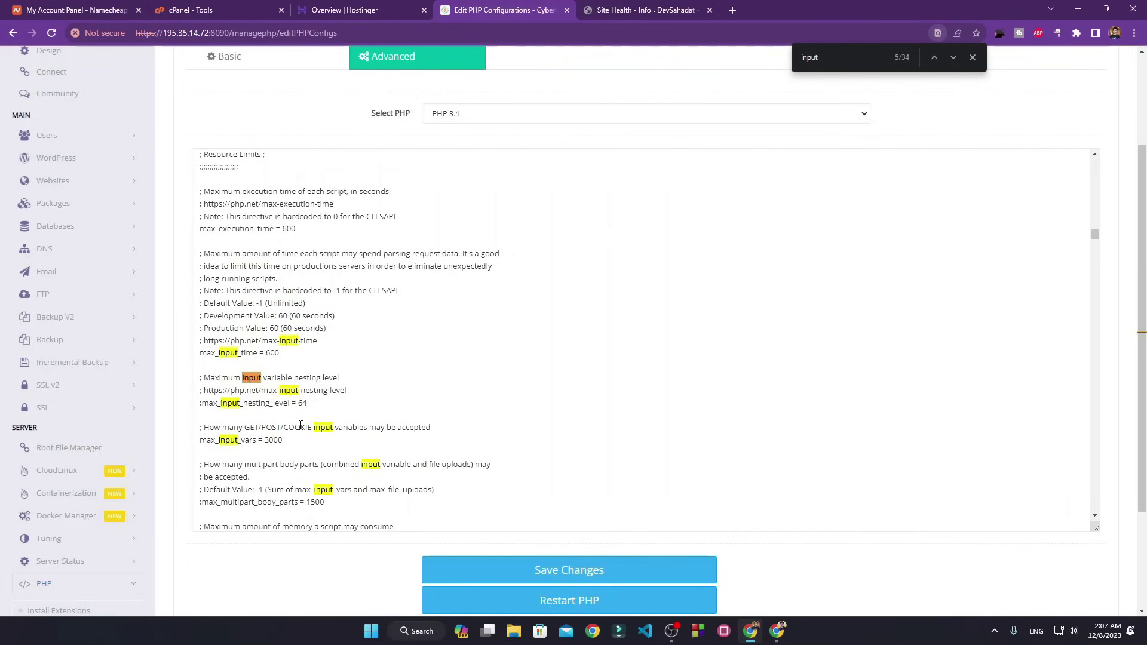
scroll(301, 425, "down", 2)
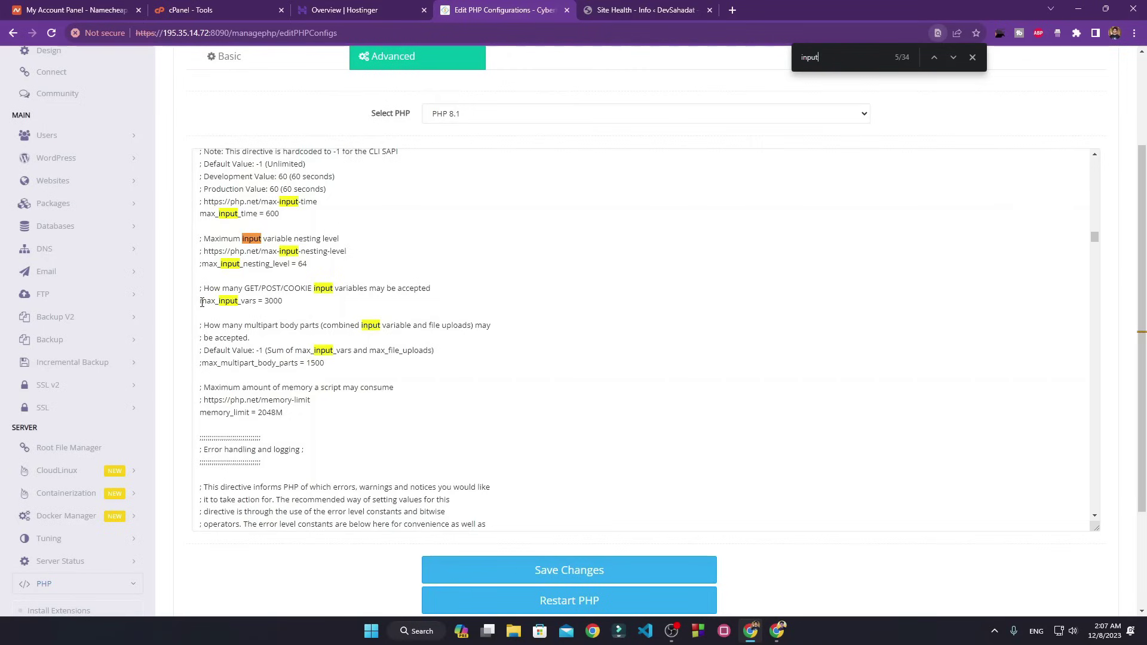
- Set max_input_vars to 5000, uncomment the line, and save the changes
left_click(269, 302)
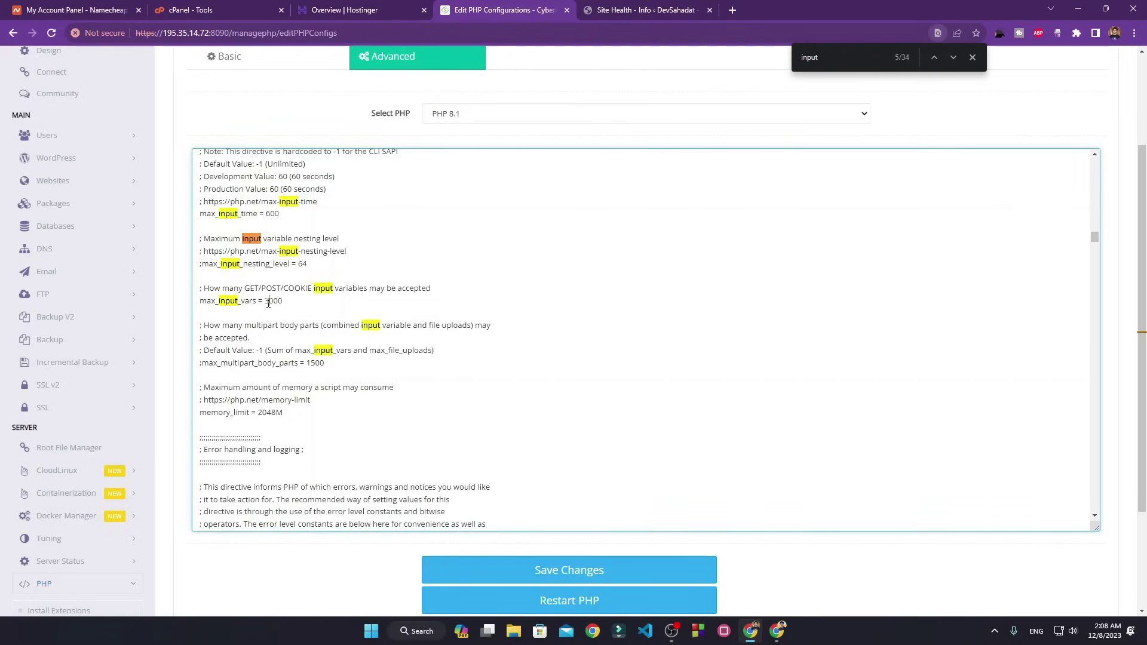
left_click_drag(268, 302, 296, 302)
key("BackSpace")
type(";")
left_click_drag(296, 302, 199, 302)
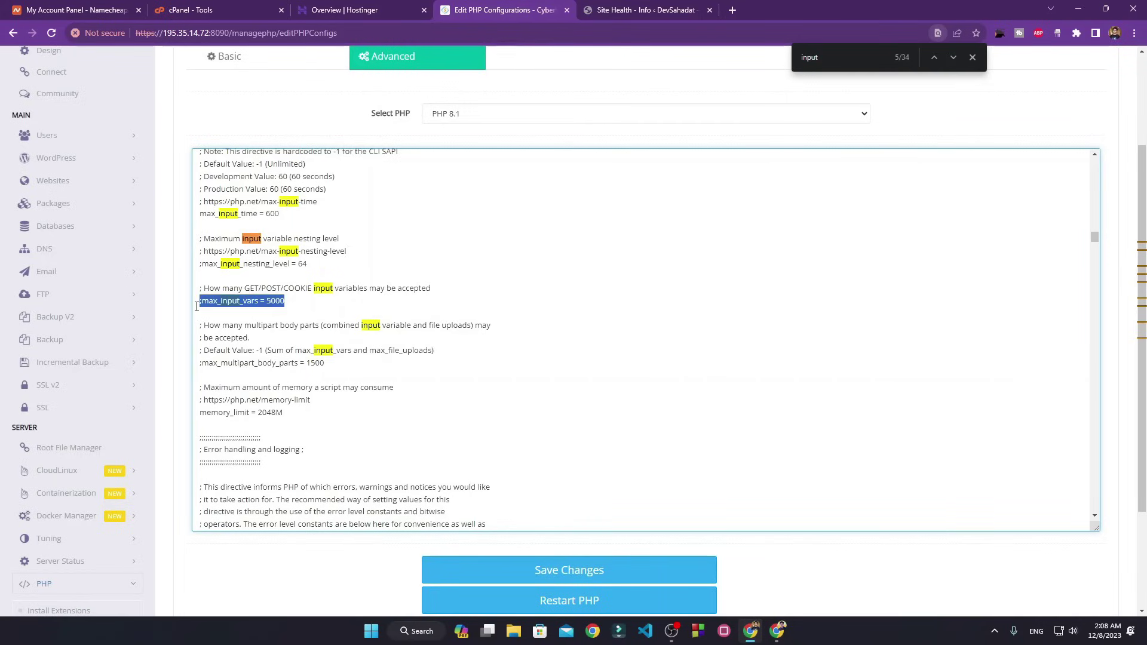
left_click(293, 303)
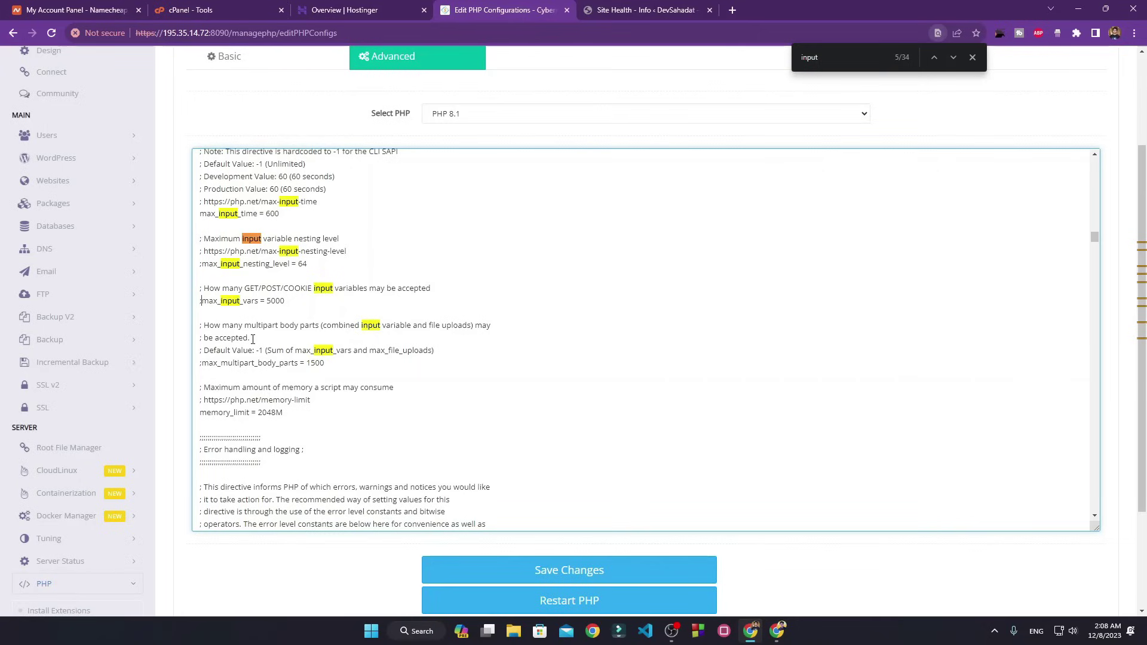
key("Home")
key("Delete")
left_click(585, 572)
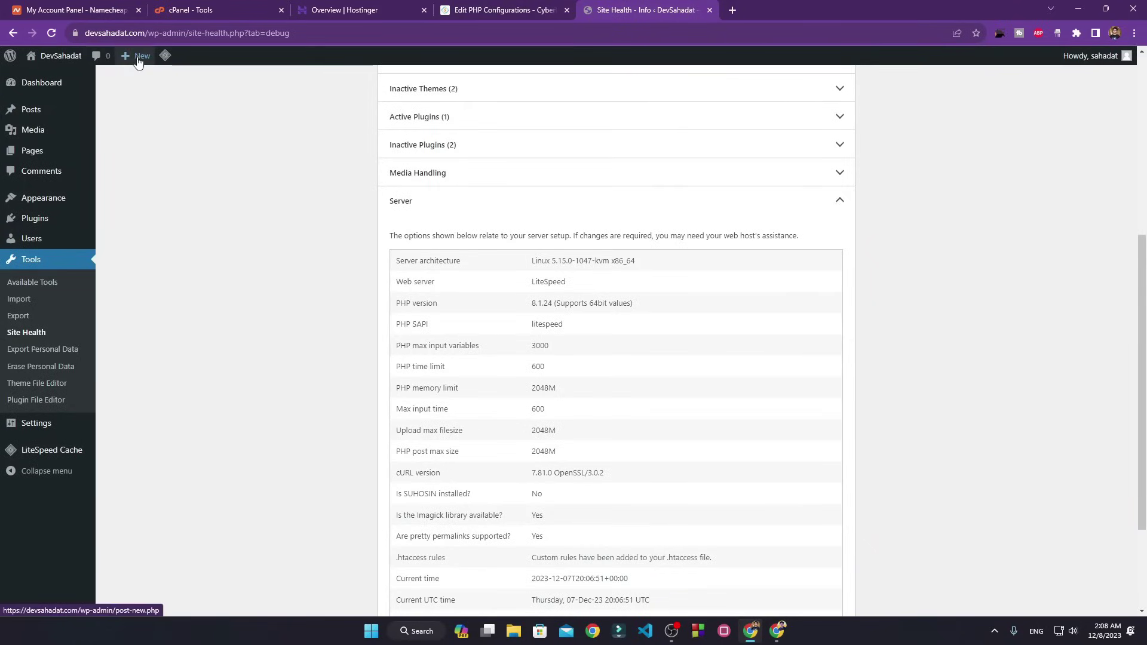
- Reload Site Health Info and confirm PHP max input variables now reads 5000
key("F5")
left_click(436, 494)
scroll(568, 307, "down", 5)
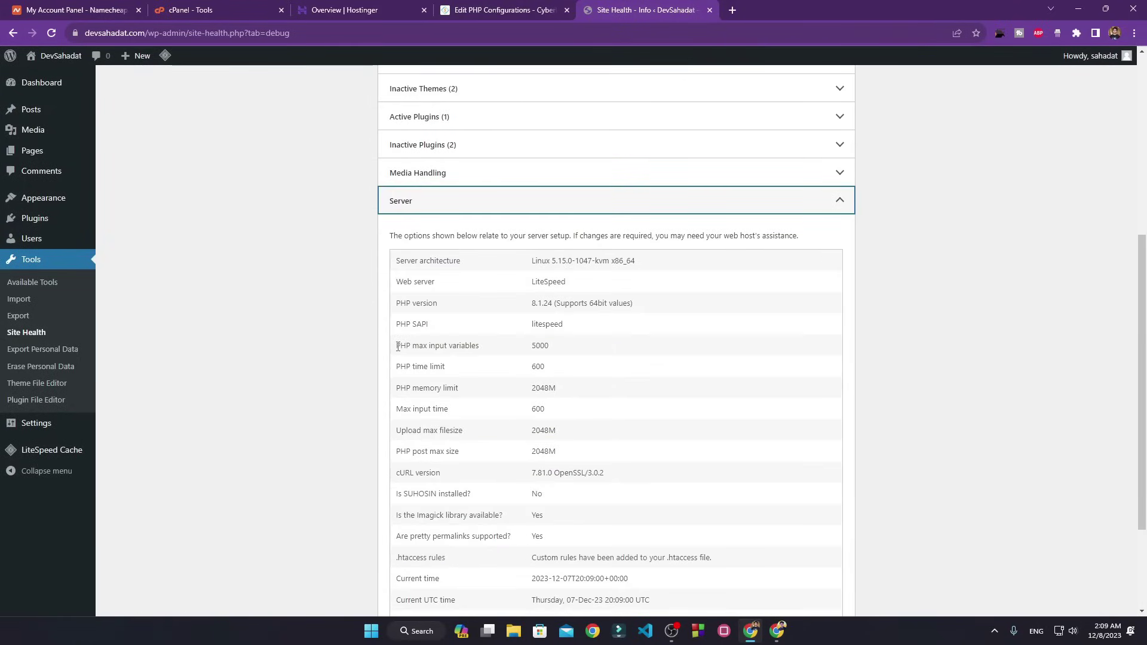
left_click_drag(398, 347, 494, 352)
left_click(554, 352)
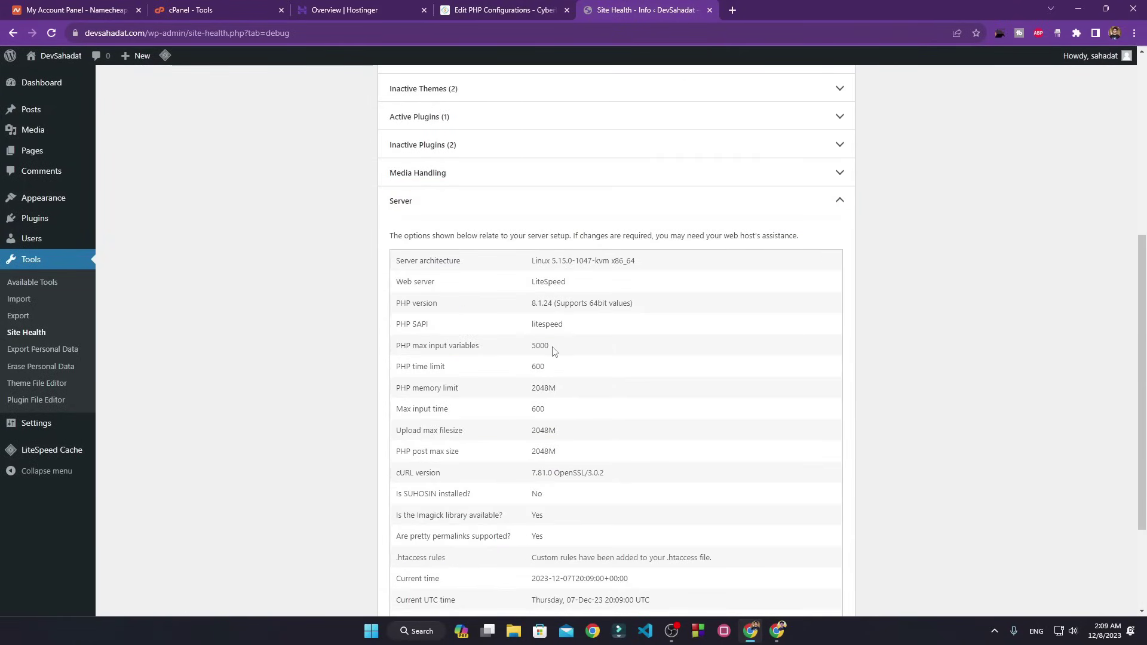
double_click(537, 346)
left_click(566, 352)
right_click(42, 76)
left_click(222, 94)
- Open the public devsahadat.com site in an incognito window
mouse_move(71, 58)
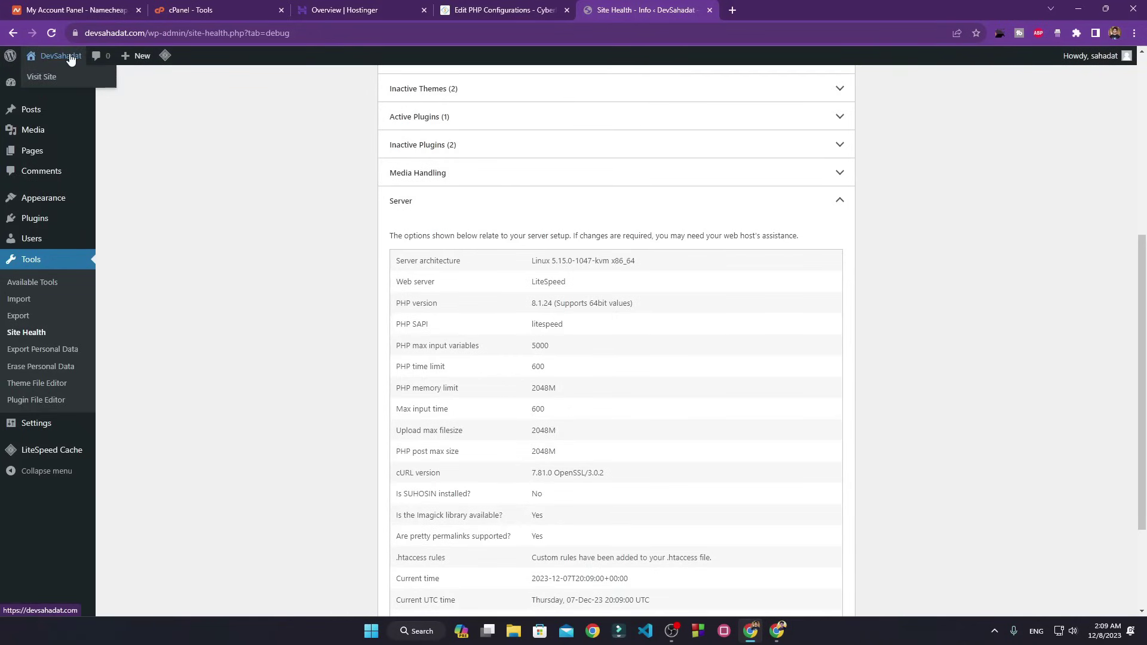
right_click(45, 76)
left_click(96, 115)
scroll(534, 270, "down", 10)
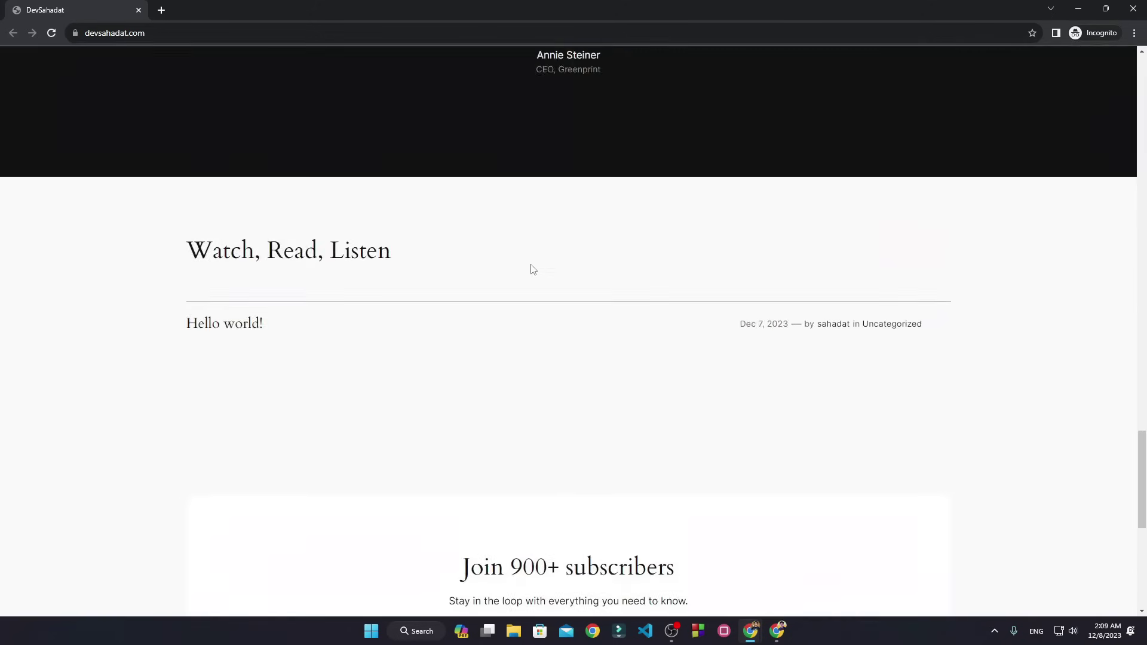
scroll(533, 270, "up", 15)
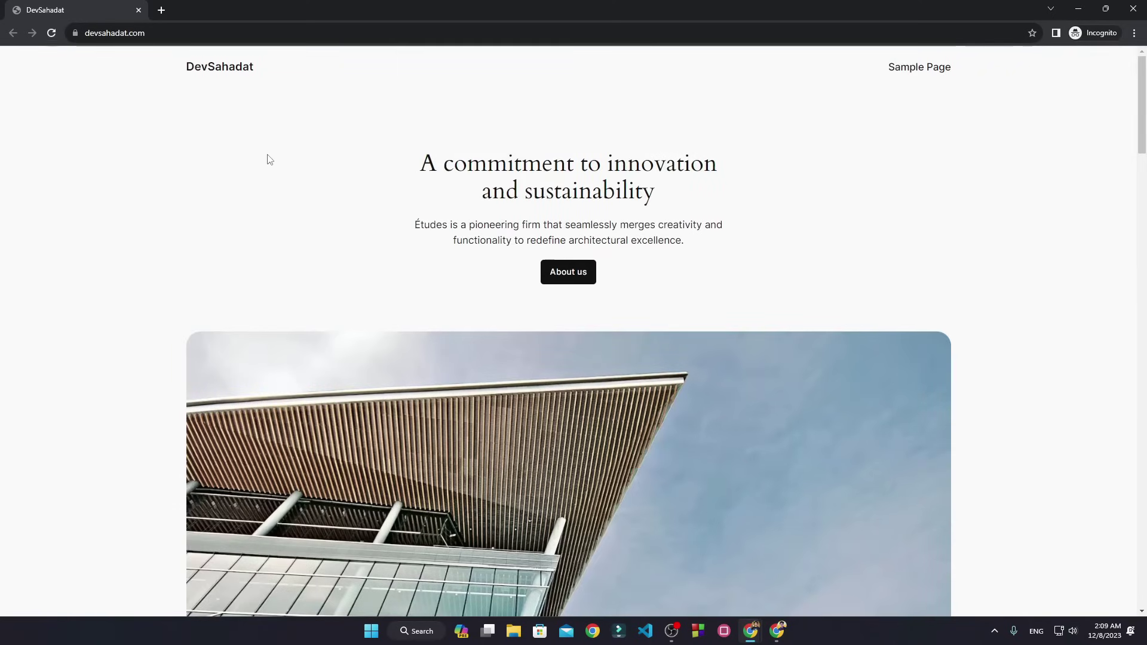
- Search Google for 'hosting dete' and open the Web hosting detector site
left_click(161, 10)
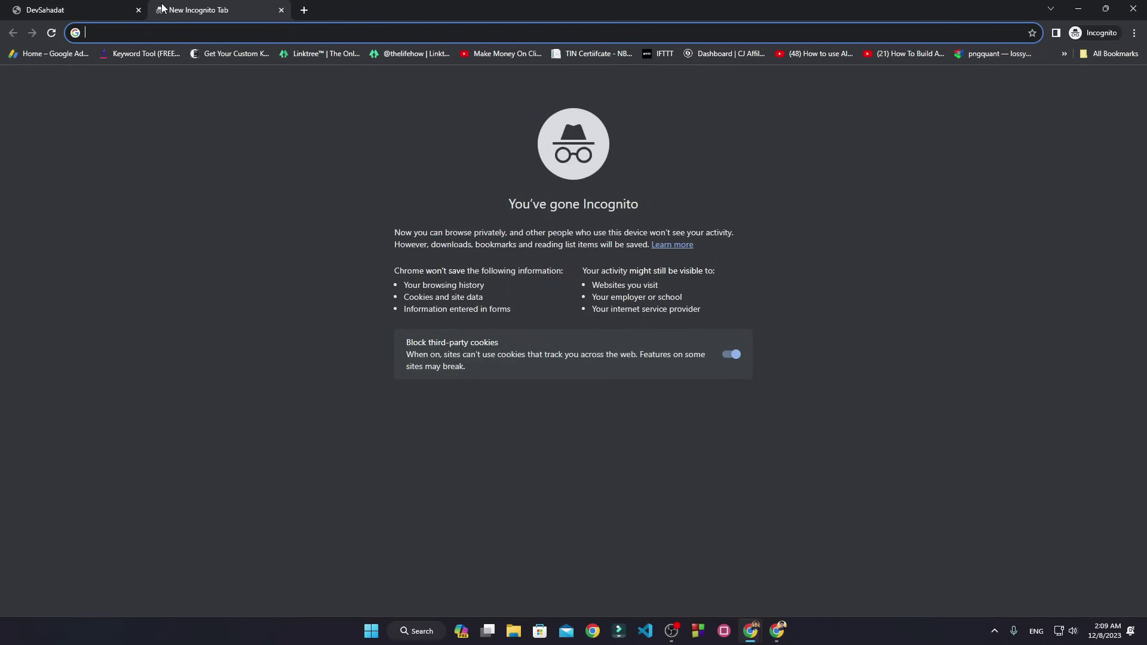
type("hosti")
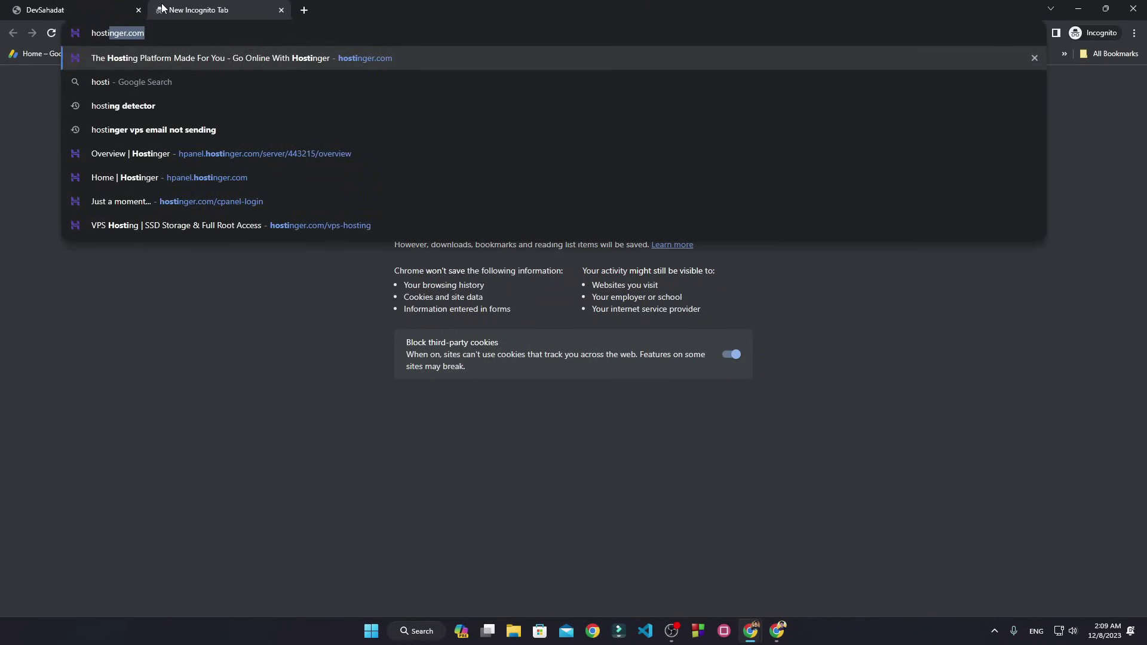
type("ng dete")
key("Down")
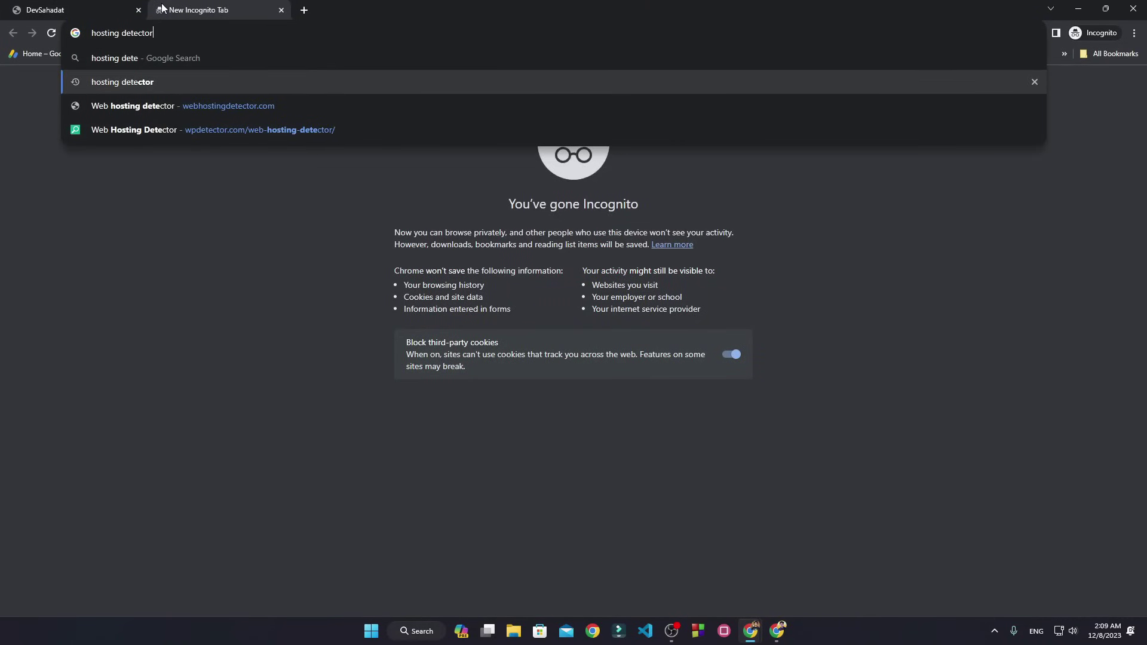
key("Return")
left_click(192, 187)
left_click(65, 10)
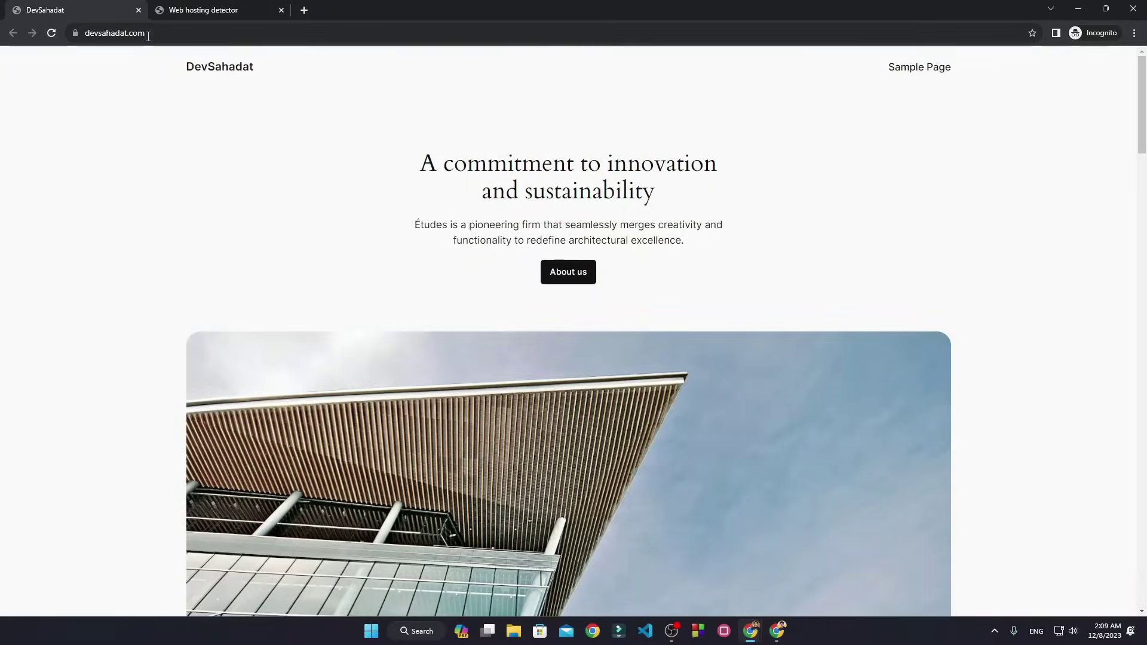
left_click(220, 5)
- Look up devsahadat.com and confirm its host is Cloudflare, Inc
left_click(478, 223)
type("https://devsahadat.com/")
left_click(665, 226)
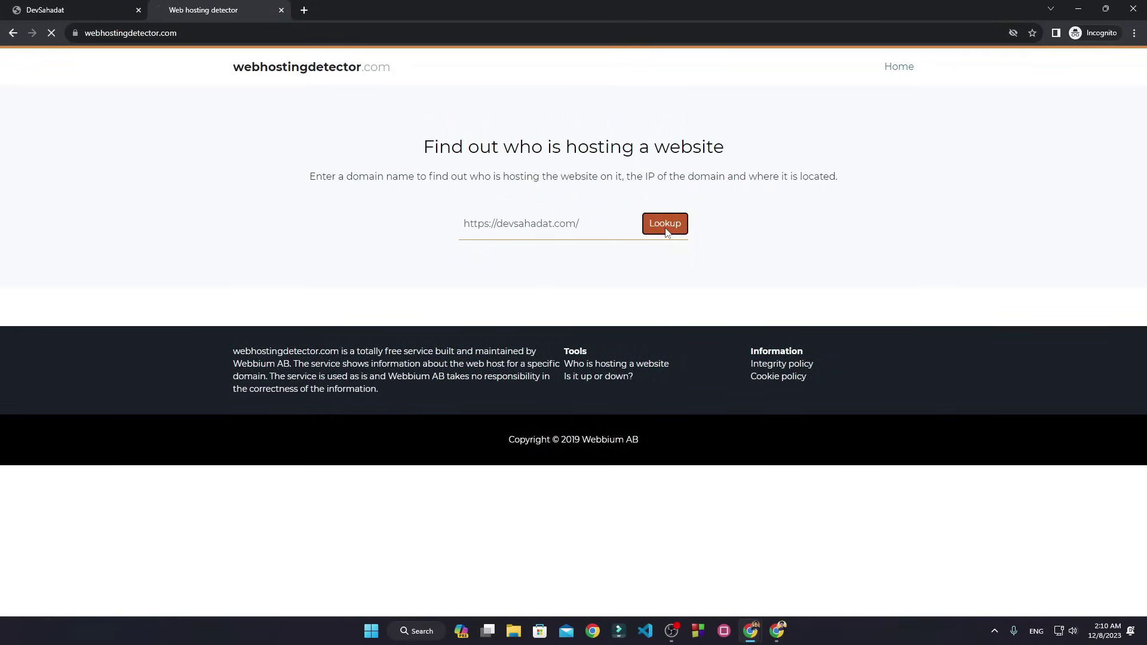
scroll(567, 347, "down", 4)
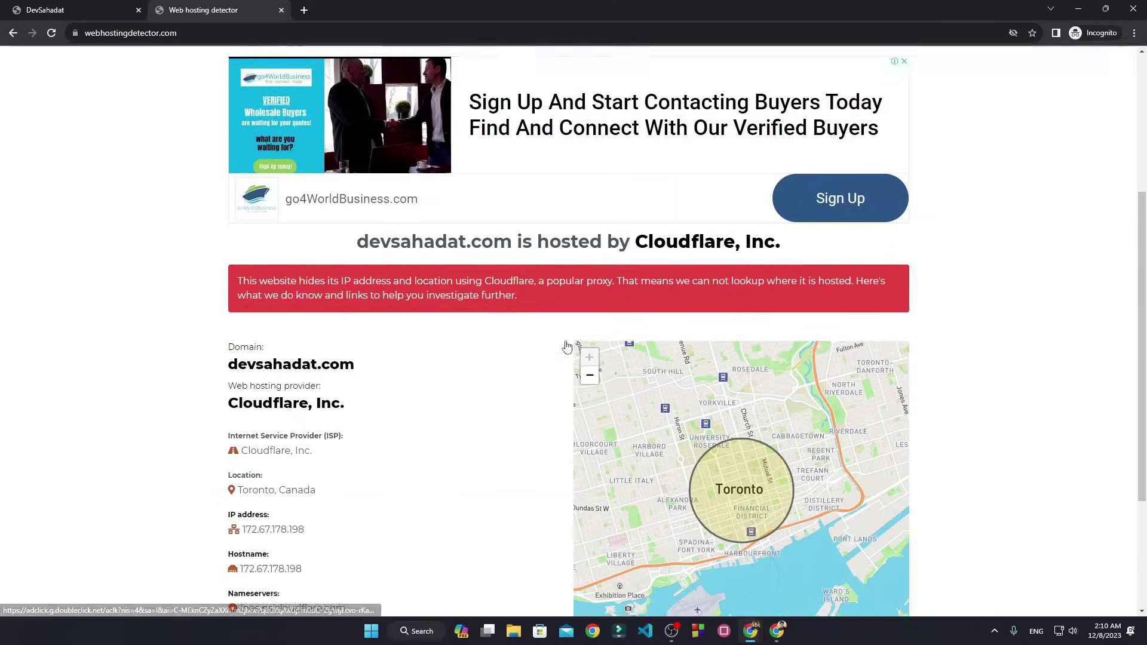
scroll(566, 346, "down", 3)
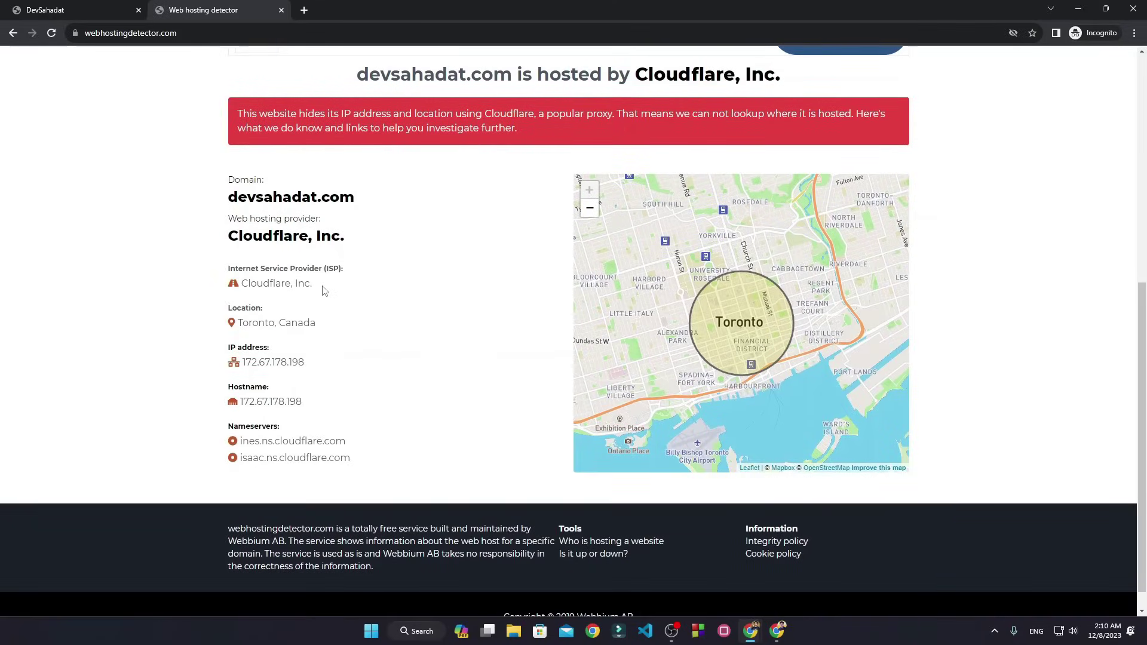
left_click_drag(324, 291, 232, 292)
left_click(385, 310)
scroll(386, 310, "up", 7)
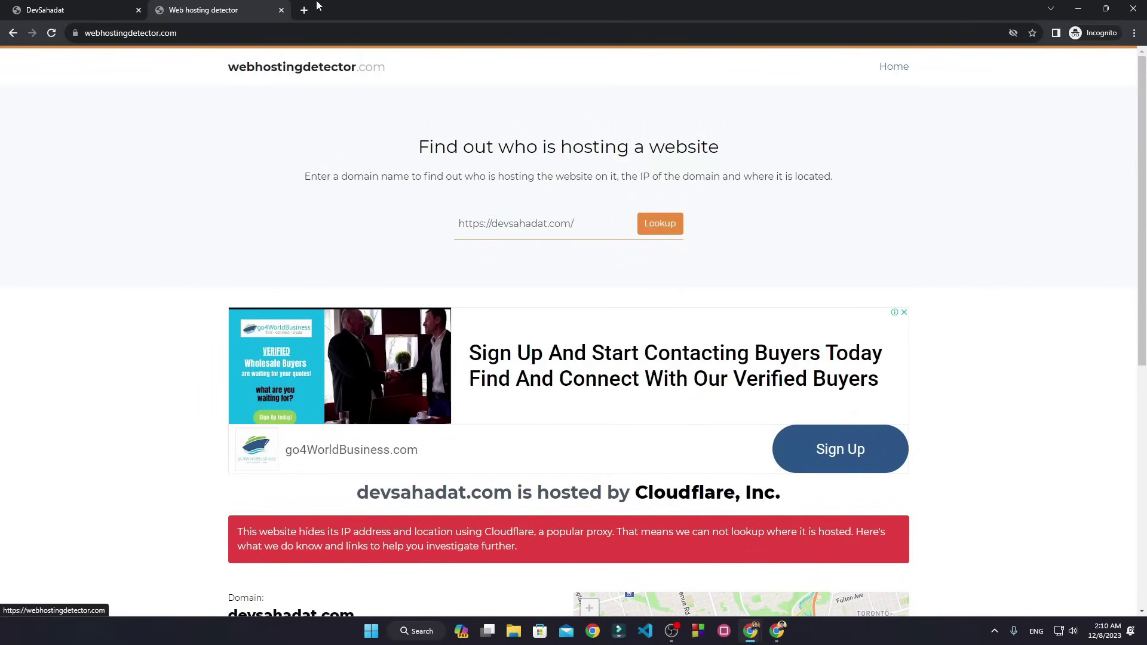
left_click(281, 10)
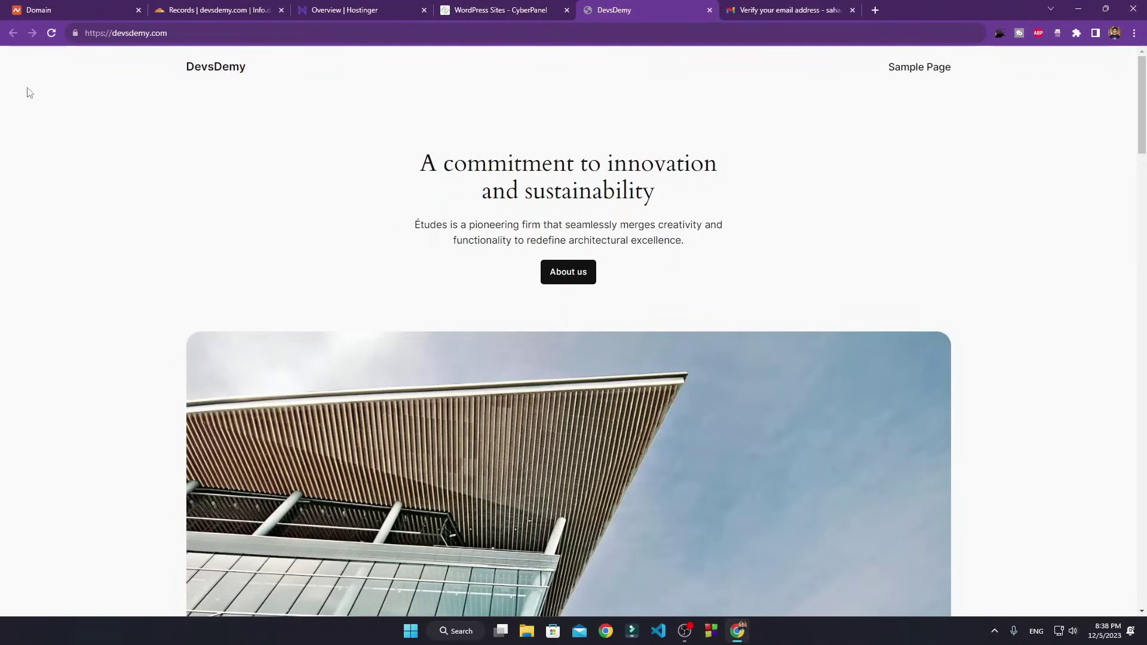
- Log in to the devsdemy.com wp-admin with the admin account
left_click(250, 30)
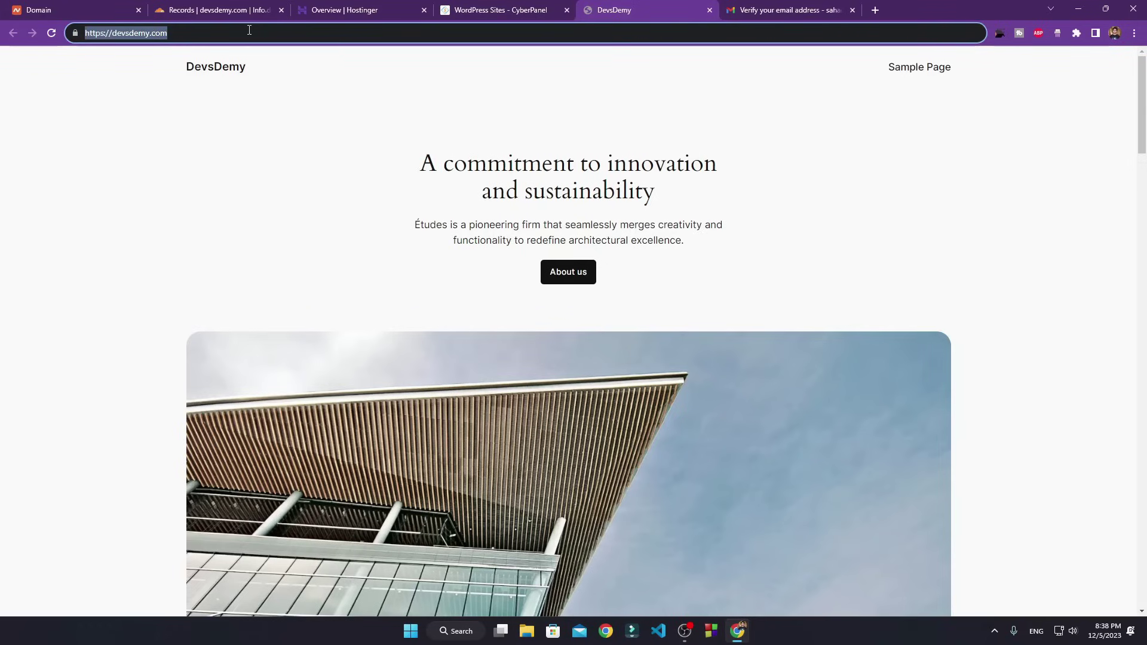
left_click(250, 29)
type("/")
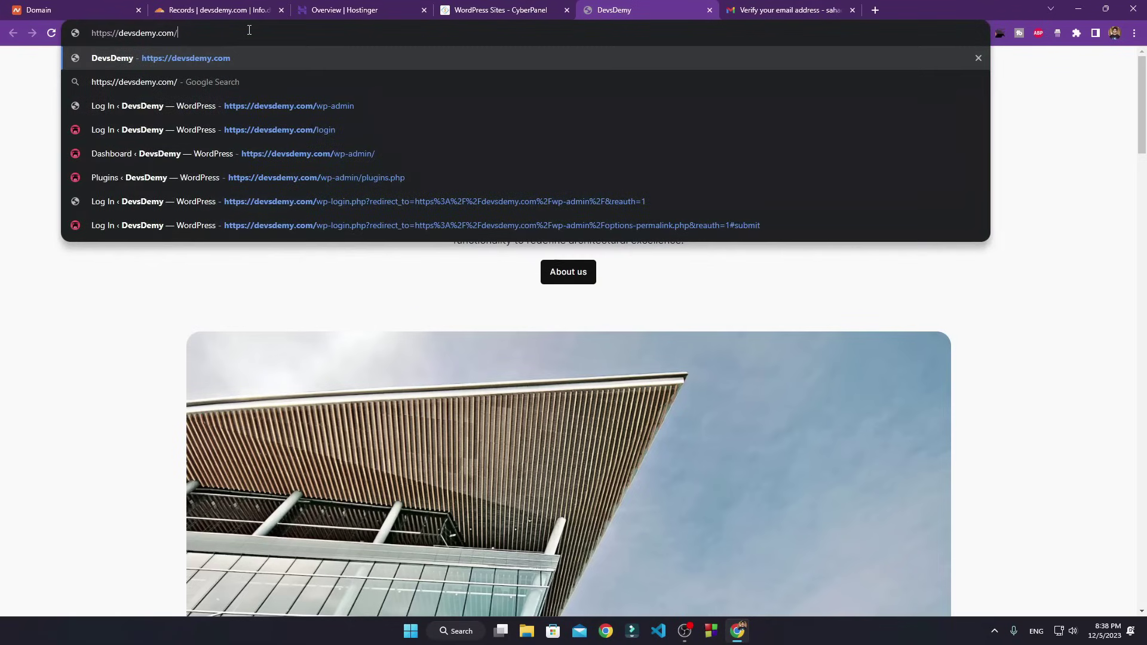
type("wp-admin")
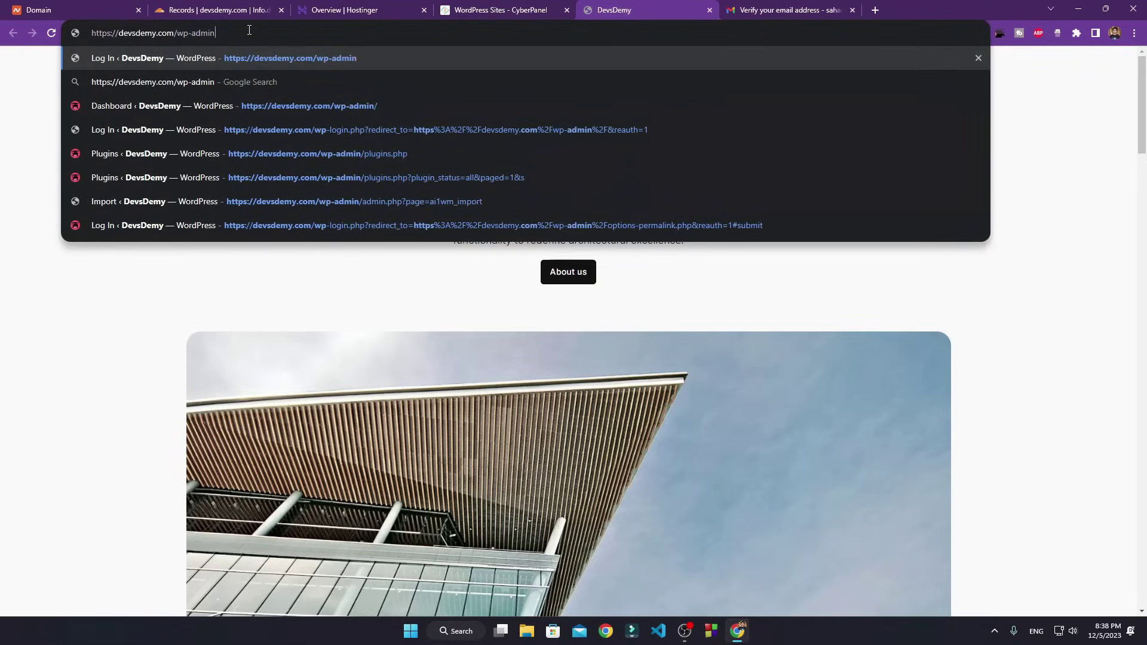
key("Return")
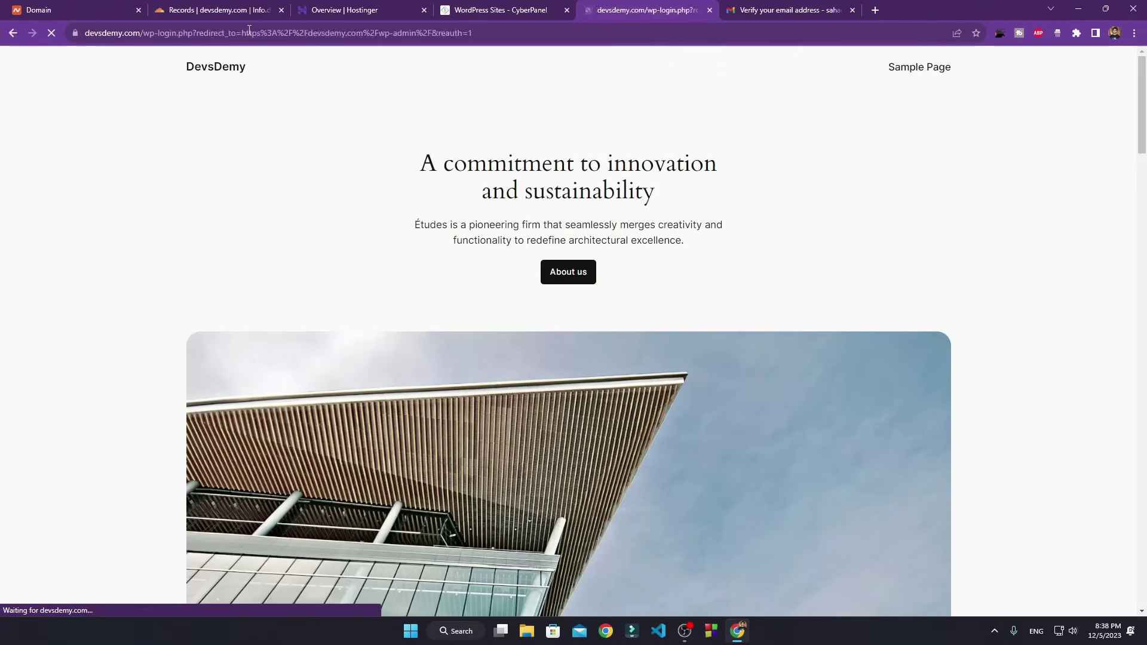
left_click(594, 210)
left_click(328, 266)
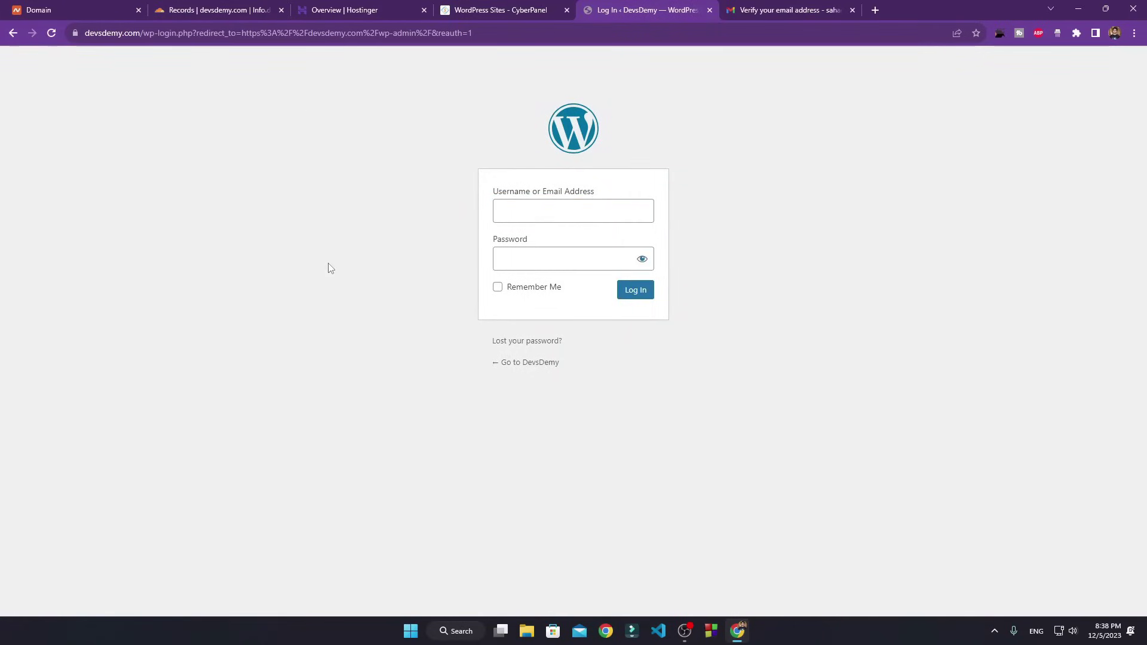
left_click(563, 215)
type("admin")
left_click(527, 252)
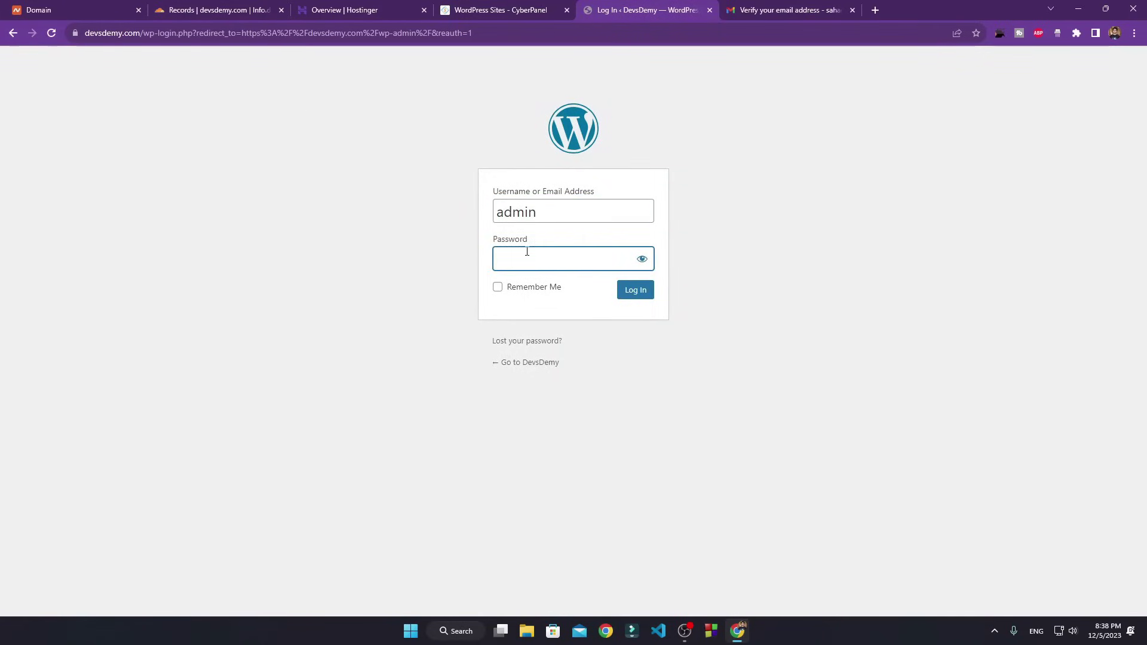
key("Return")
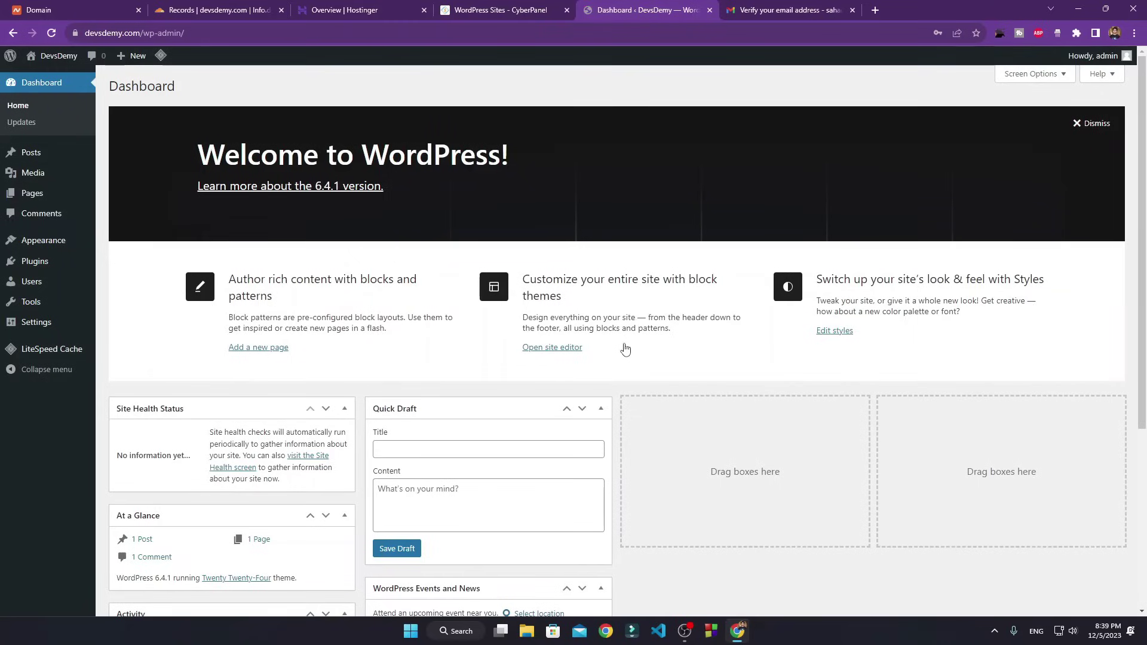
- Search plugins for 'all in one', then install and activate All-in-One WP Migration
left_click(34, 264)
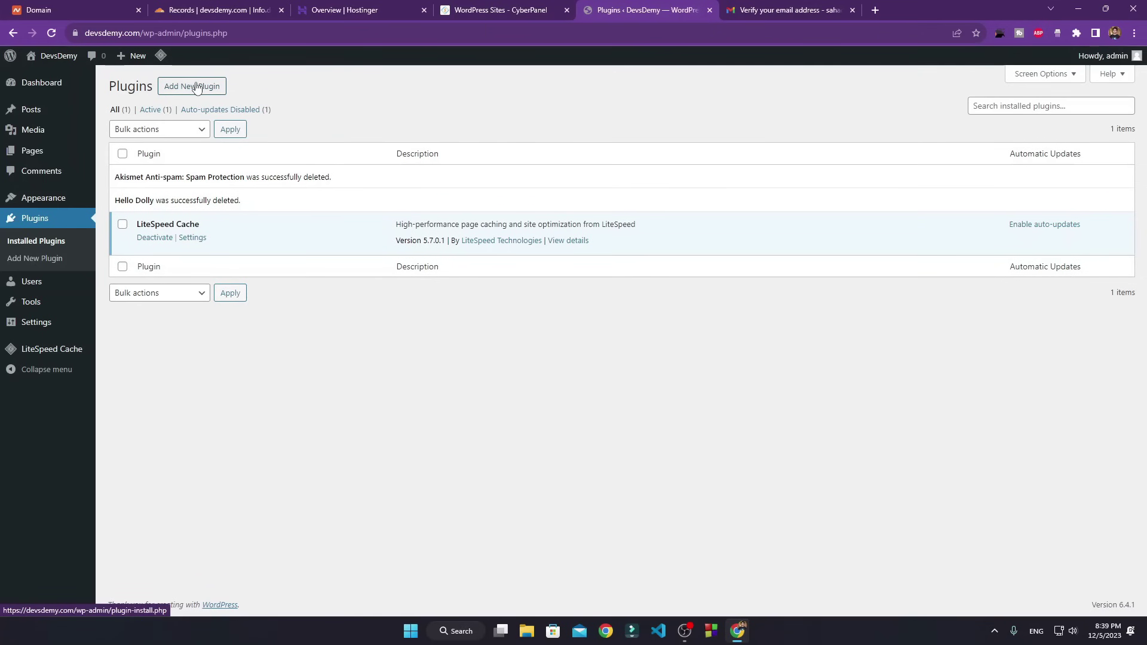
left_click(197, 86)
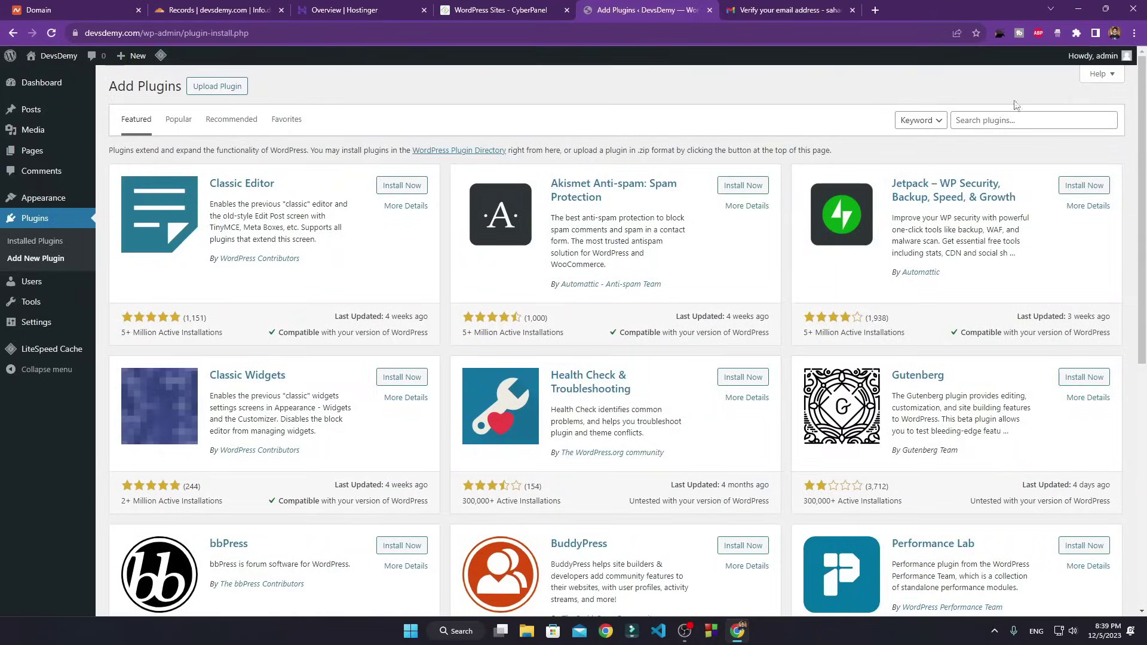
left_click(978, 121)
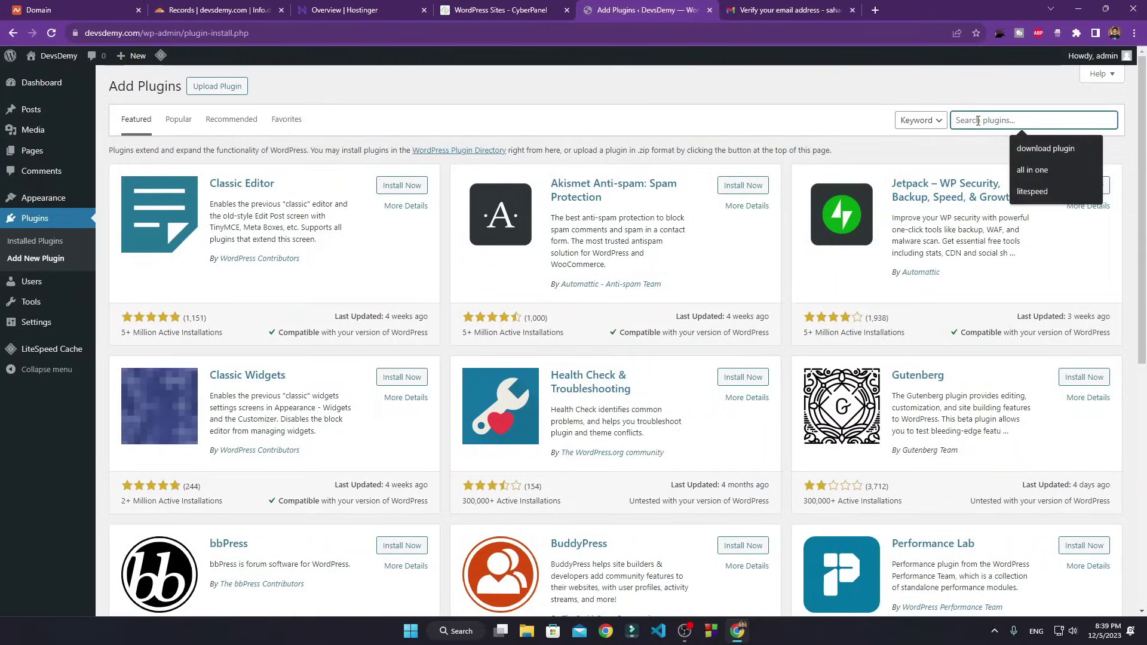
left_click(1033, 170)
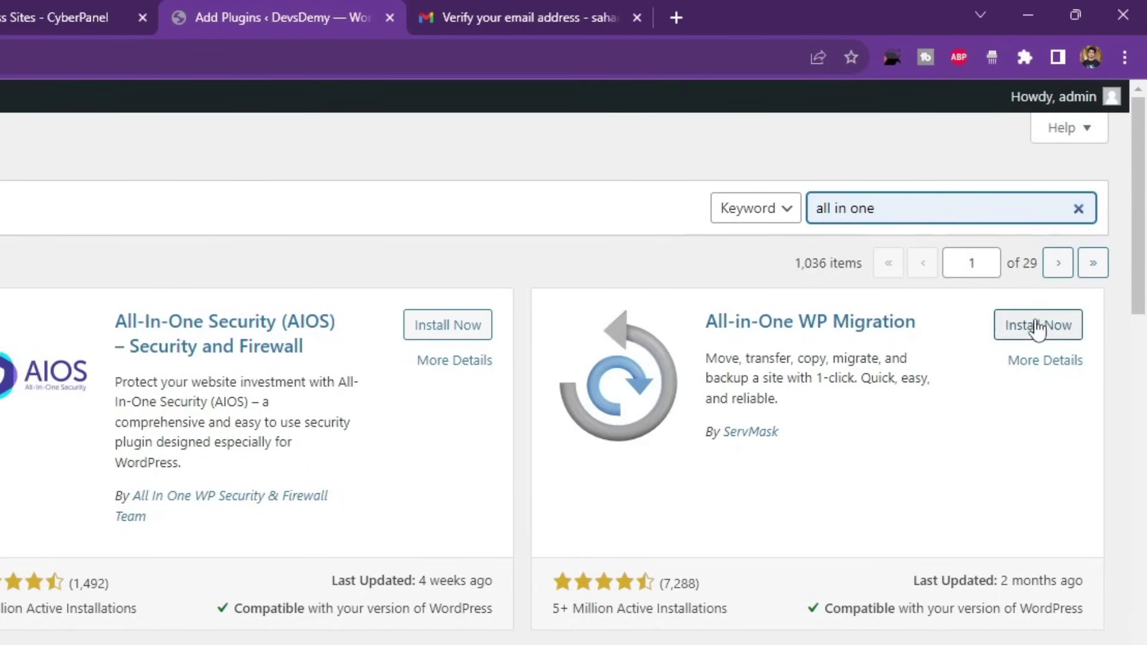
left_click(1038, 338)
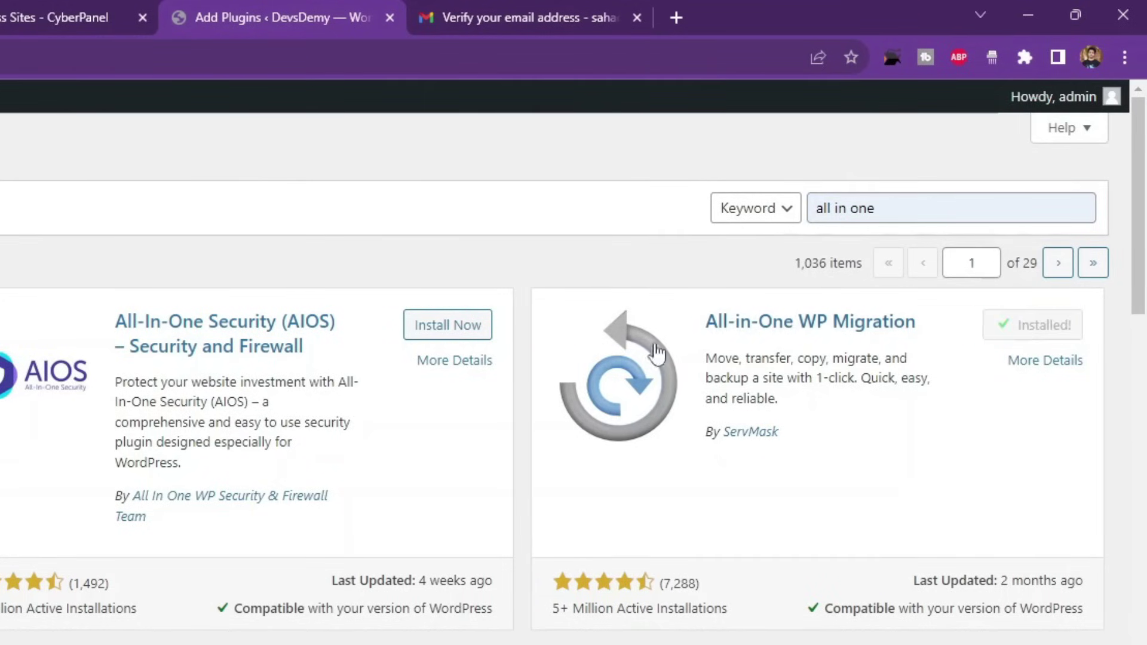
left_click(1042, 333)
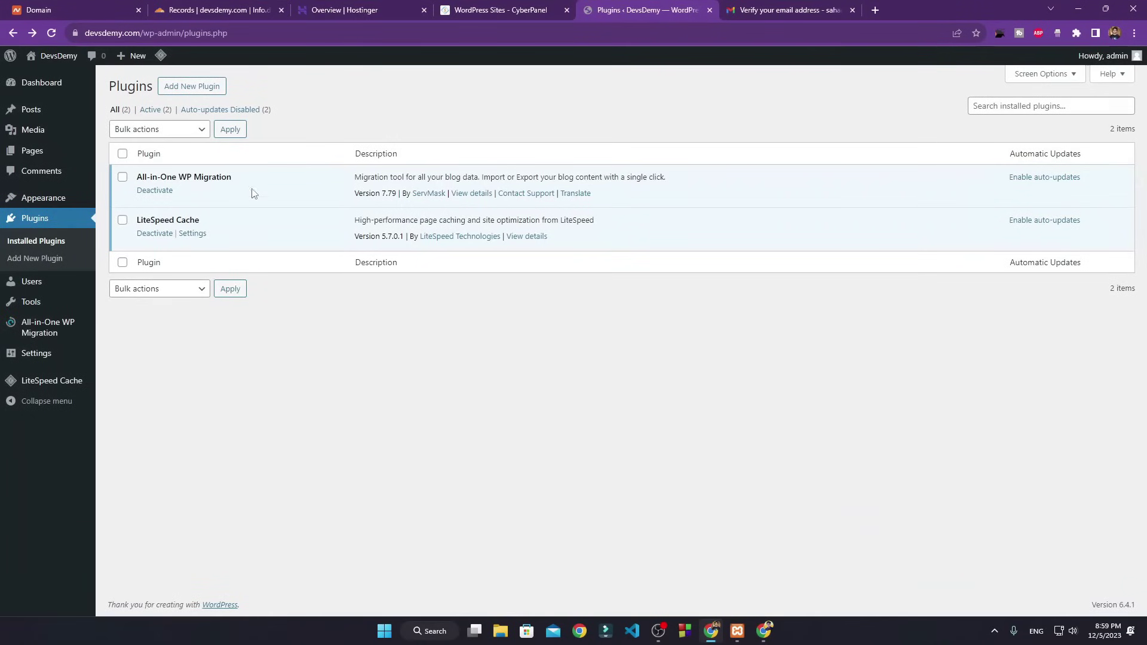
left_click(767, 631)
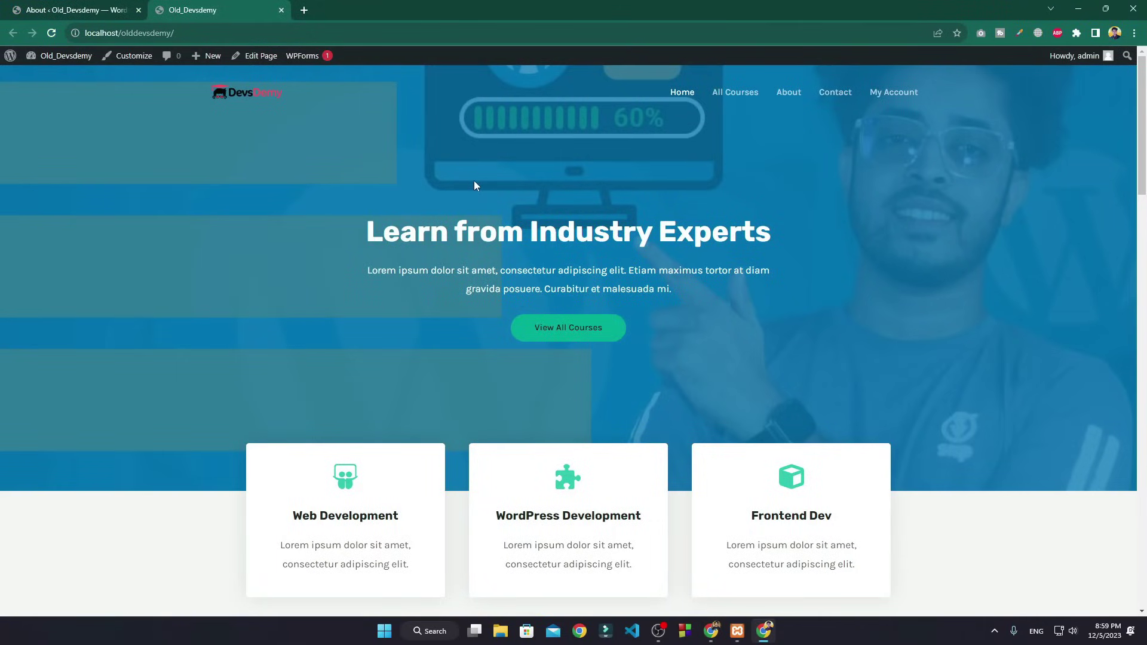
- Reload the Old_Devsdemy homepage and go to its admin Plugins list
left_click_drag(343, 161, 626, 350)
left_click(751, 357)
key("F5")
left_click(10, 54)
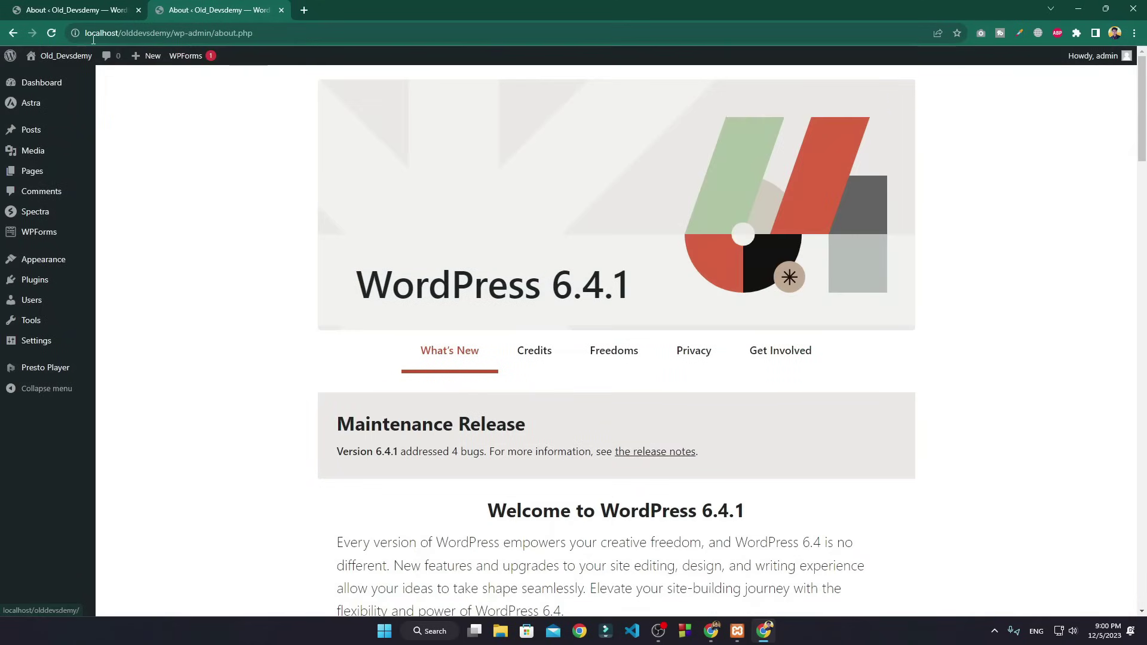
mouse_move(41, 282)
key("ctrl+w")
left_click(40, 282)
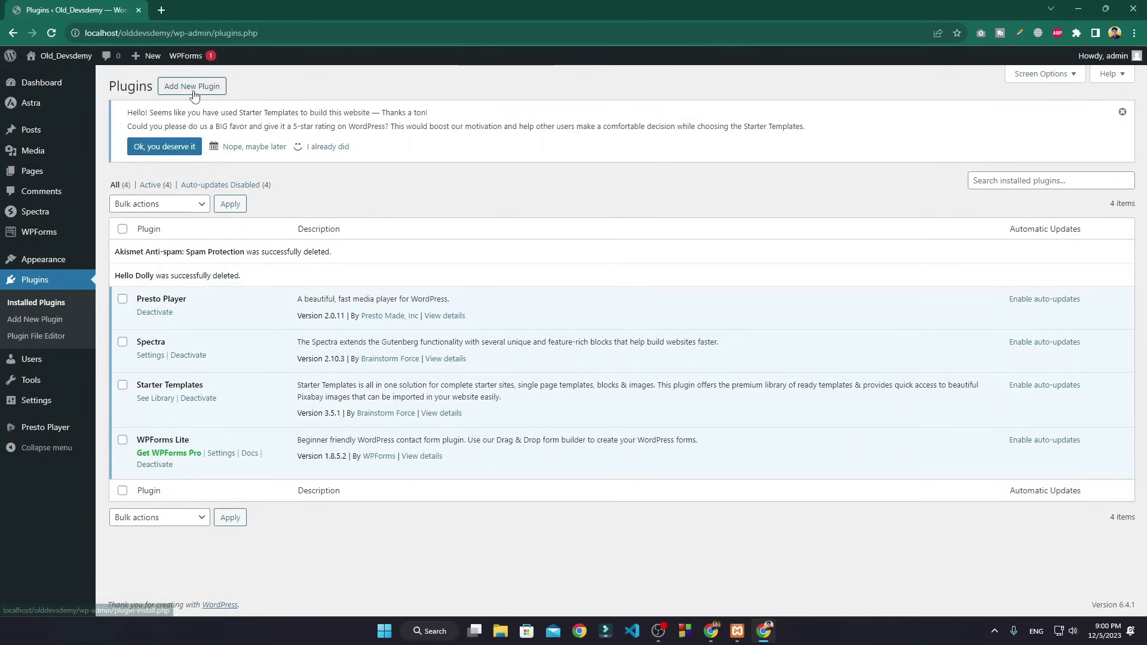
- Install and activate All-in-One WP Migration via an 'all in one' search, reaching its Export page
left_click(192, 91)
left_click(992, 221)
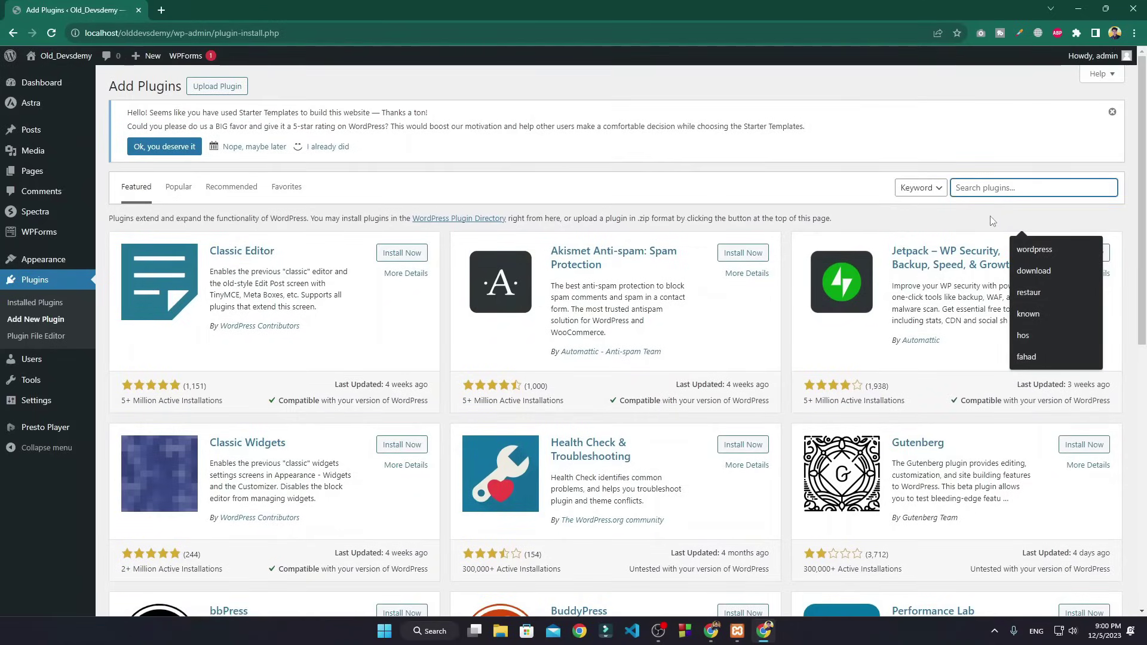
type("all in one")
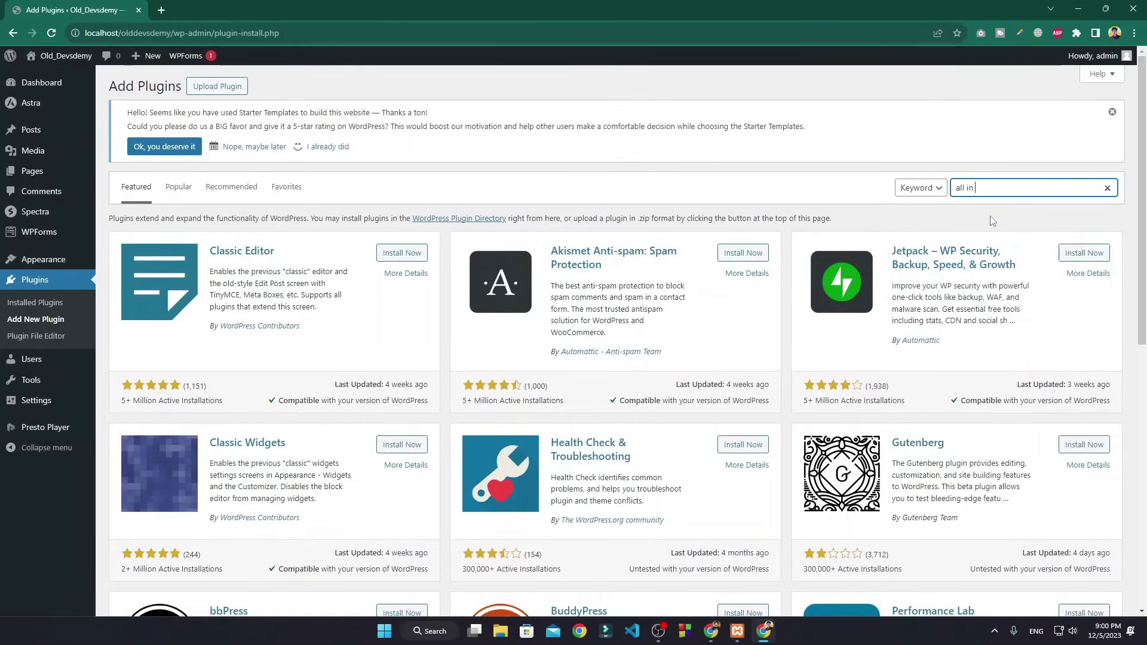
left_click(1098, 261)
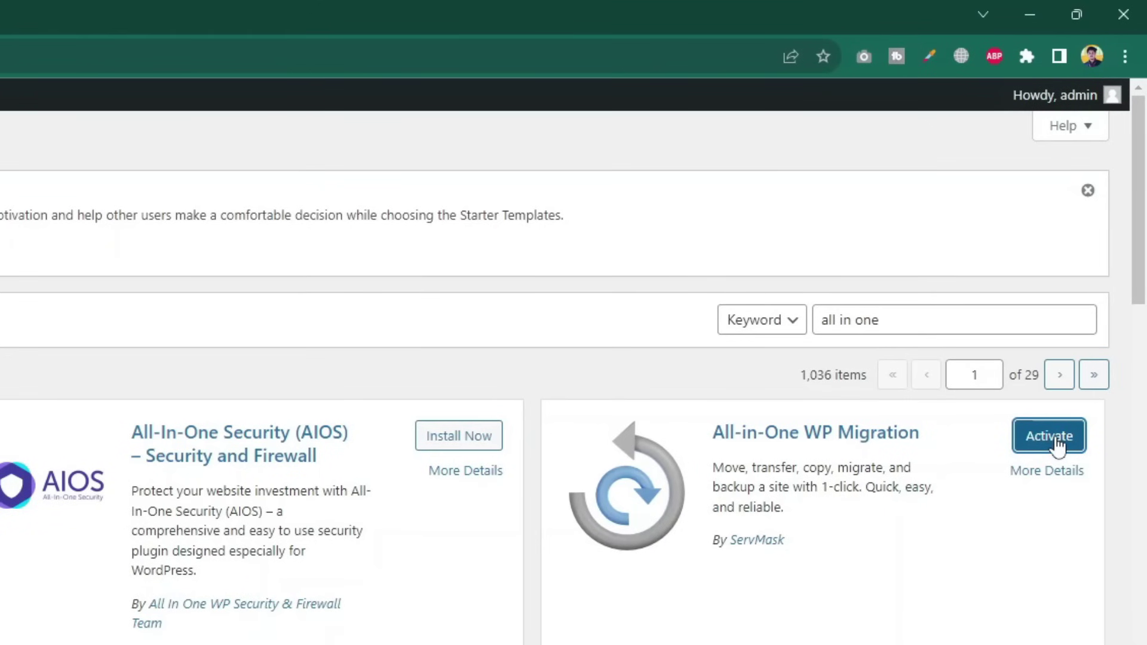
left_click(1054, 400)
mouse_move(36, 409)
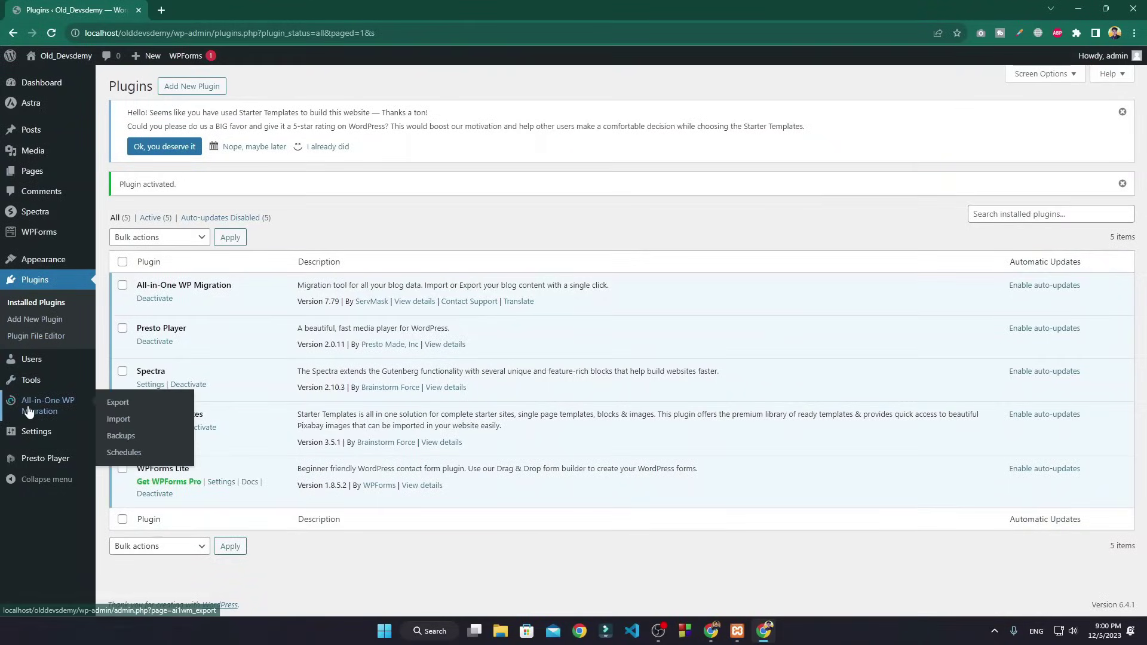
left_click(118, 404)
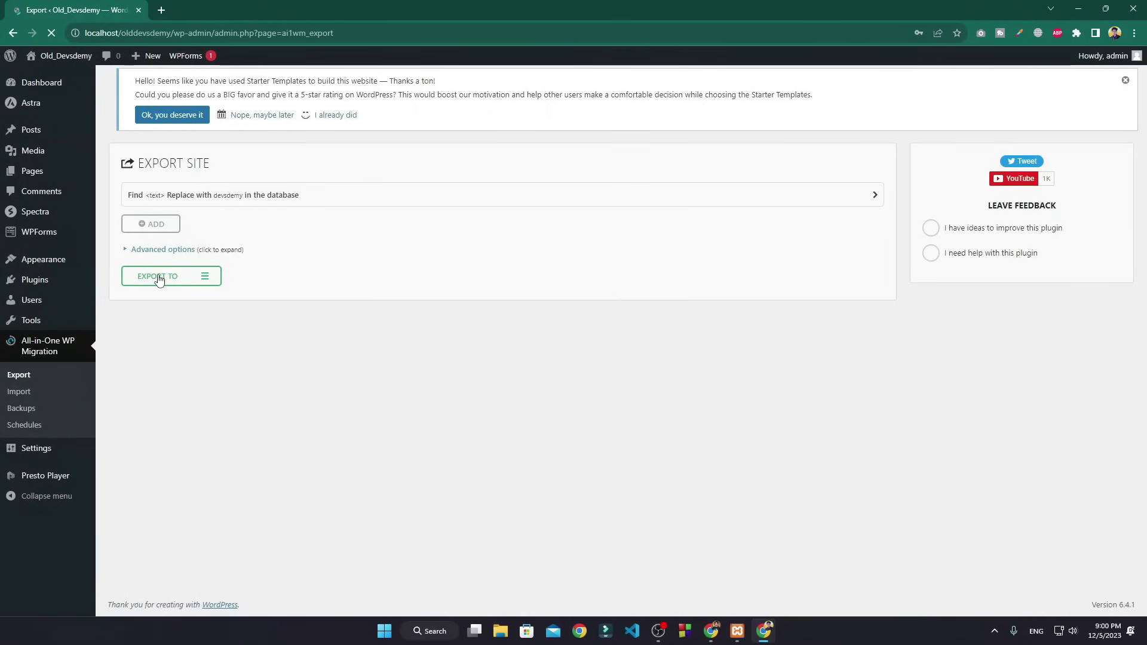
- Export the localhost site to a file and download the .wpress backup to Downloads
left_click(159, 278)
left_click(145, 295)
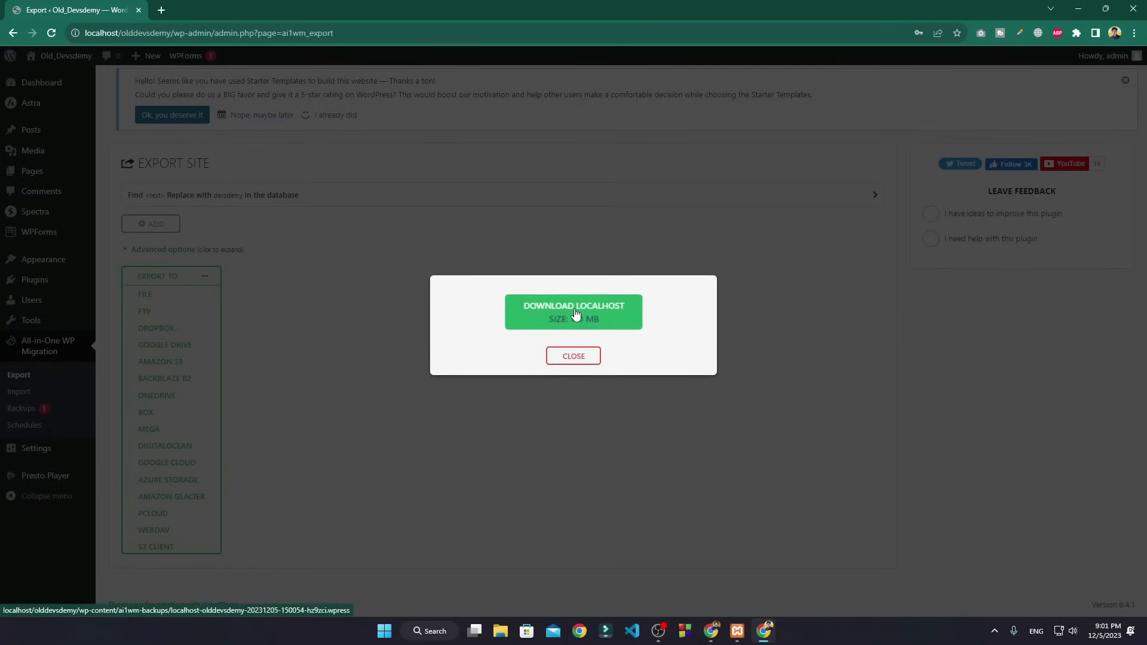
left_click(578, 318)
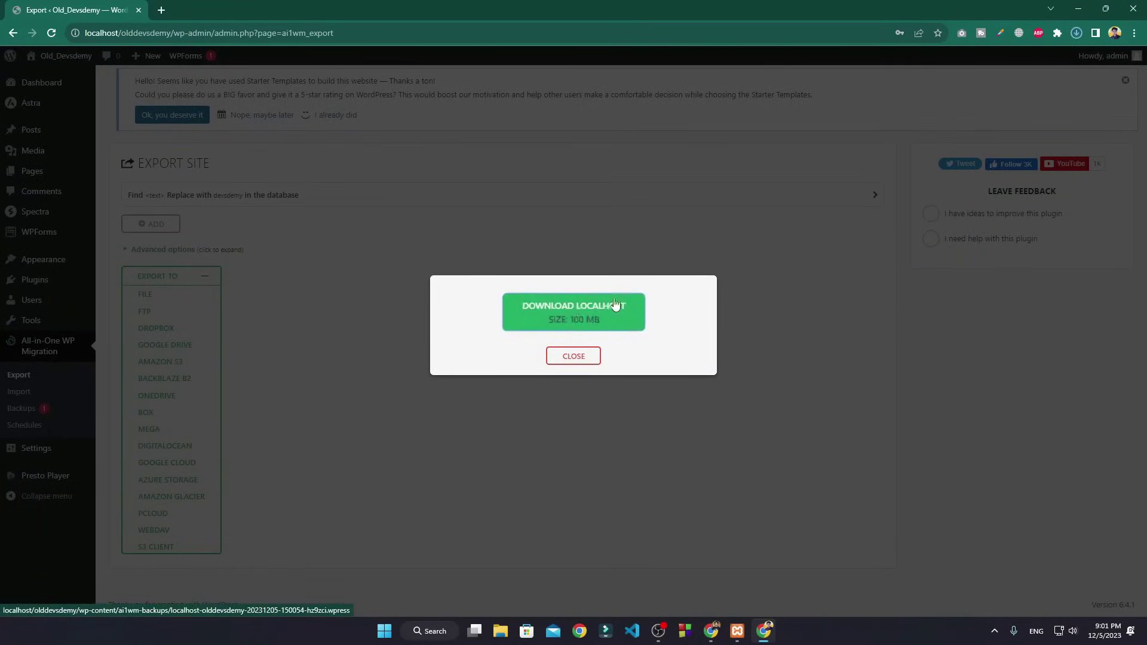
left_click(1052, 59)
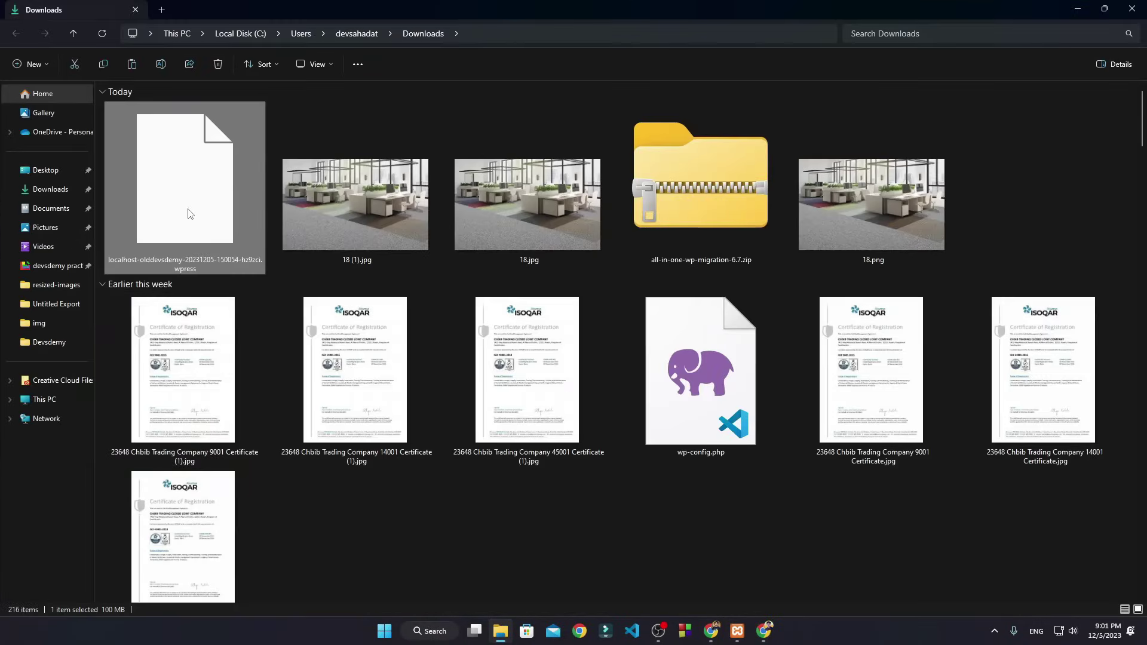
left_click(1083, 9)
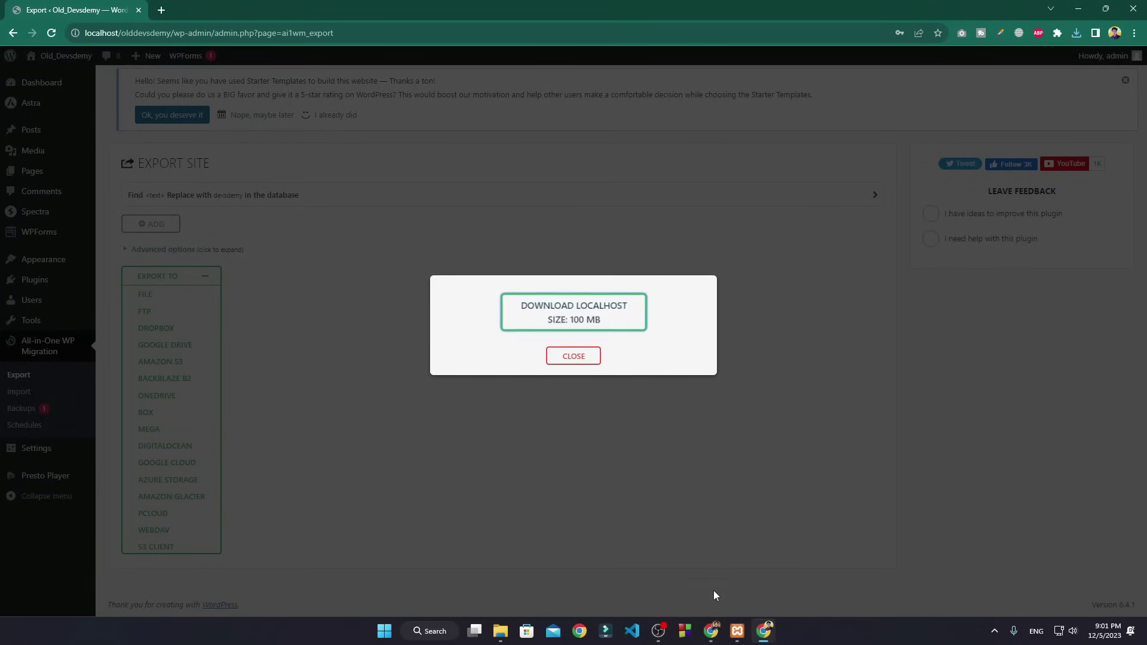
left_click(711, 631)
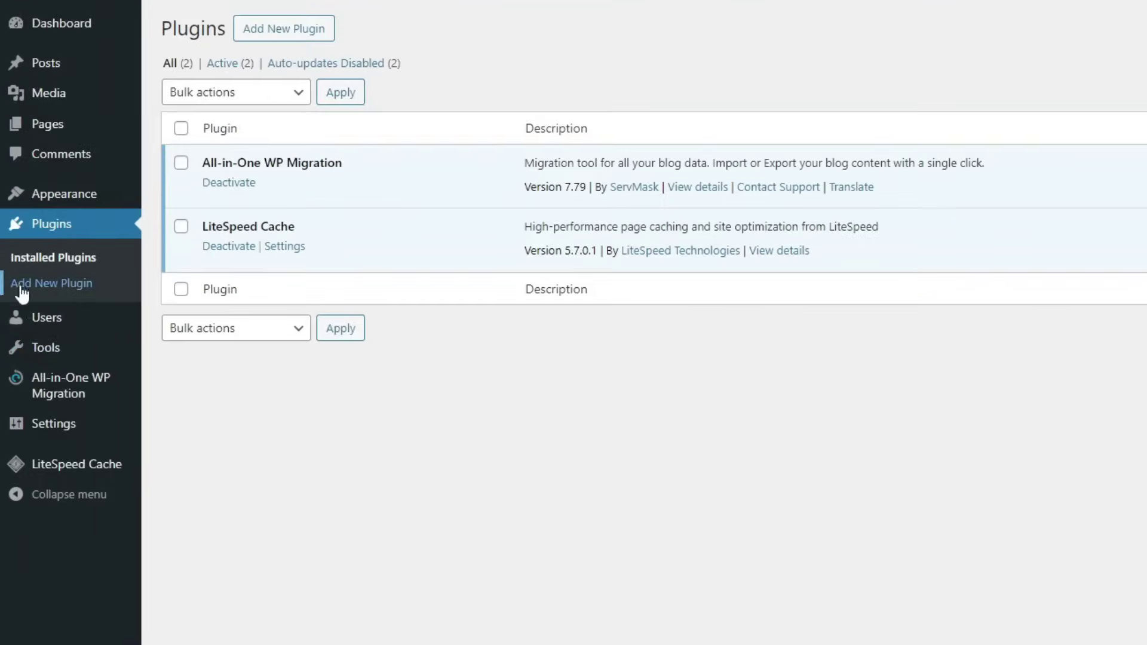
- Import the localhost .wpress backup from Downloads into devsdemy.com, overwriting the site
mouse_move(44, 332)
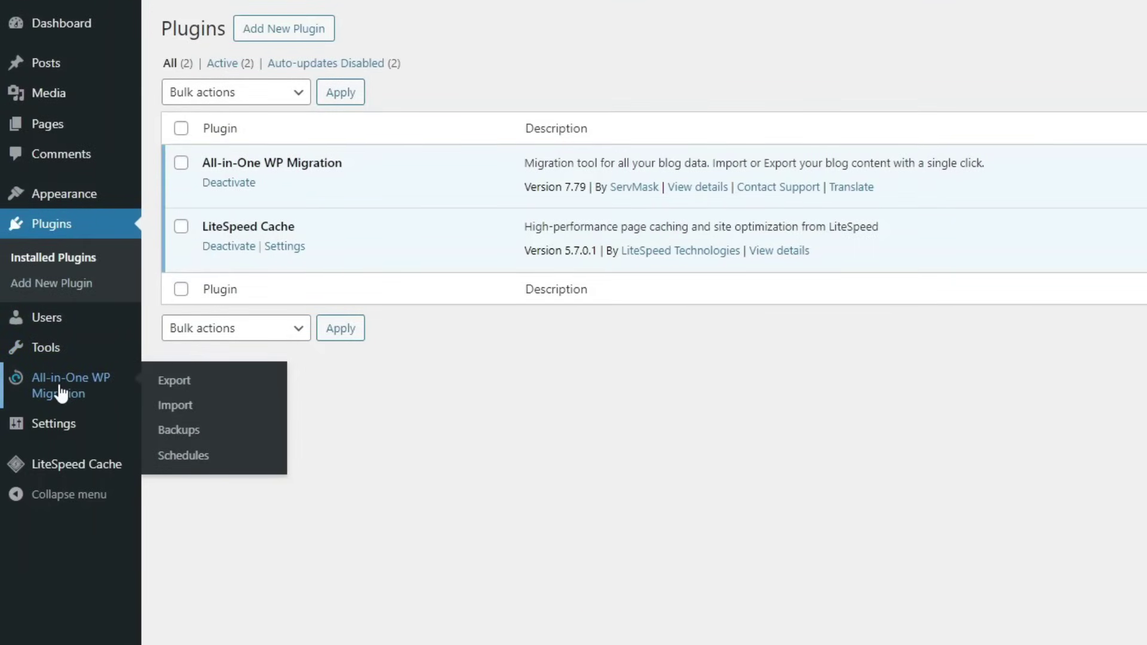
left_click(175, 407)
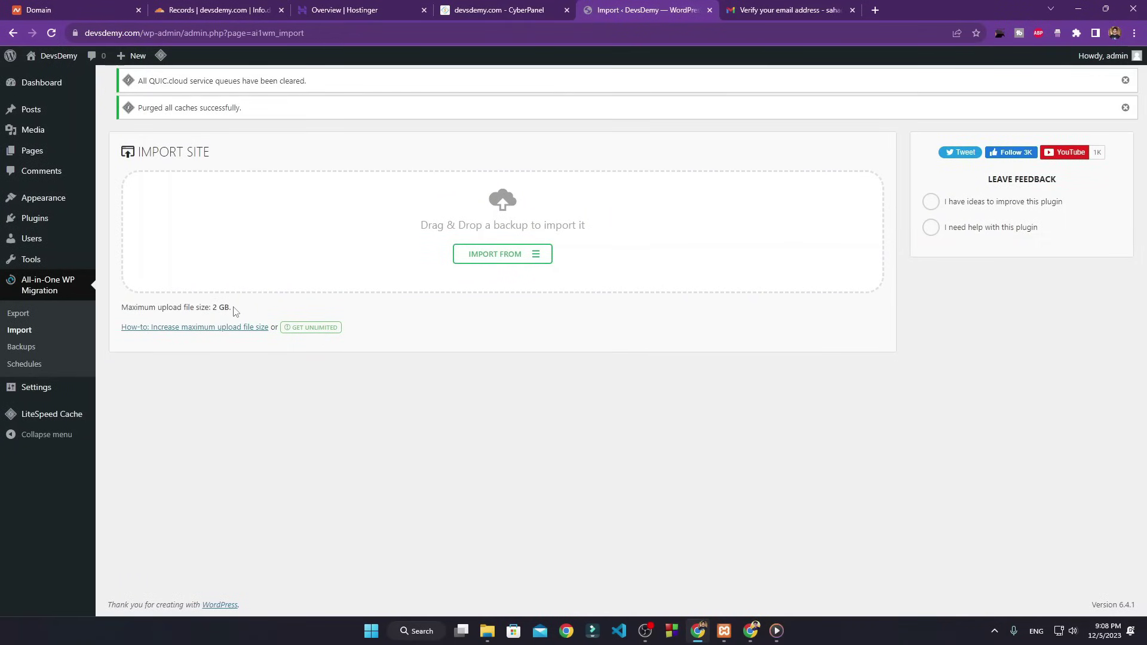
left_click(502, 258)
left_click(472, 269)
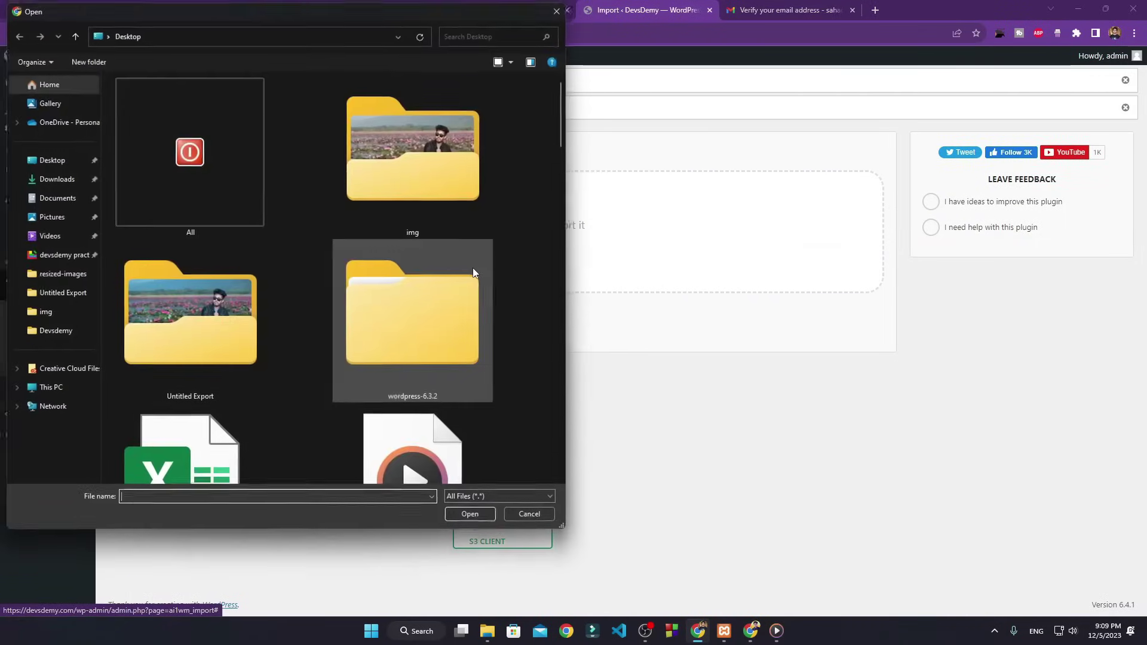
left_click(57, 179)
left_click(199, 181)
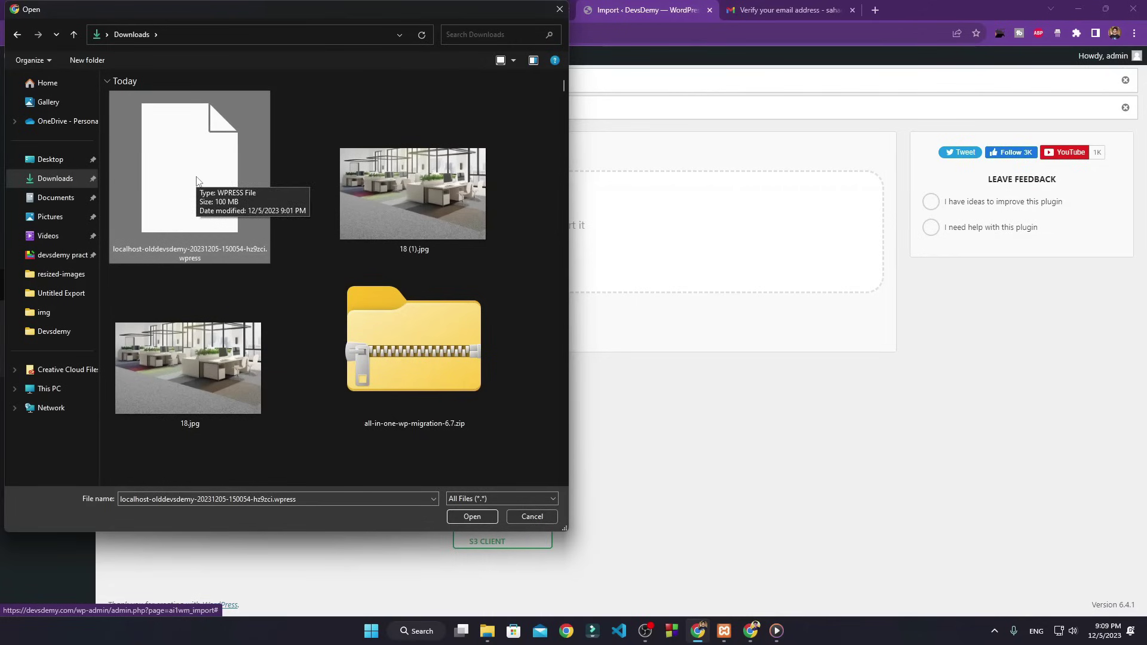
left_click(472, 517)
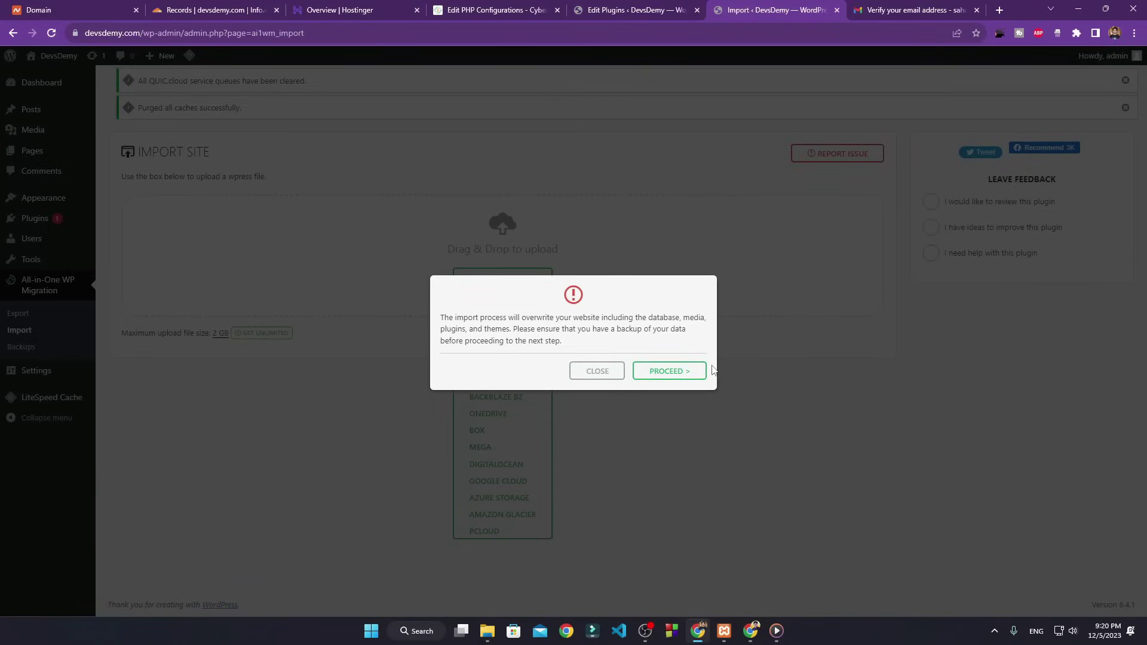
left_click(679, 370)
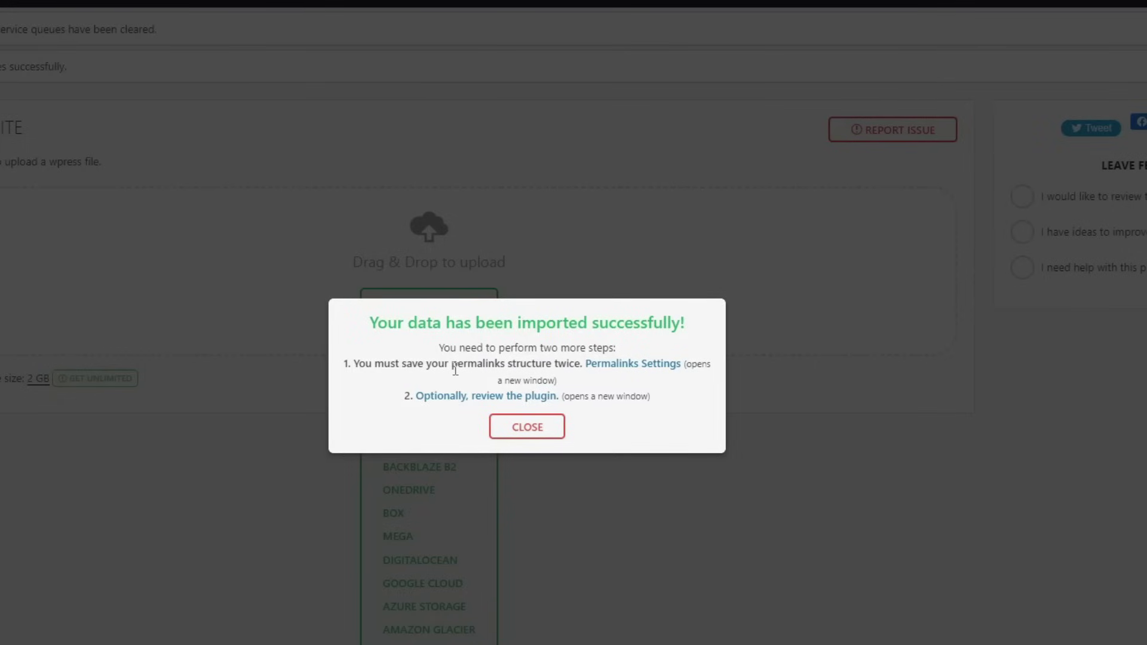
left_click(655, 373)
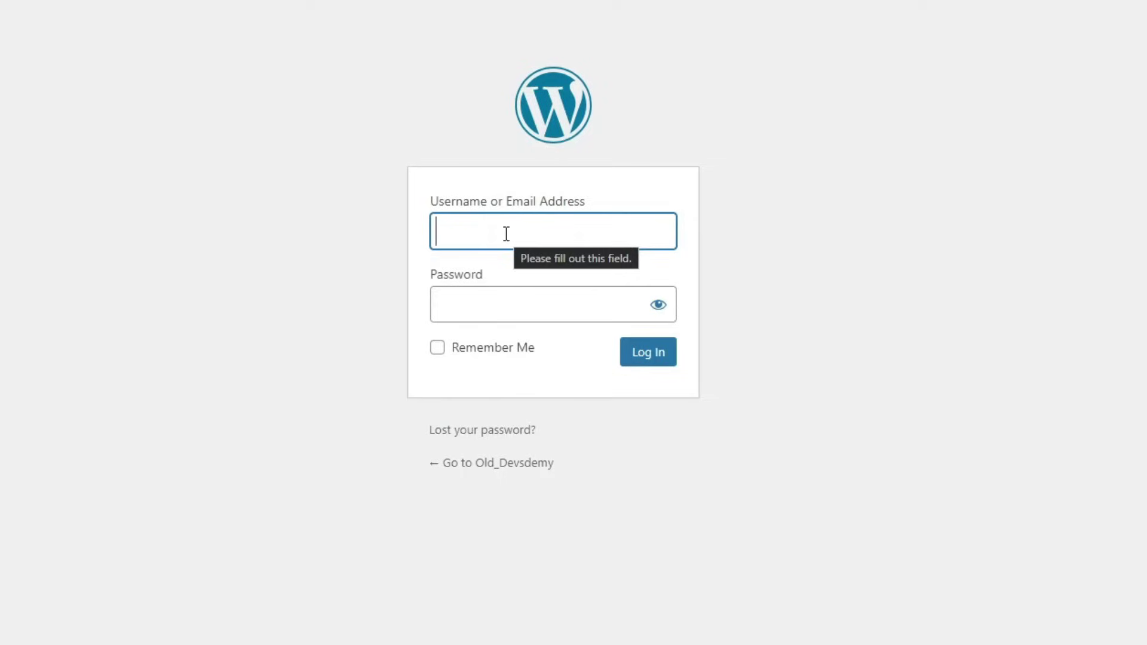
- Log back into WordPress admin with the admin username and password
left_click(506, 234)
left_click(400, 269)
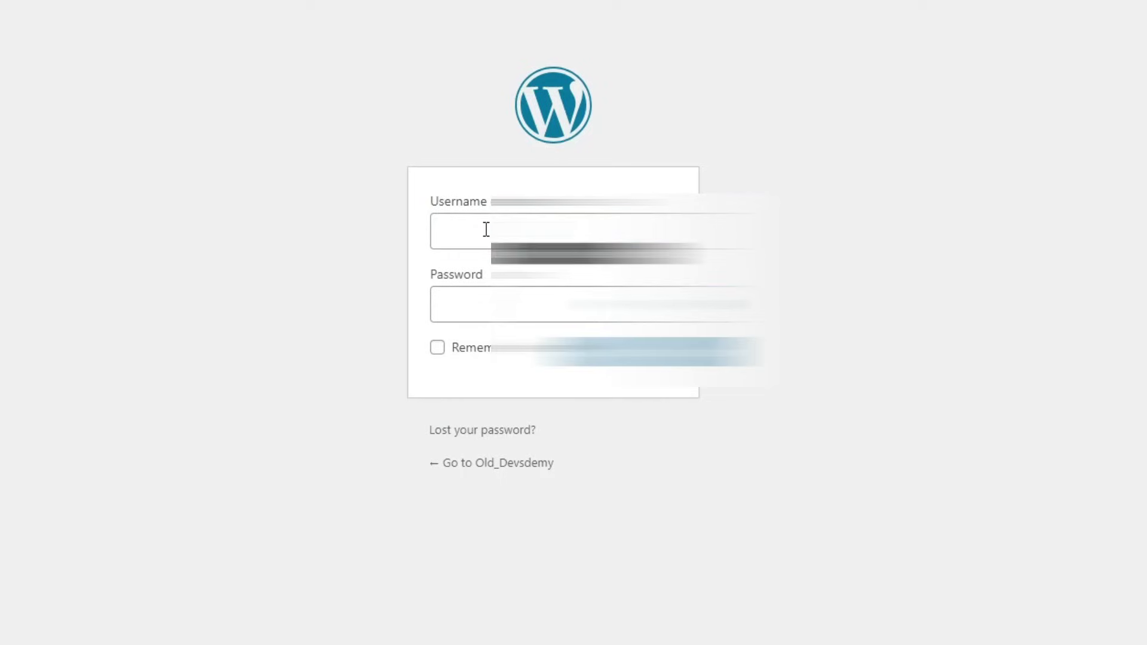
left_click(487, 231)
type("admin")
left_click(469, 308)
type("•••••")
left_click(657, 360)
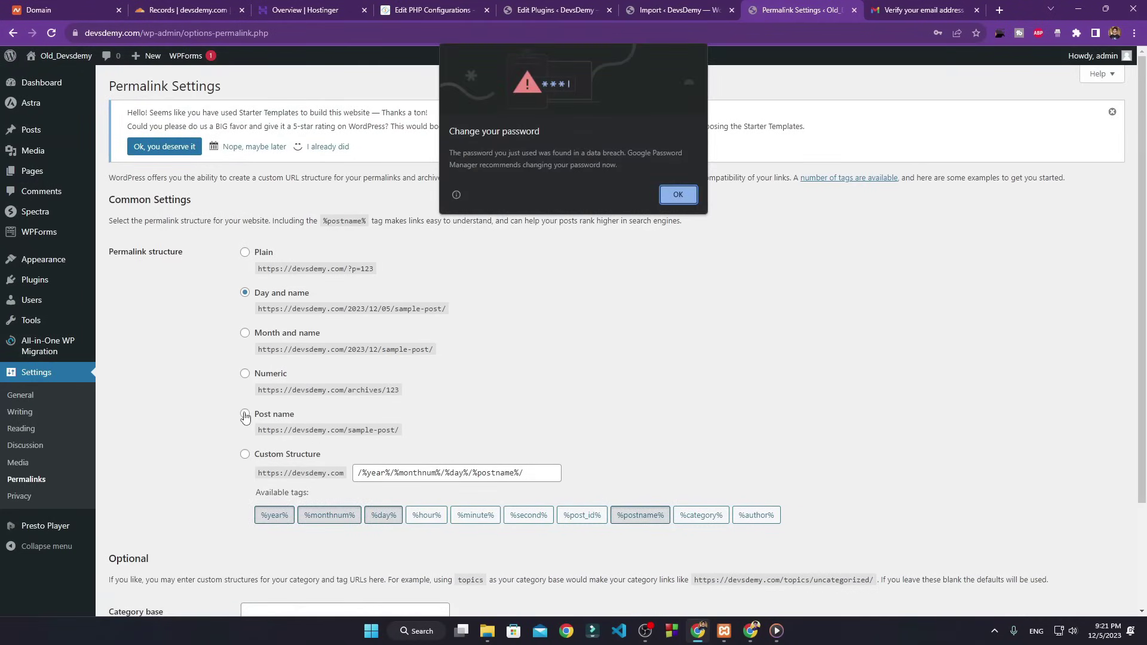
- Dismiss the change-password warning and save the permalink structure as Post name
left_click(680, 191)
left_click(262, 417)
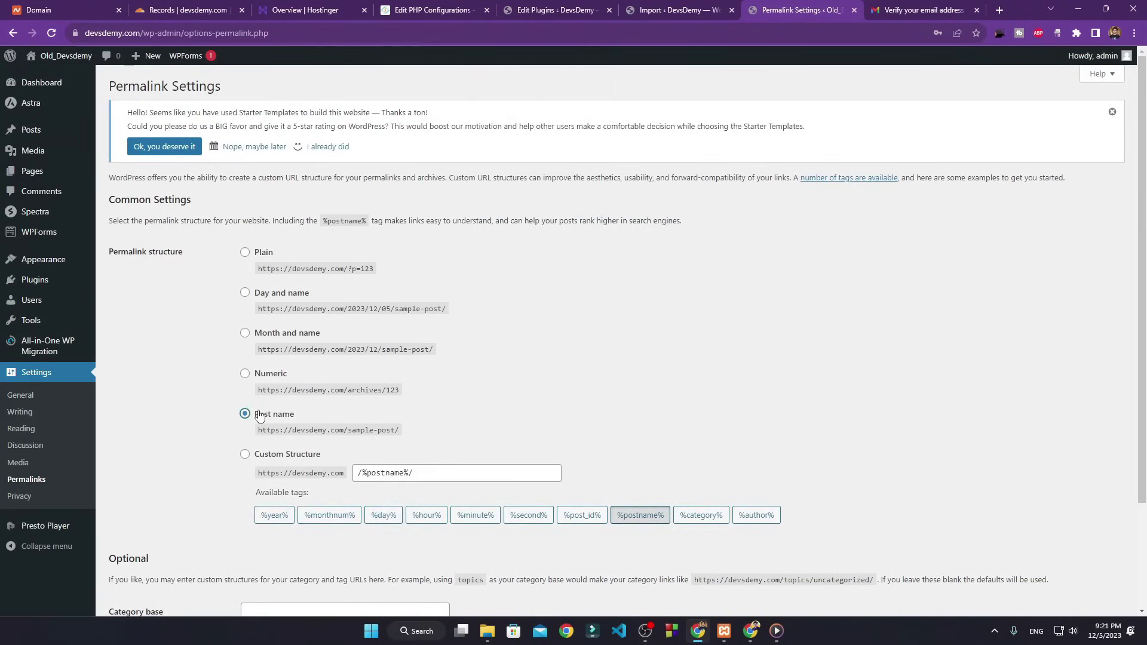
scroll(131, 556, "down", 2)
left_click(134, 555)
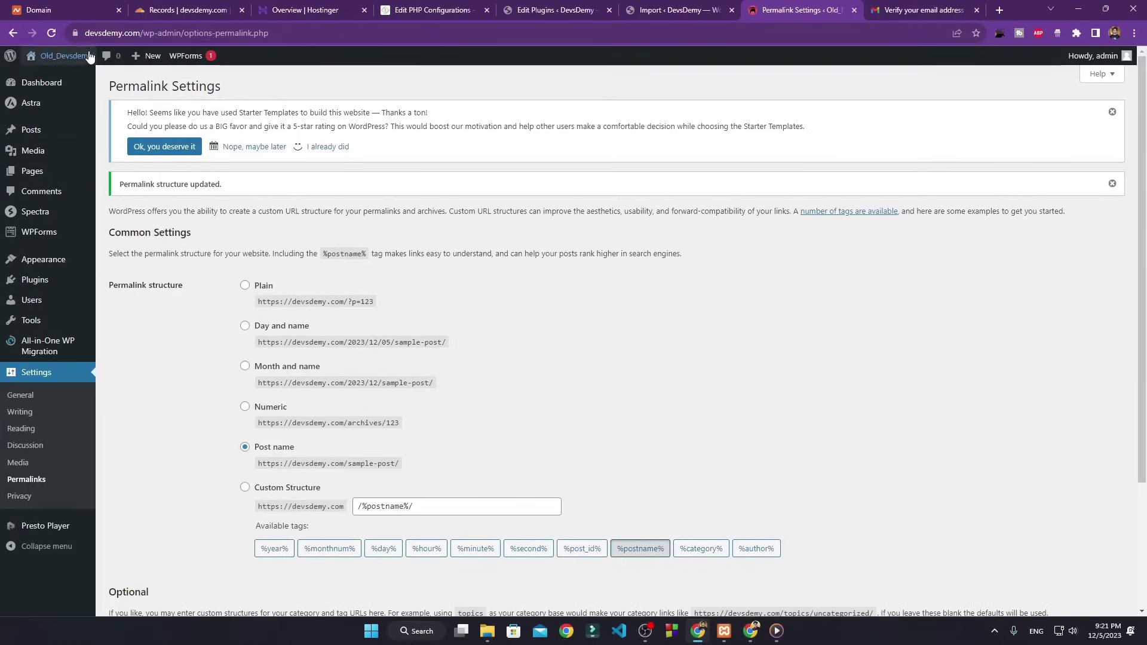
- Open the imported devsdemy.com site in a new tab and view its address
mouse_move(60, 56)
right_click(45, 76)
left_click(84, 85)
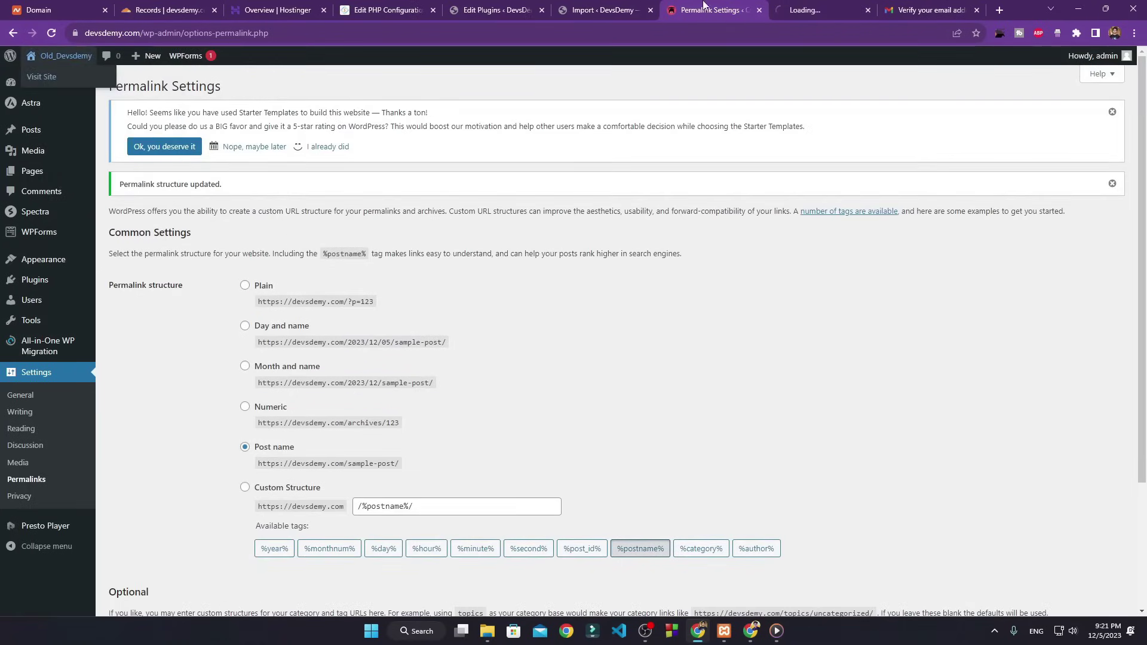
left_click(804, 10)
left_click(119, 34)
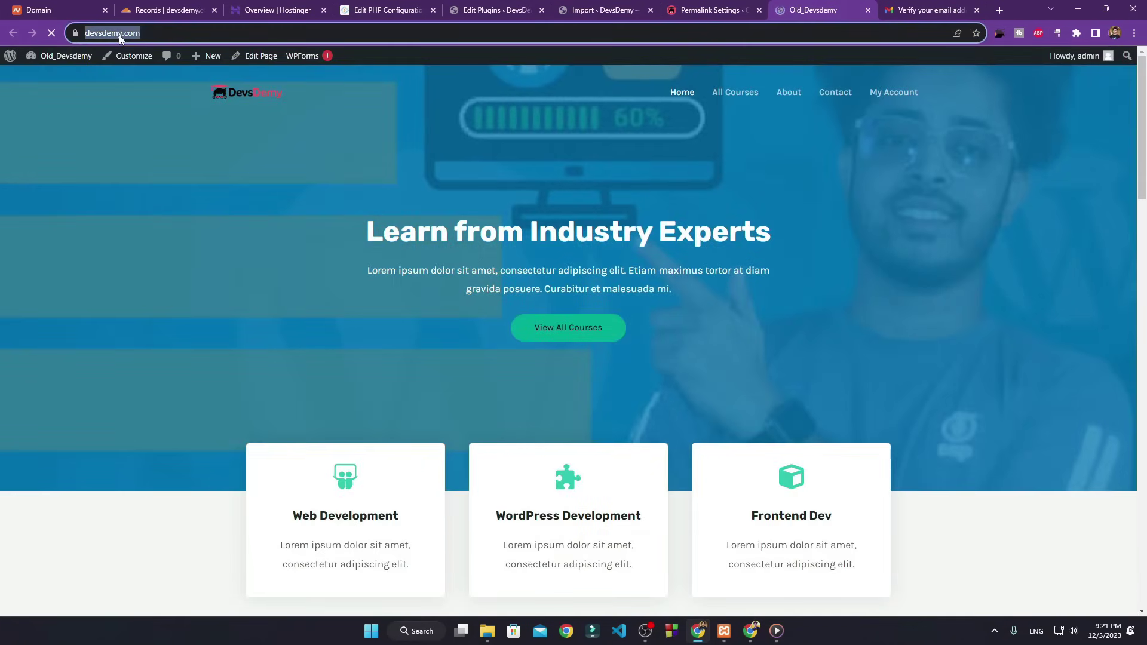
- Compare the live devsdemy.com homepage with the localhost Old_Devsdemy site, scrolling through it
left_click(353, 172)
key("alt+Tab")
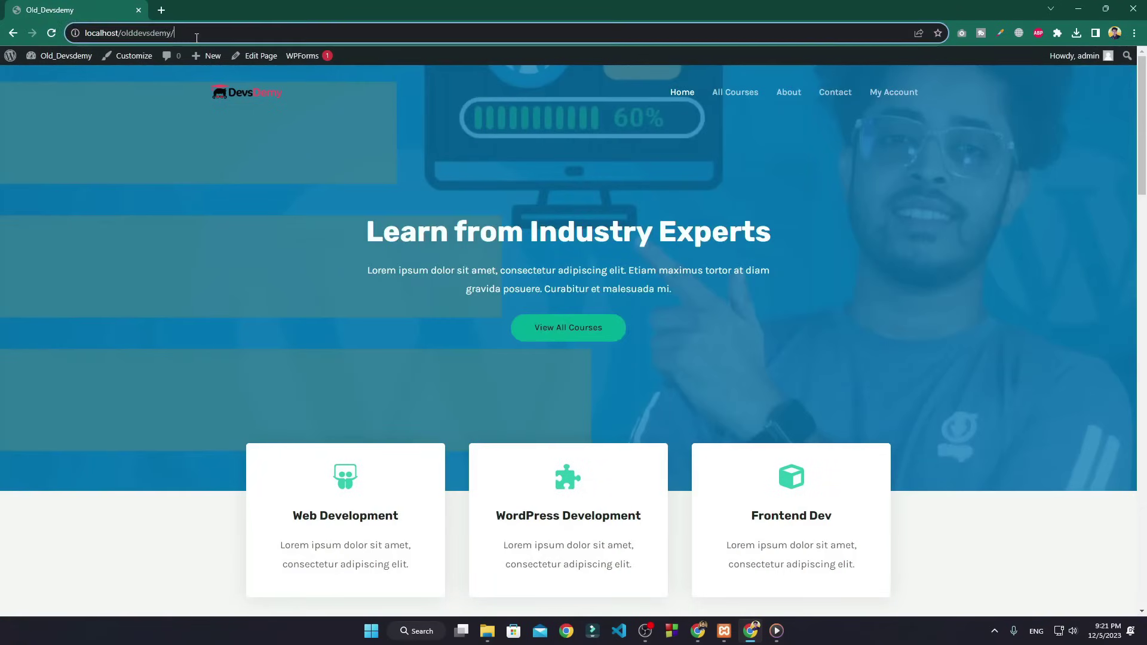
left_click(697, 632)
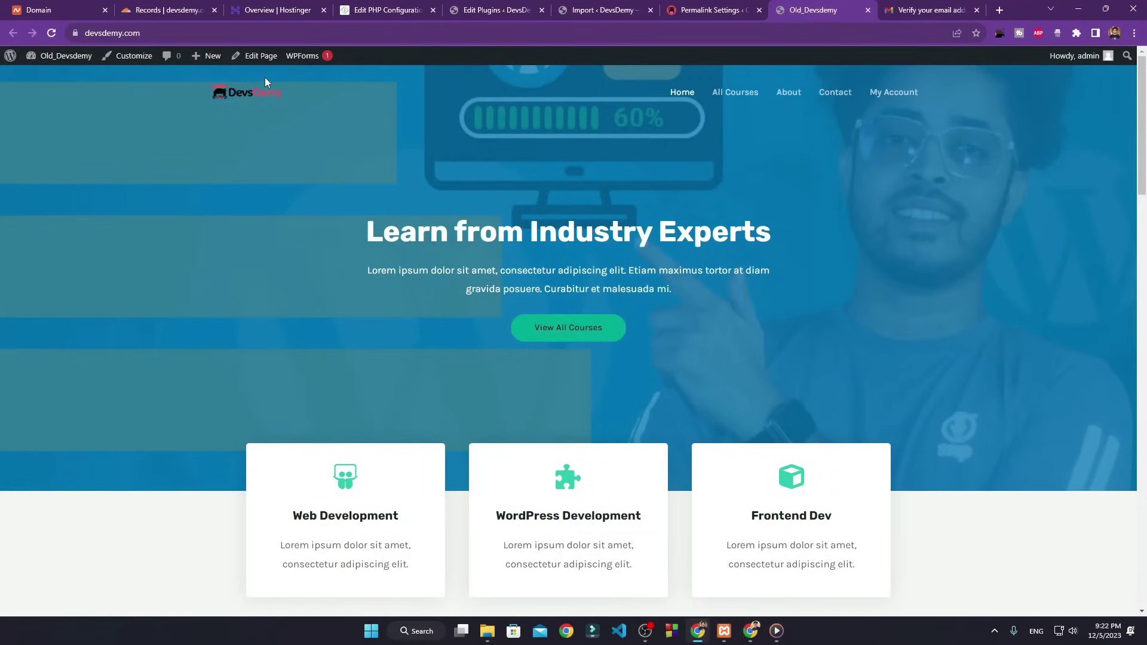
scroll(542, 358, "down", 15)
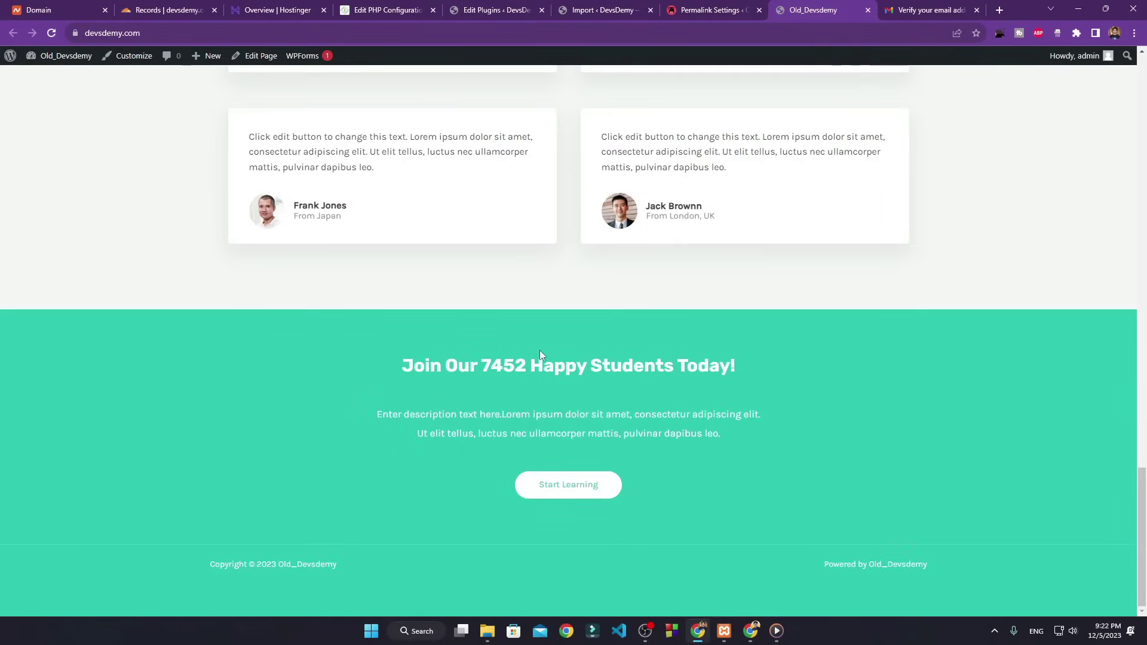
scroll(540, 350, "up", 12)
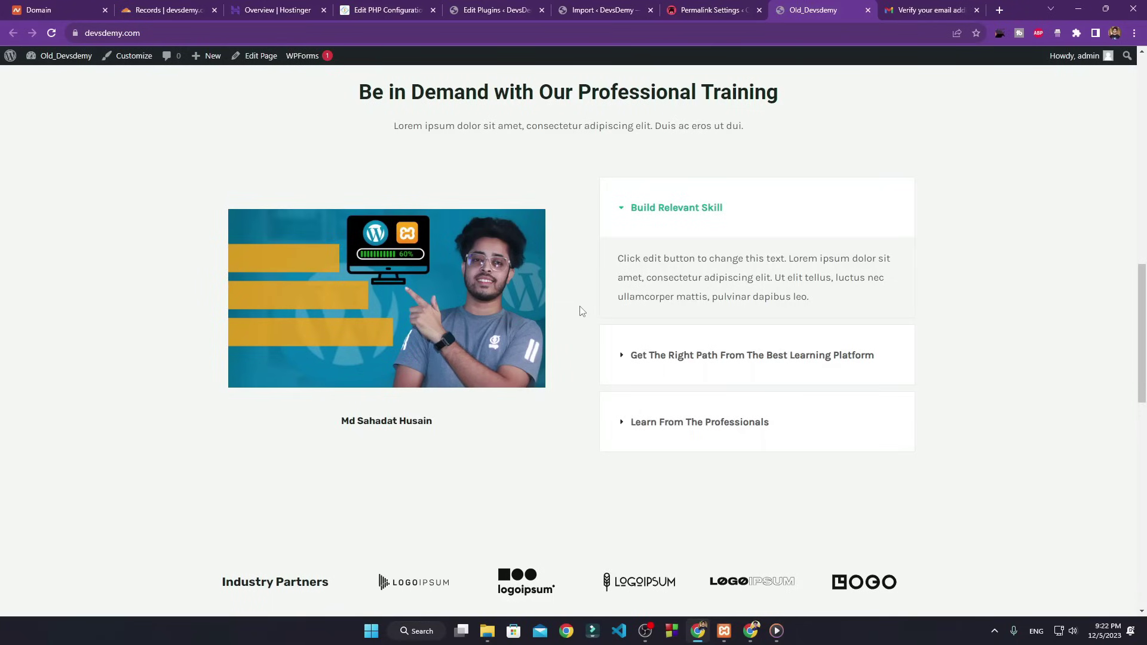
scroll(882, 307, "up", 12)
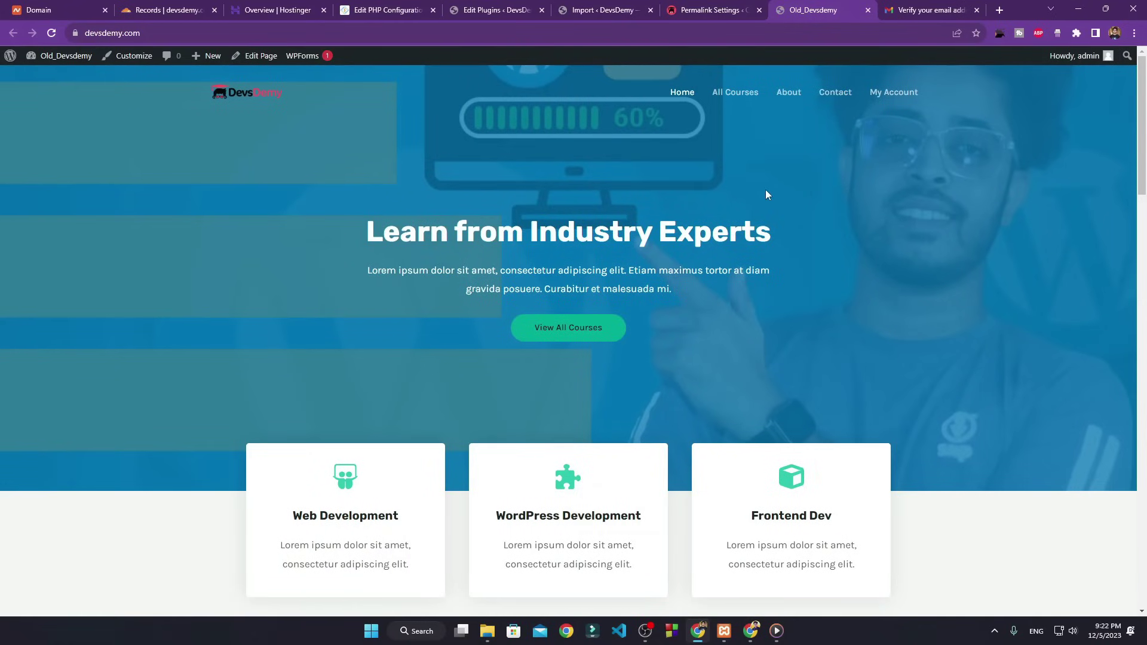
- Check the All Courses page, which returns a 404 Not Found, then go back to Permalink Settings
left_click(744, 95)
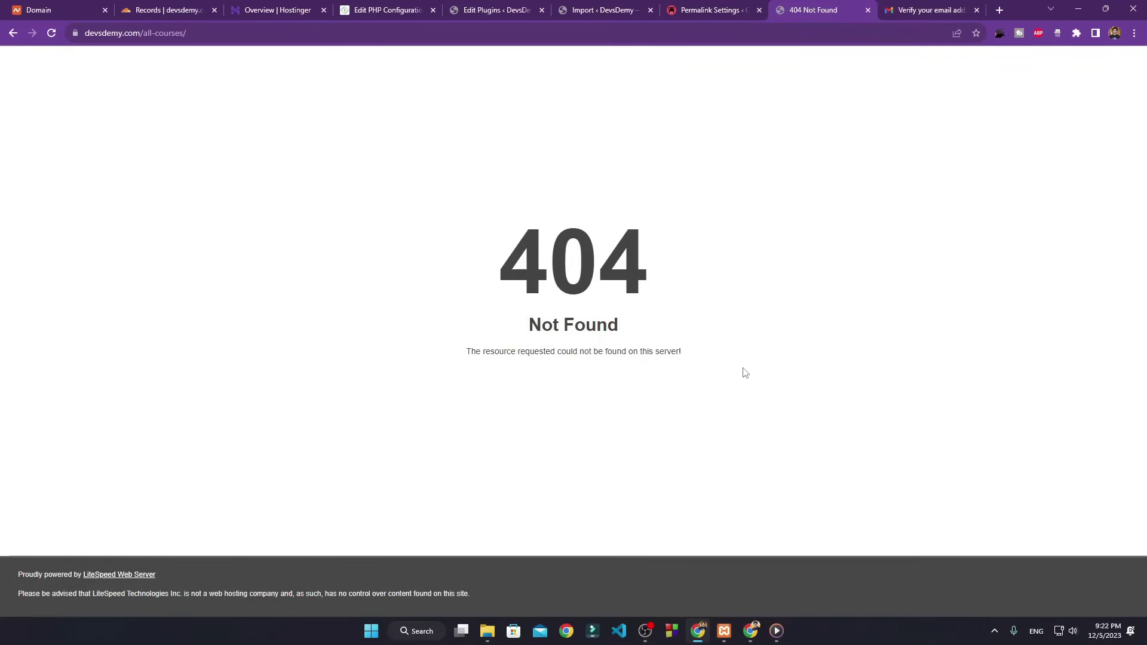
left_click_drag(707, 358, 552, 324)
left_click(553, 324)
left_click(708, 9)
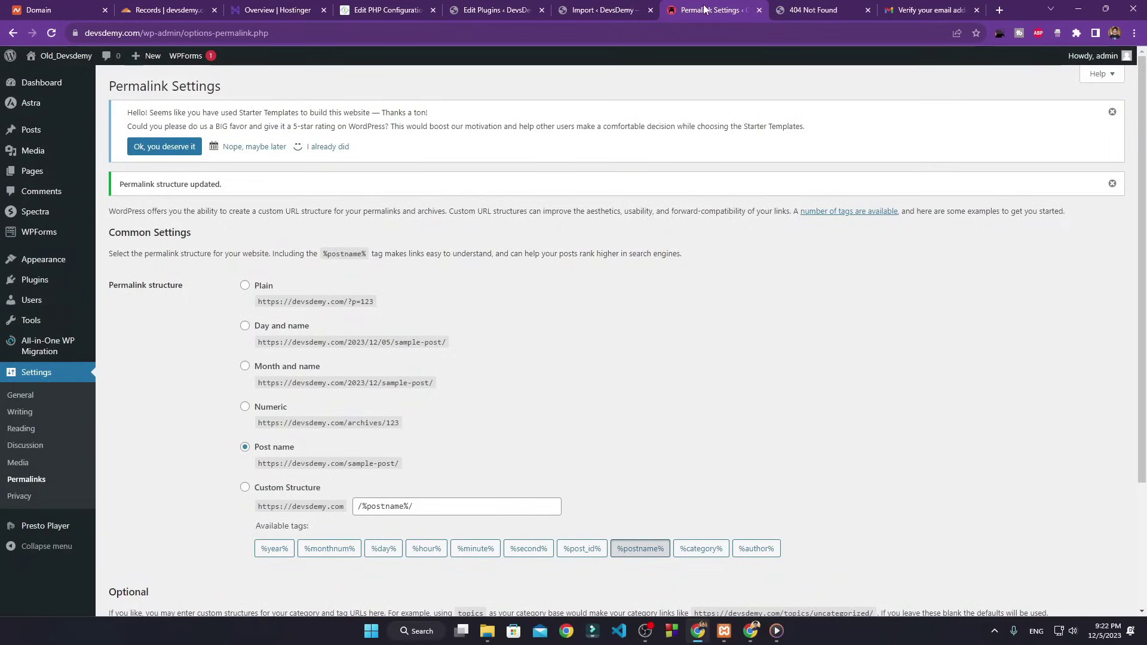
mouse_move(167, 59)
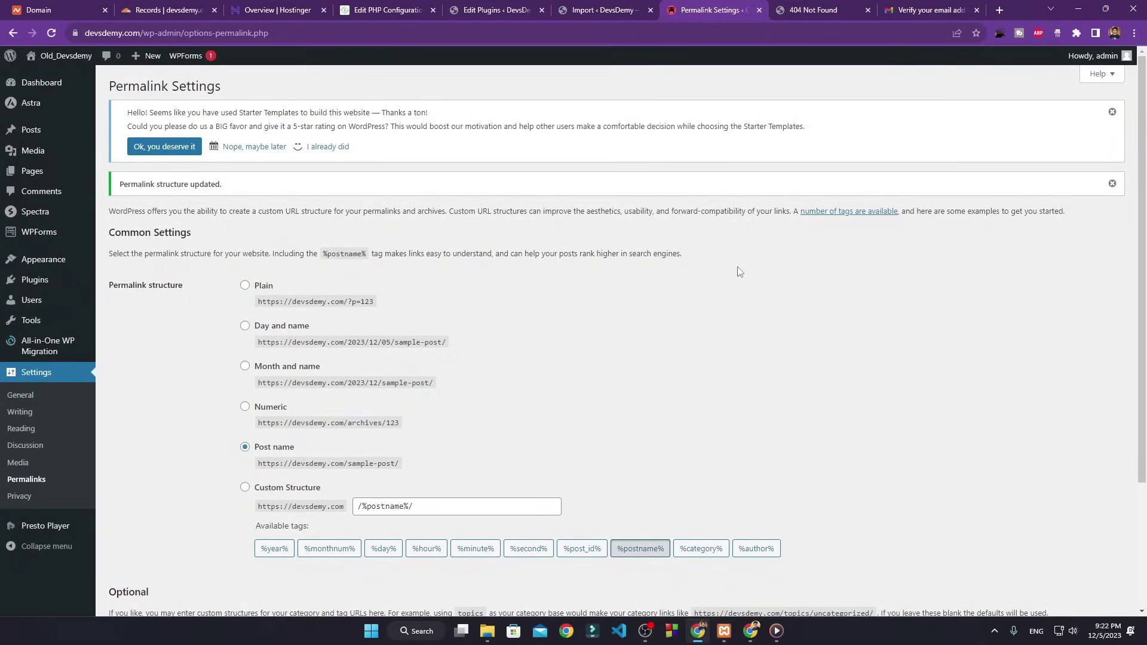